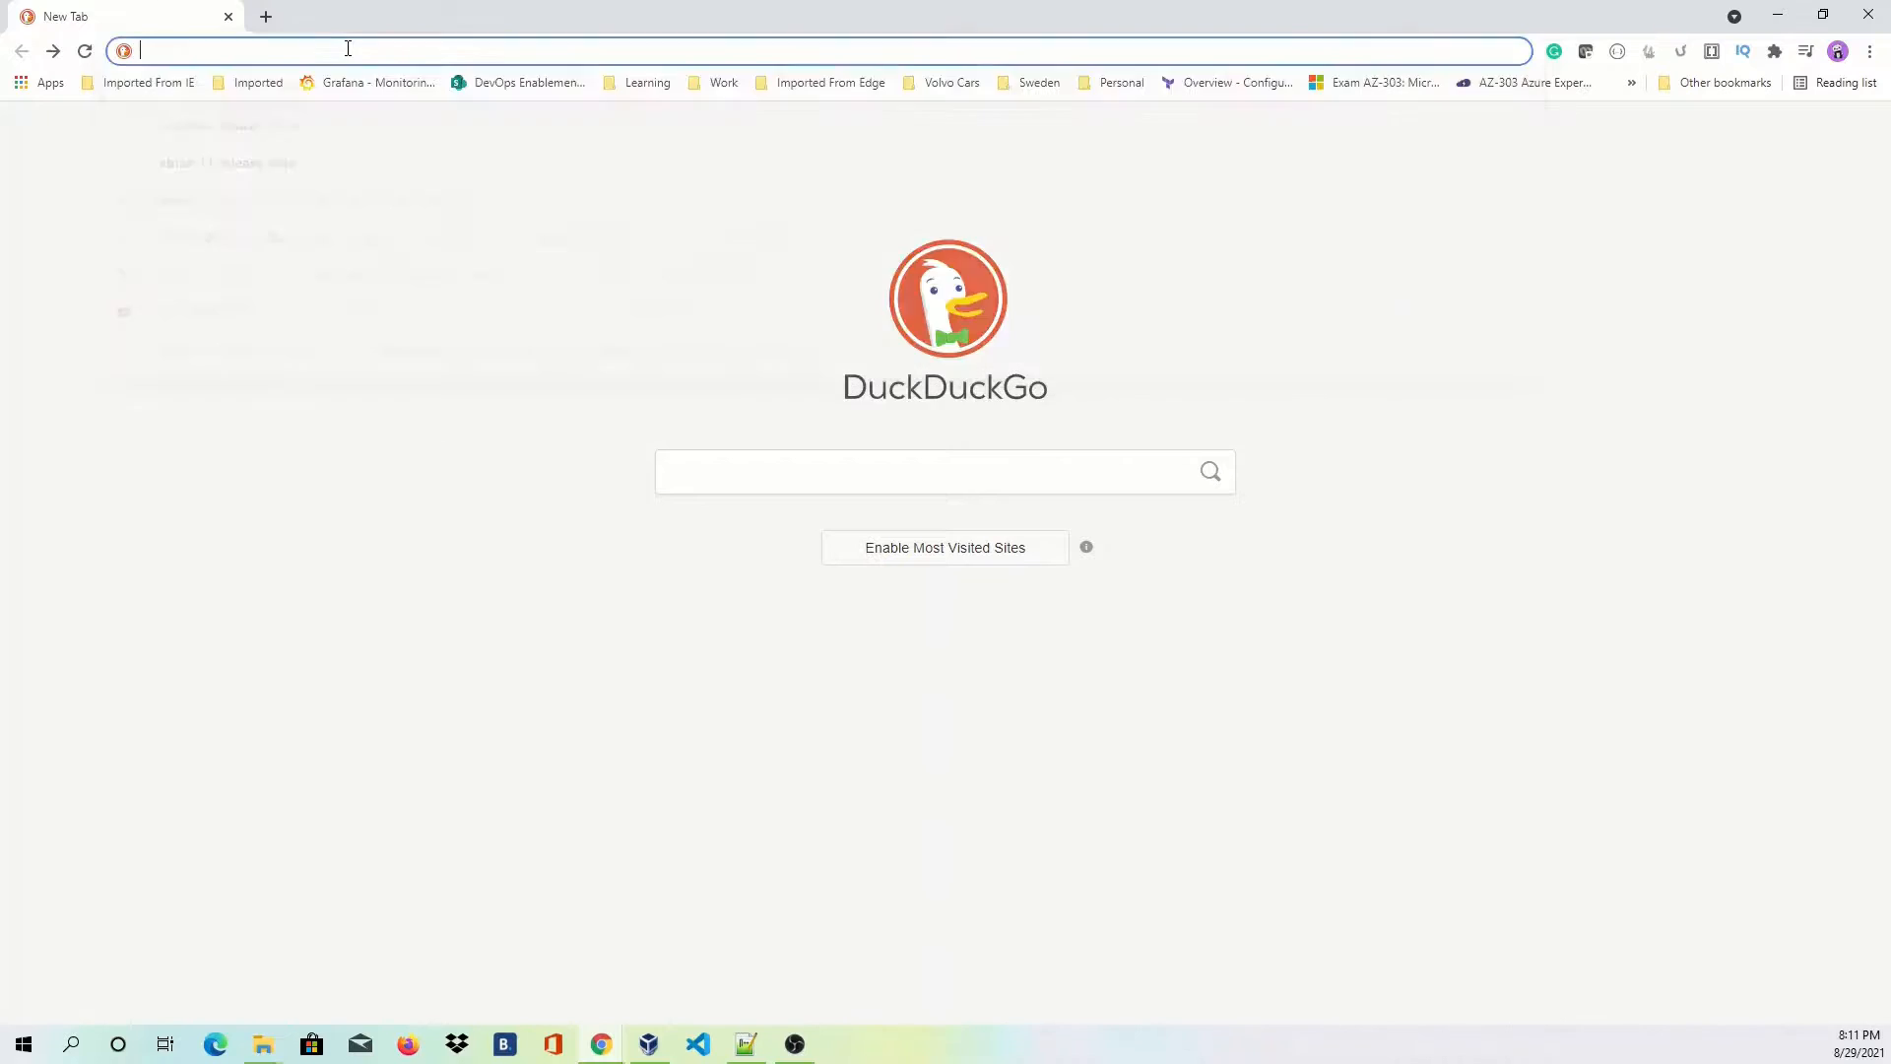
# Search DuckDuckGo for 'download debian 11 iso' and open the Debian bullseye installation page.
pyautogui.write('down')
pyautogui.press('Return')
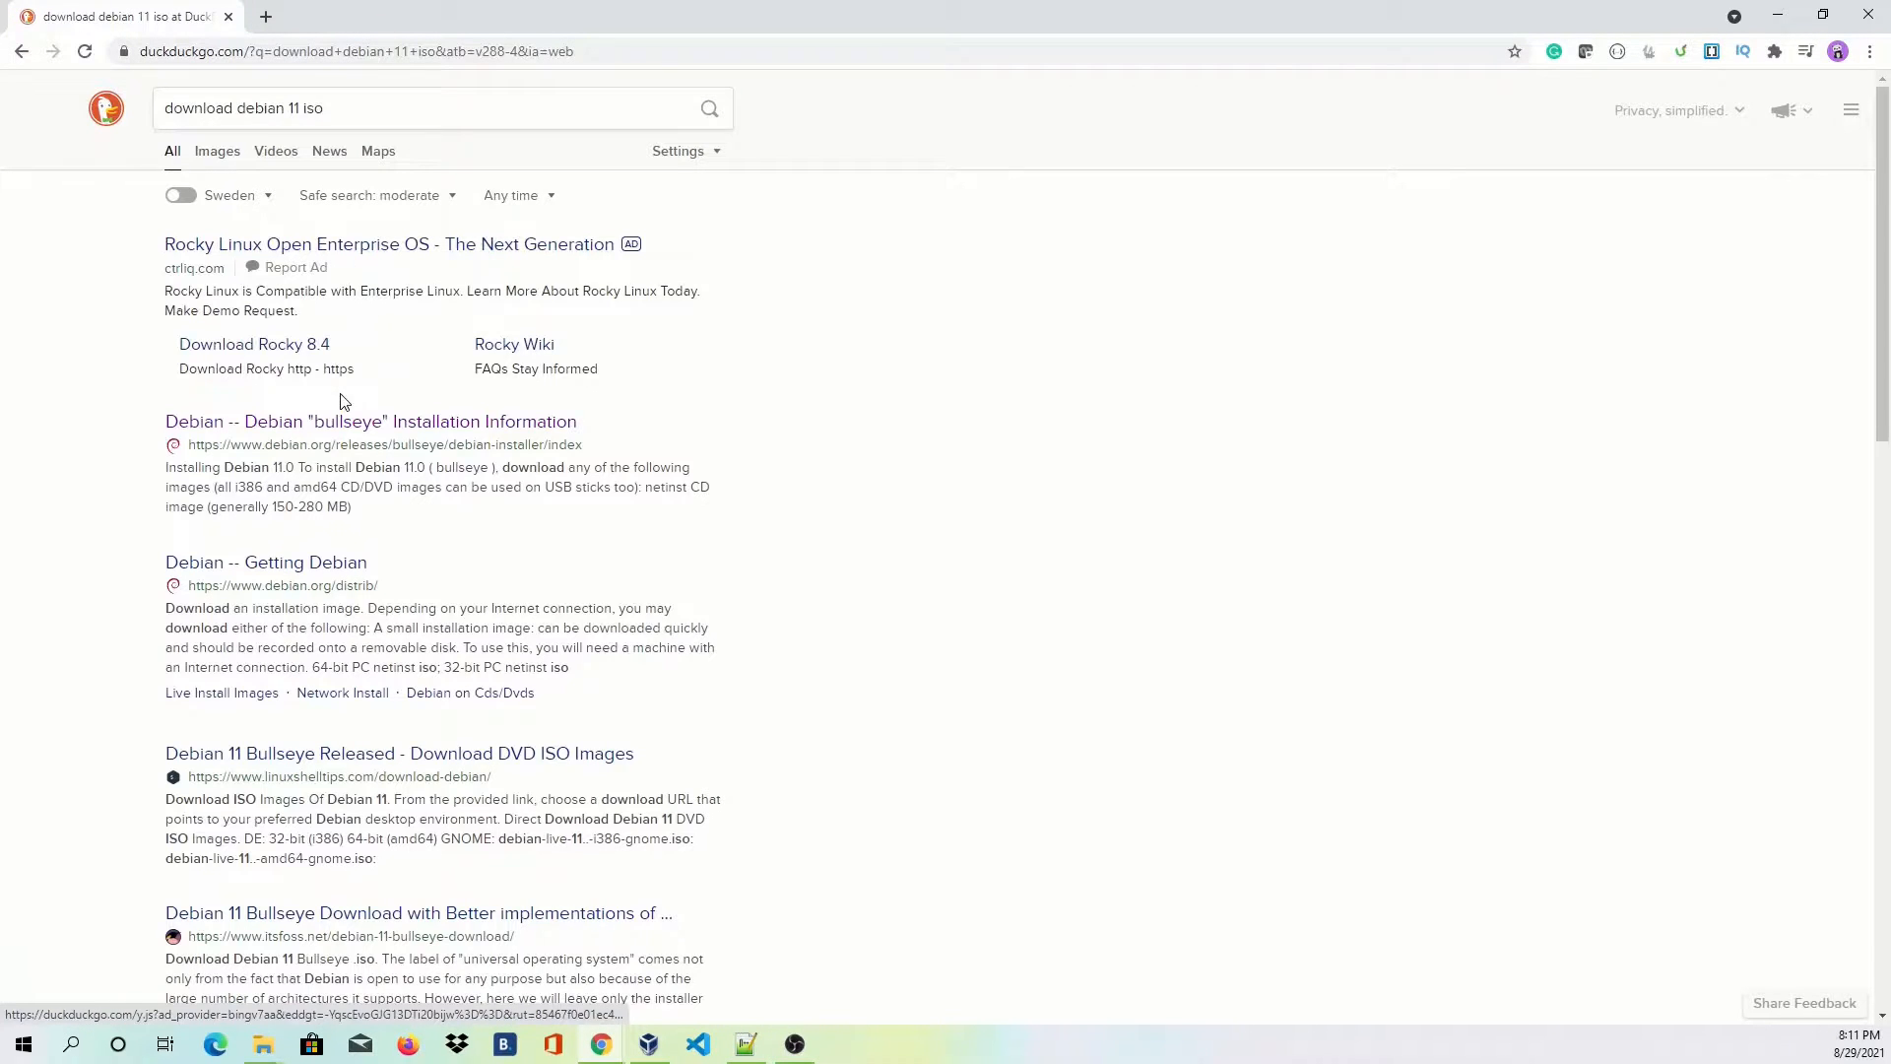
pyautogui.click(310, 426)
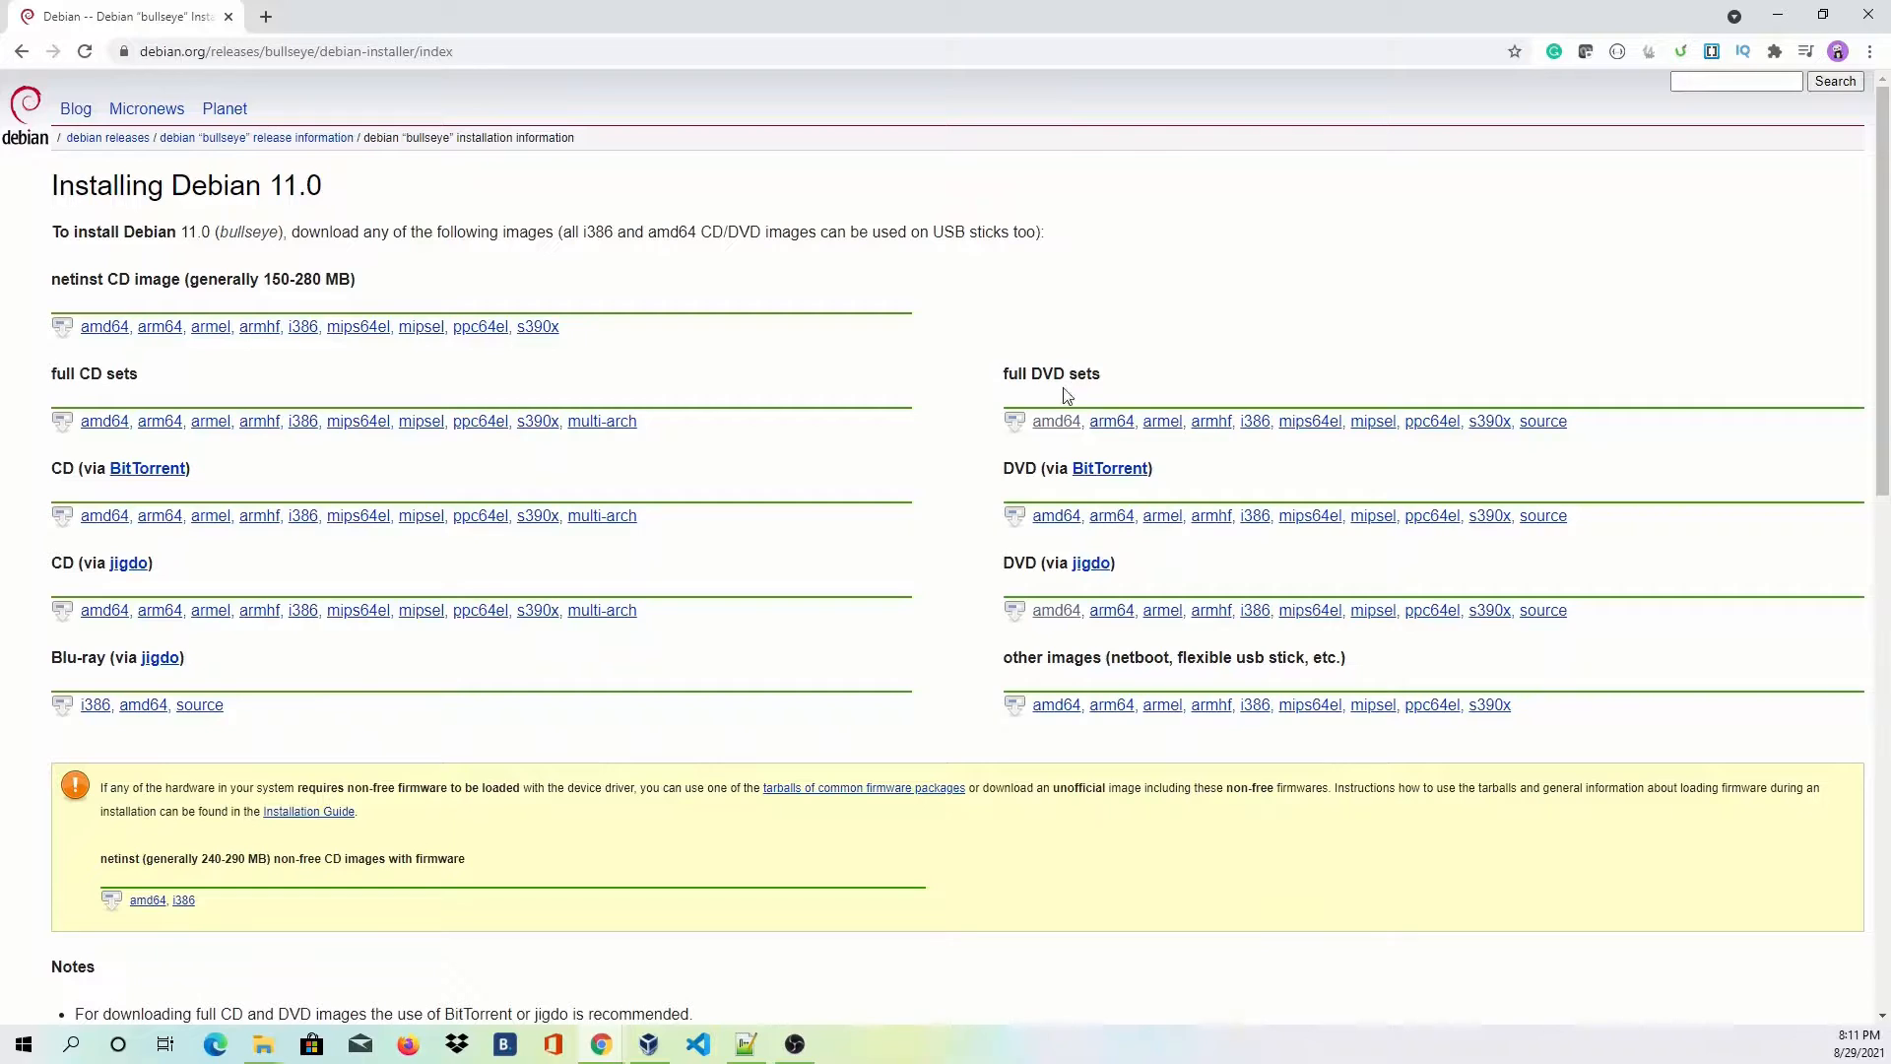
# Open the amd64 full DVD directory and start the debian-11.0.0-amd64-DVD-1.iso download, dismissing Save As.
pyautogui.click(1056, 421)
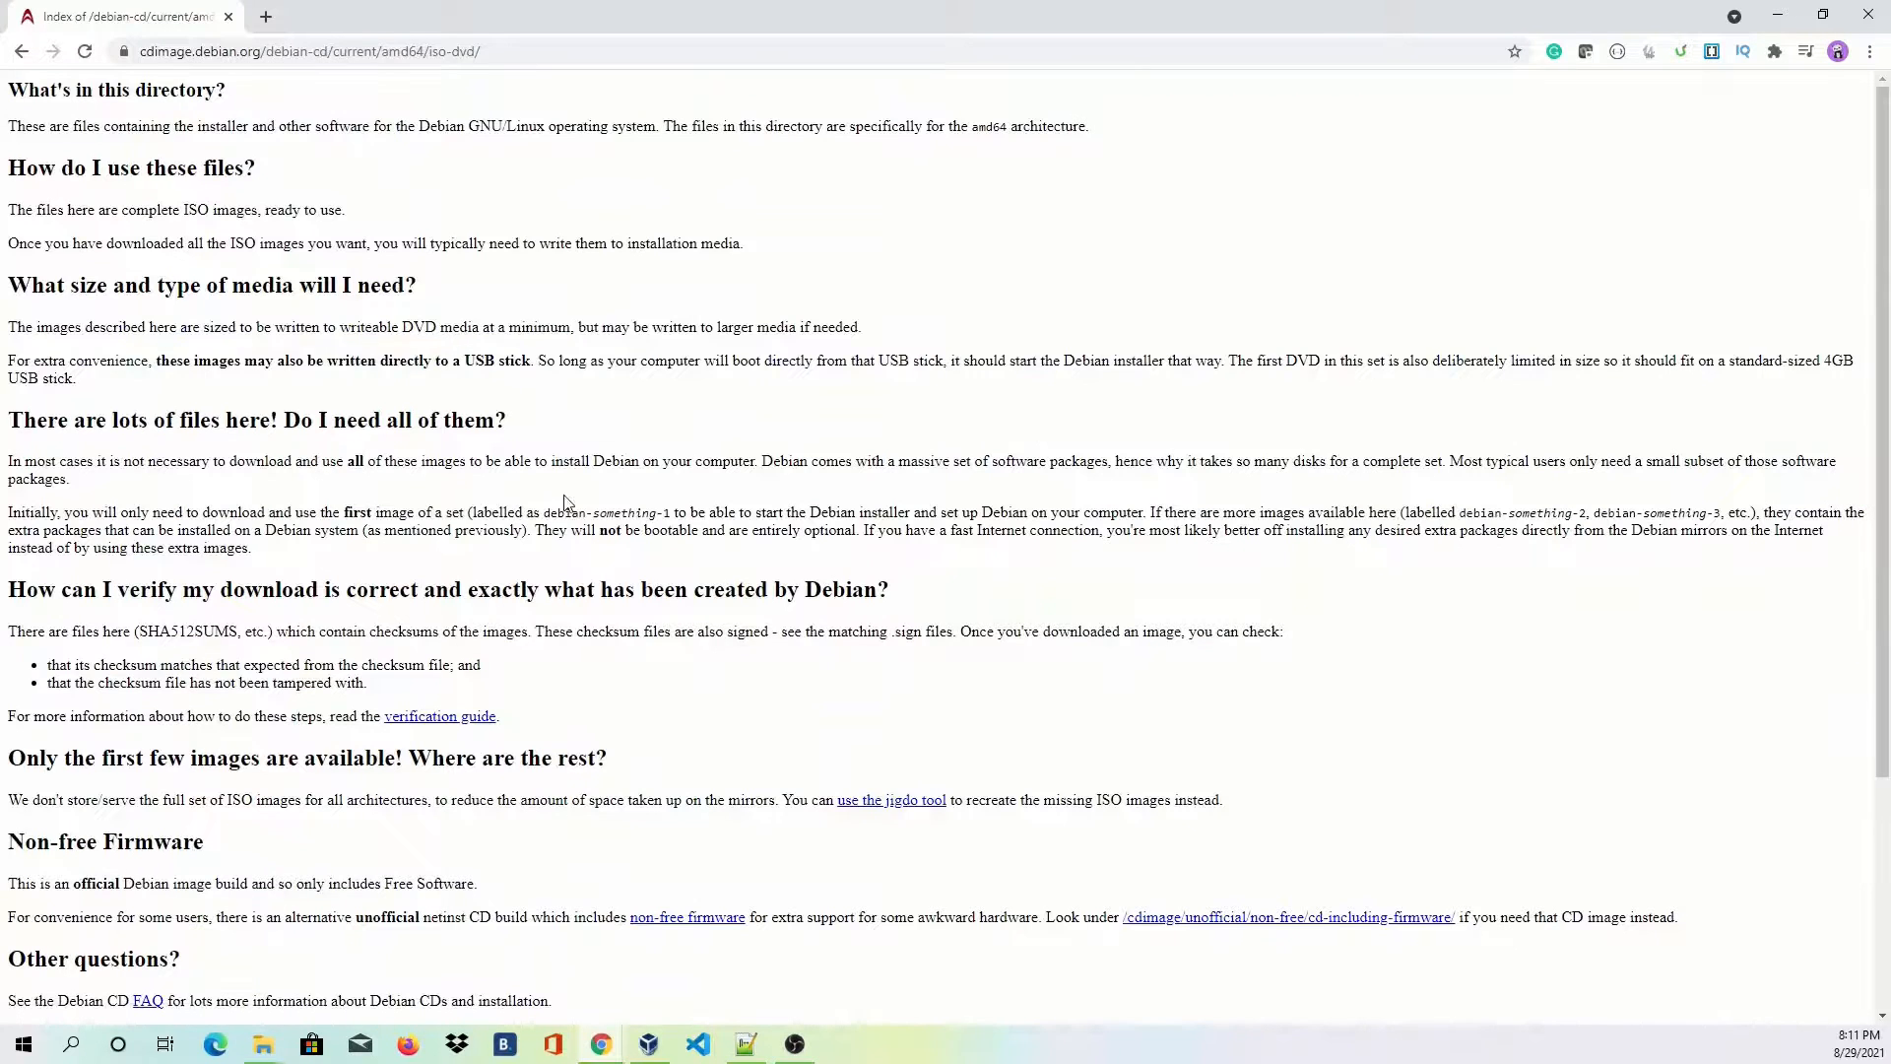
pyautogui.scroll(-3, 325, 569)
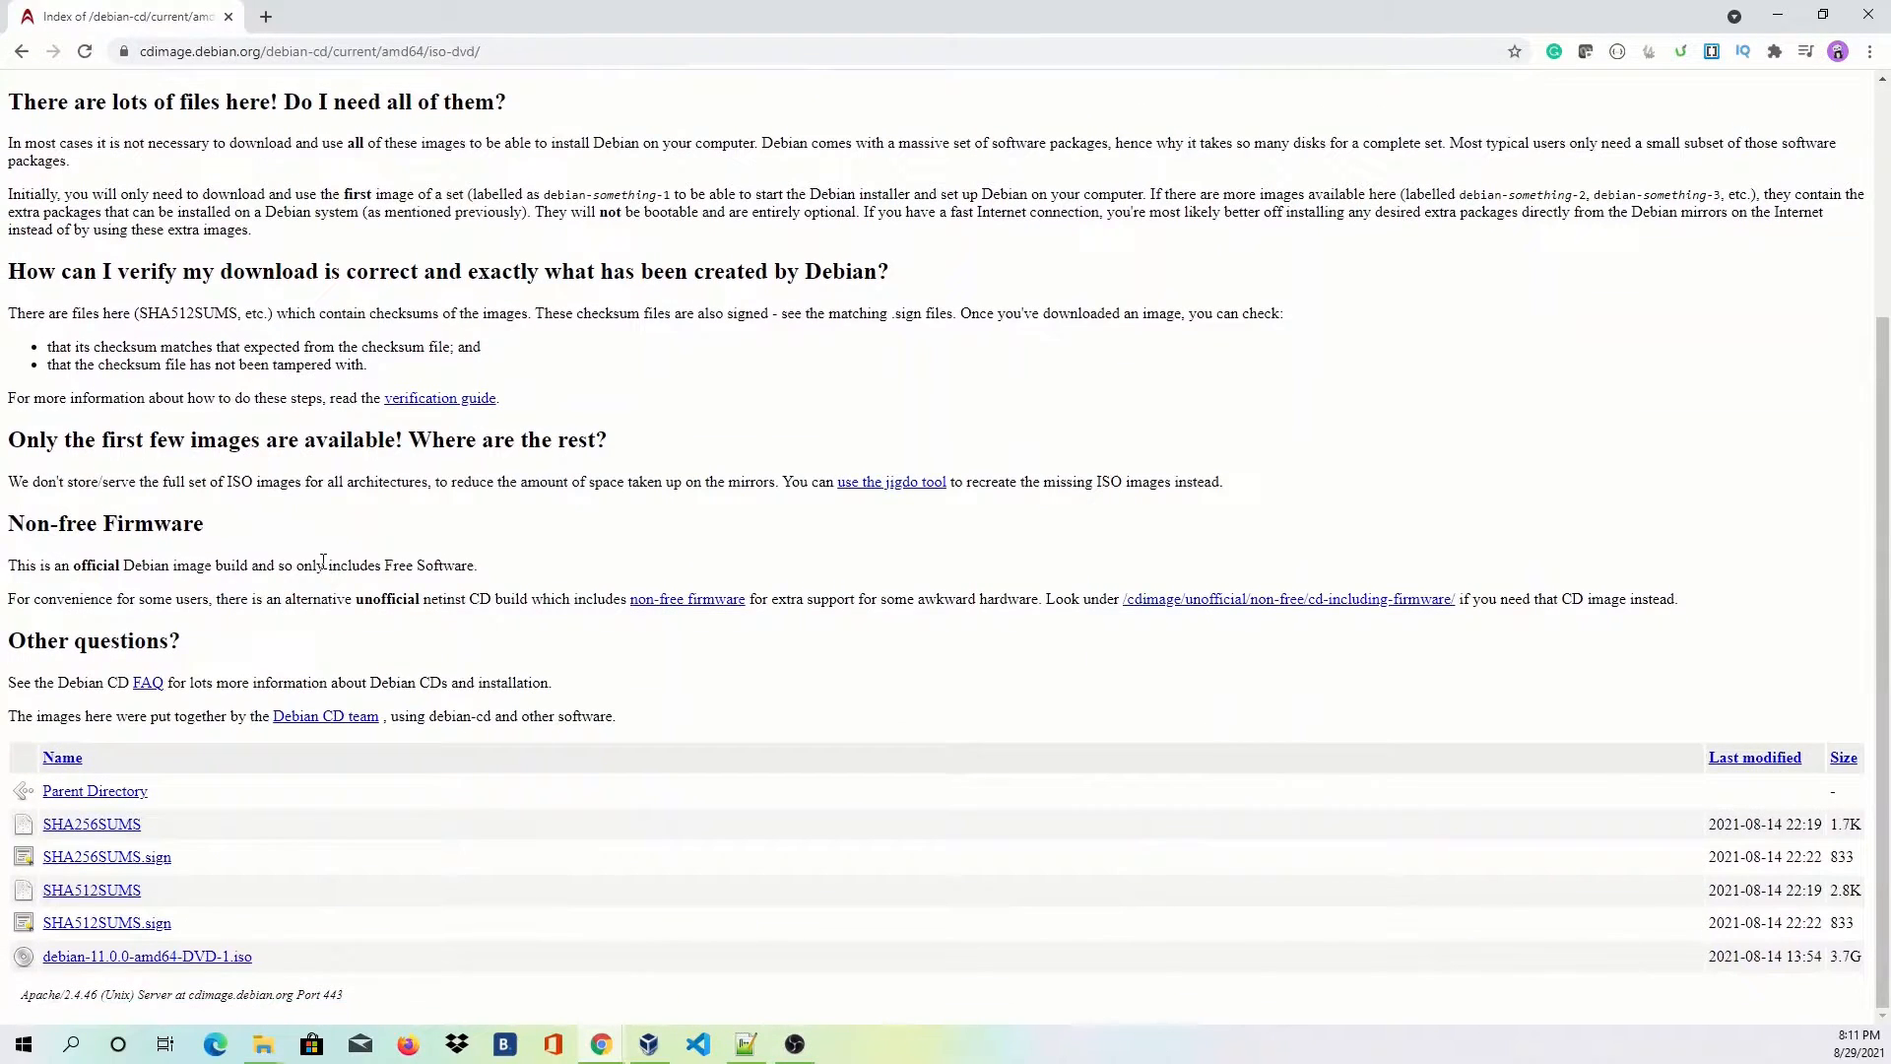
pyautogui.click(208, 958)
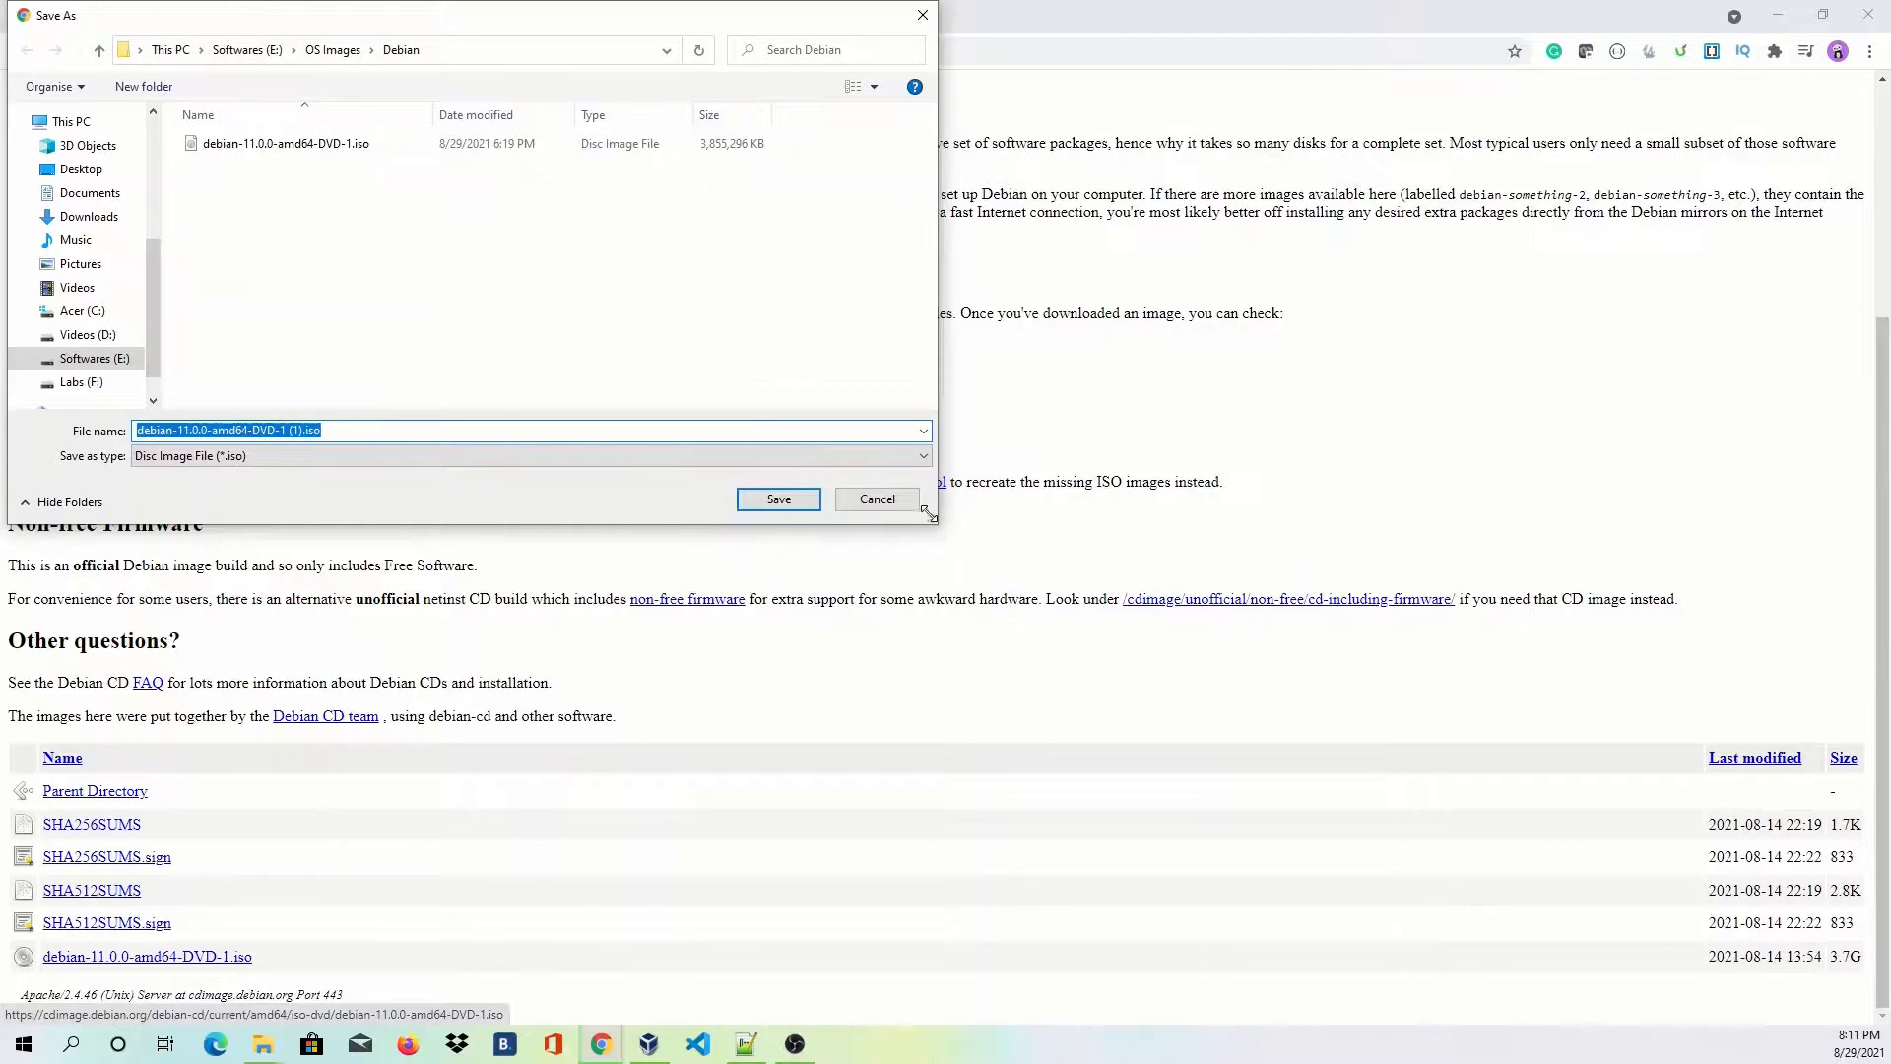
pyautogui.click(898, 505)
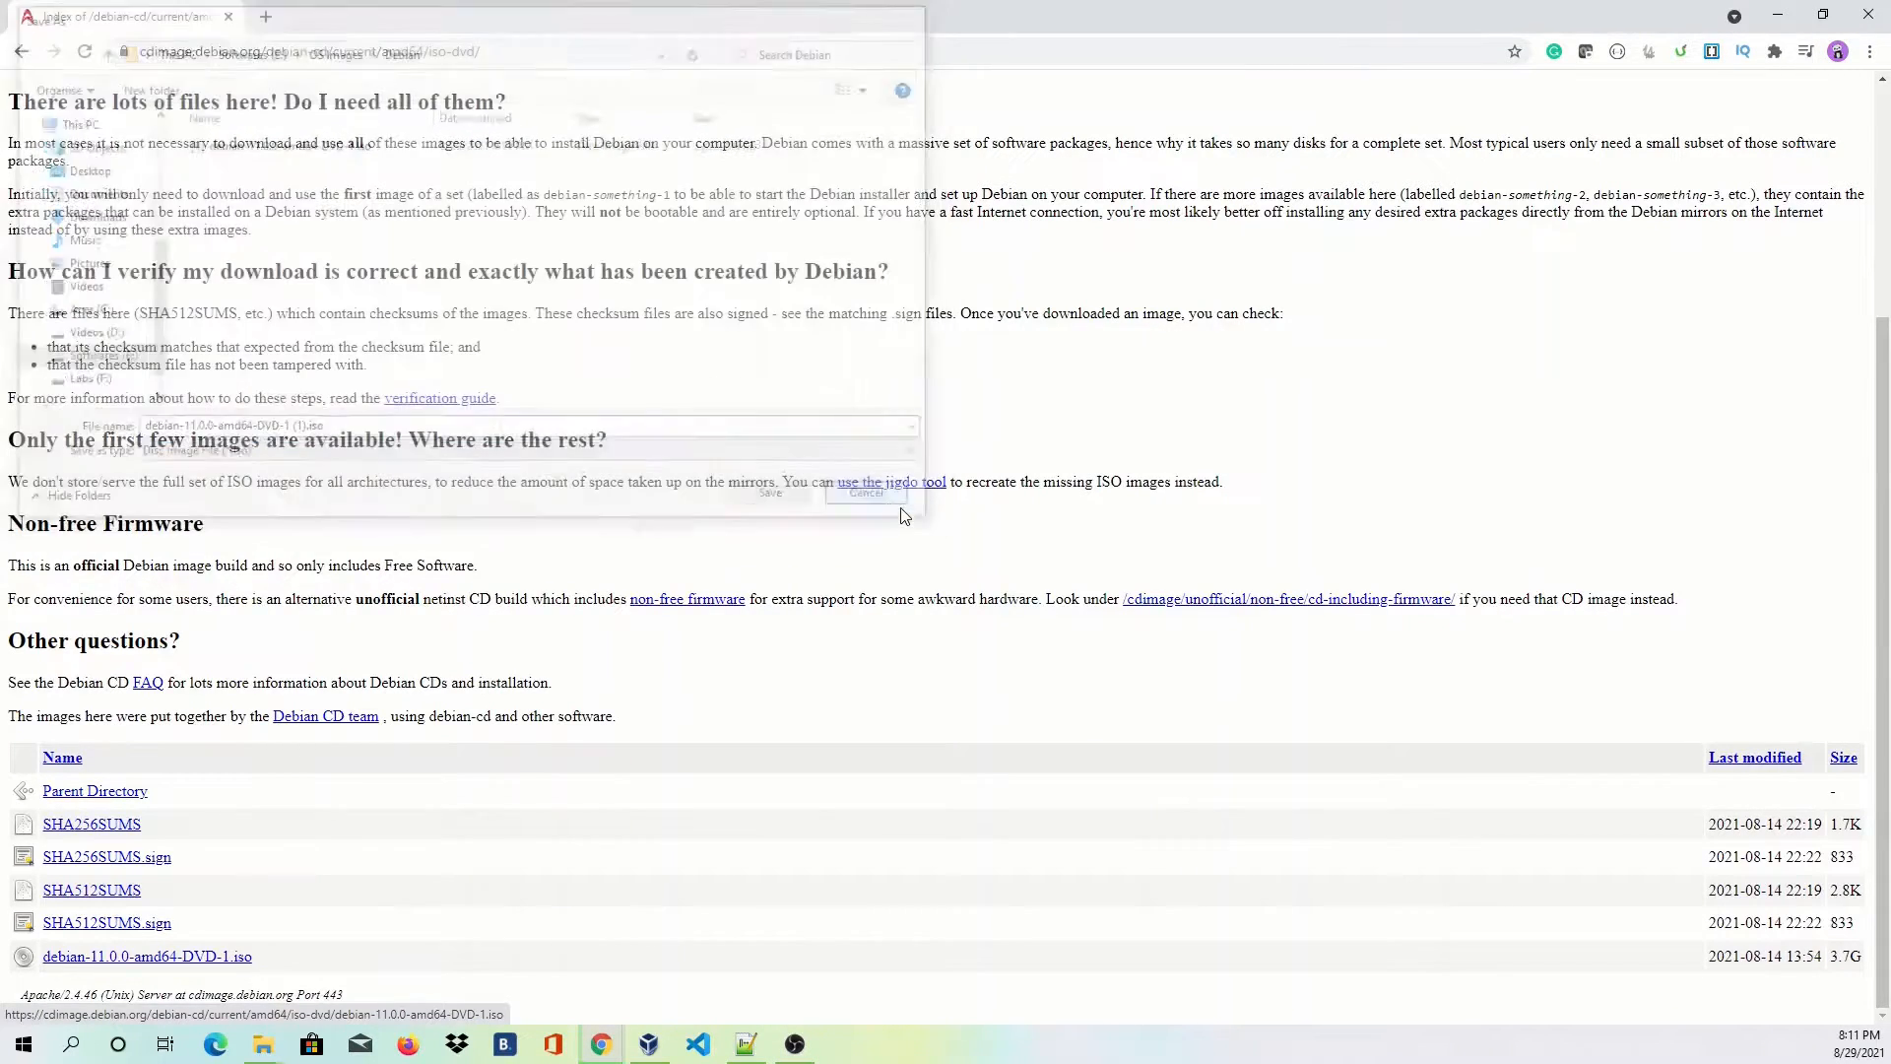
# Start a new VM named Debian11 with 4096 MB of memory.
pyautogui.click(650, 1044)
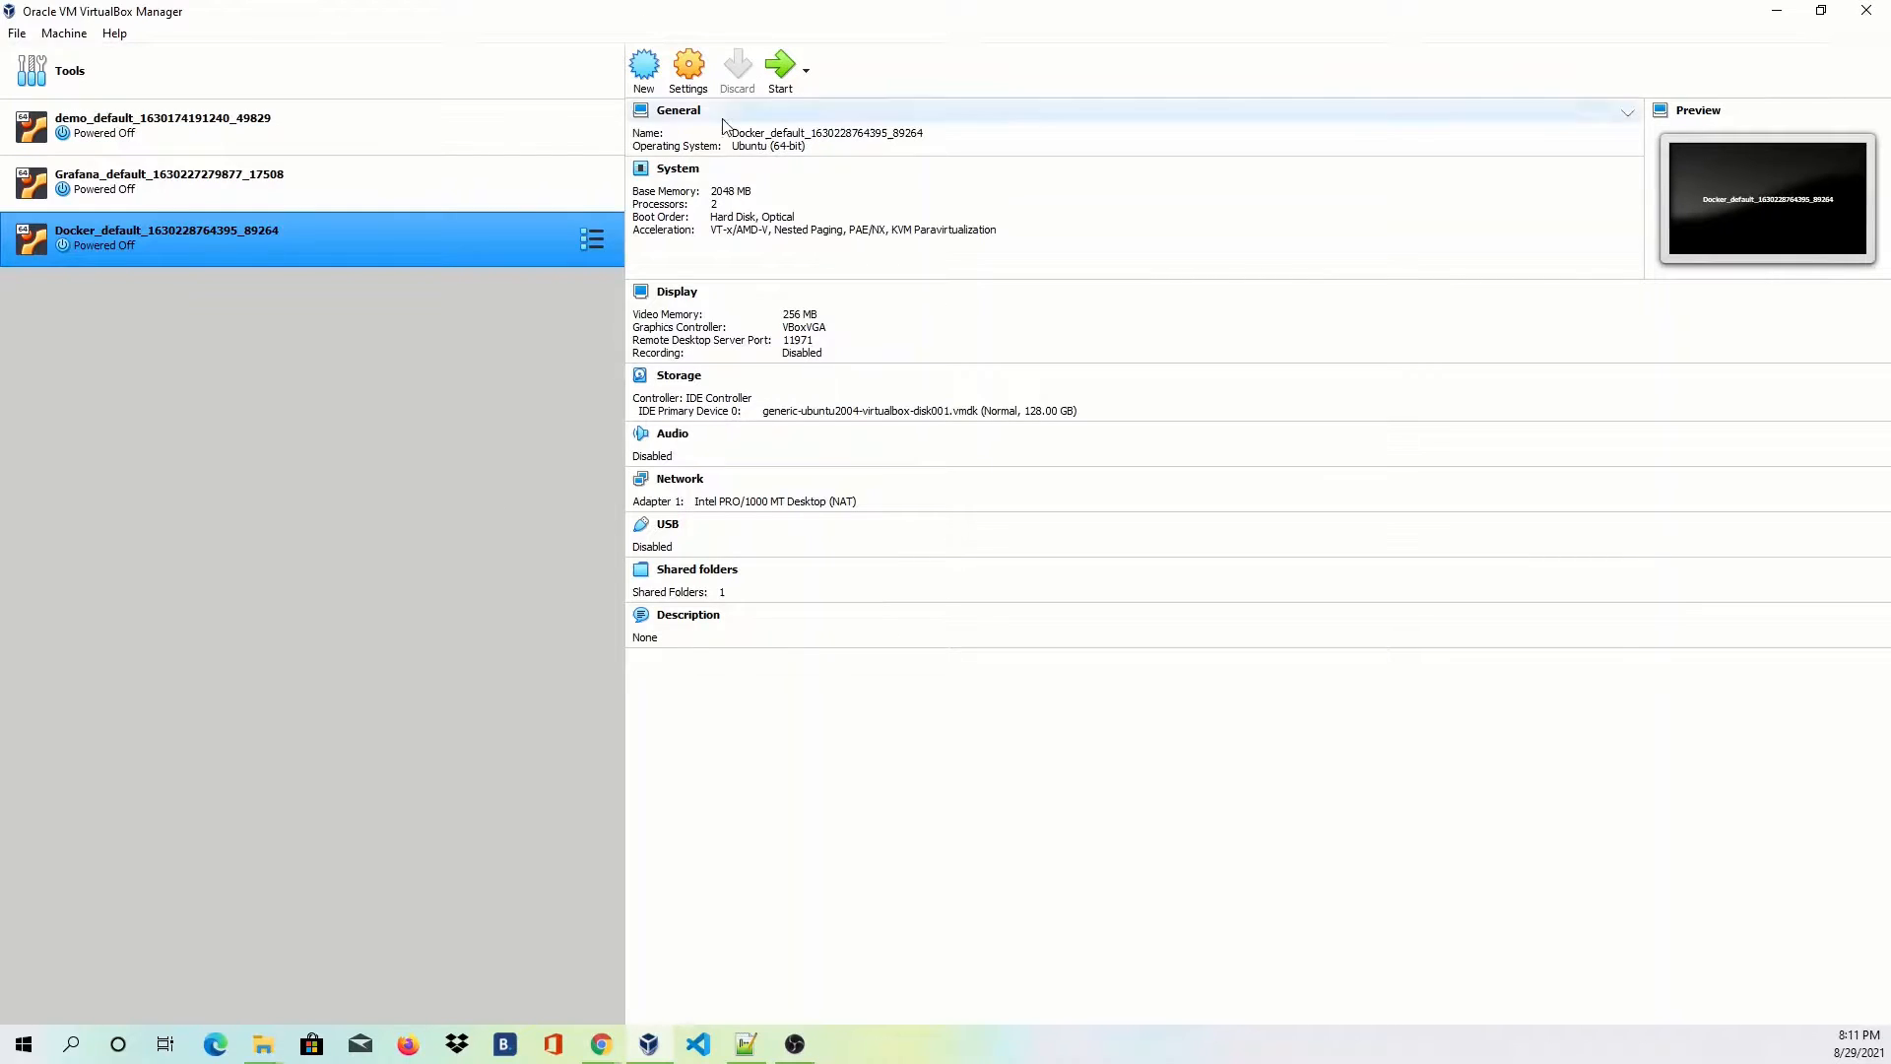
pyautogui.click(649, 71)
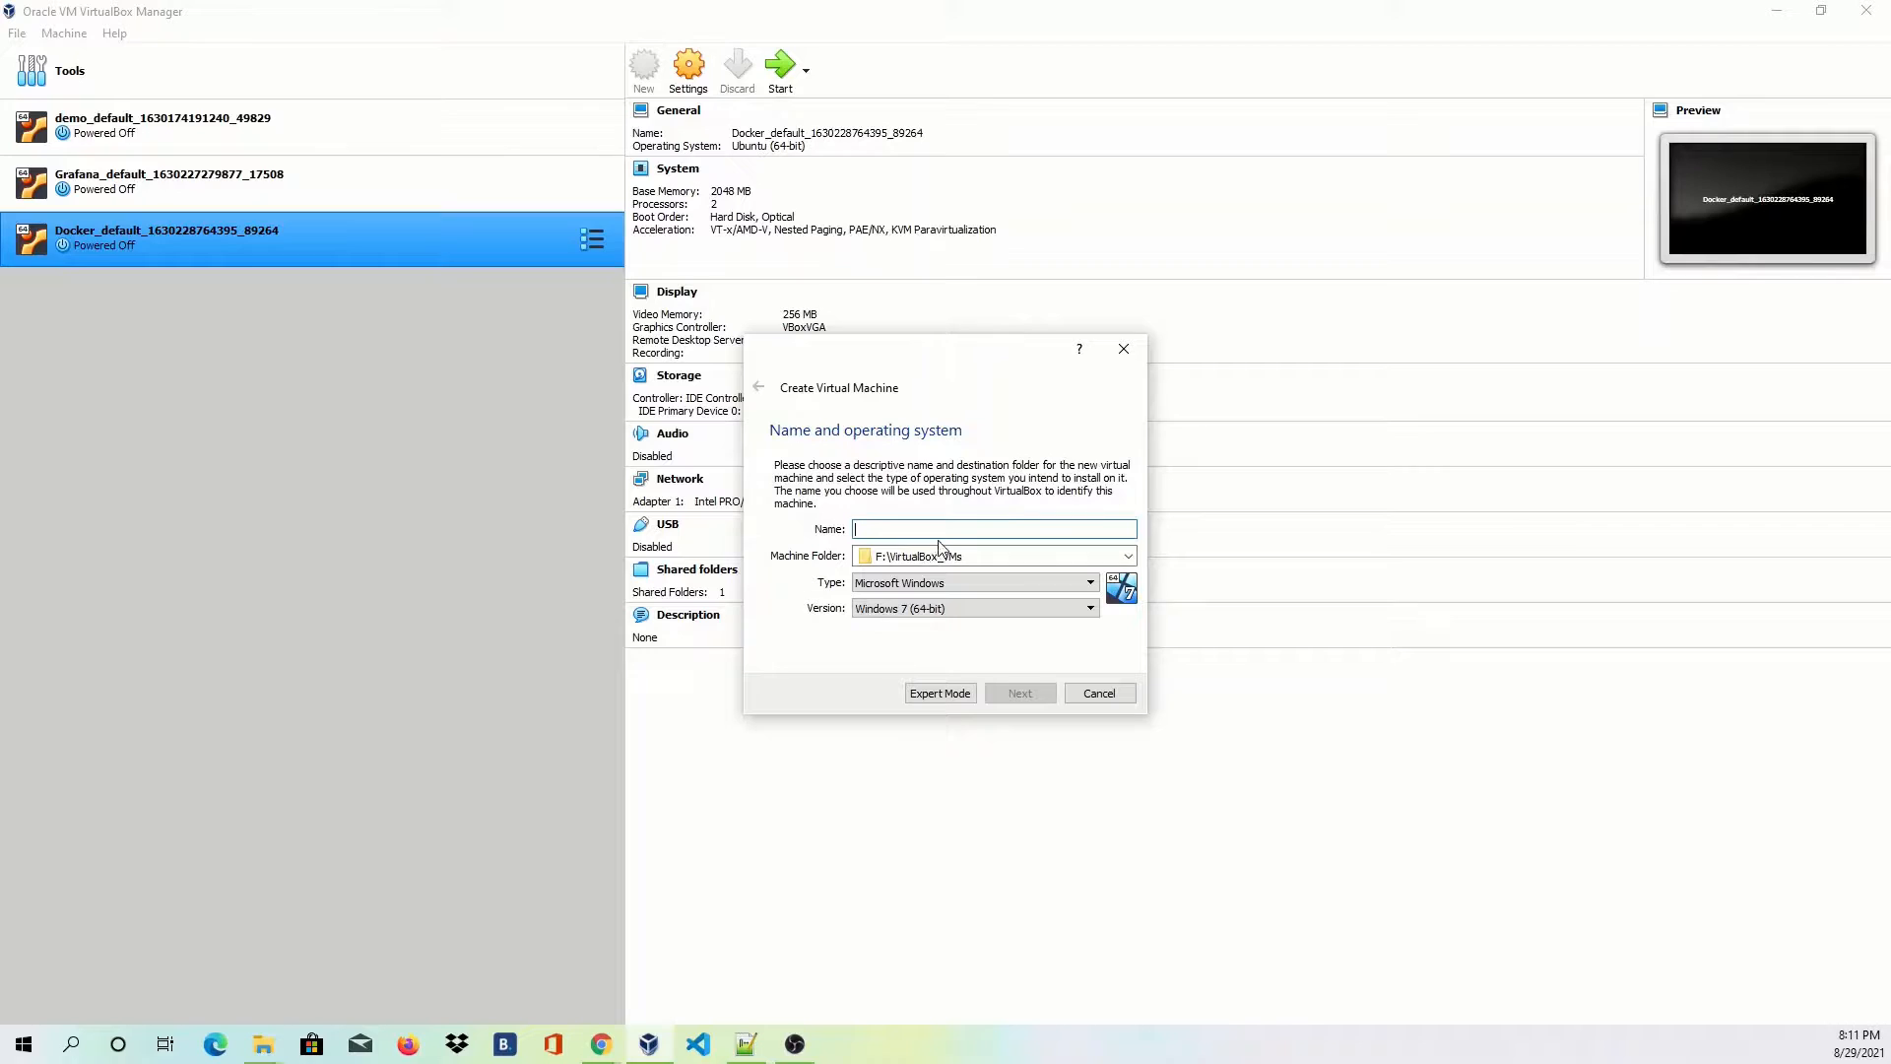
pyautogui.write('Debian11')
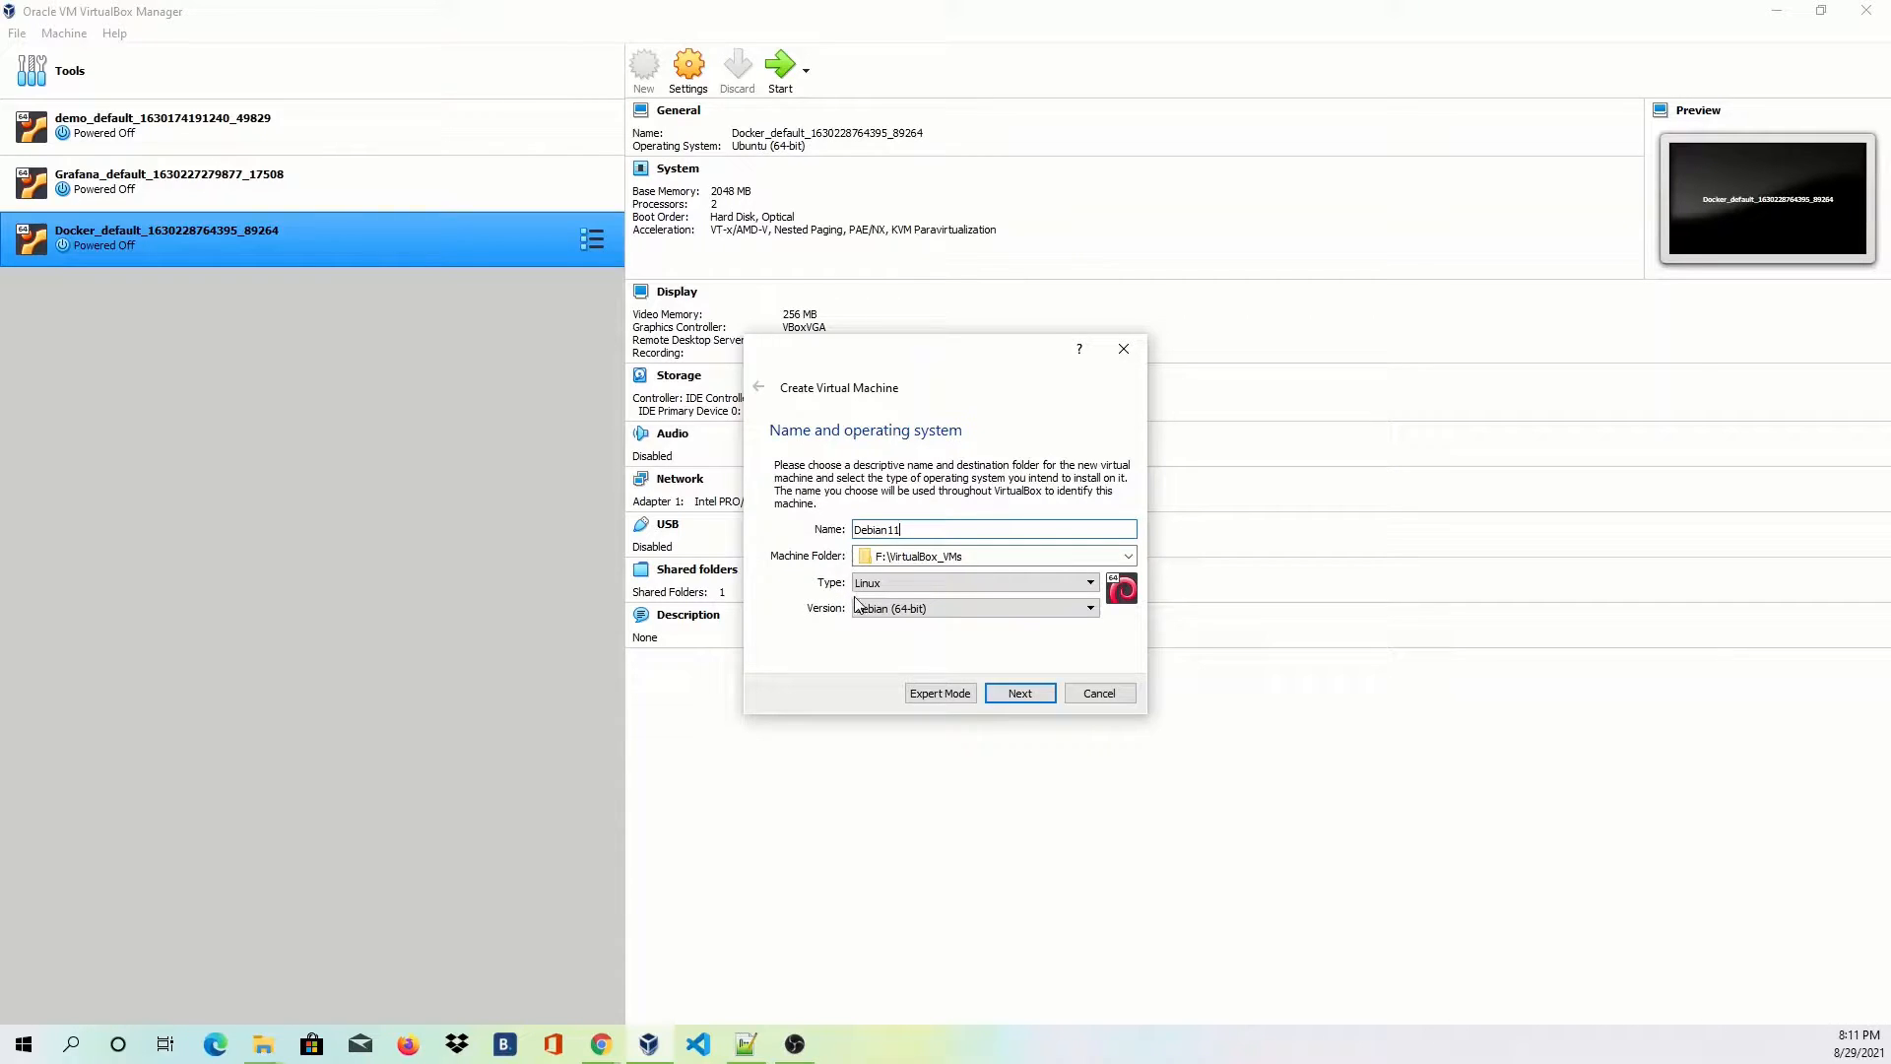
pyautogui.click(1048, 695)
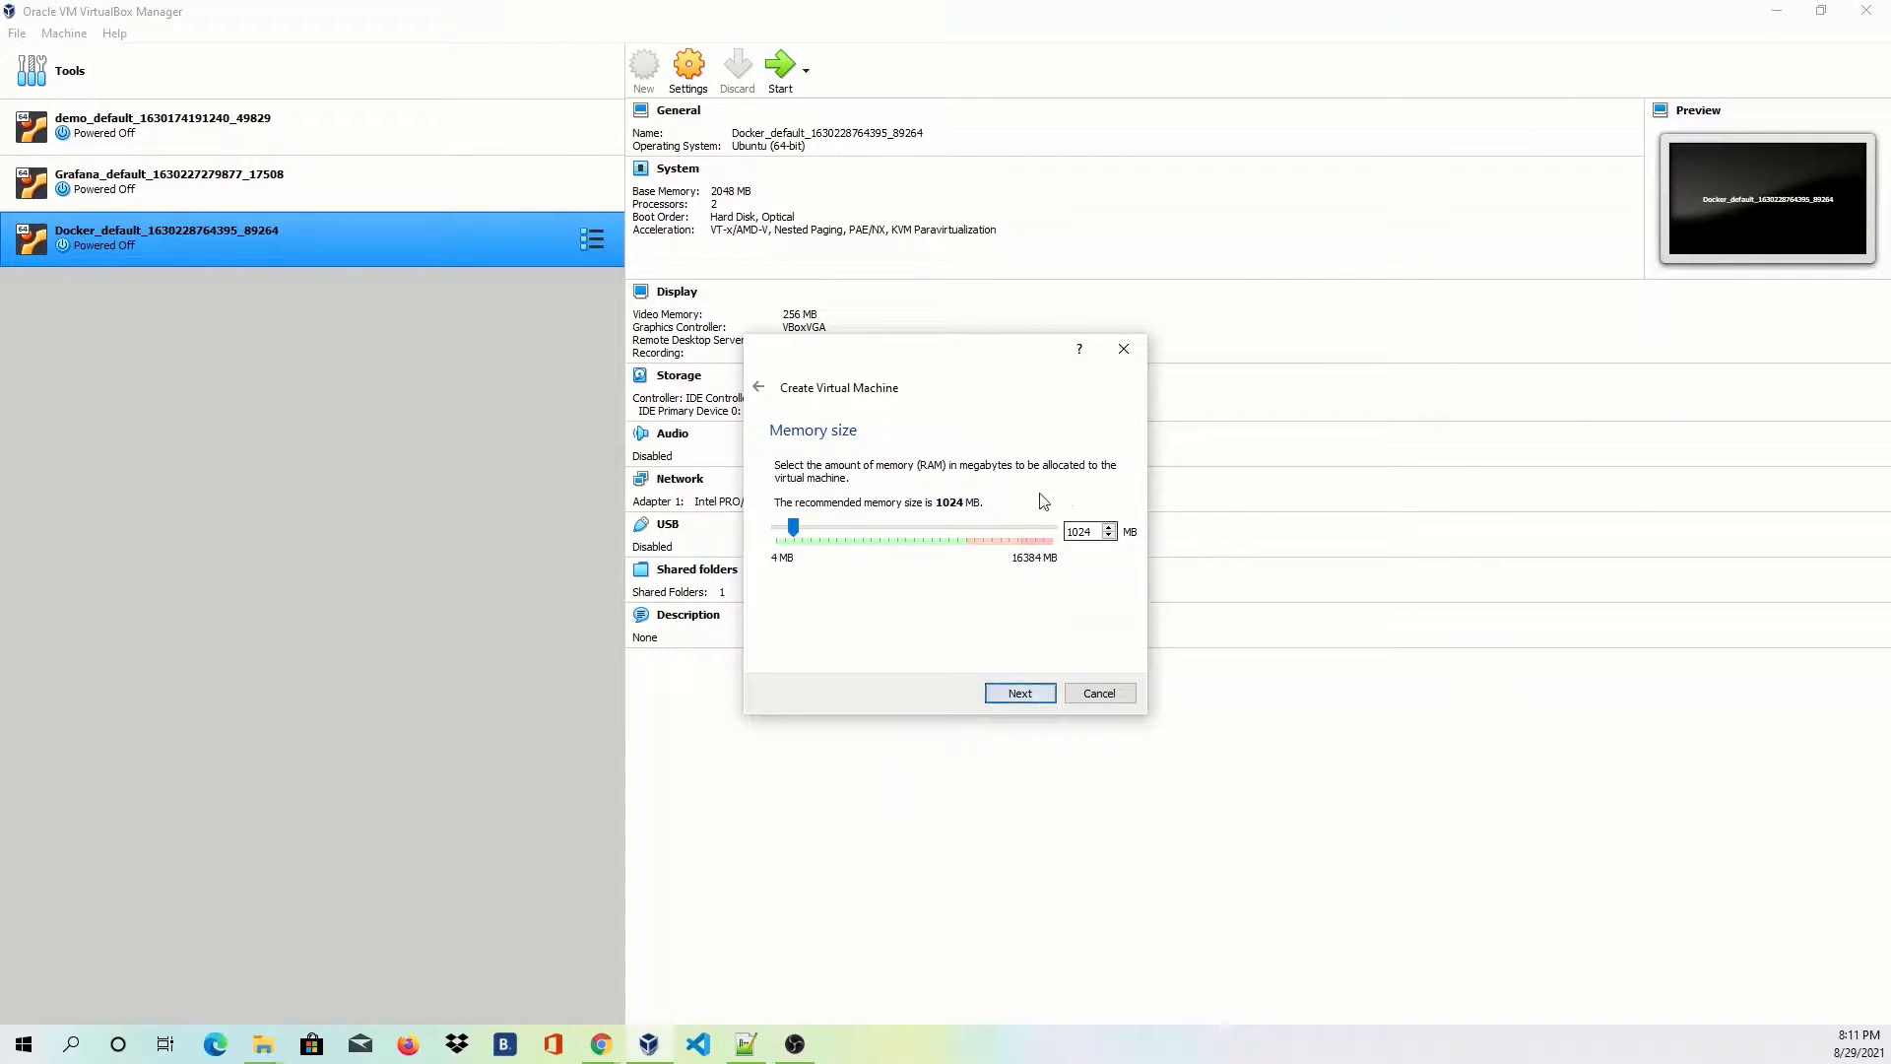
pyautogui.doubleClick(1073, 532)
pyautogui.write('4096')
pyautogui.click(1022, 694)
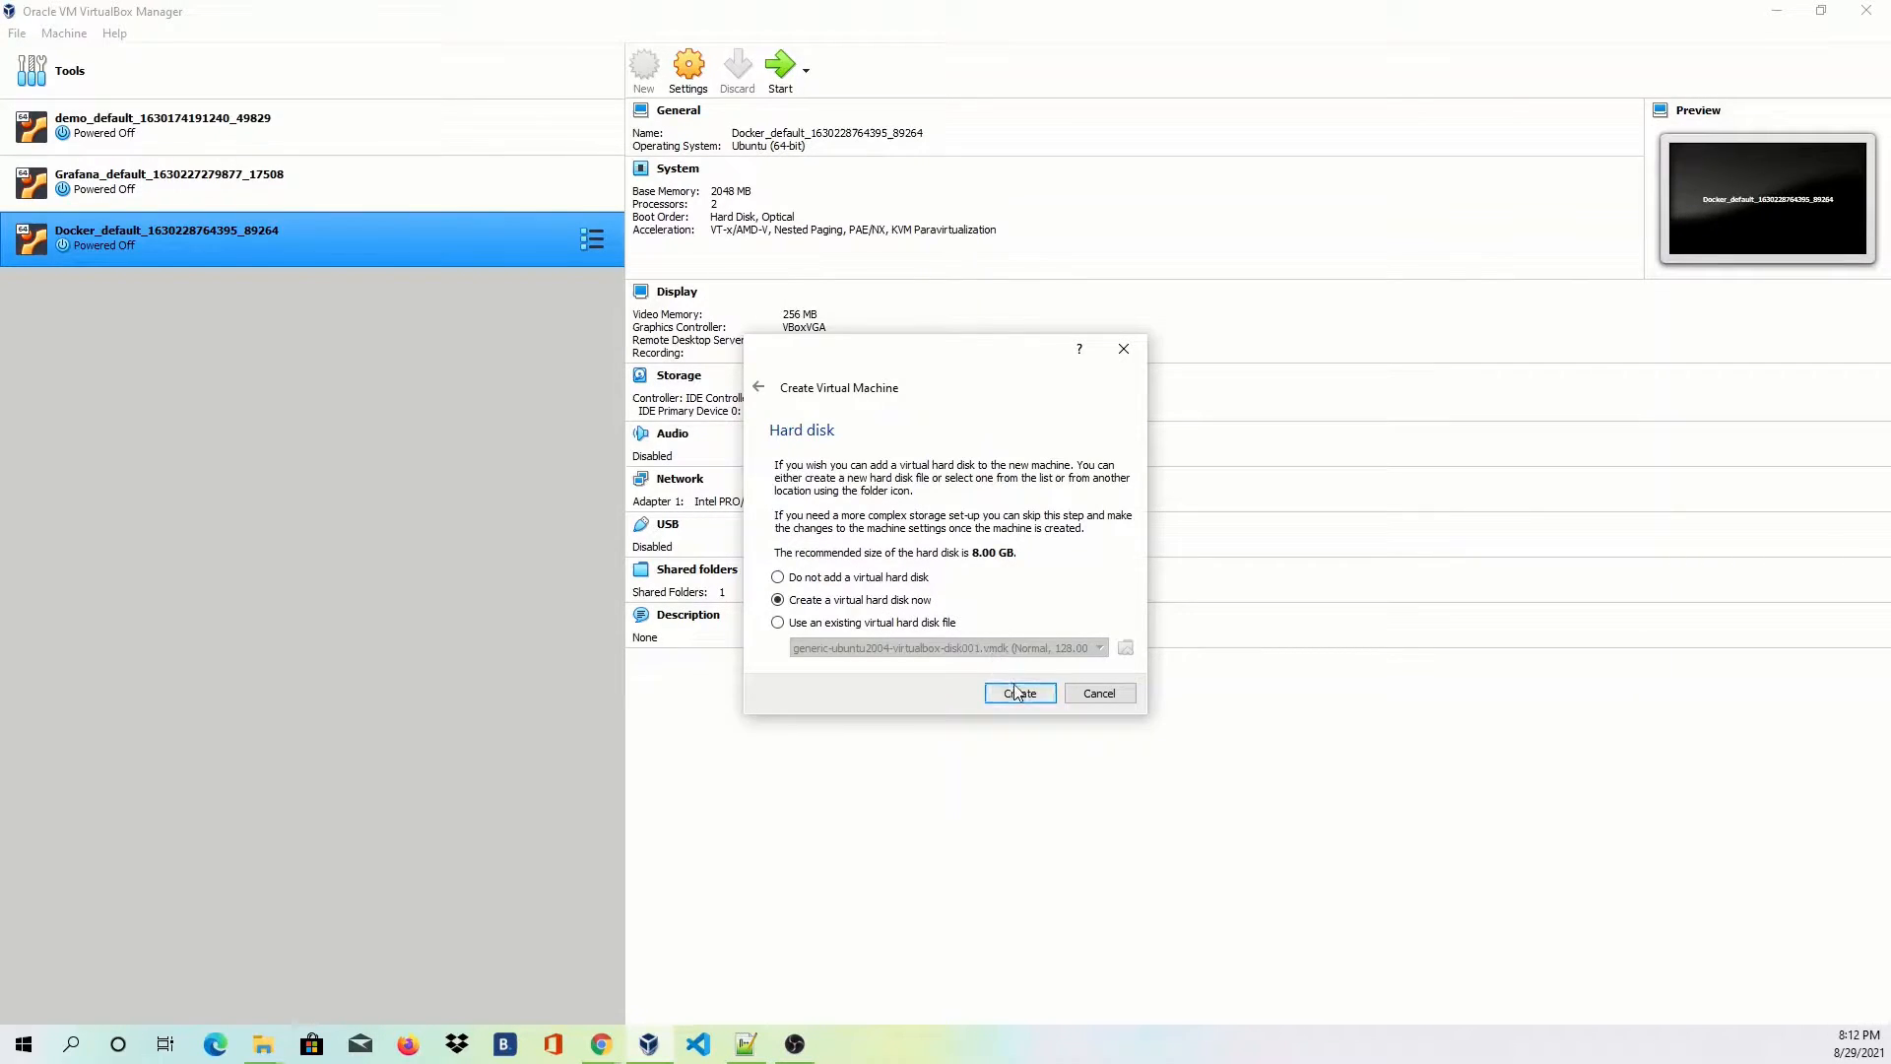
# Give it a new dynamically allocated VDI disk of 30 GB and create the VM.
pyautogui.click(1017, 693)
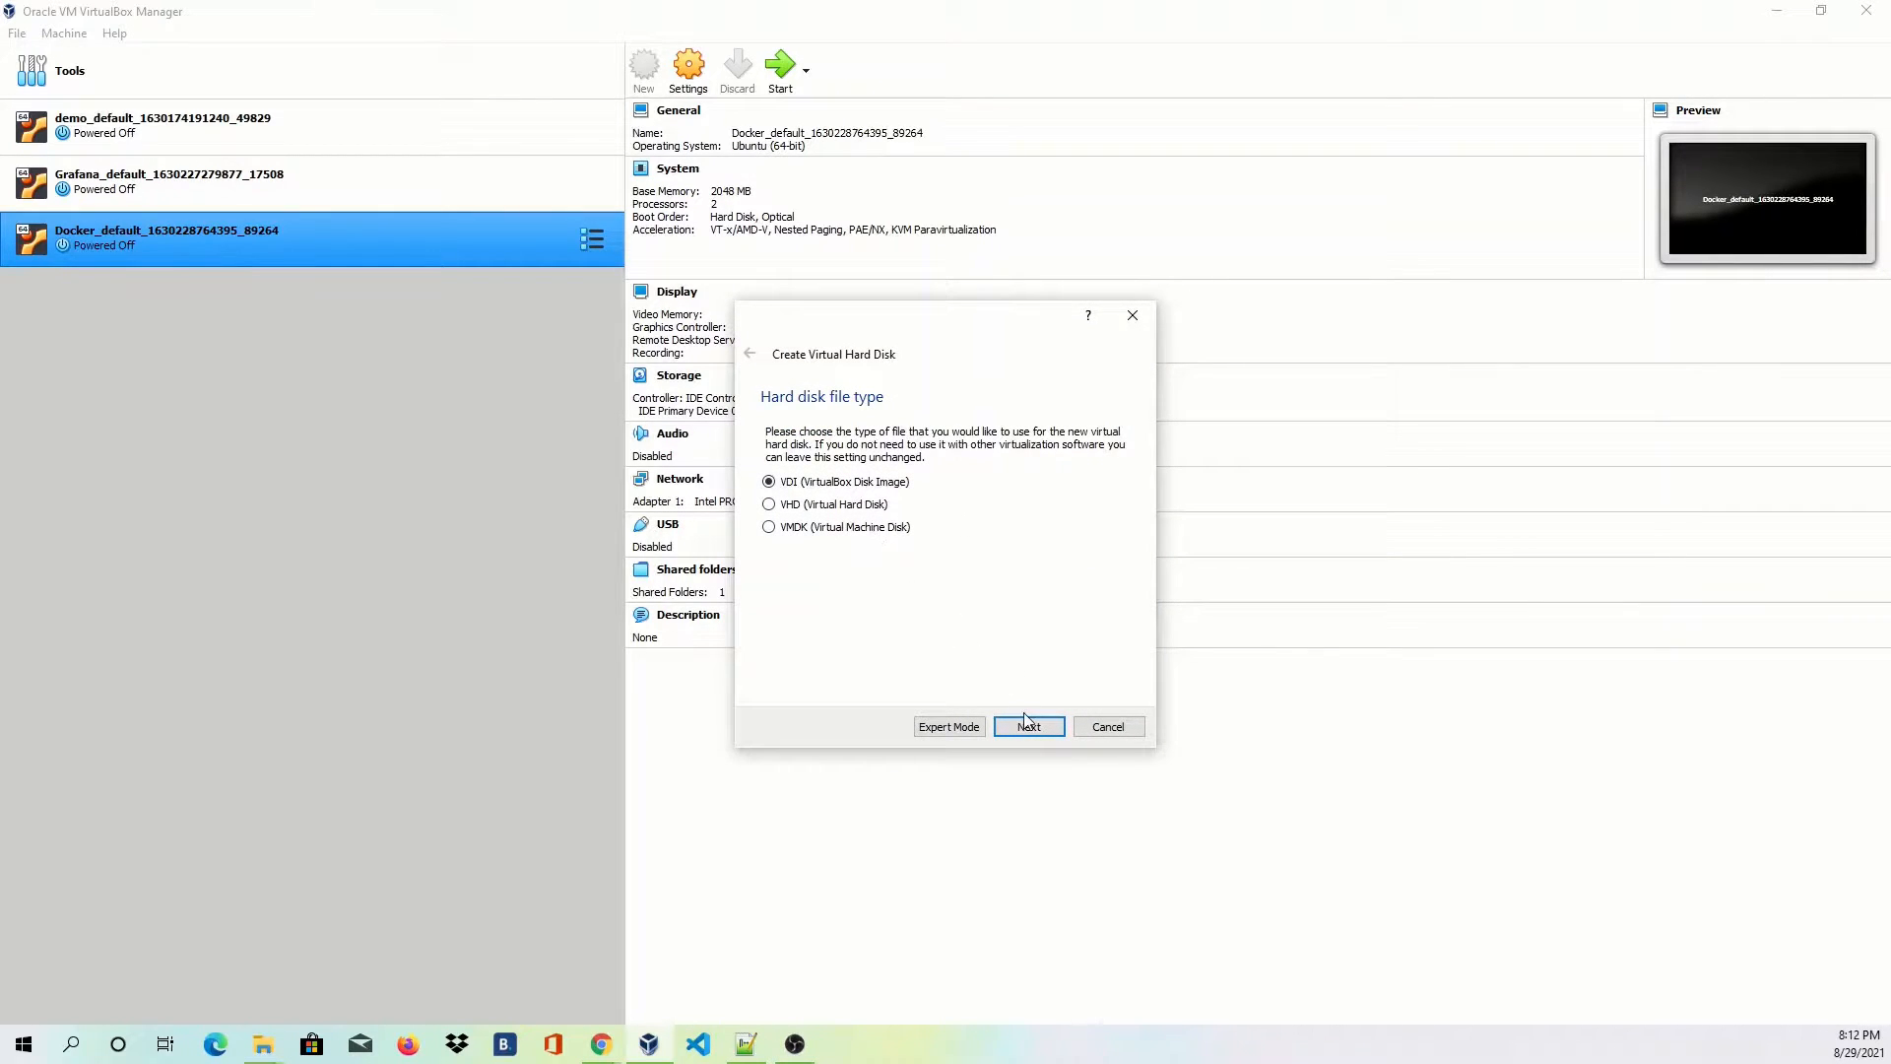
pyautogui.click(1028, 727)
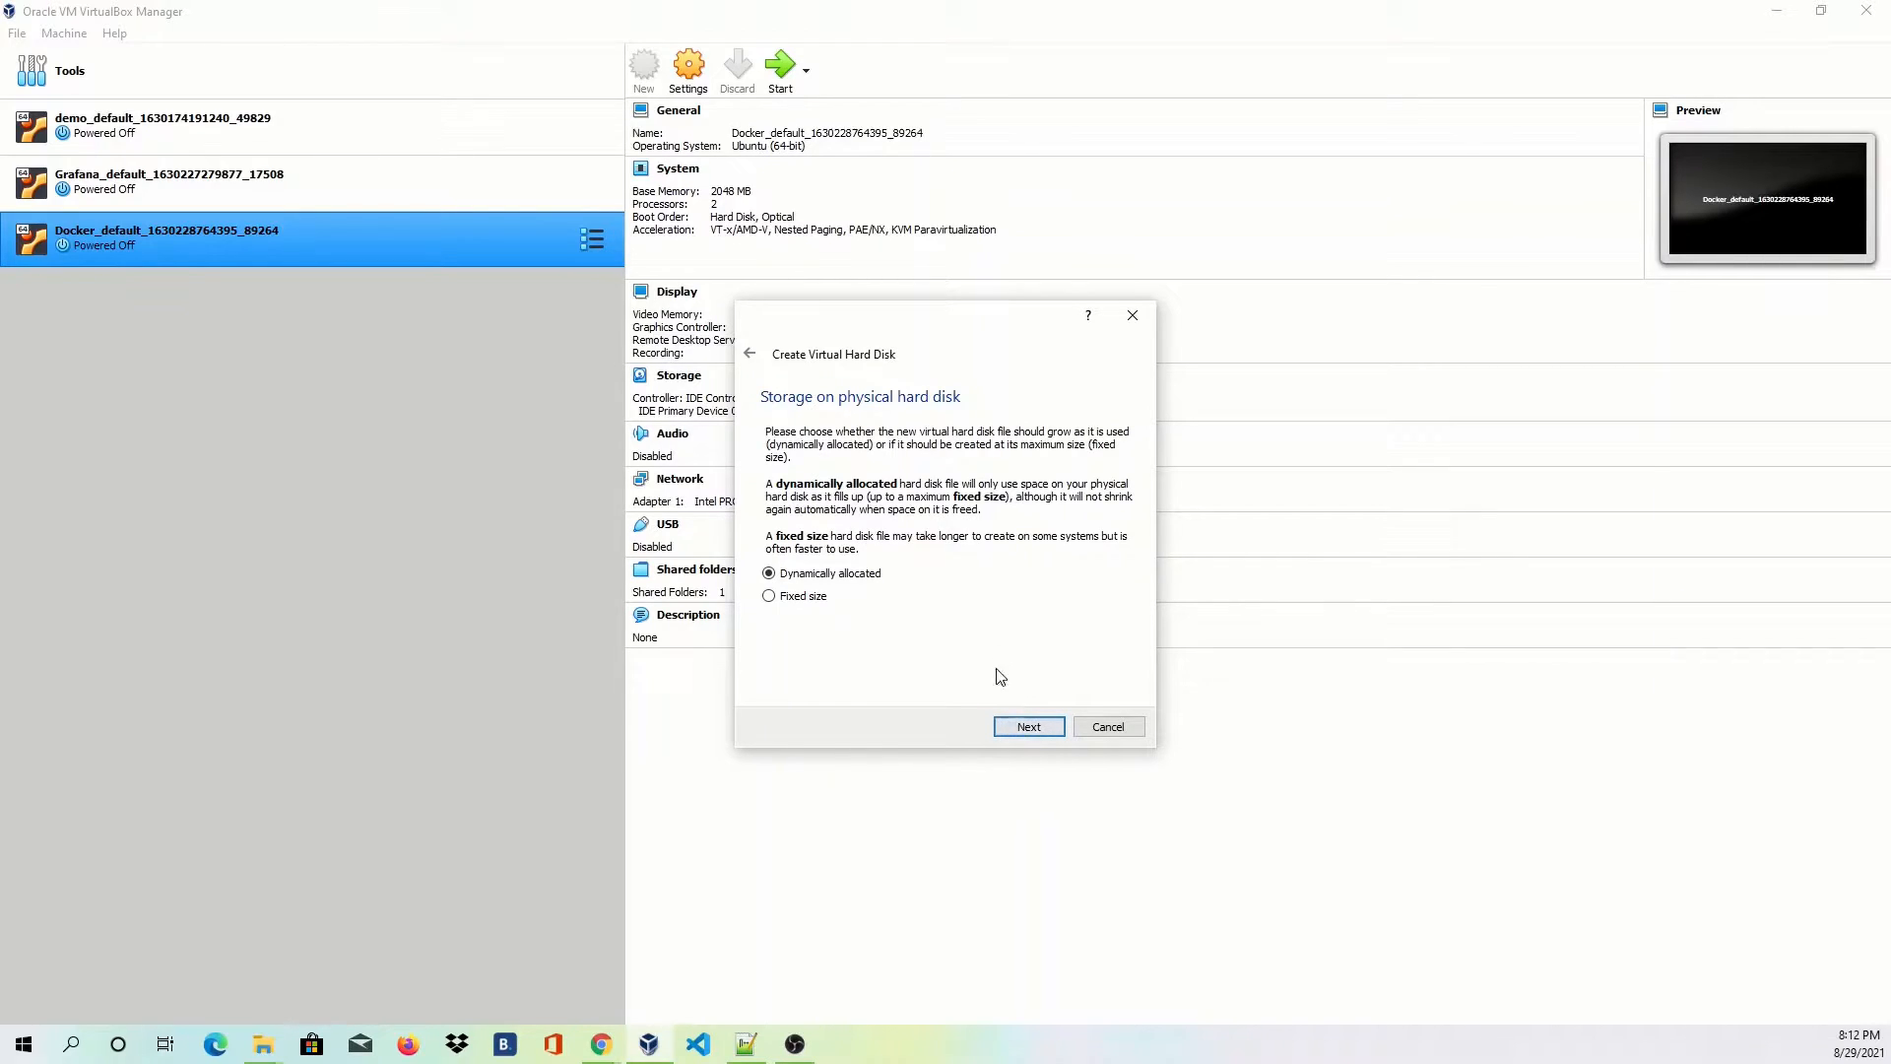
pyautogui.click(1038, 728)
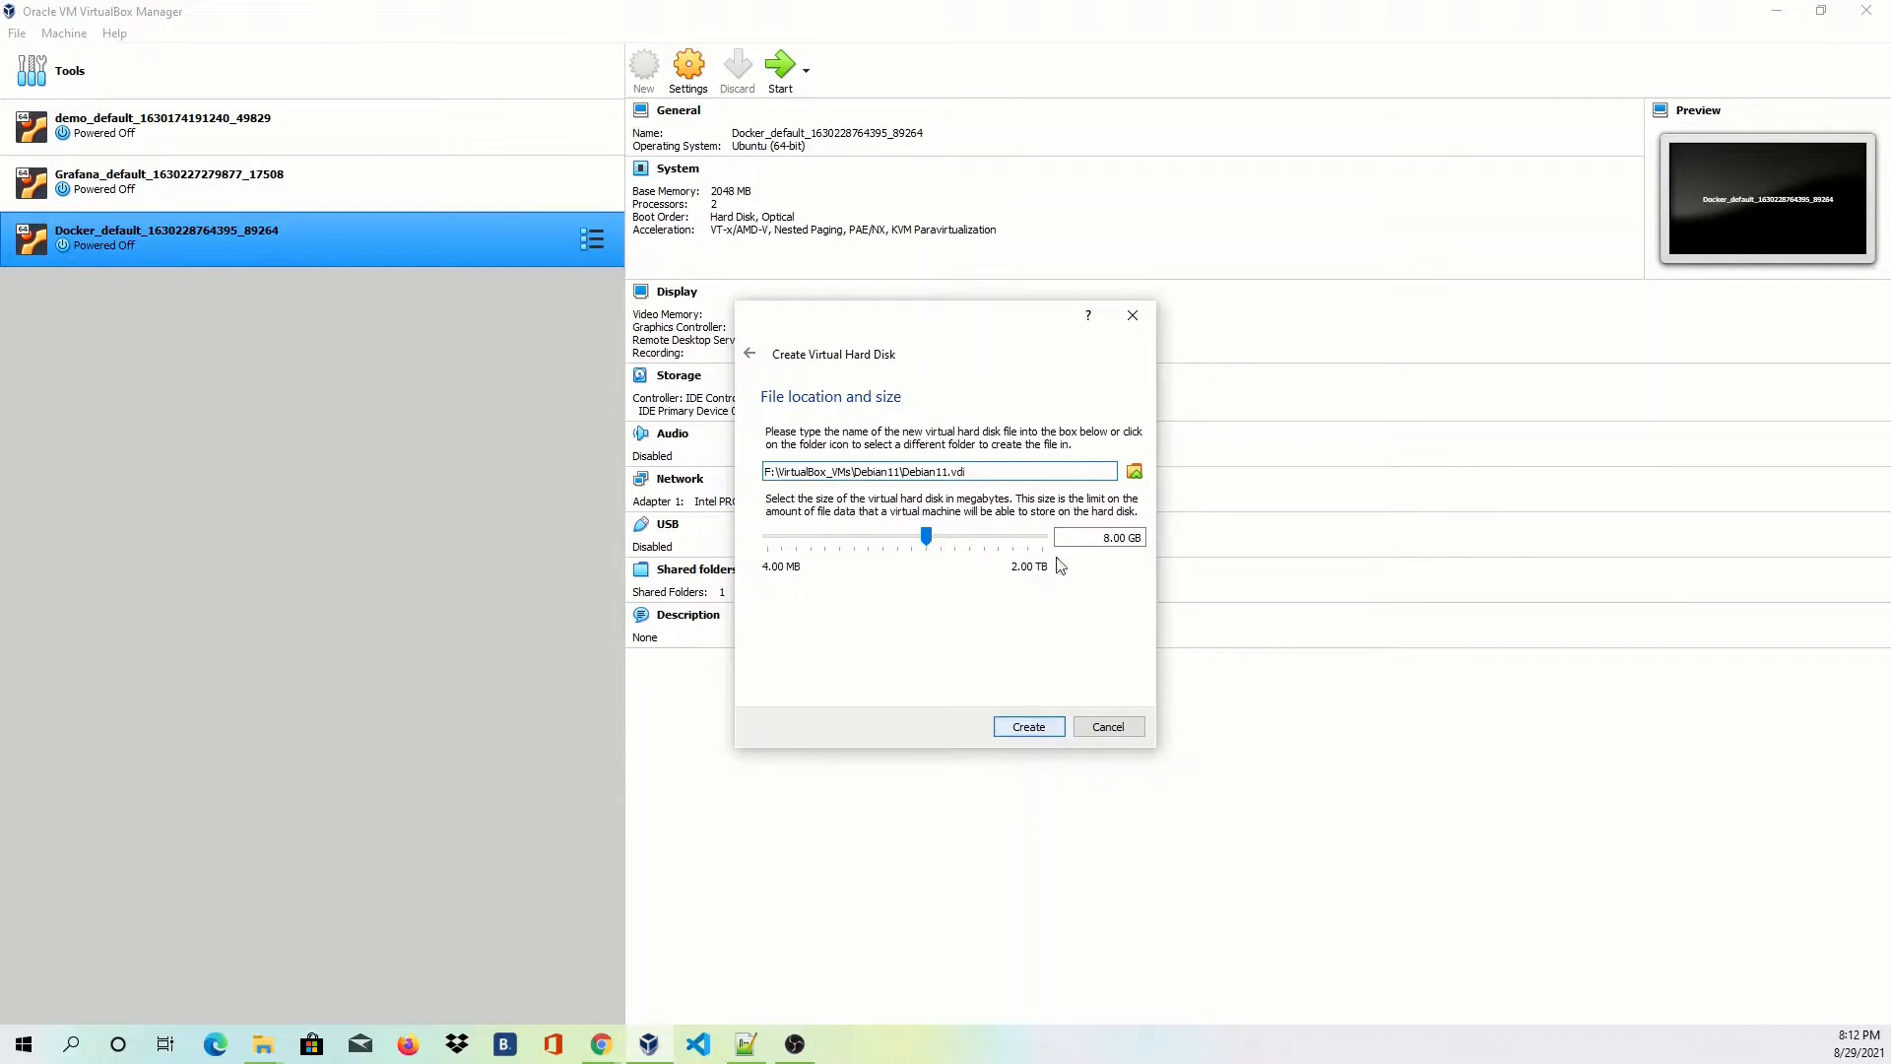
pyautogui.click(1100, 540)
pyautogui.press('BackSpace')
pyautogui.write('20')
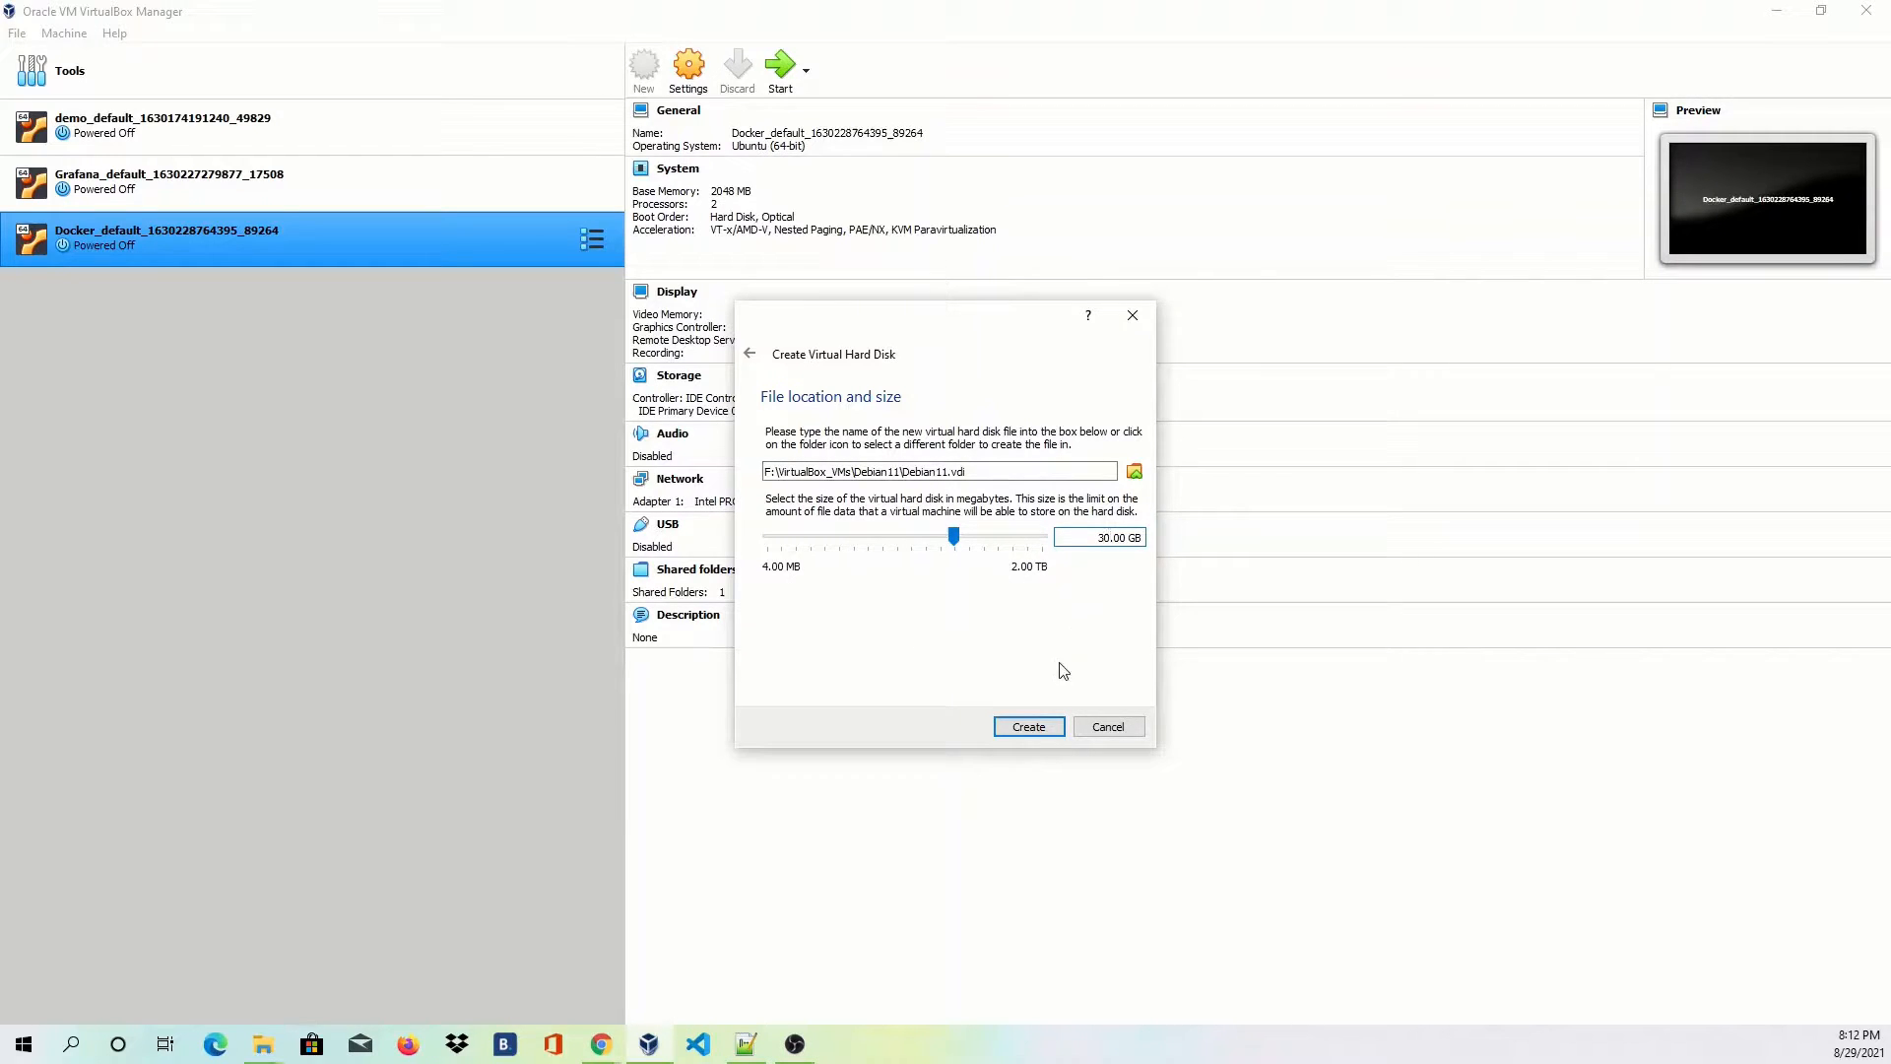
pyautogui.click(1024, 729)
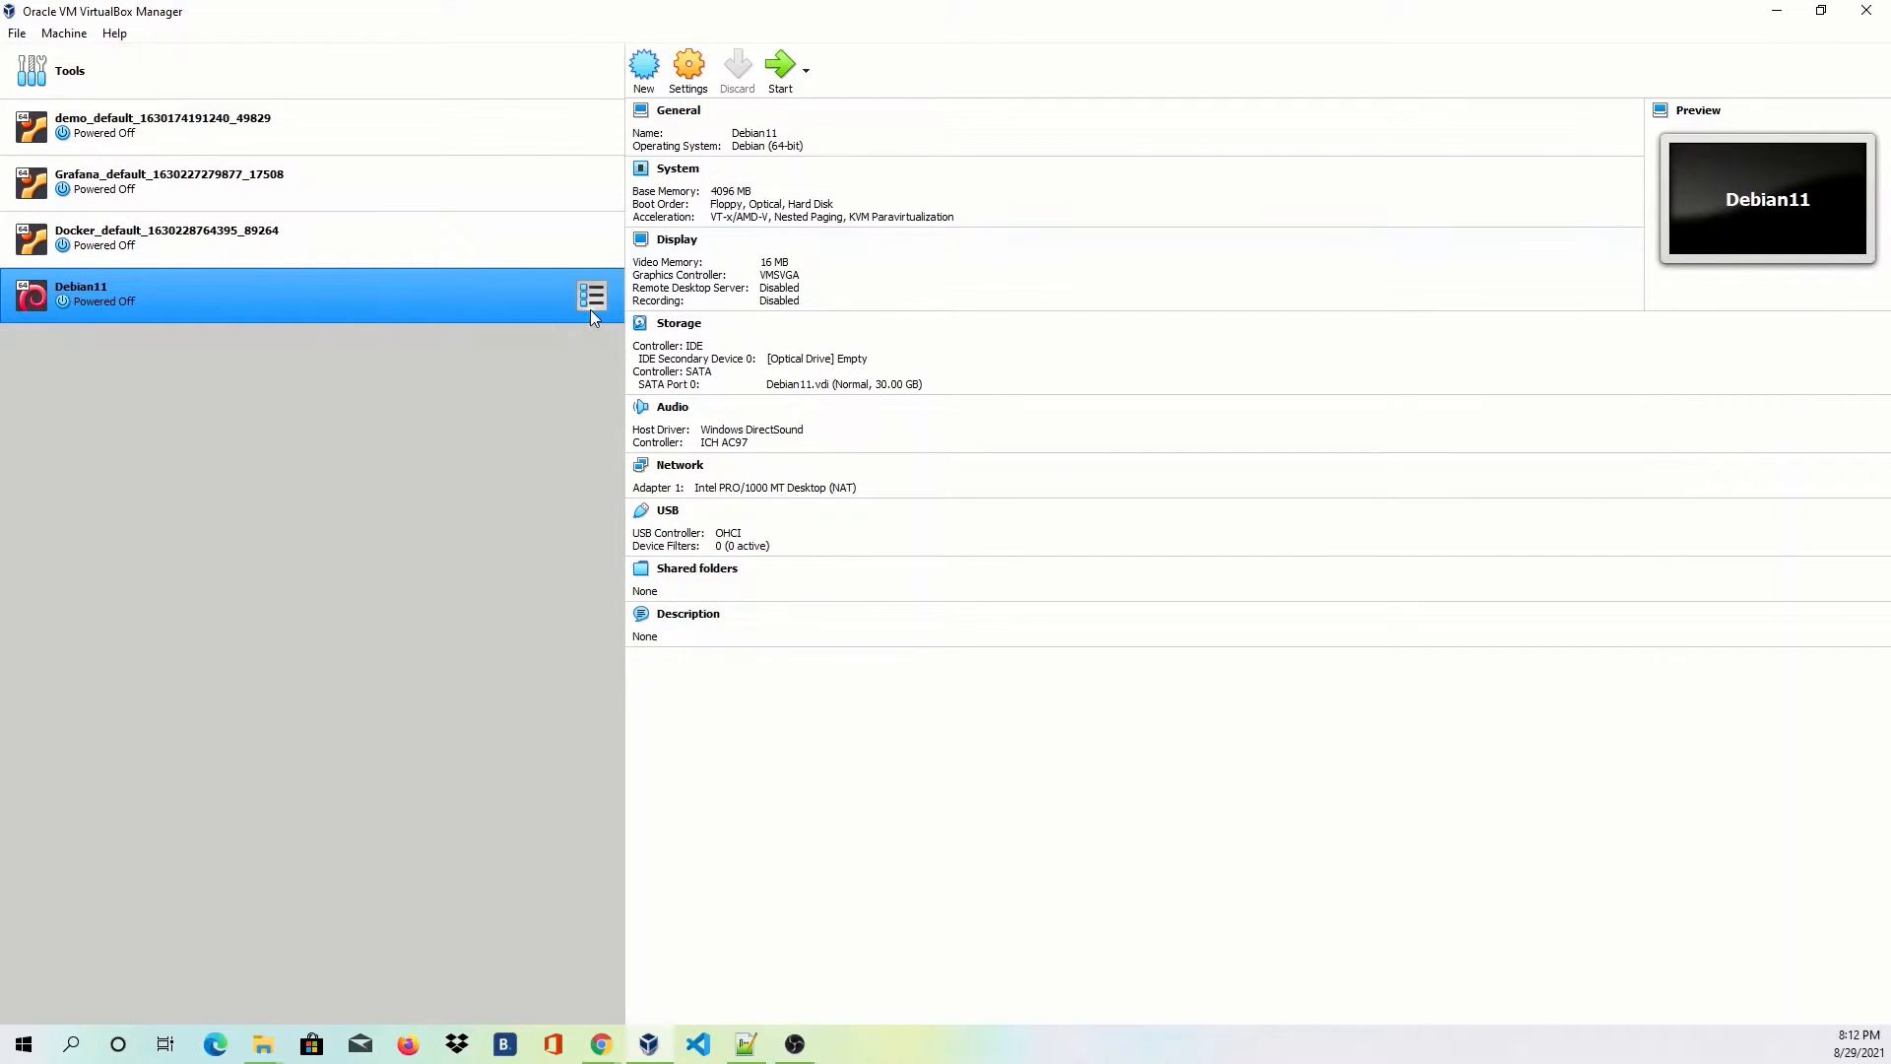
# Attach debian-11.0.0-amd64-DVD-1.iso to Debian11's empty IDE optical drive in Storage settings.
pyautogui.click(688, 67)
pyautogui.click(710, 397)
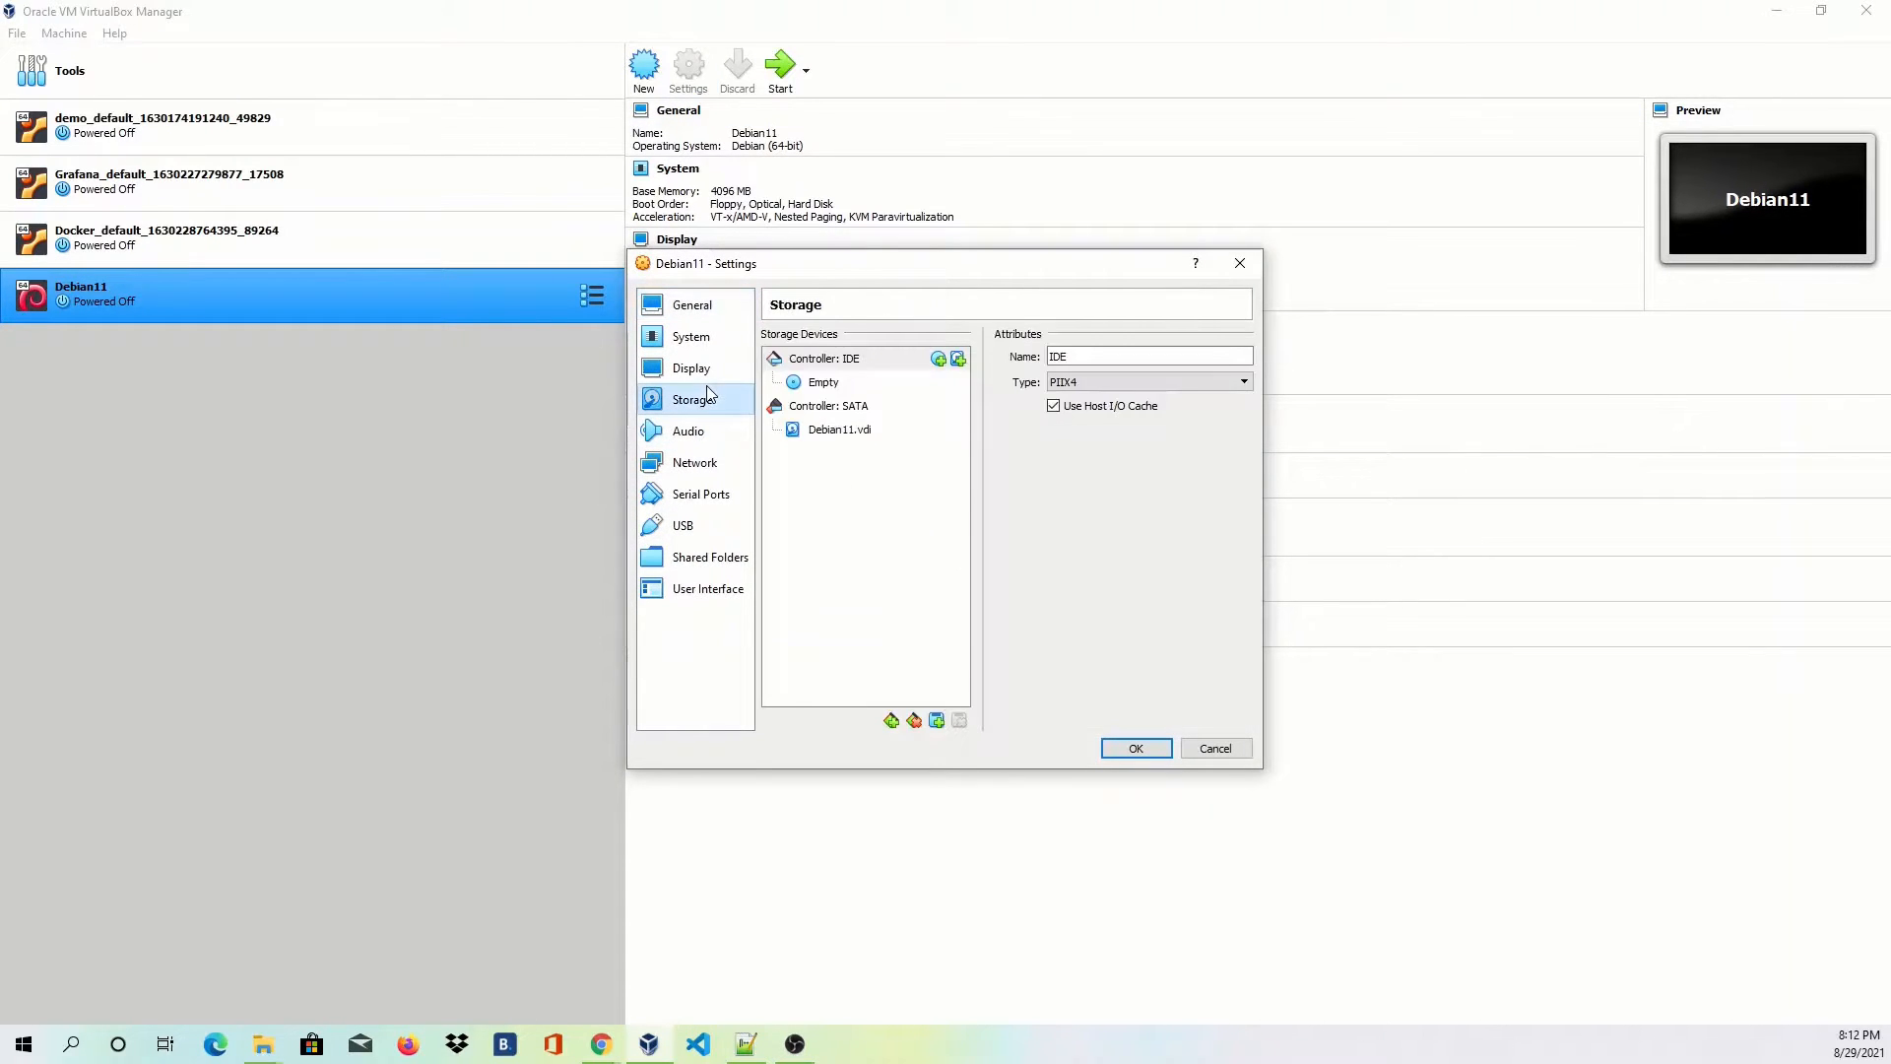
pyautogui.click(835, 386)
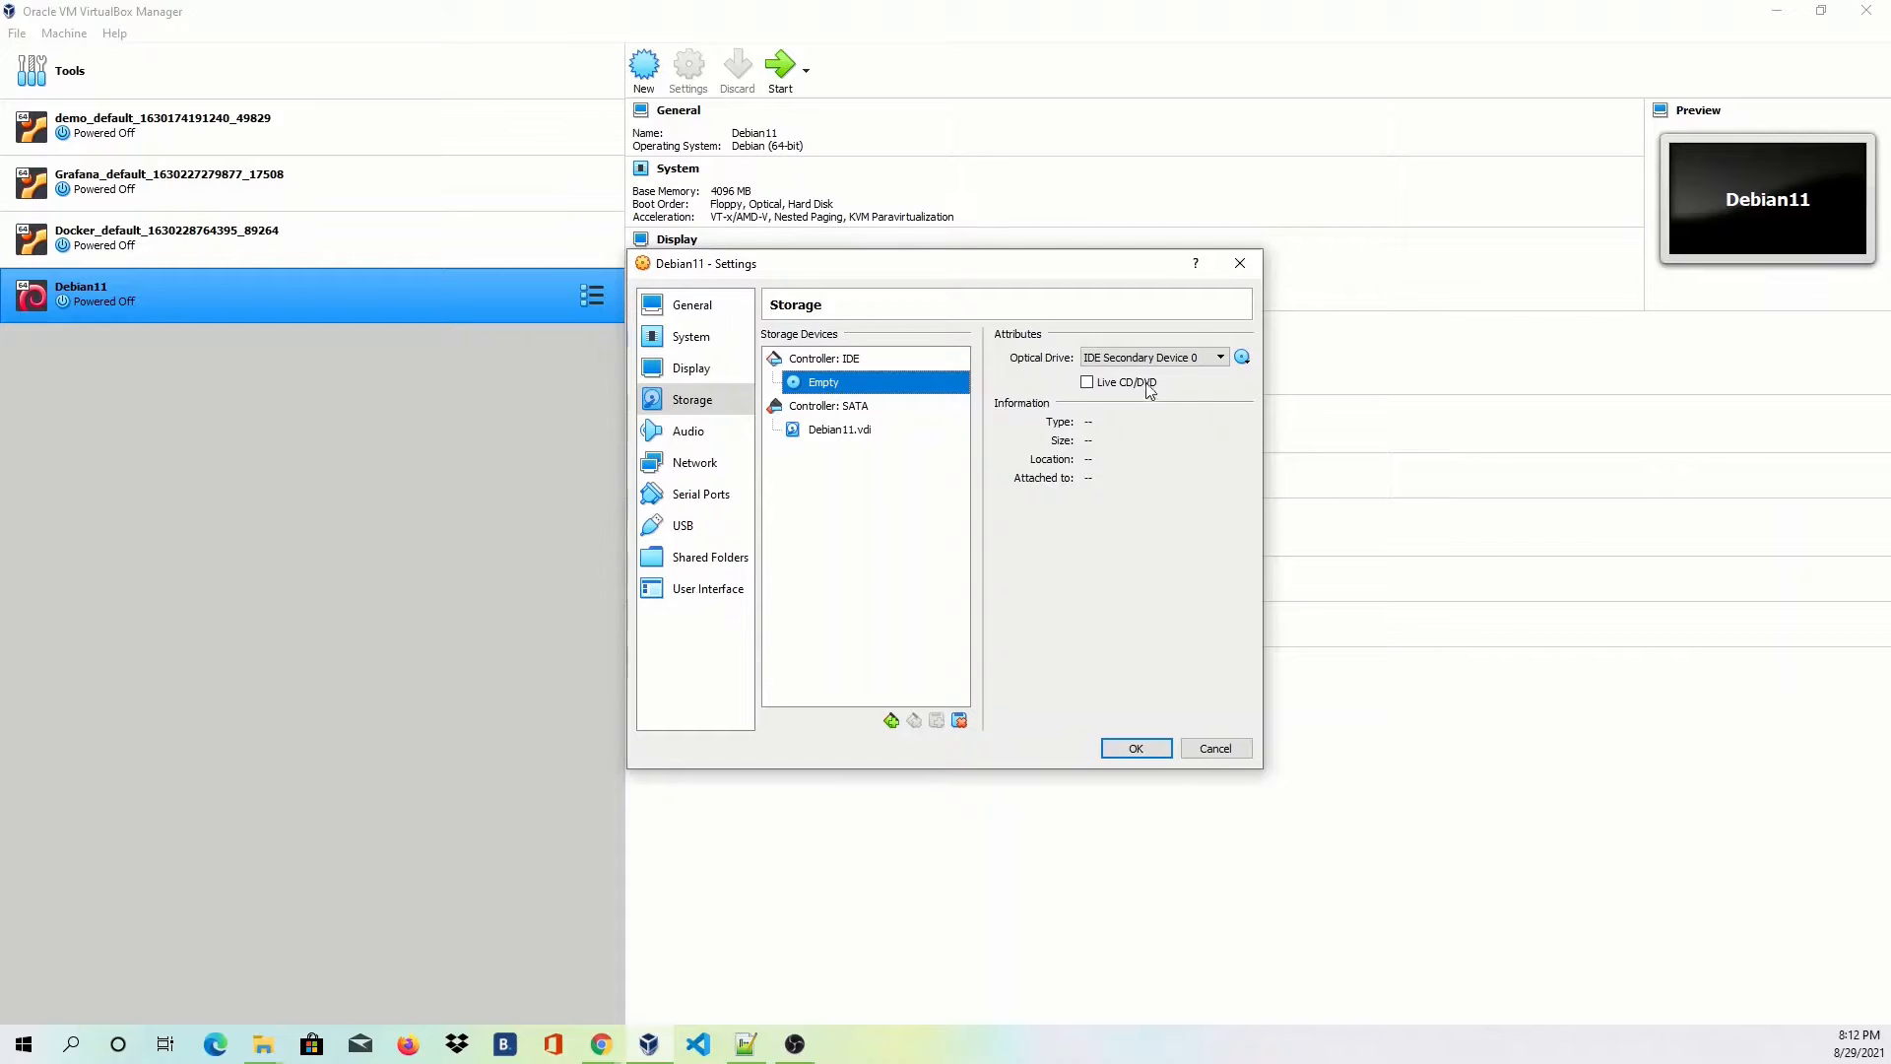
pyautogui.click(1243, 359)
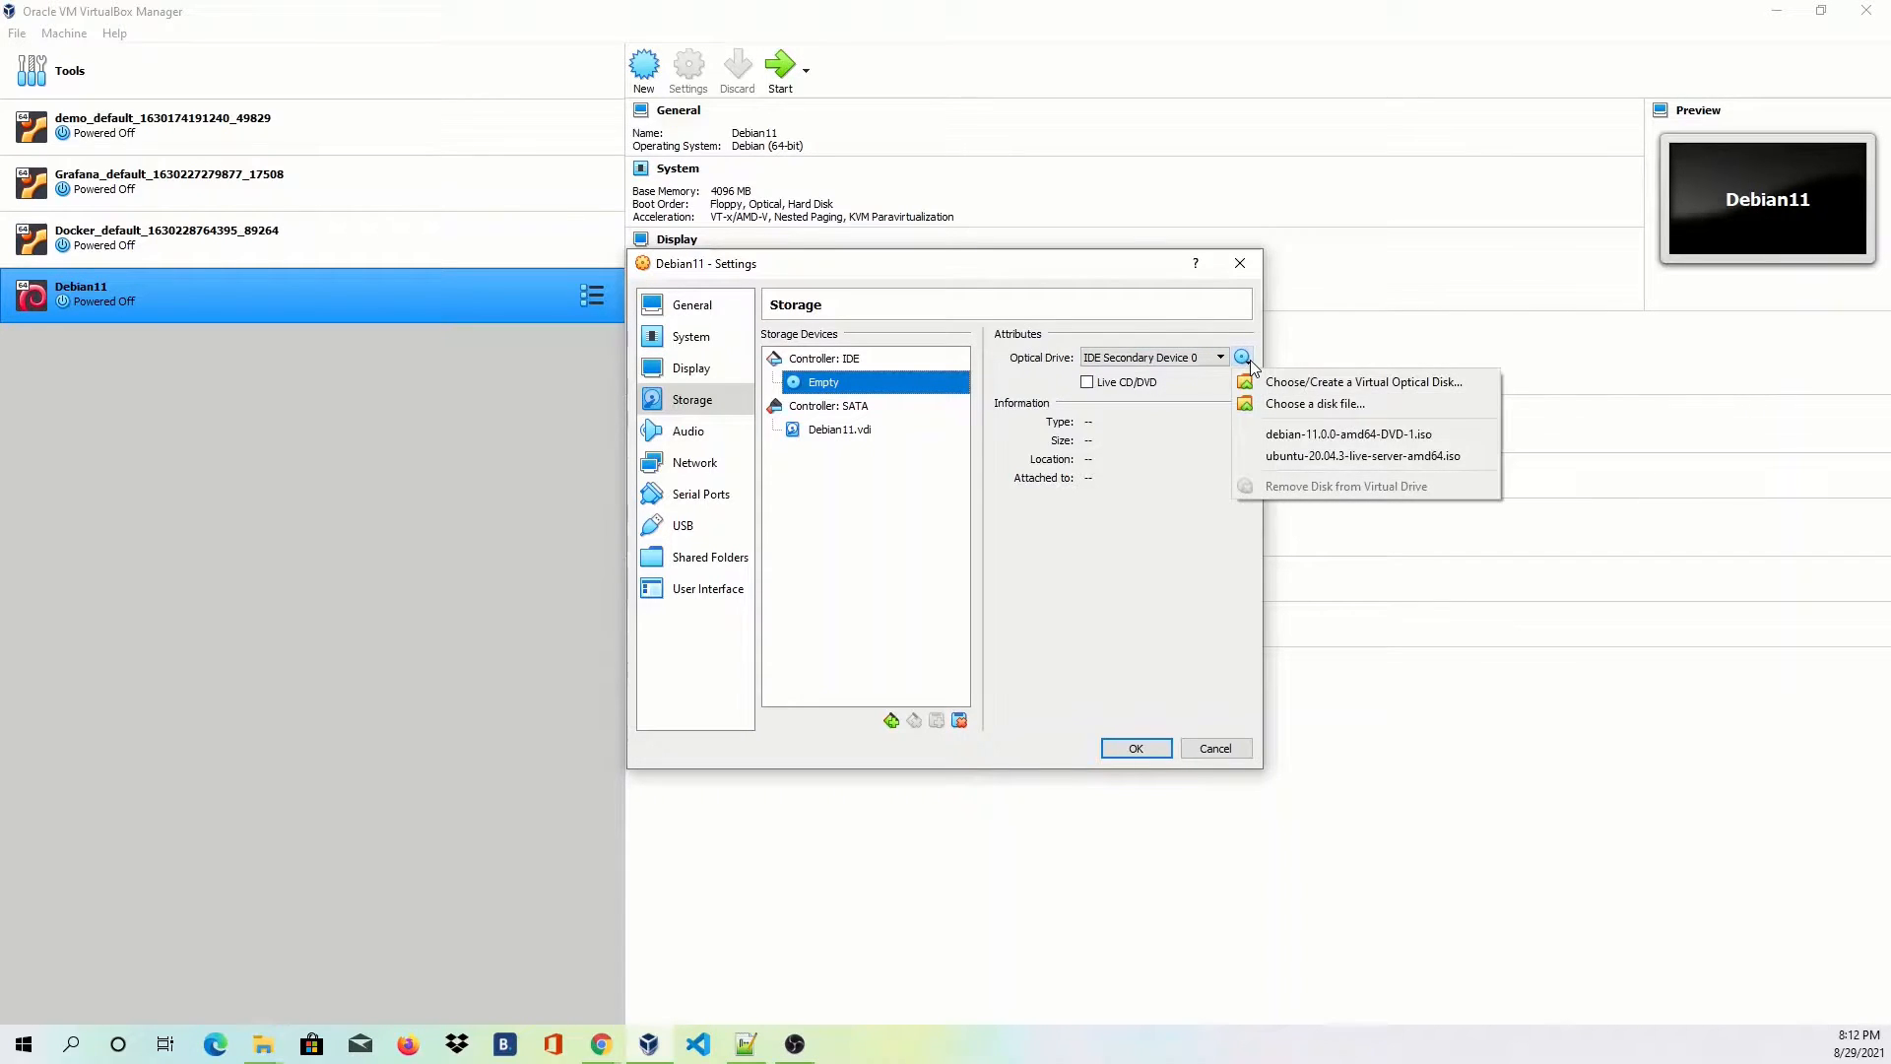
pyautogui.click(1297, 405)
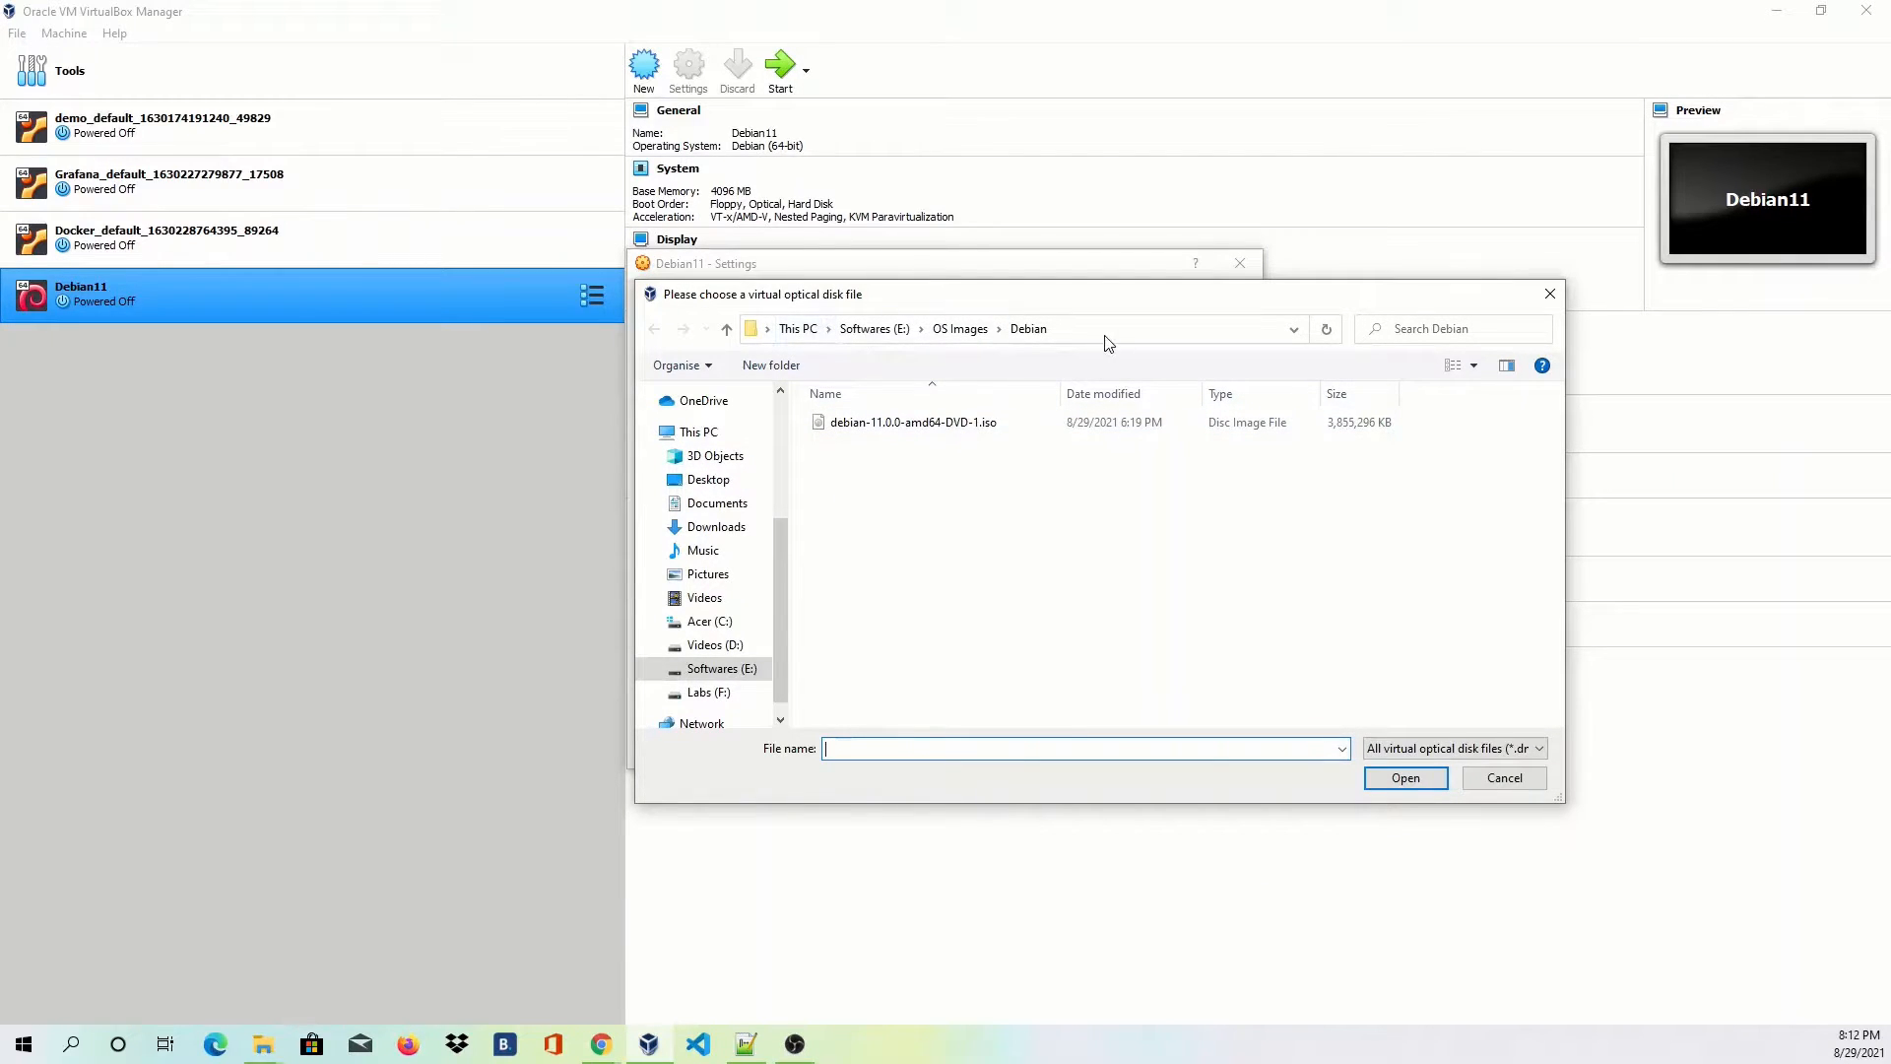
pyautogui.doubleClick(930, 423)
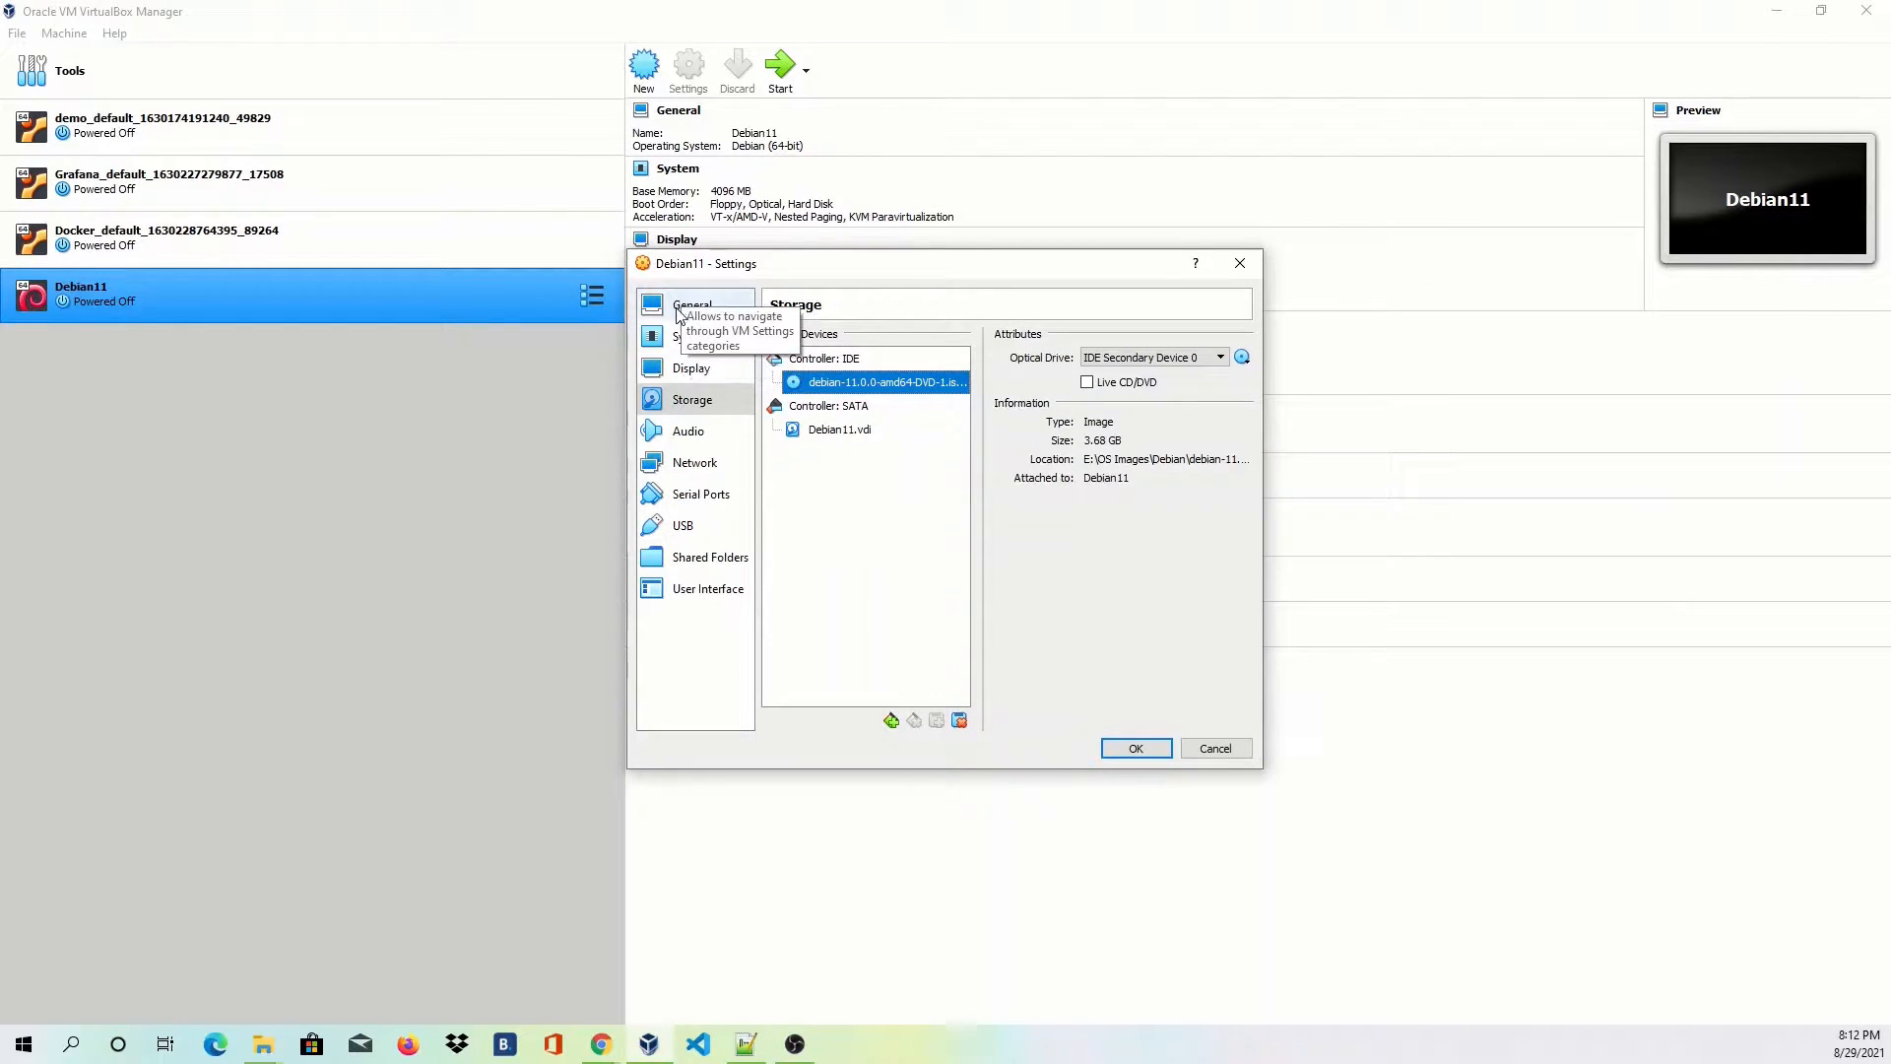
pyautogui.click(682, 340)
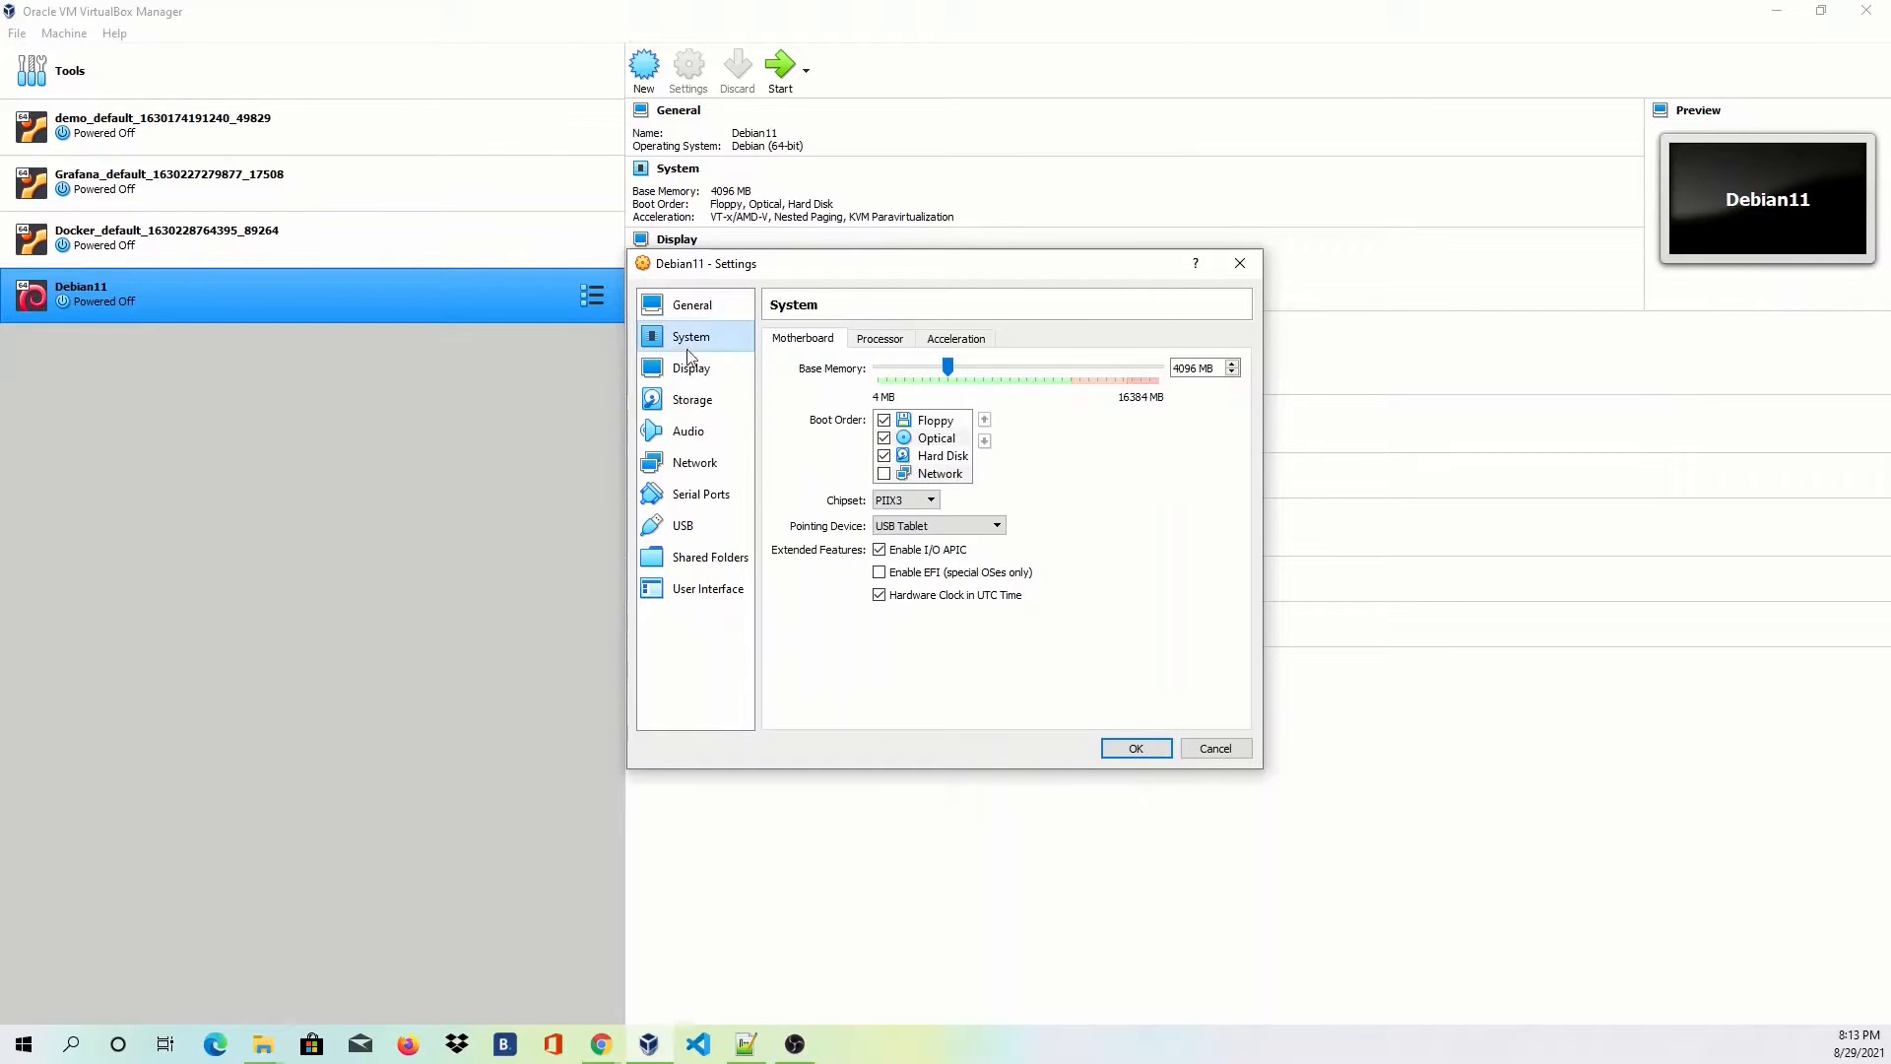
# Set Debian11 to 2 processors and 128 MB video memory.
pyautogui.click(897, 345)
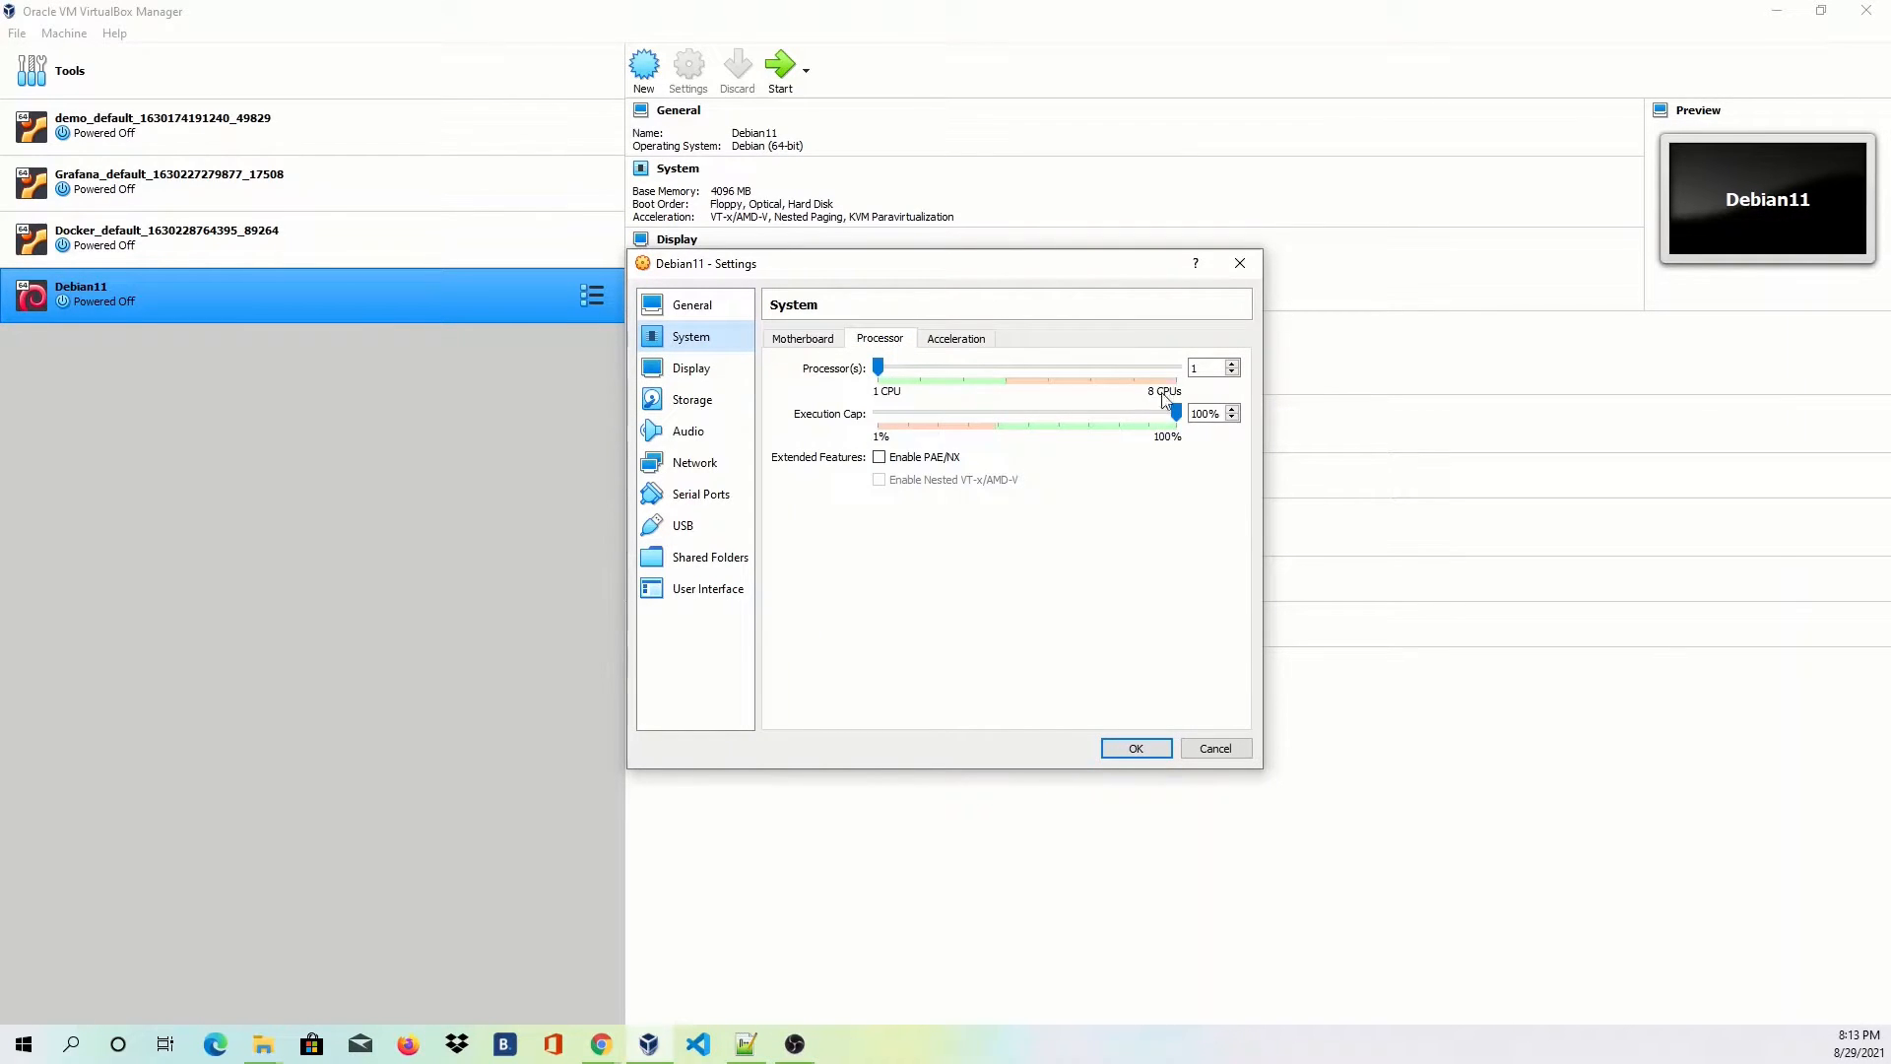
pyautogui.click(1206, 373)
pyautogui.write('2')
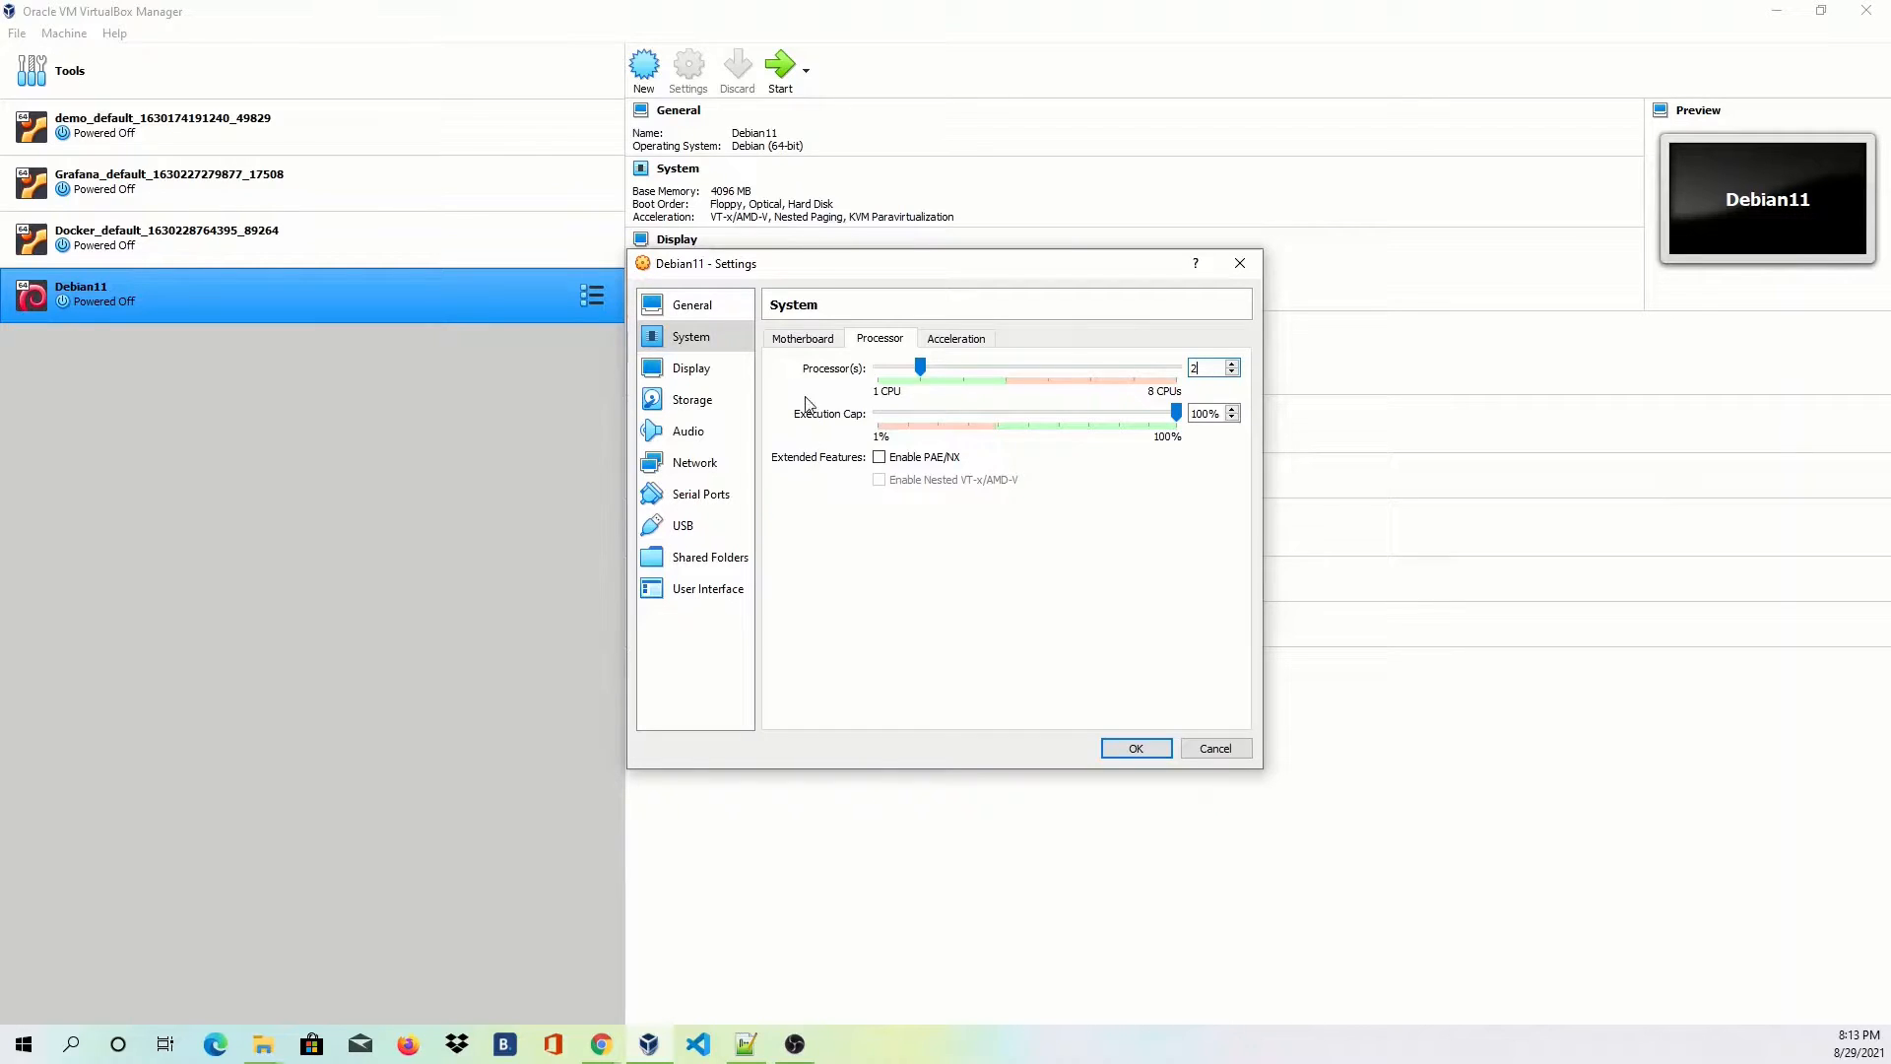
pyautogui.click(700, 377)
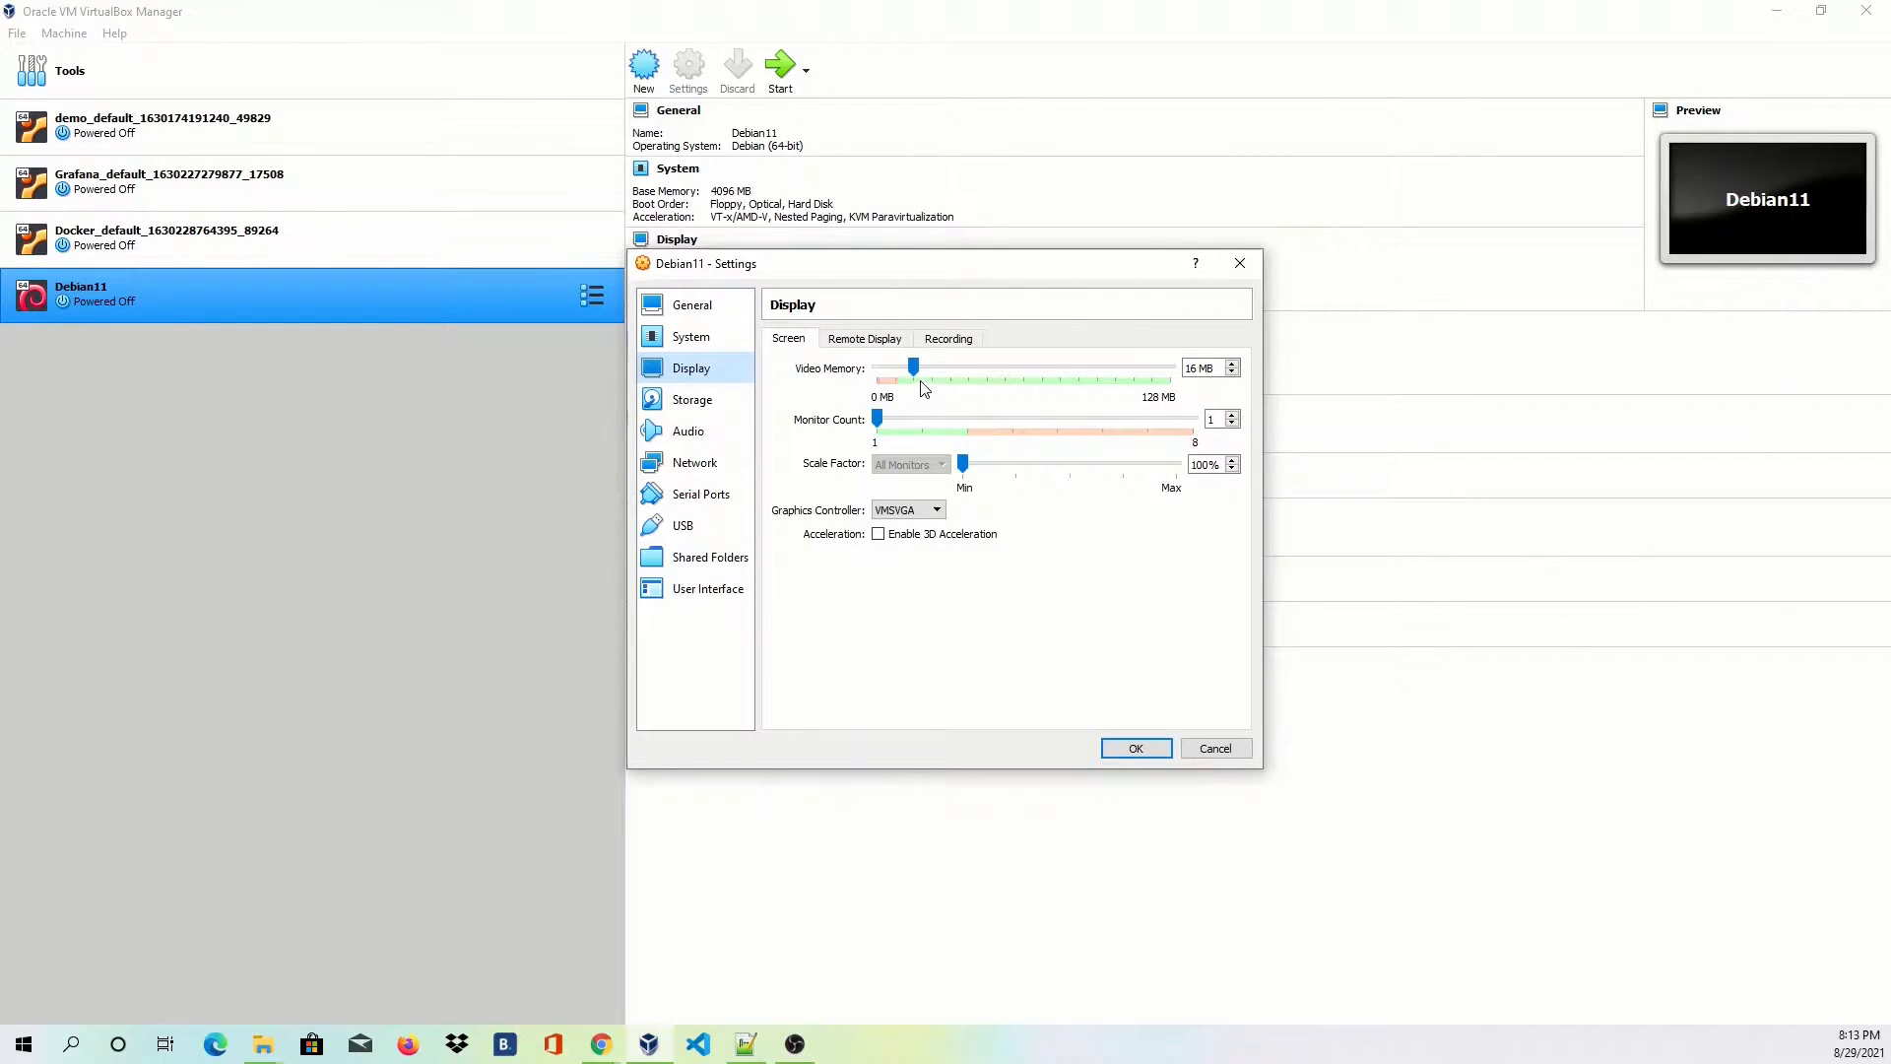
pyautogui.moveTo(913, 367); pyautogui.dragTo(1197, 371)
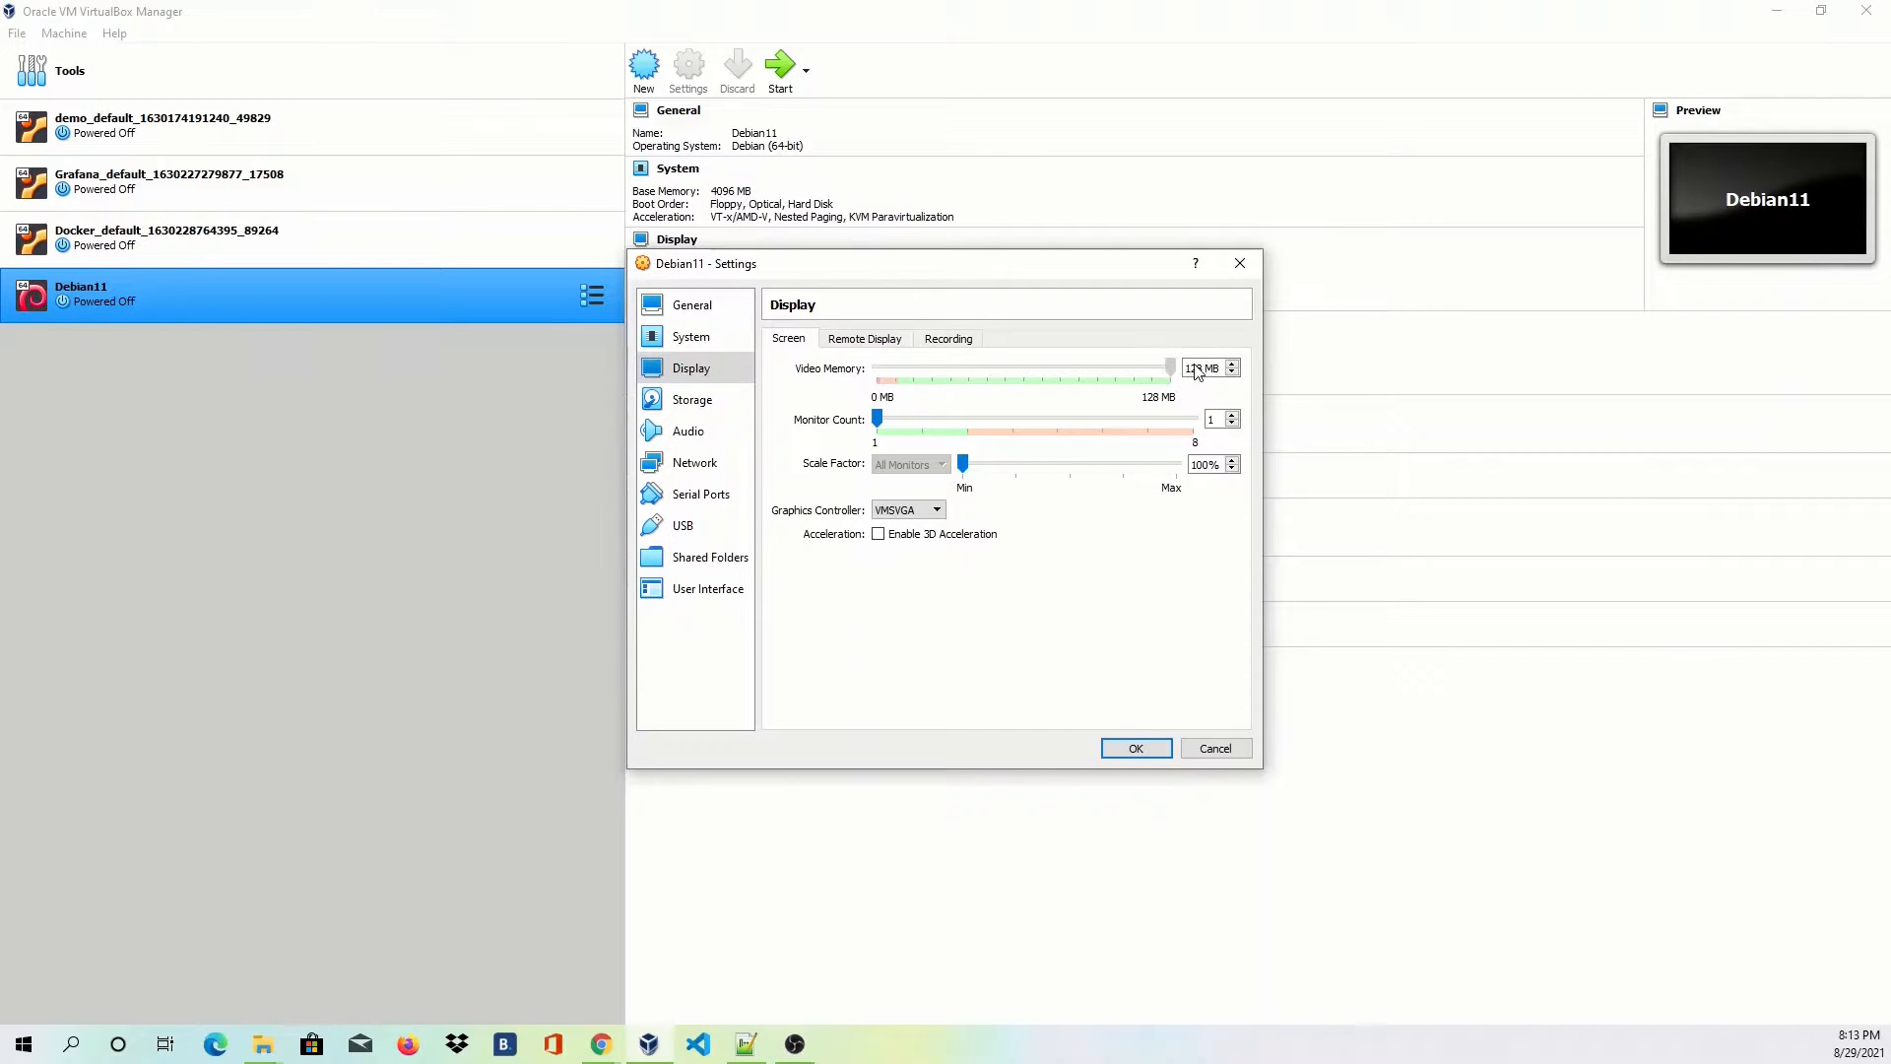
# Attach the network adapter as Bridged Adapter and save the settings.
pyautogui.click(695, 487)
pyautogui.click(695, 466)
pyautogui.click(891, 392)
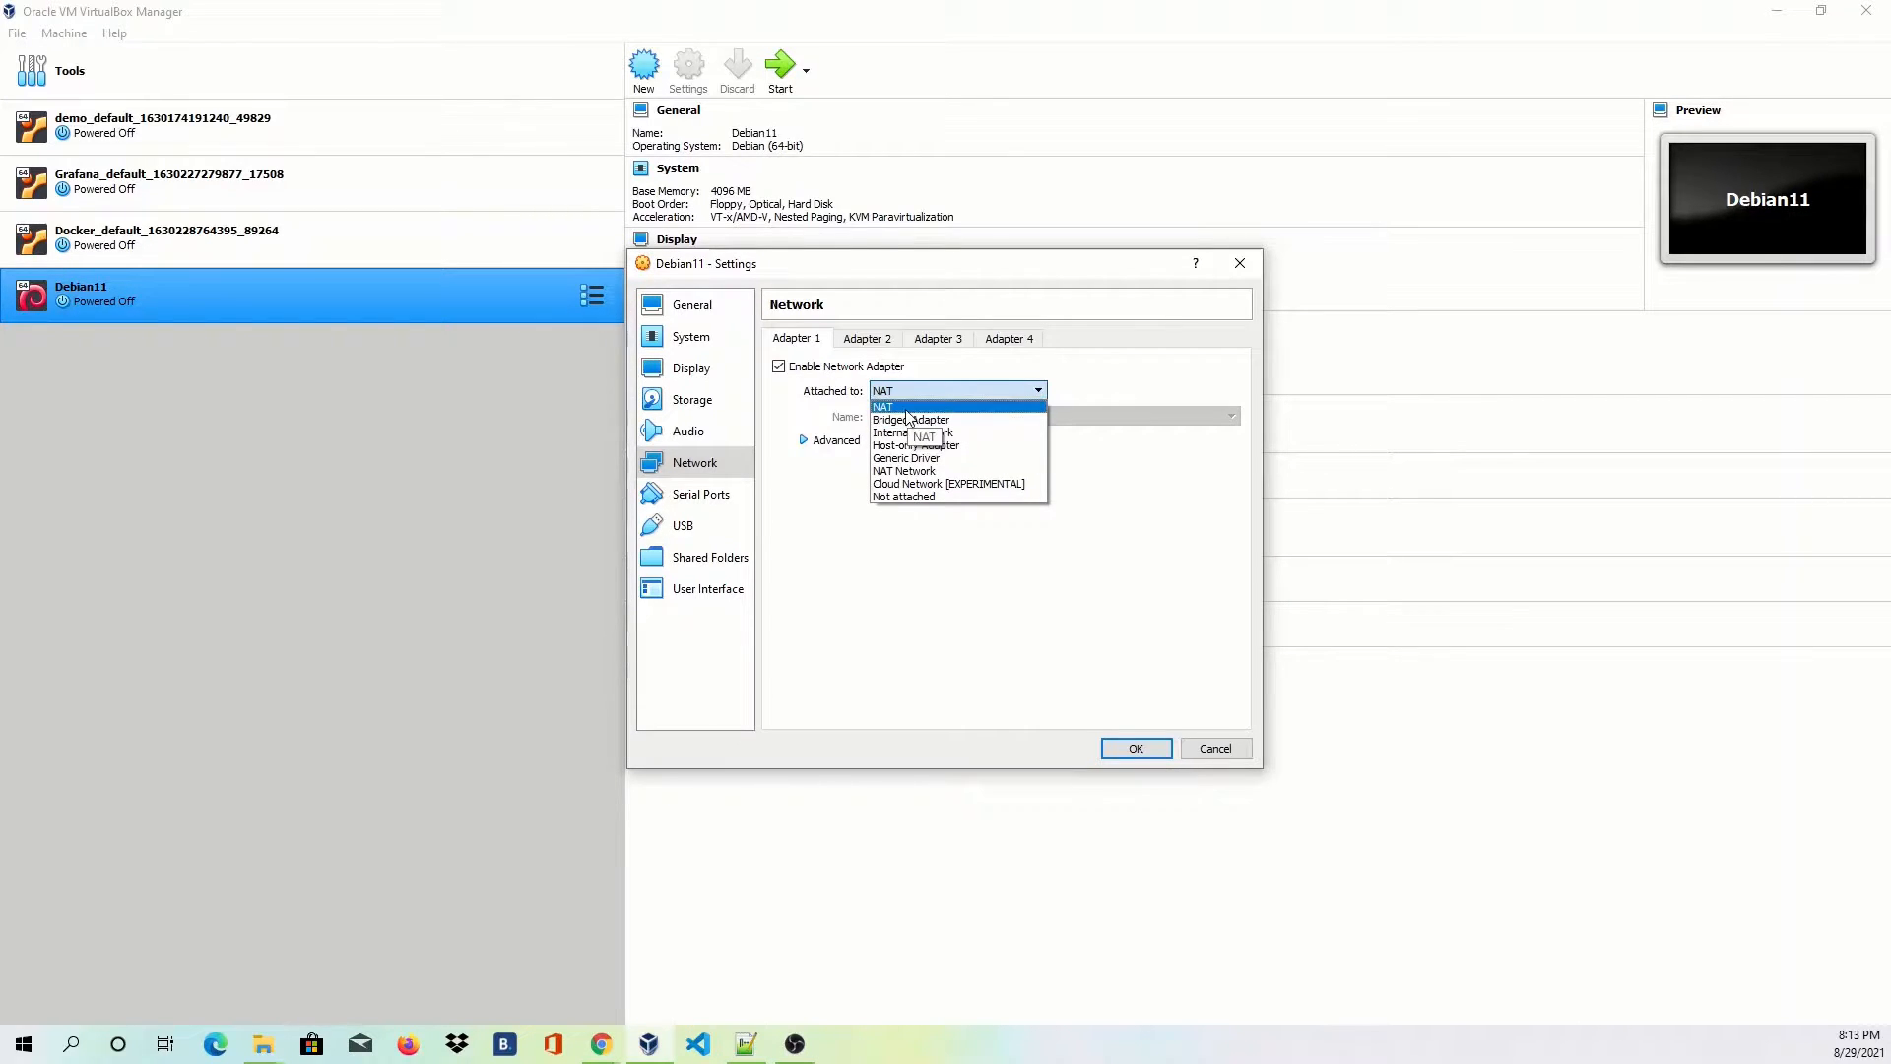
pyautogui.click(909, 421)
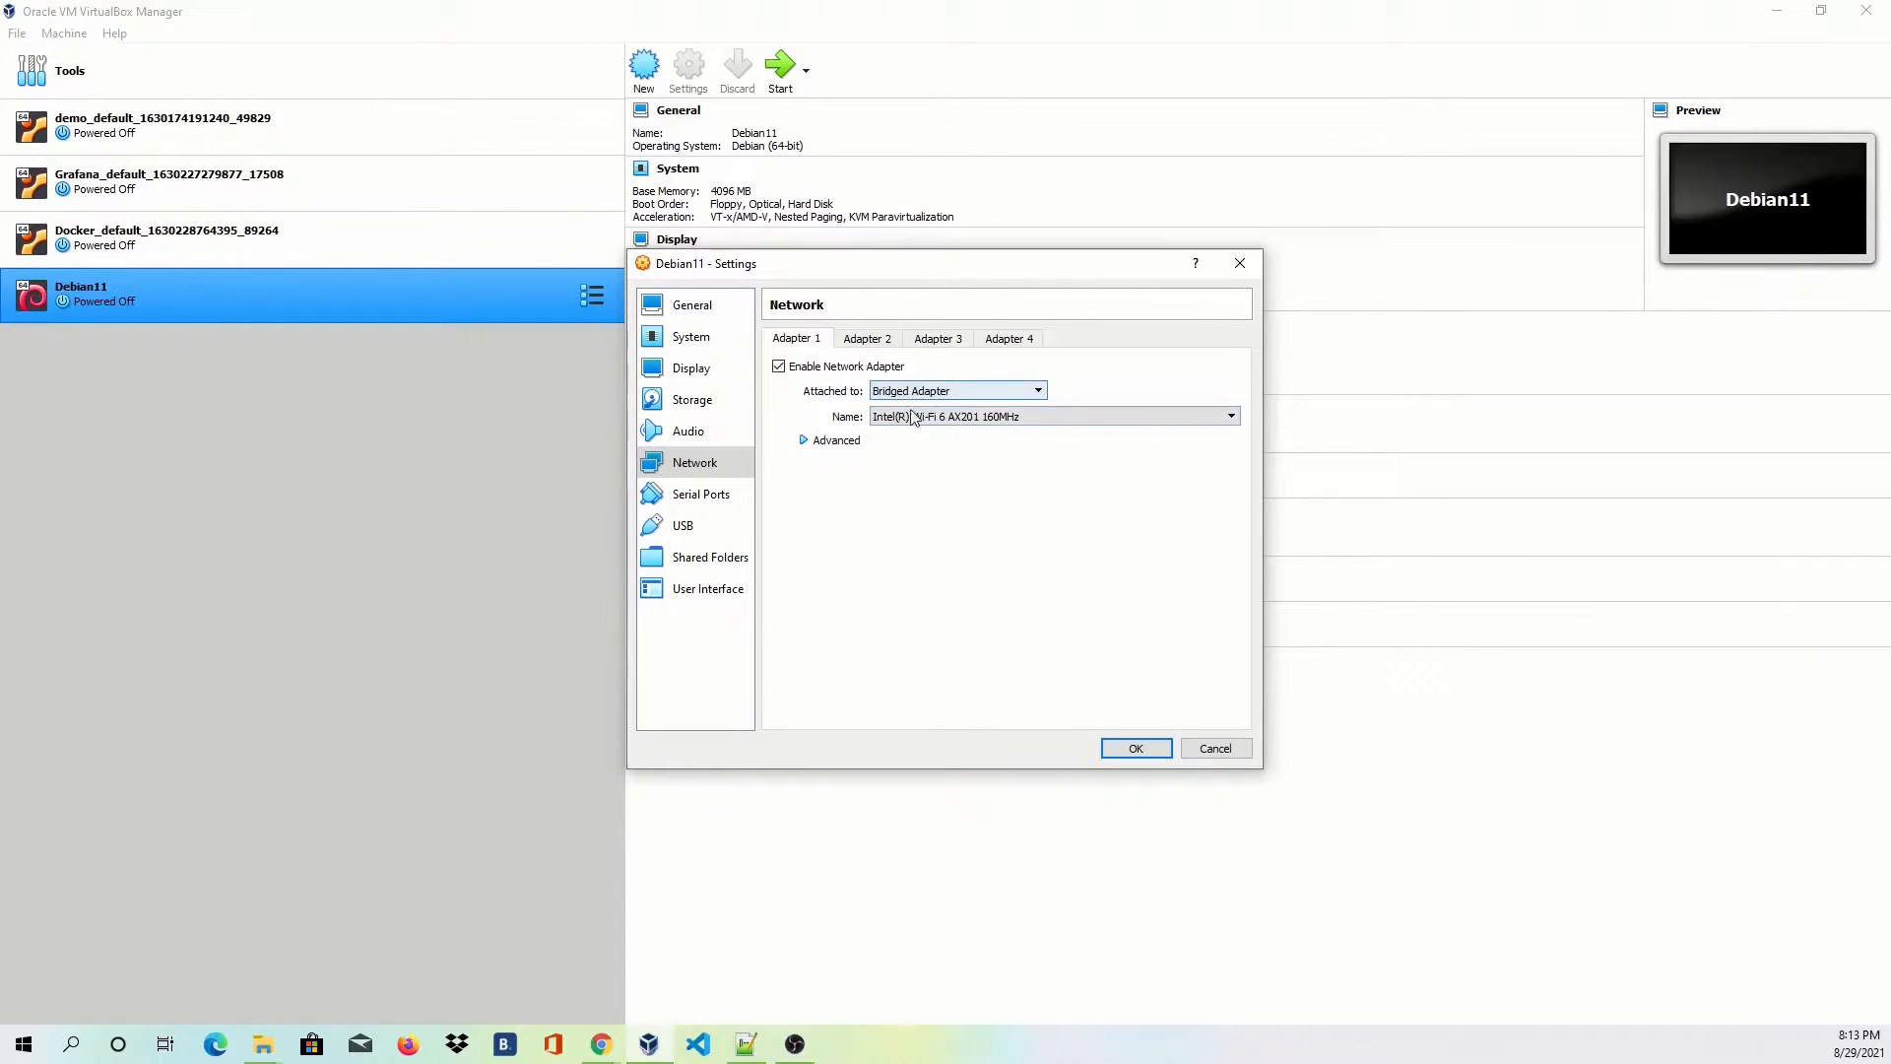
pyautogui.click(1134, 748)
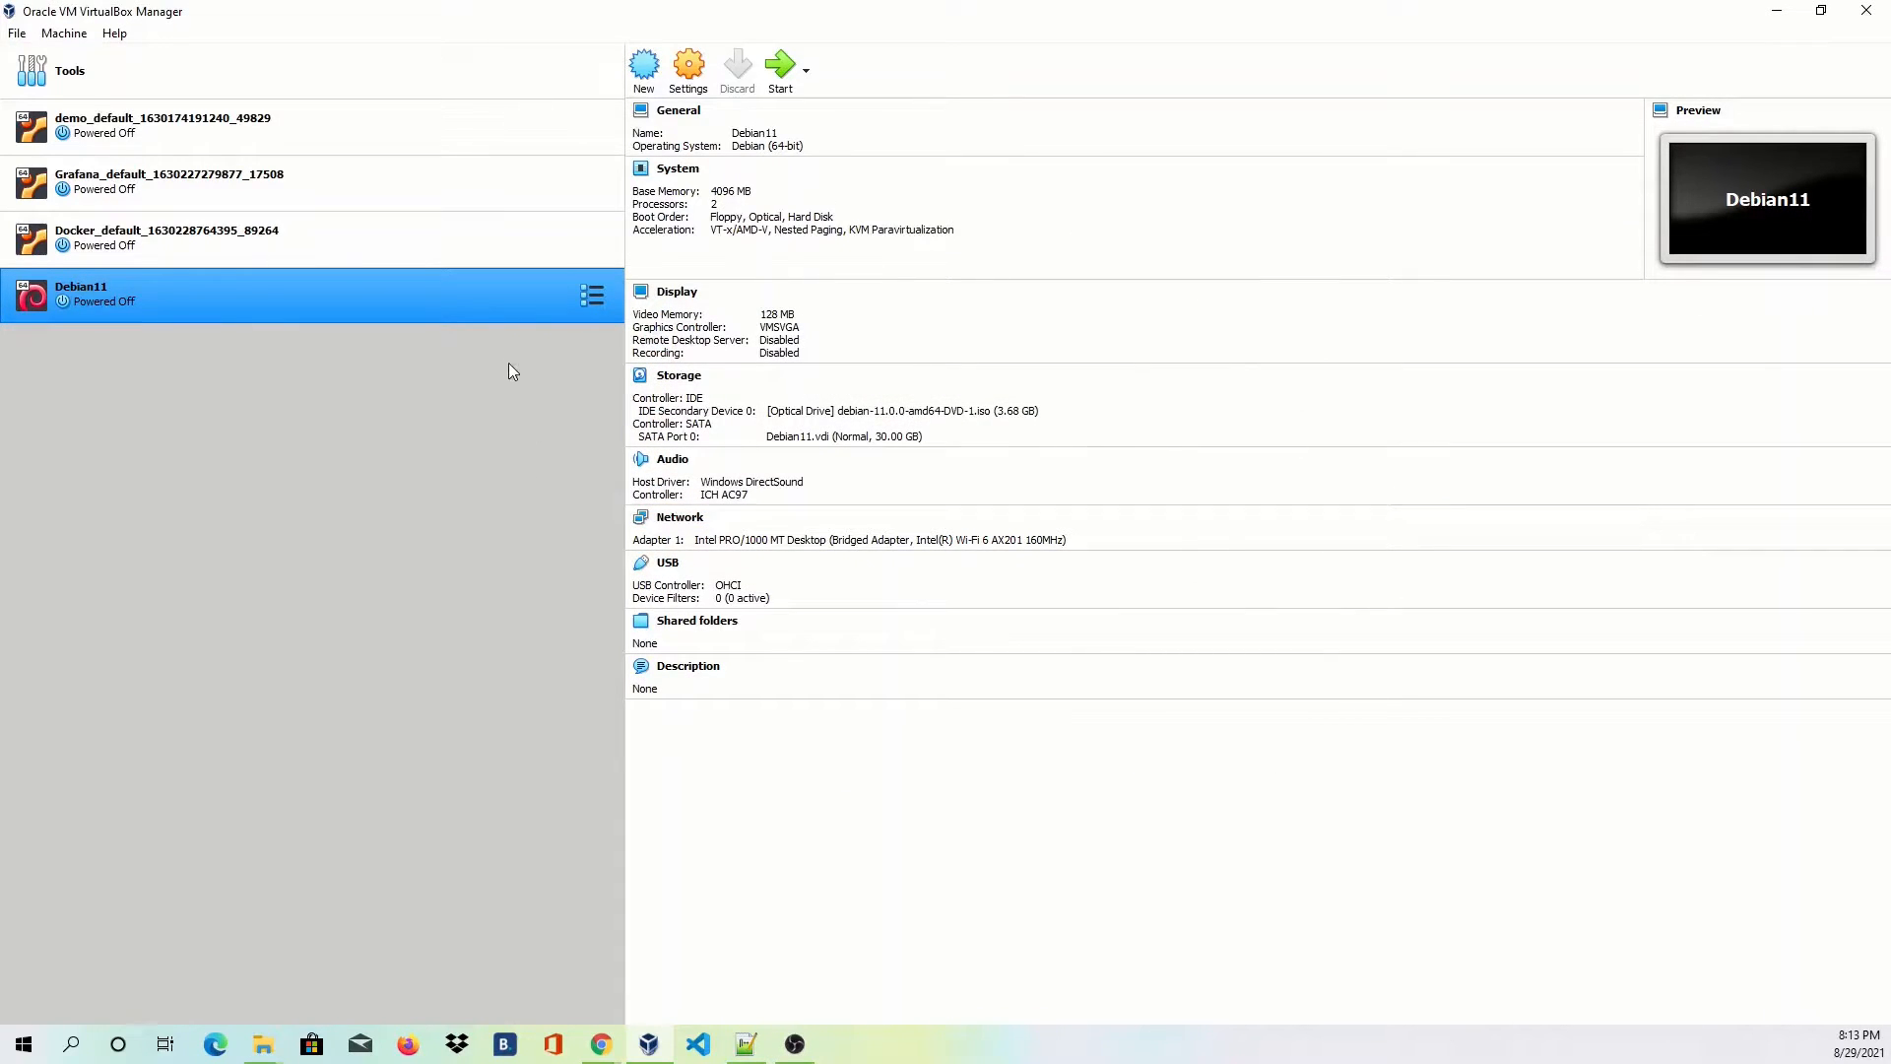
# Boot Debian11 and move its window to the centre of the screen, clicking inside it.
pyautogui.click(788, 72)
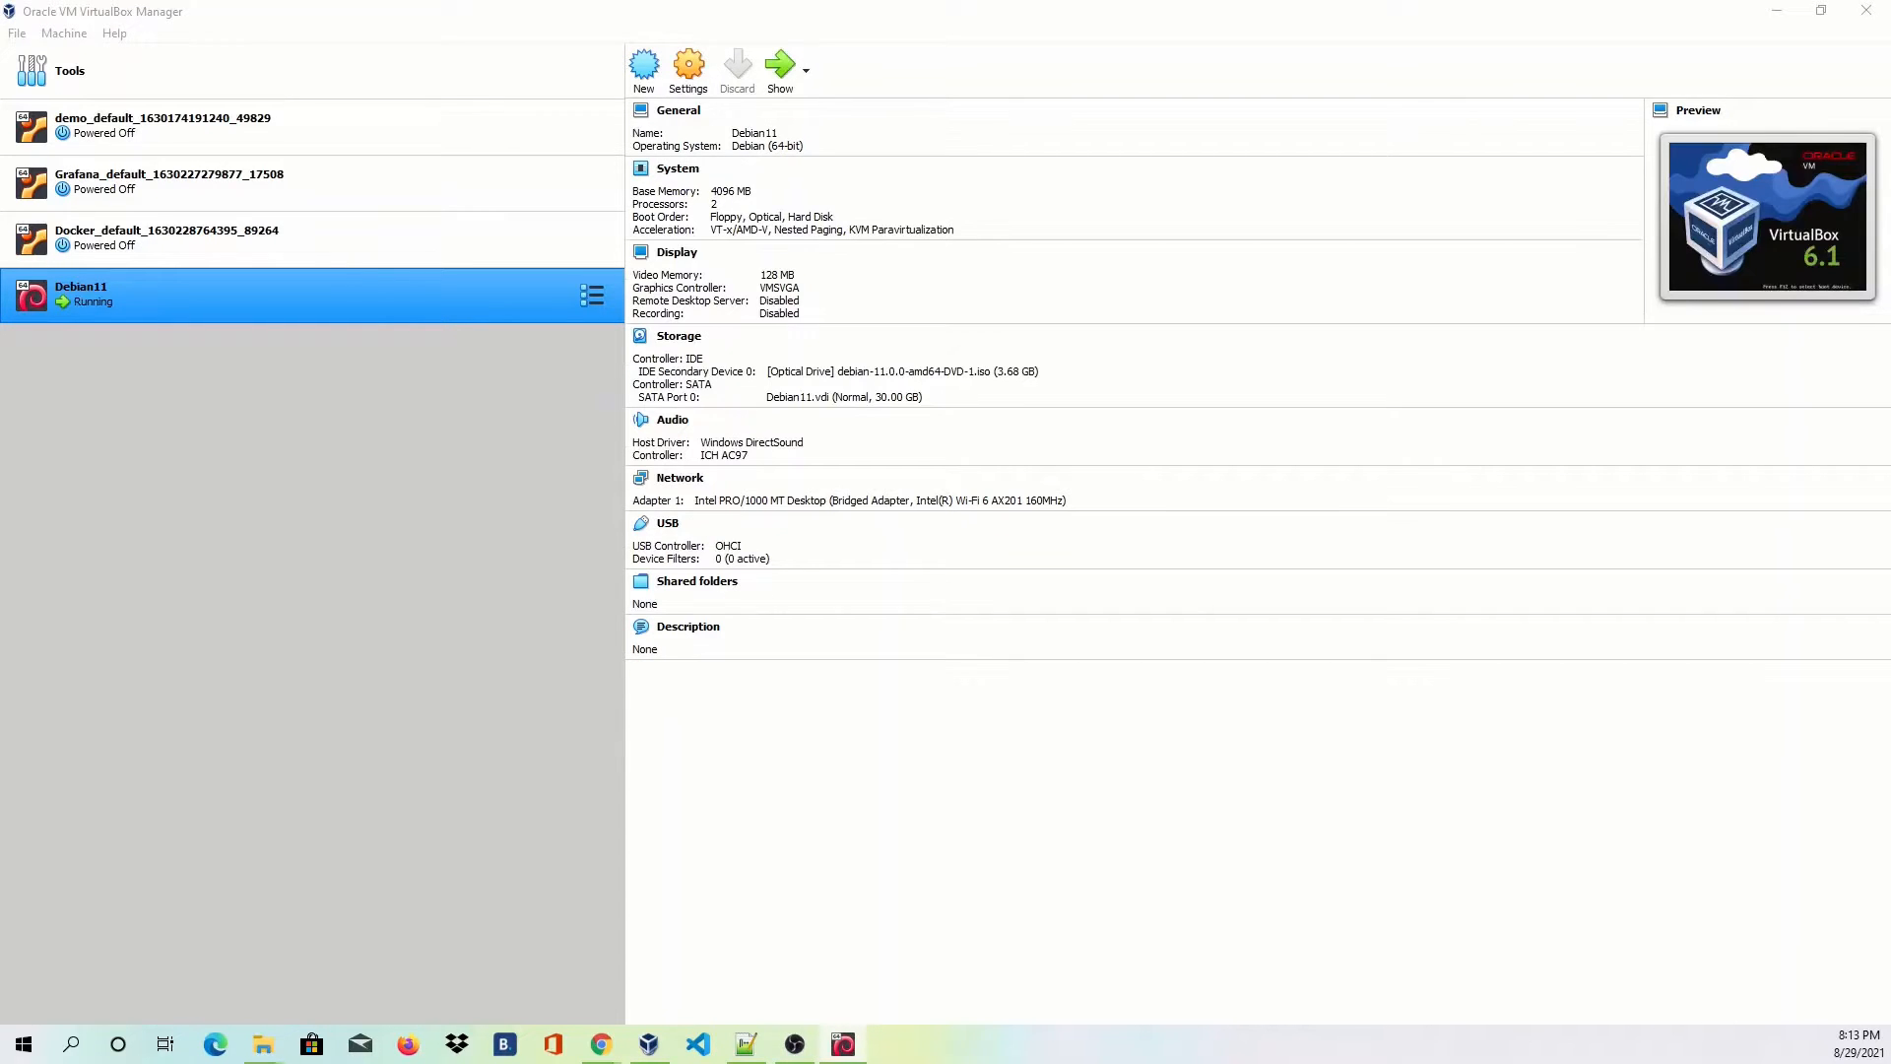
pyautogui.moveTo(212, 286); pyautogui.dragTo(921, 271)
pyautogui.click(796, 535)
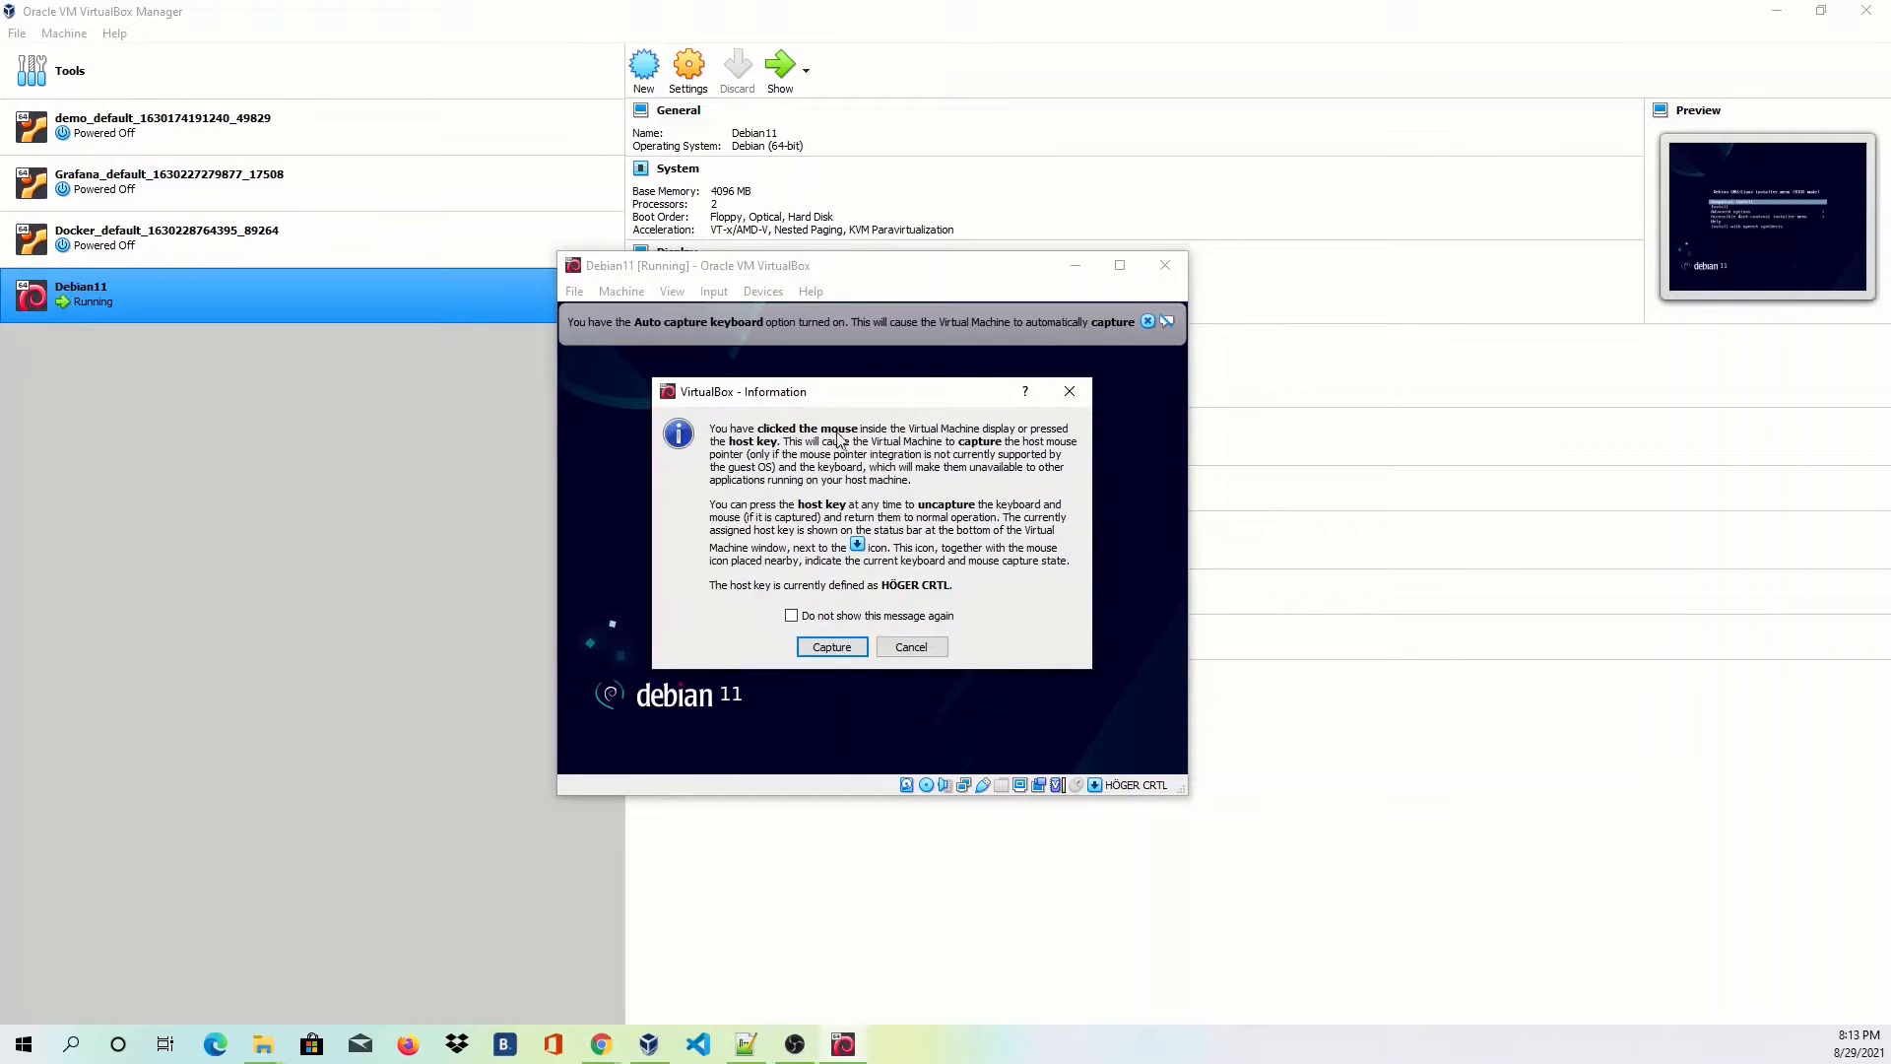
# Launch Graphical install from the boot menu and keep English as the installer language.
pyautogui.click(832, 647)
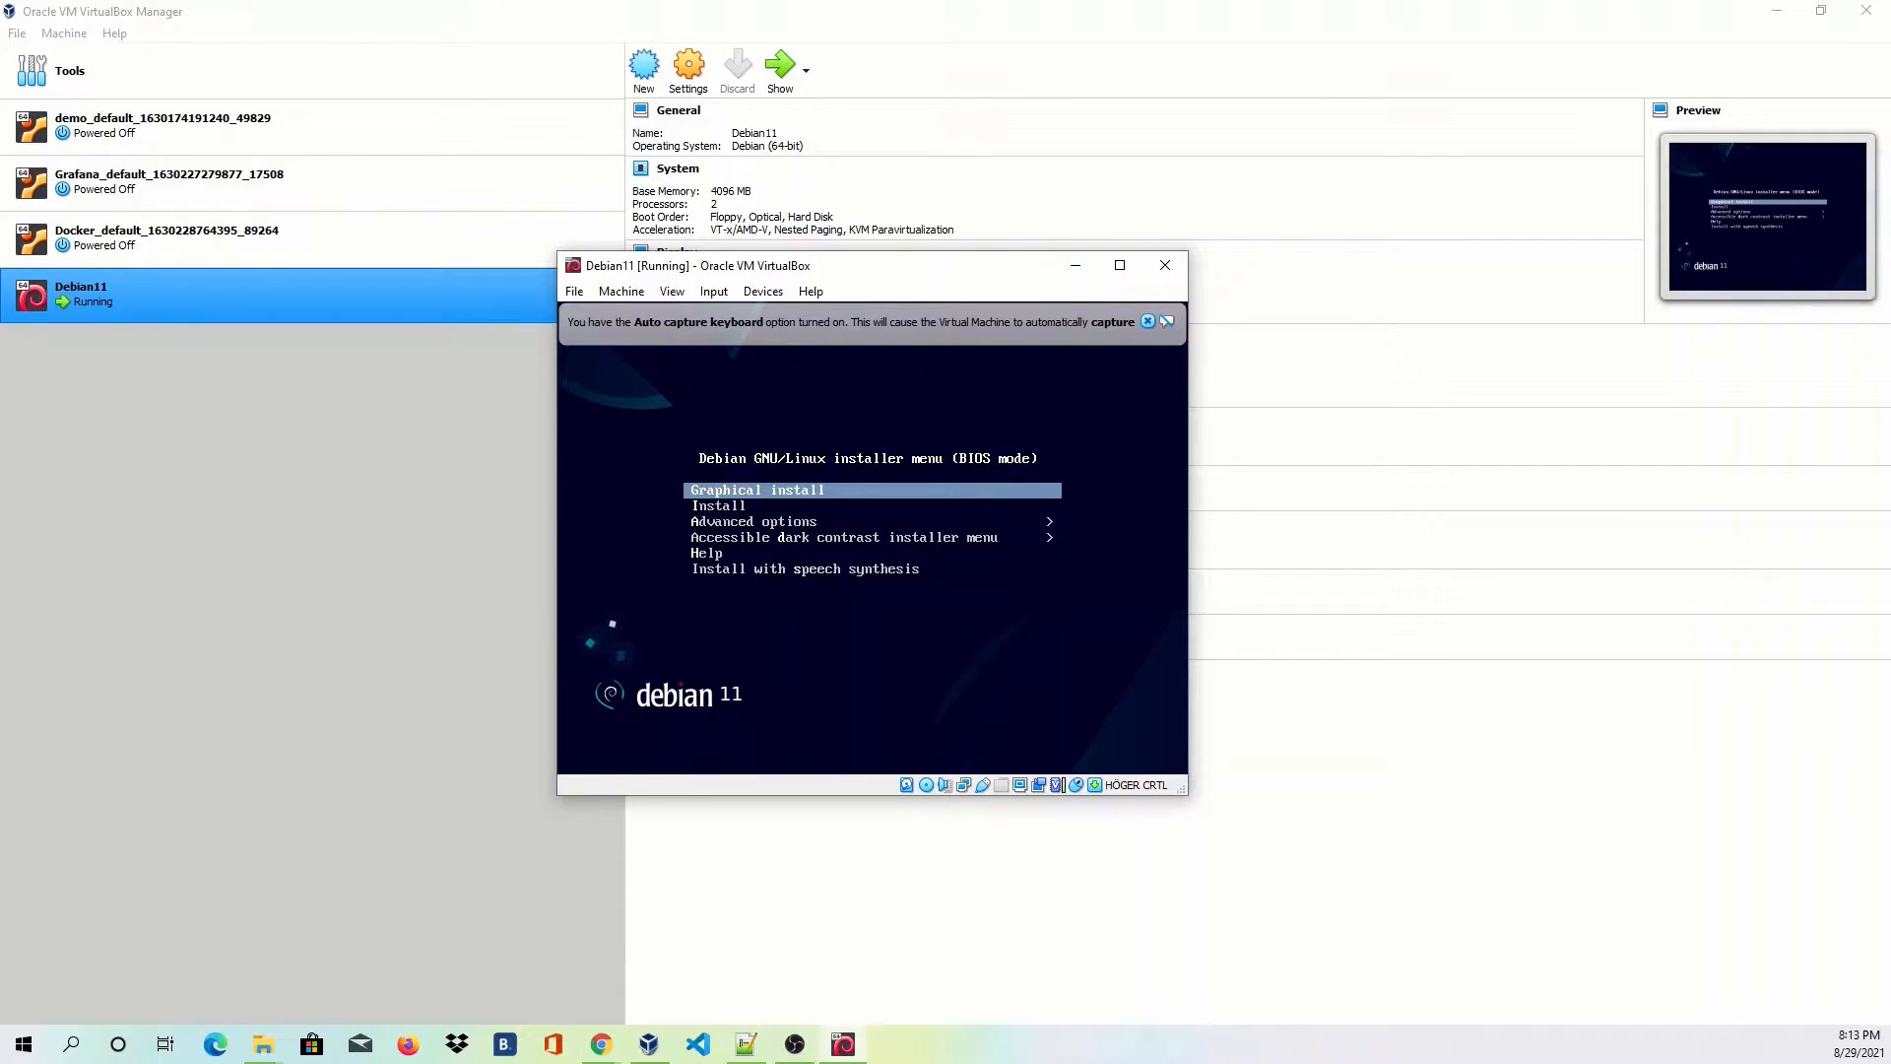
pyautogui.press('Down')
pyautogui.press('Up')
pyautogui.press('Return')
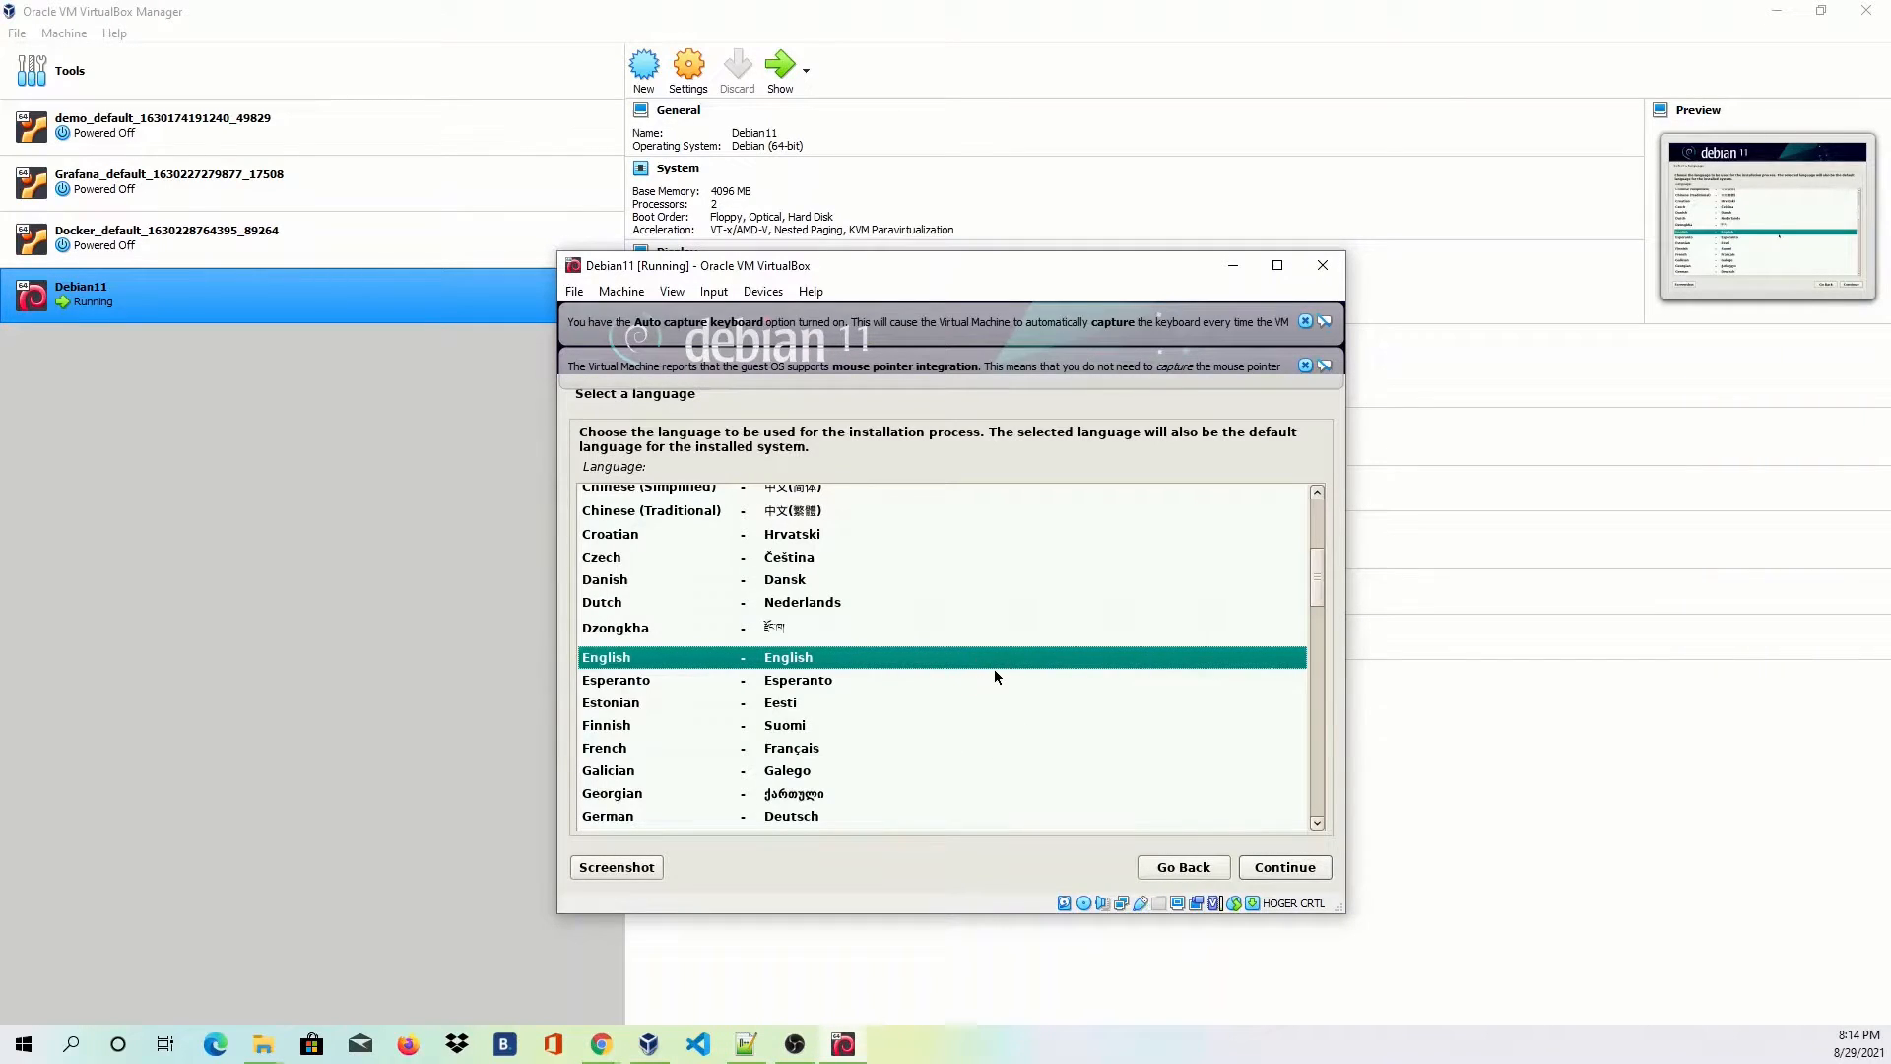
pyautogui.click(1301, 871)
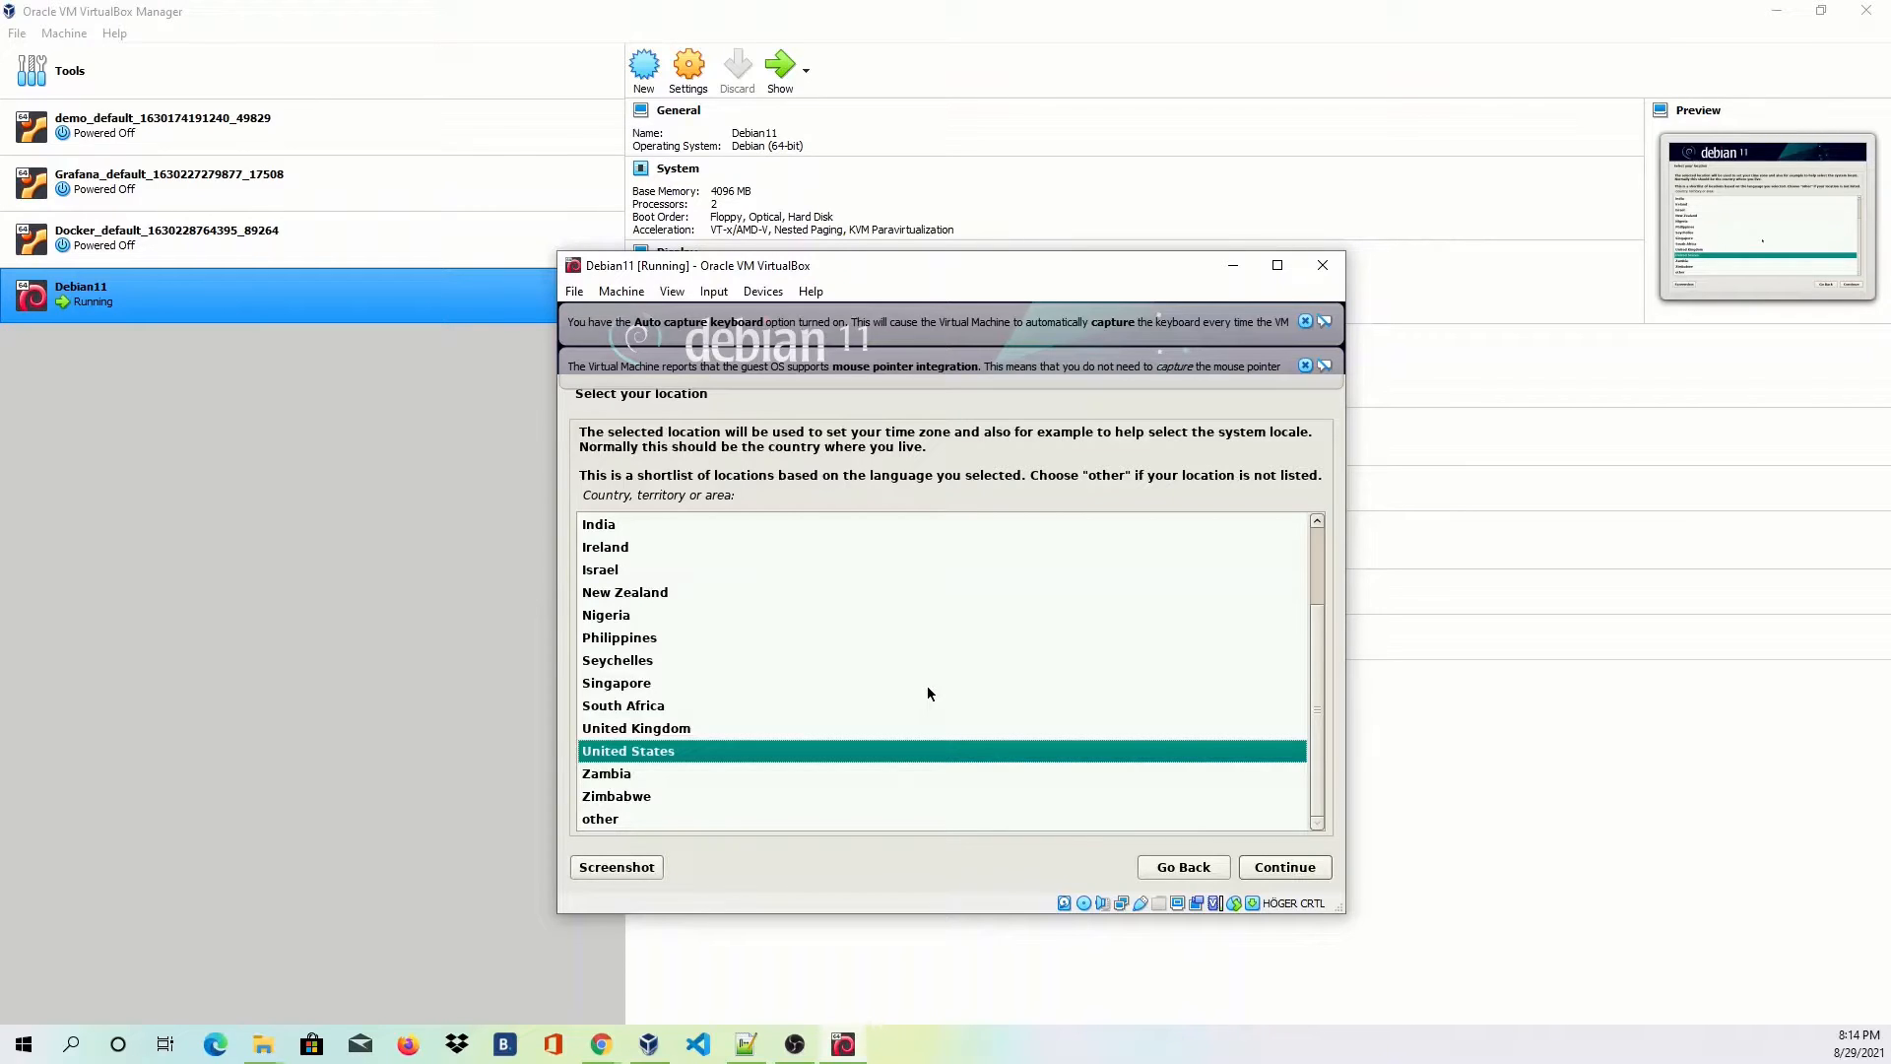
# Choose United Kingdom as the location and Swedish as the keymap.
pyautogui.click(705, 728)
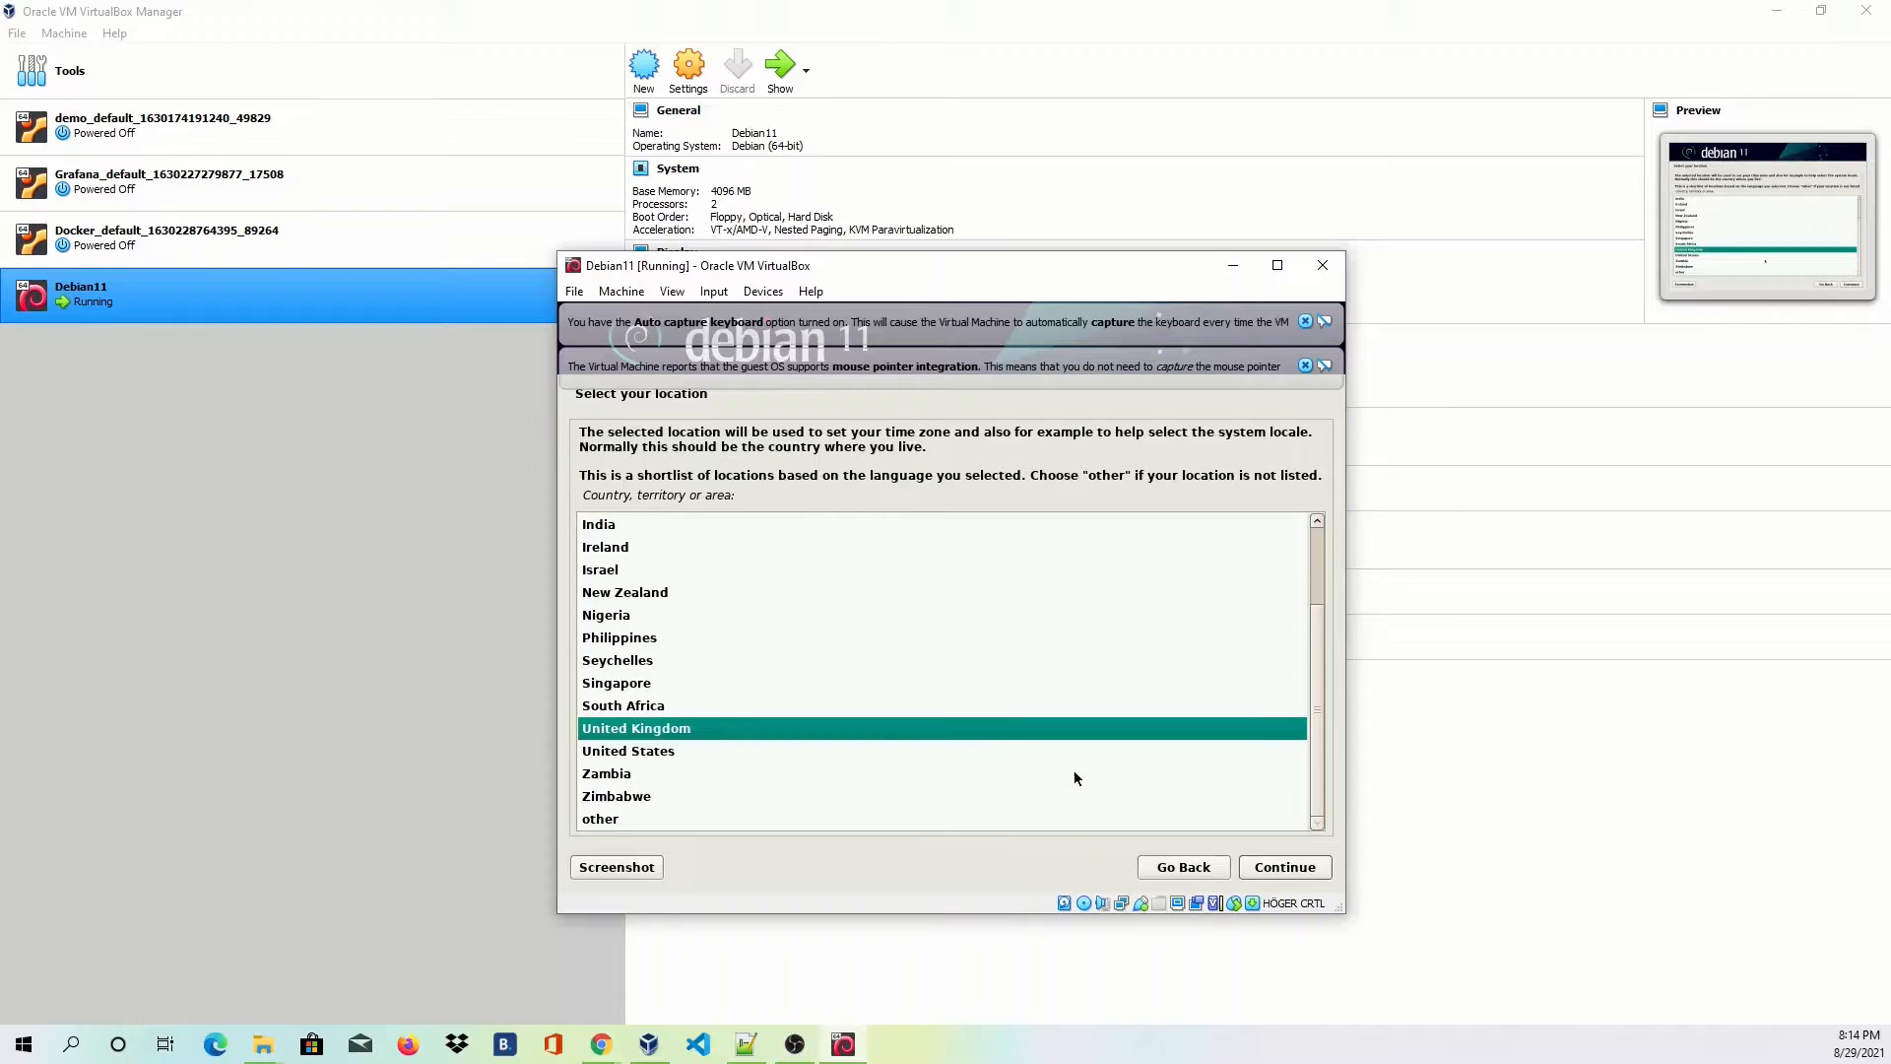
pyautogui.click(1287, 877)
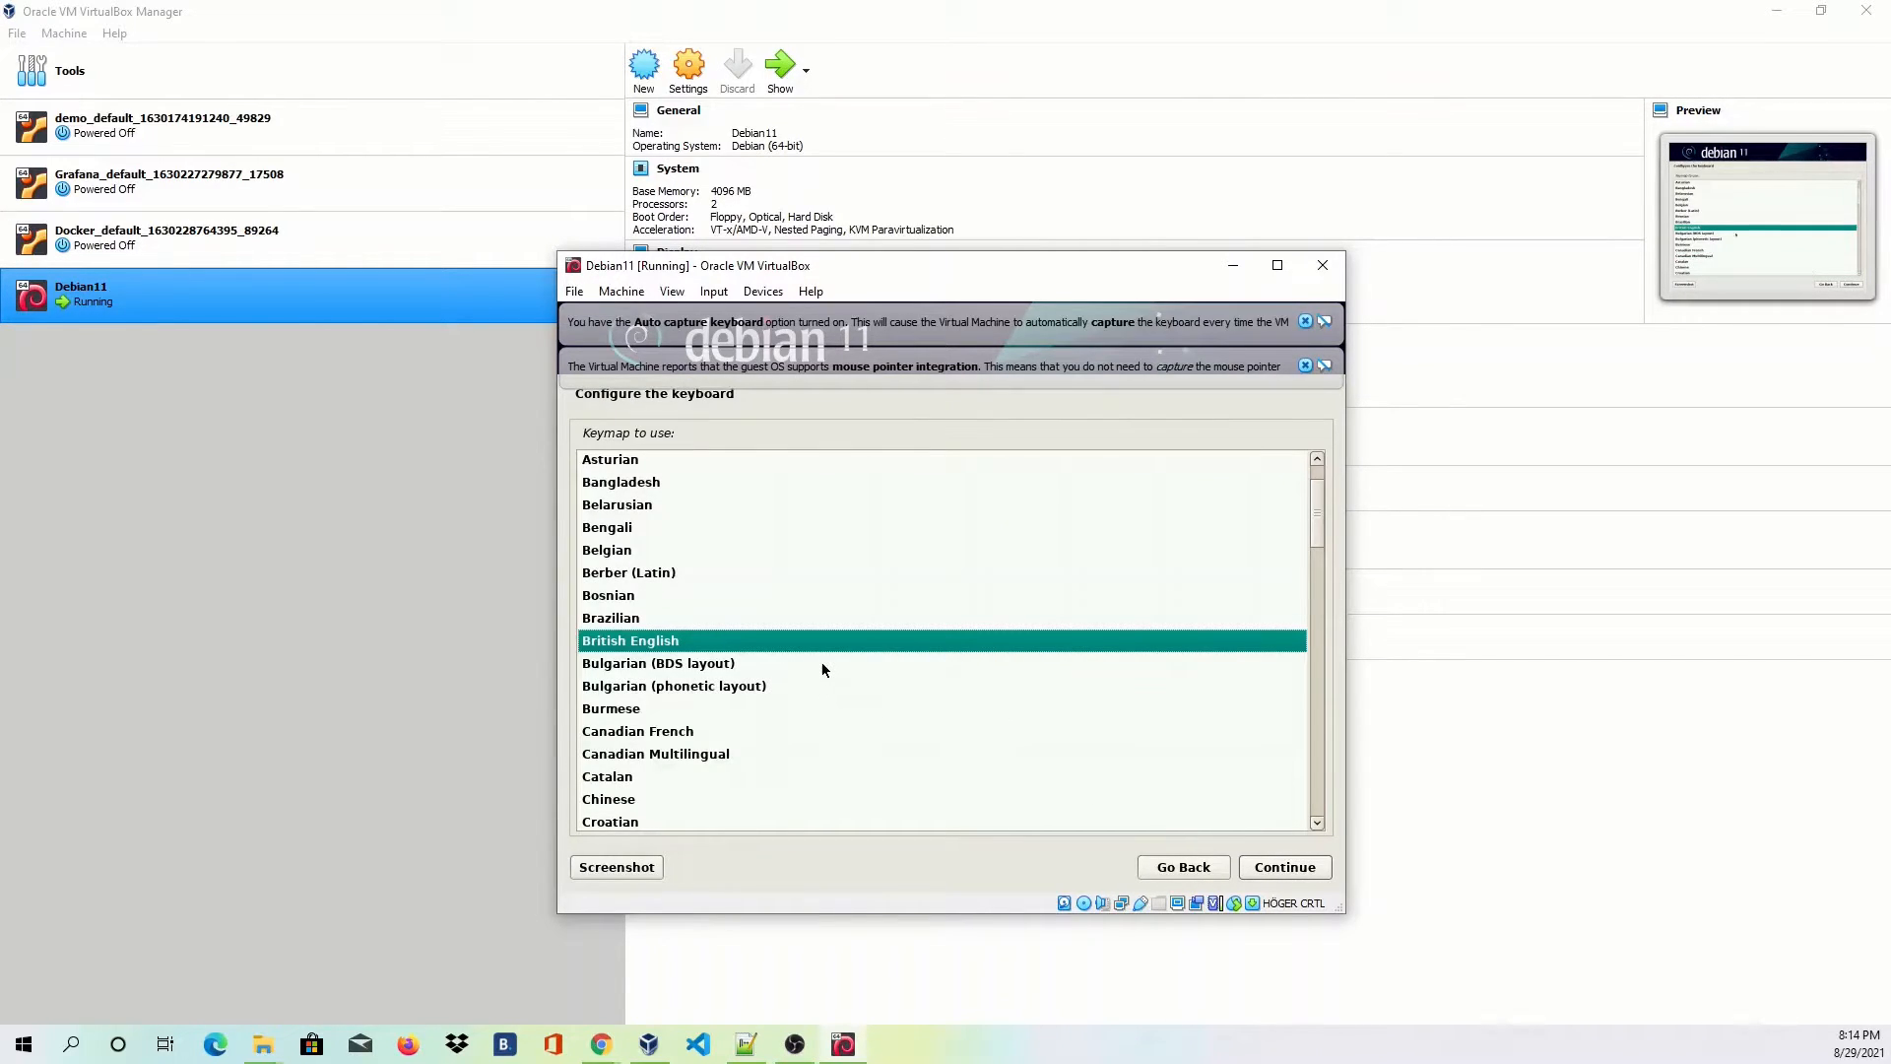
pyautogui.scroll(-4, 822, 663)
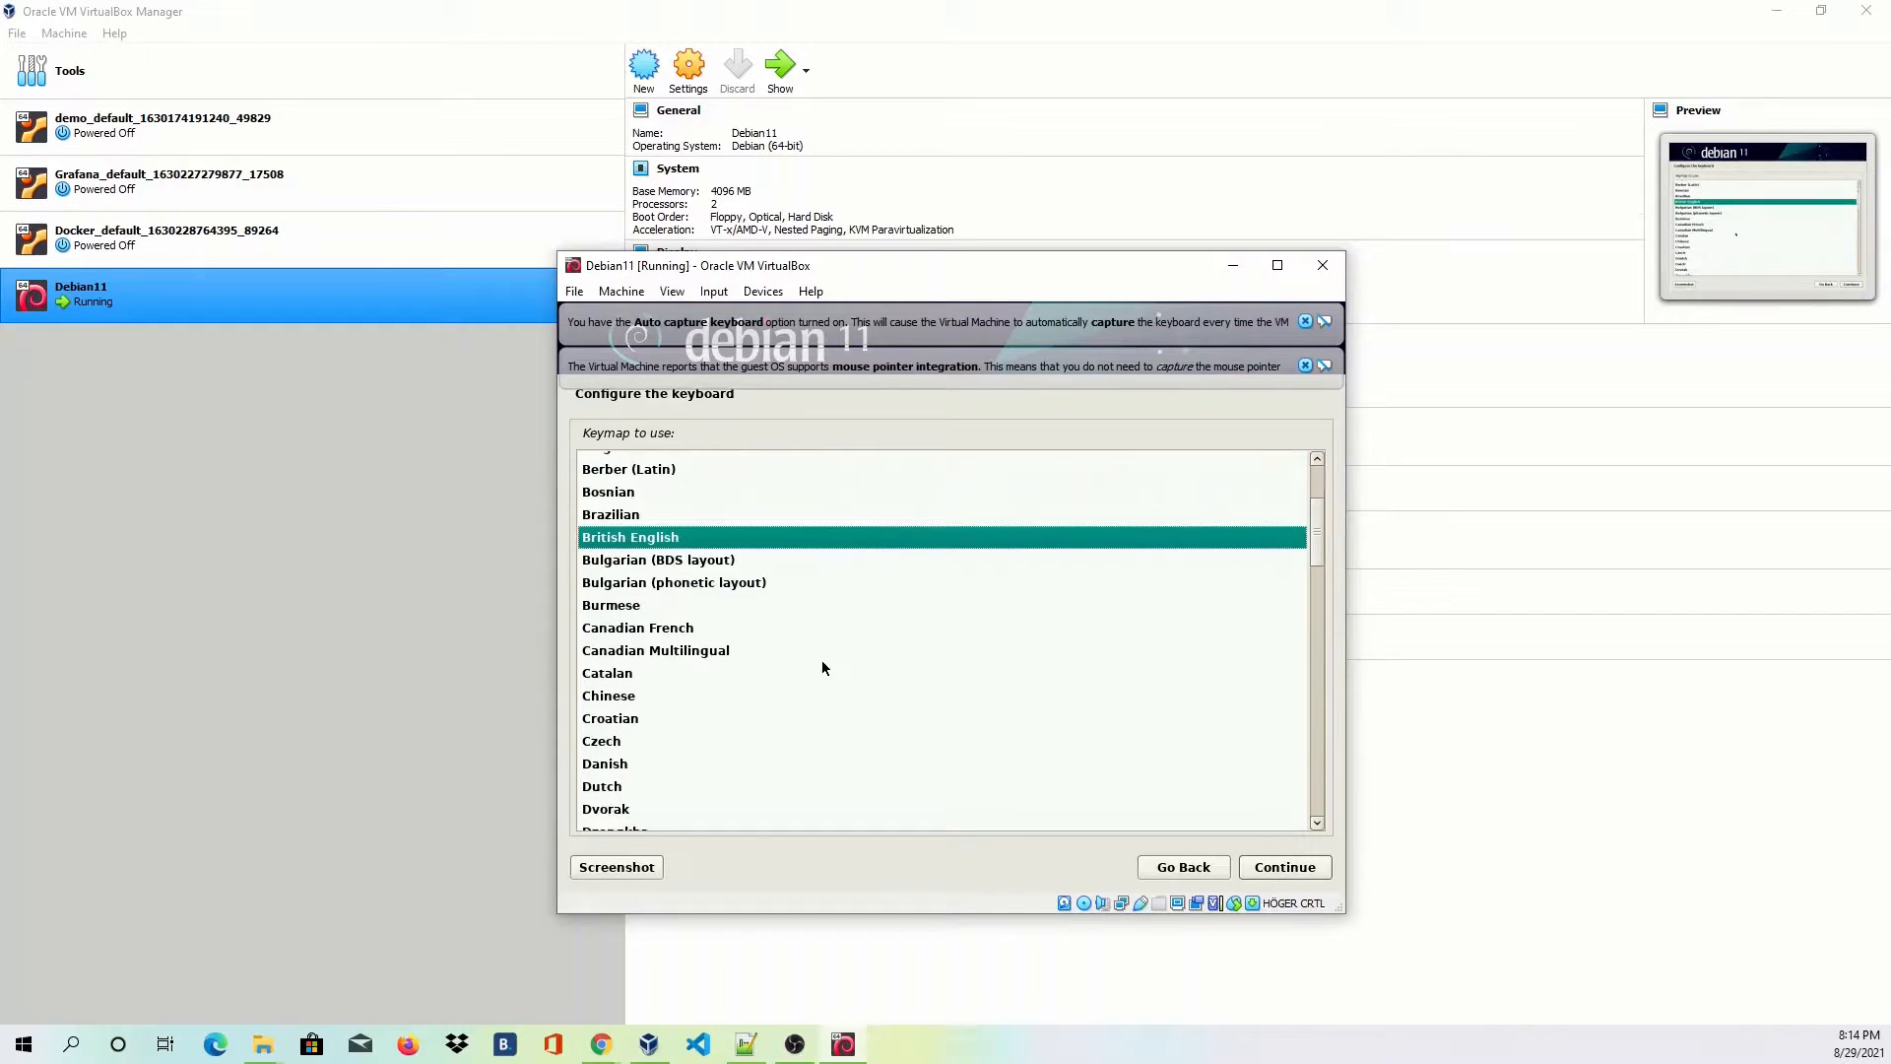
pyautogui.scroll(-6, 822, 668)
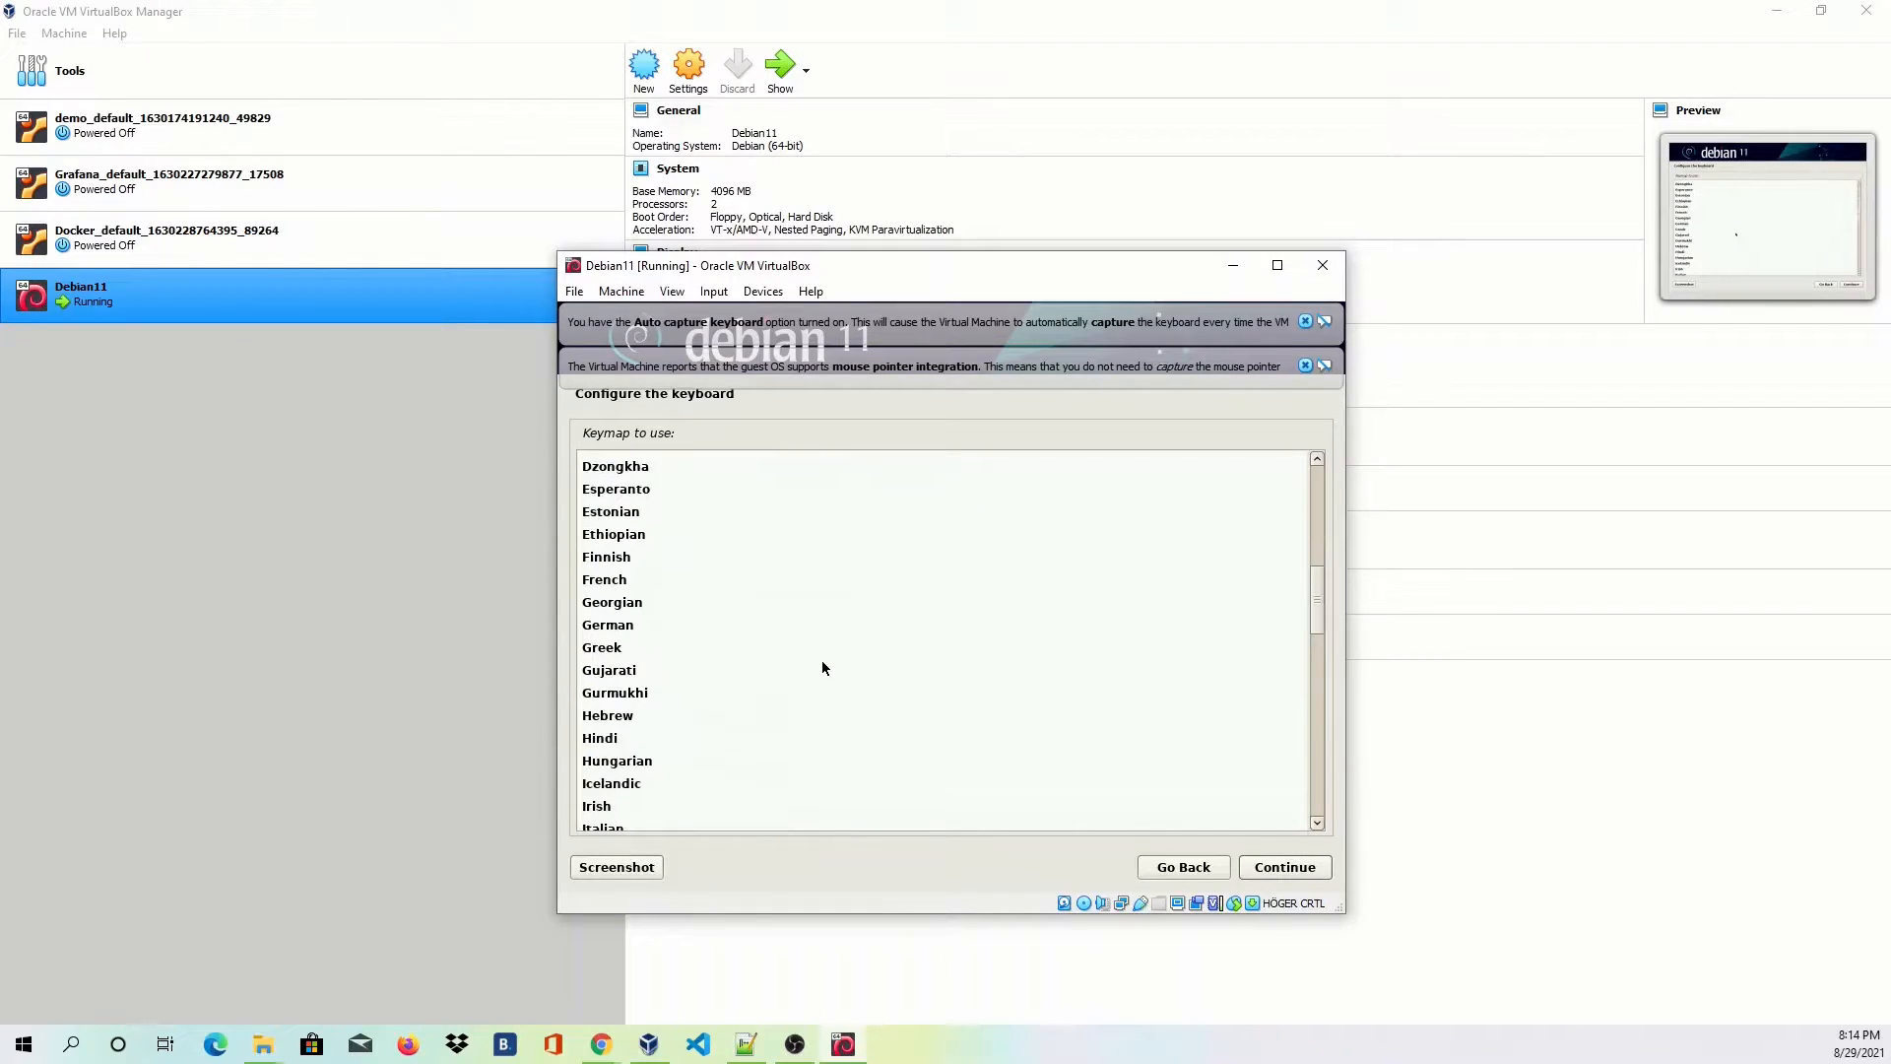
pyautogui.scroll(-8, 823, 667)
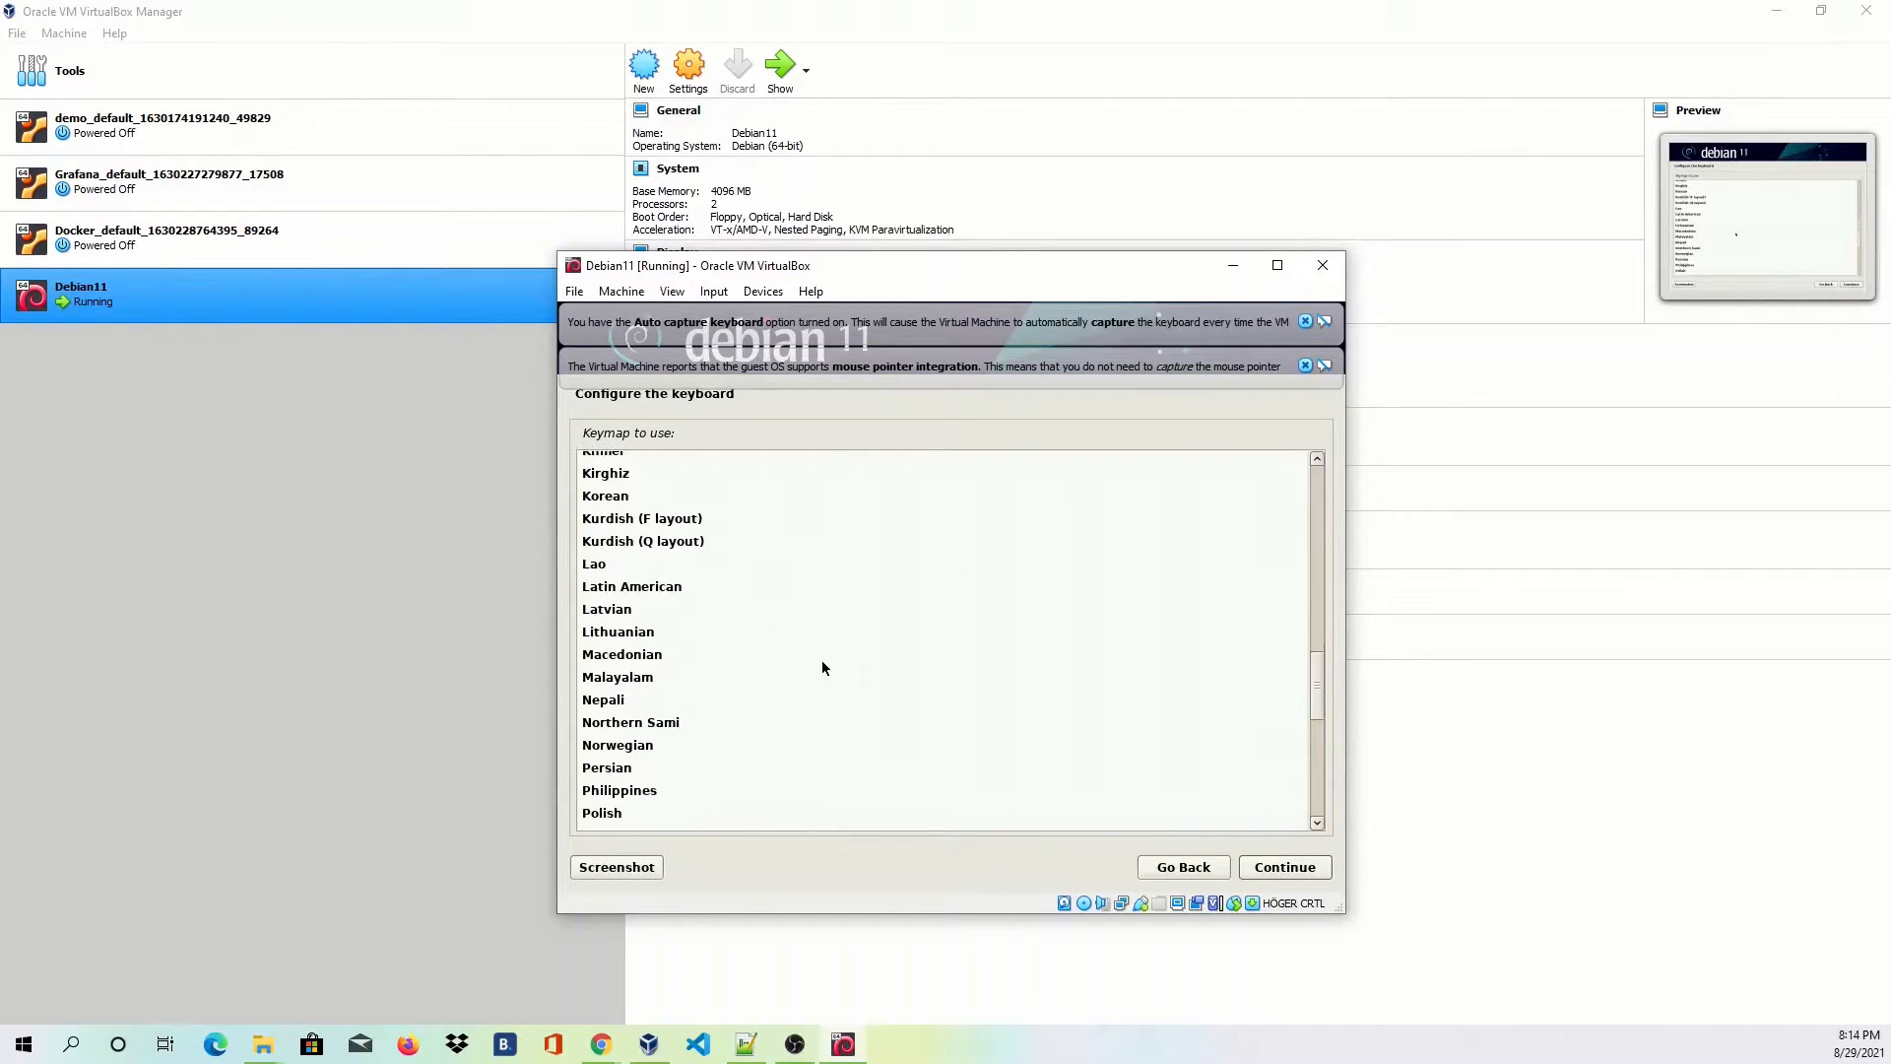
pyautogui.scroll(-2, 823, 668)
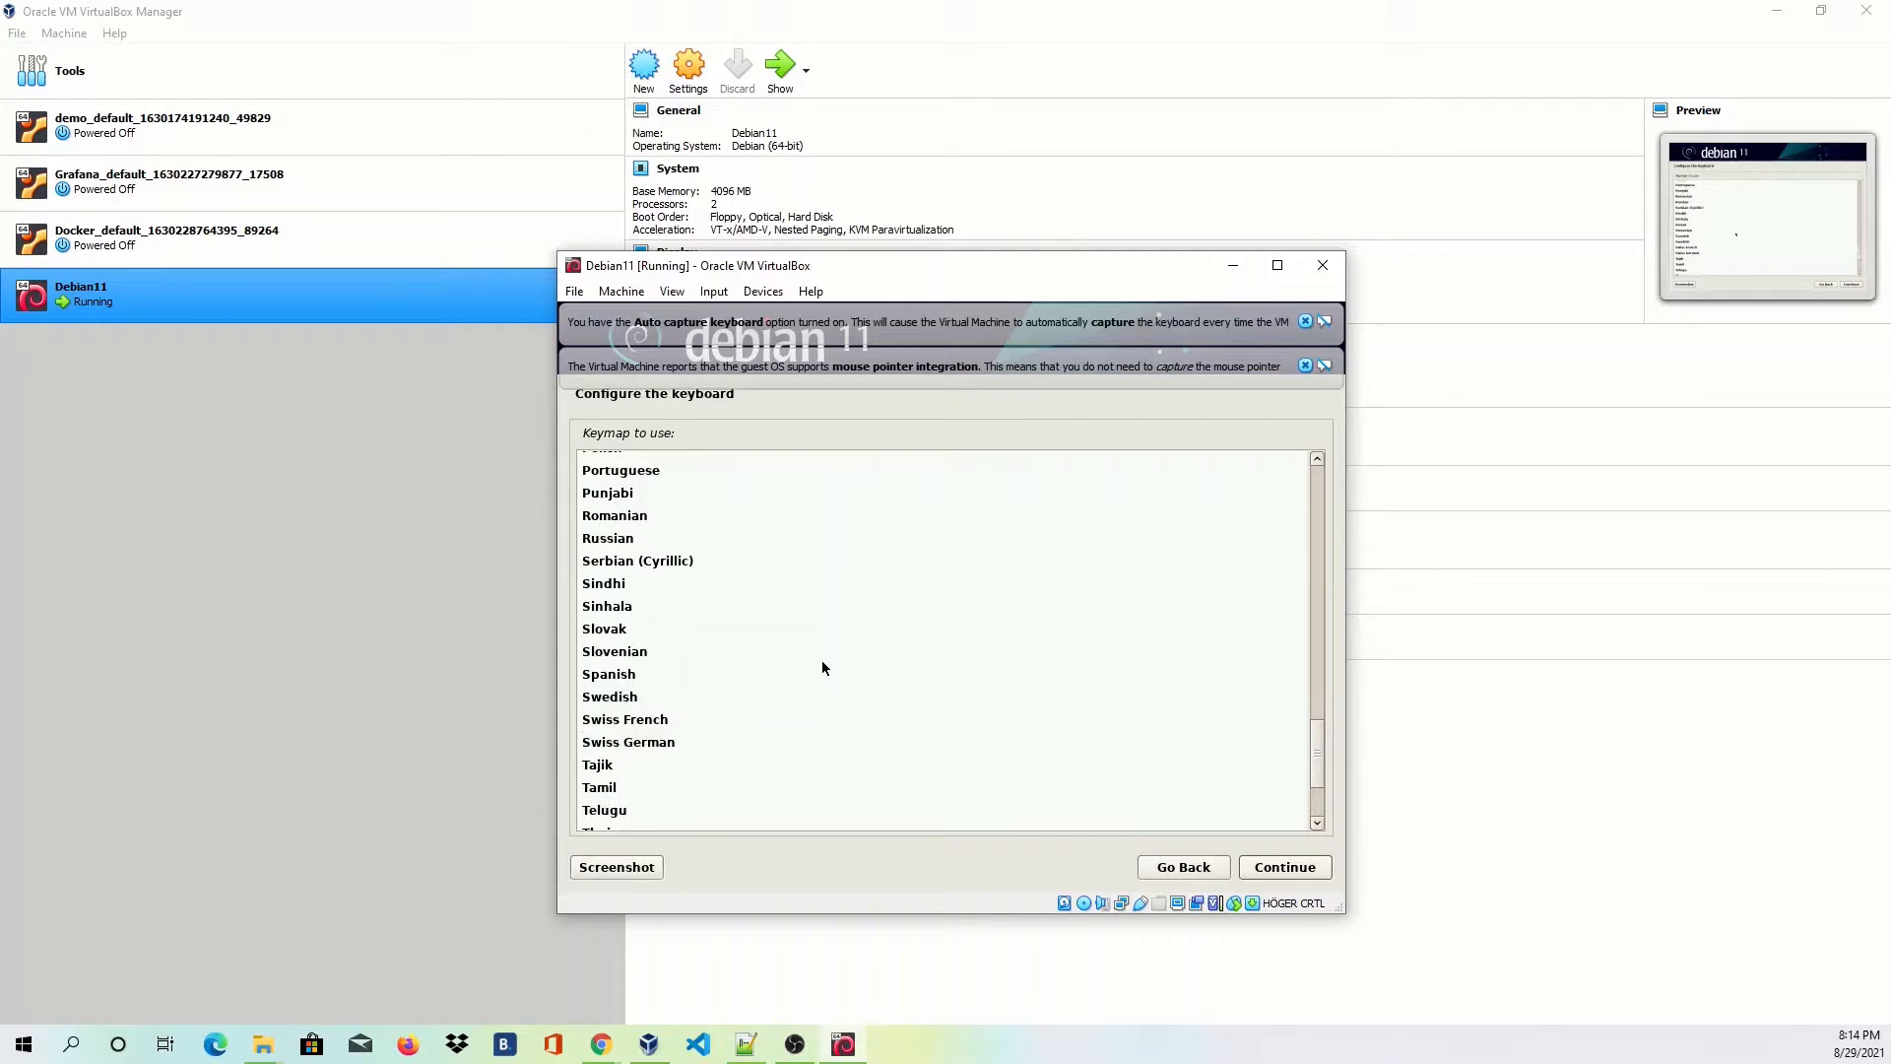
pyautogui.click(641, 692)
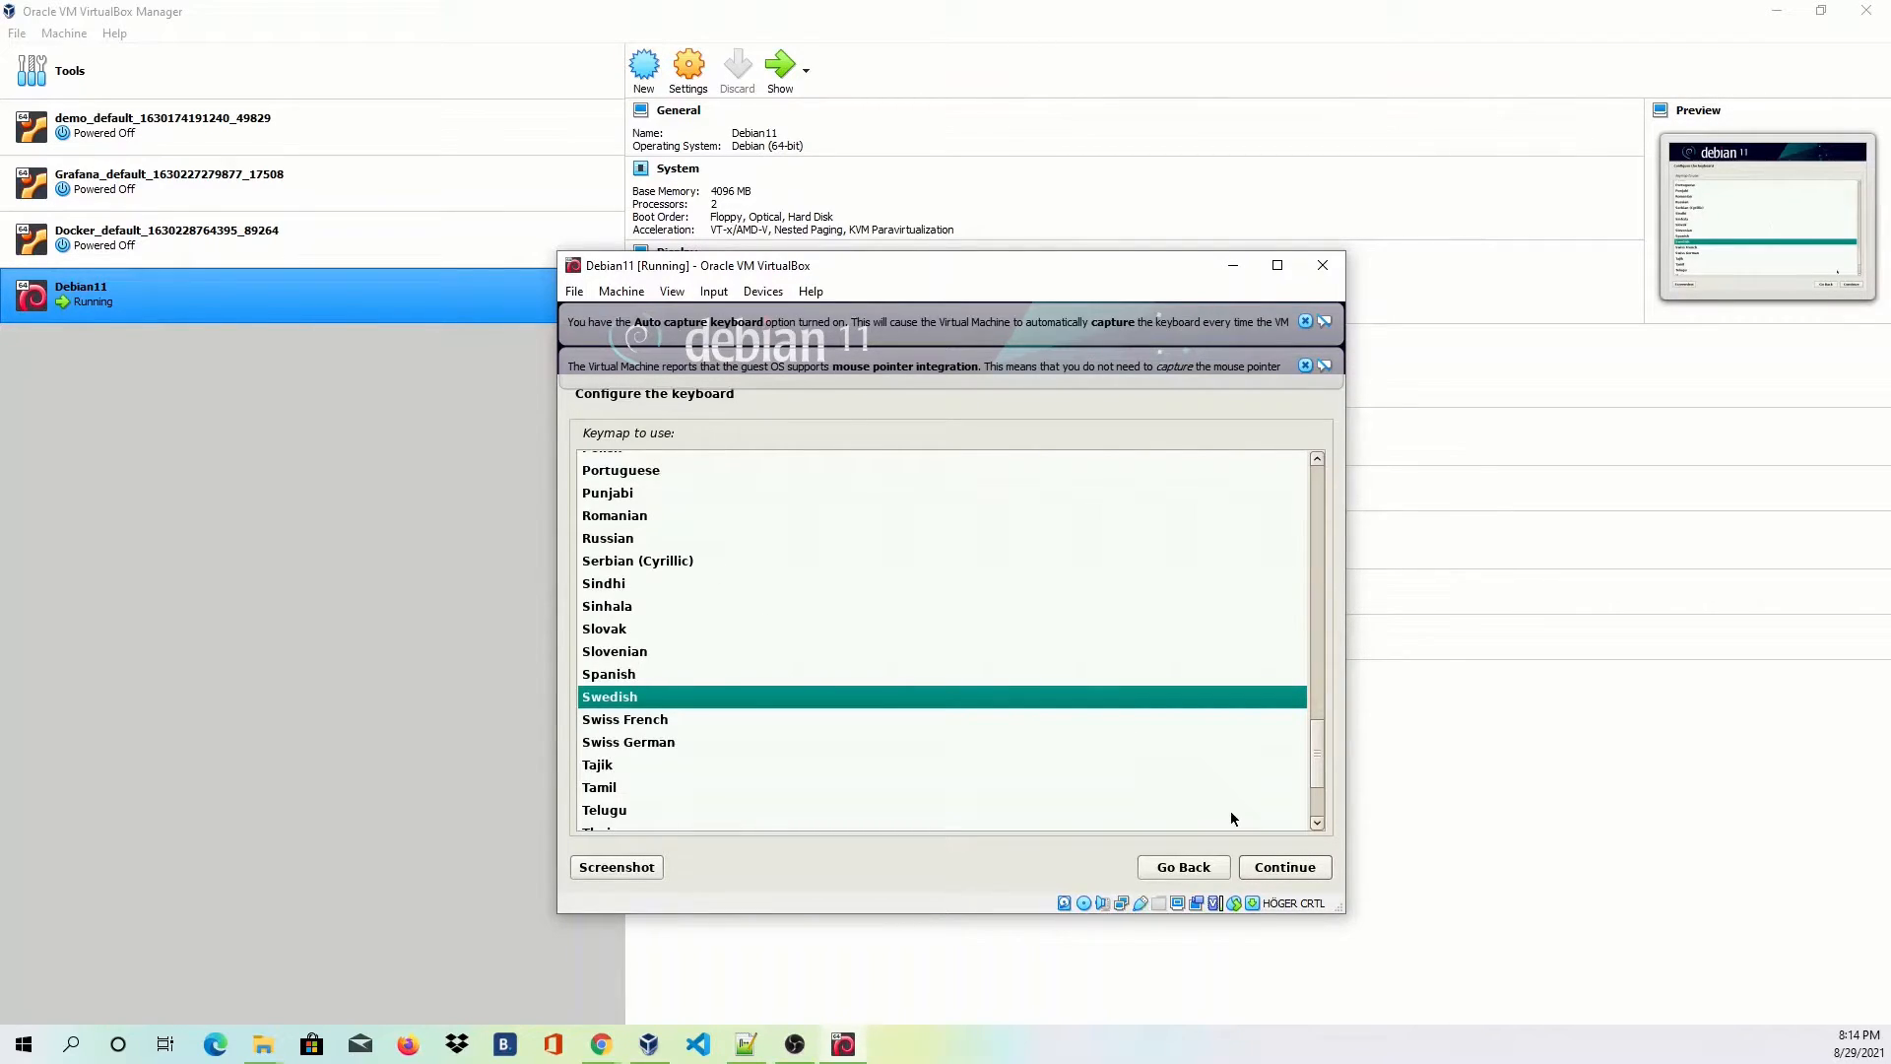
pyautogui.click(1288, 870)
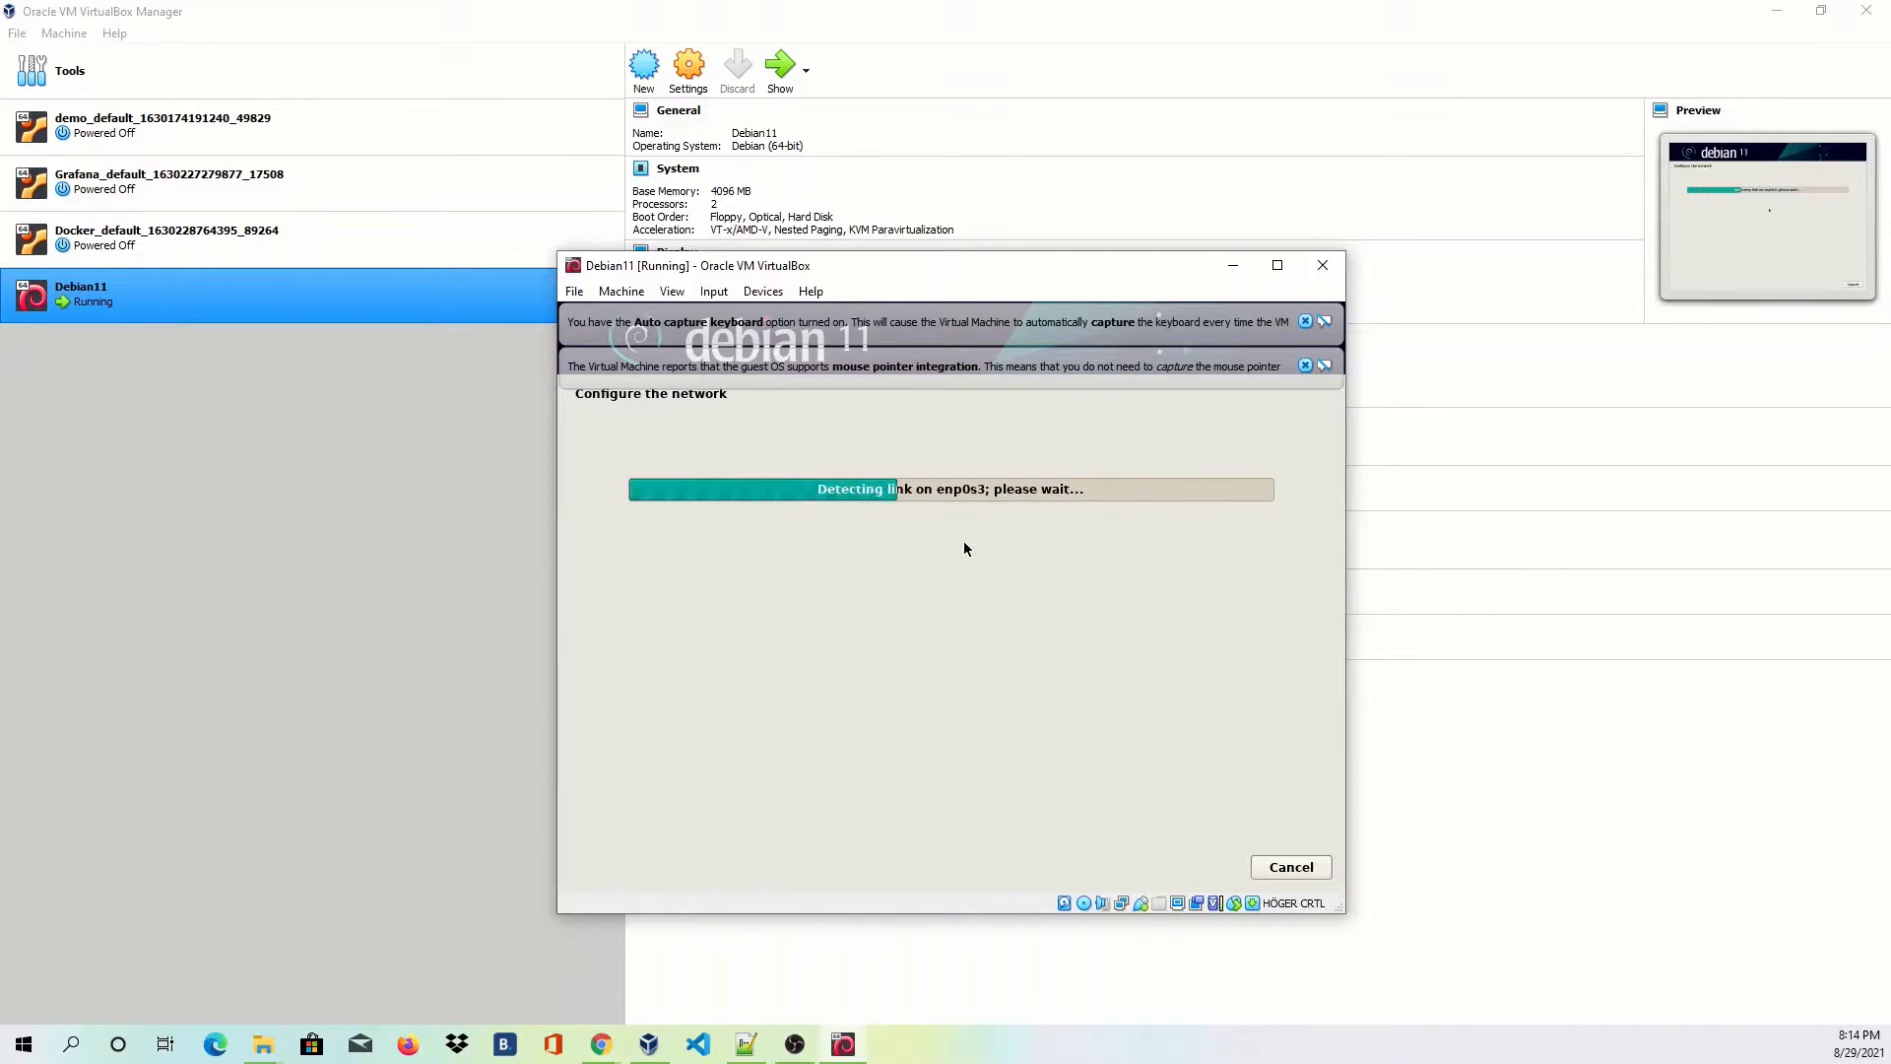
# Dismiss both notices, set the hostname to debian11, and leave the domain name blank.
pyautogui.click(1305, 367)
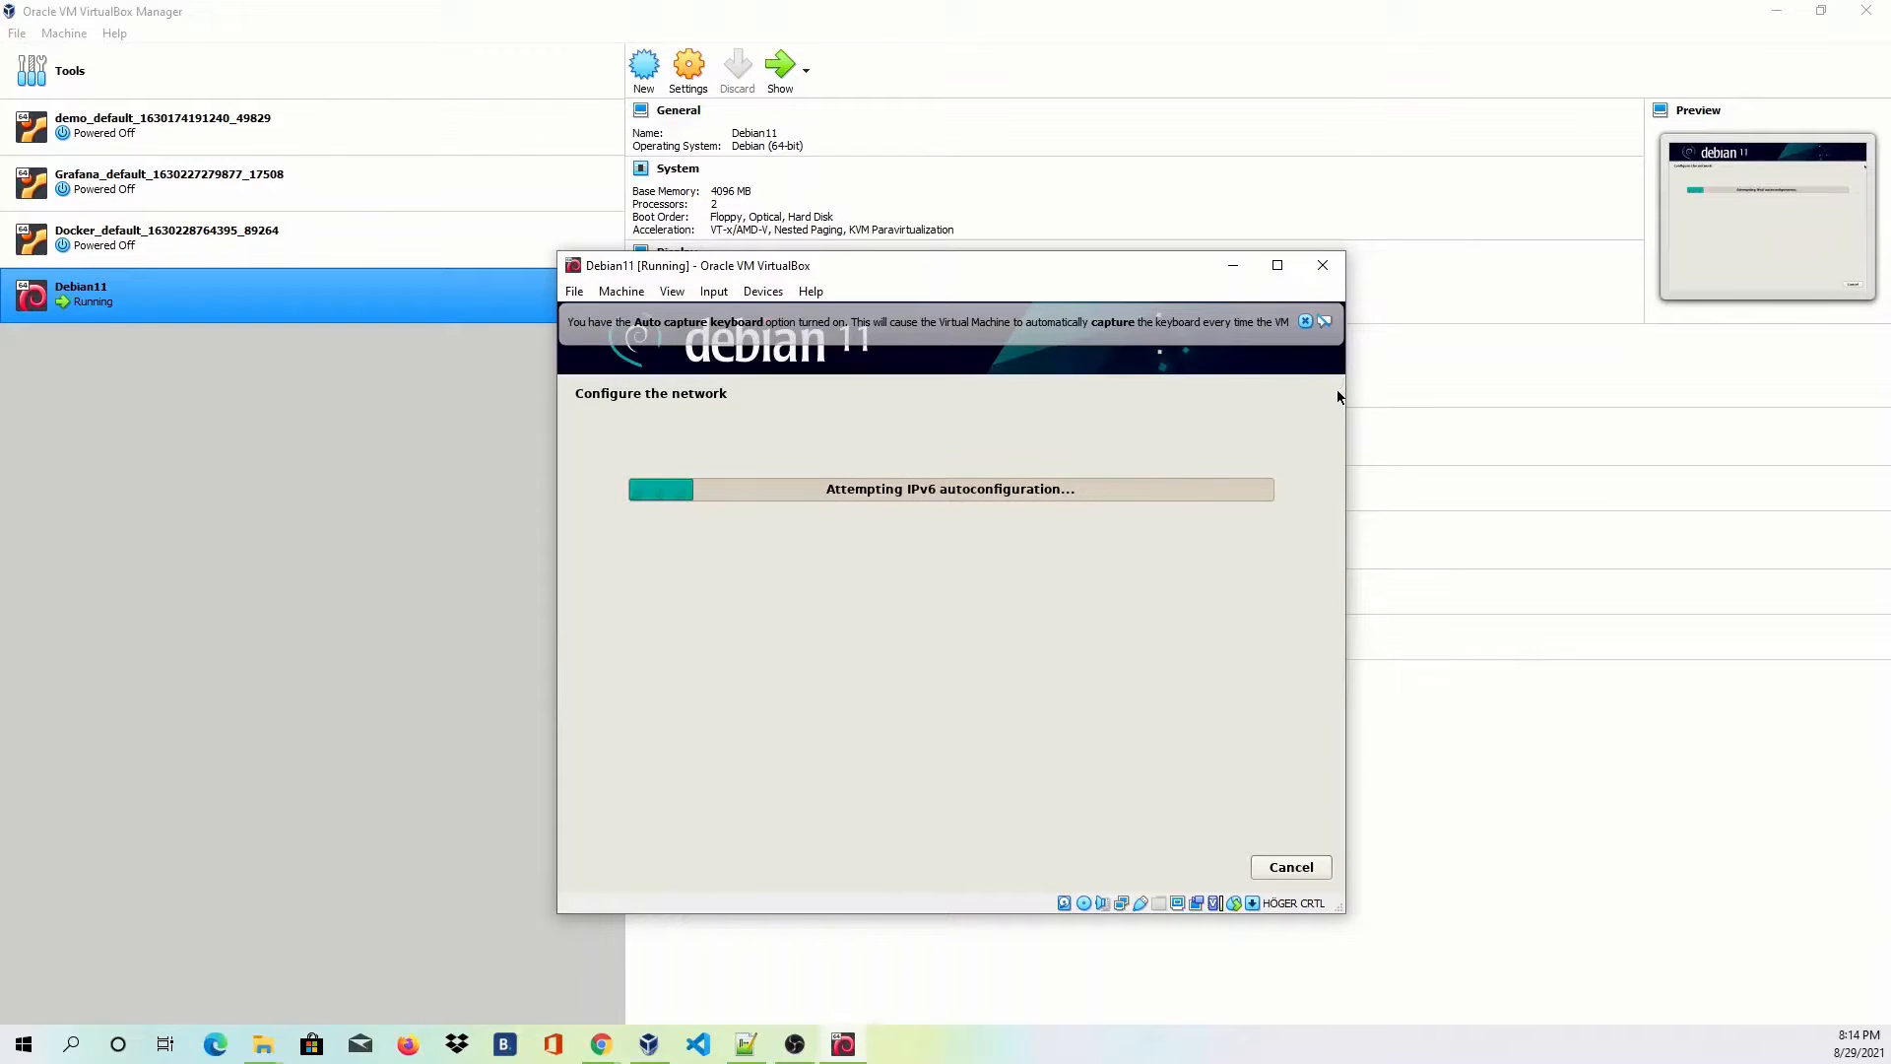
pyautogui.click(1304, 322)
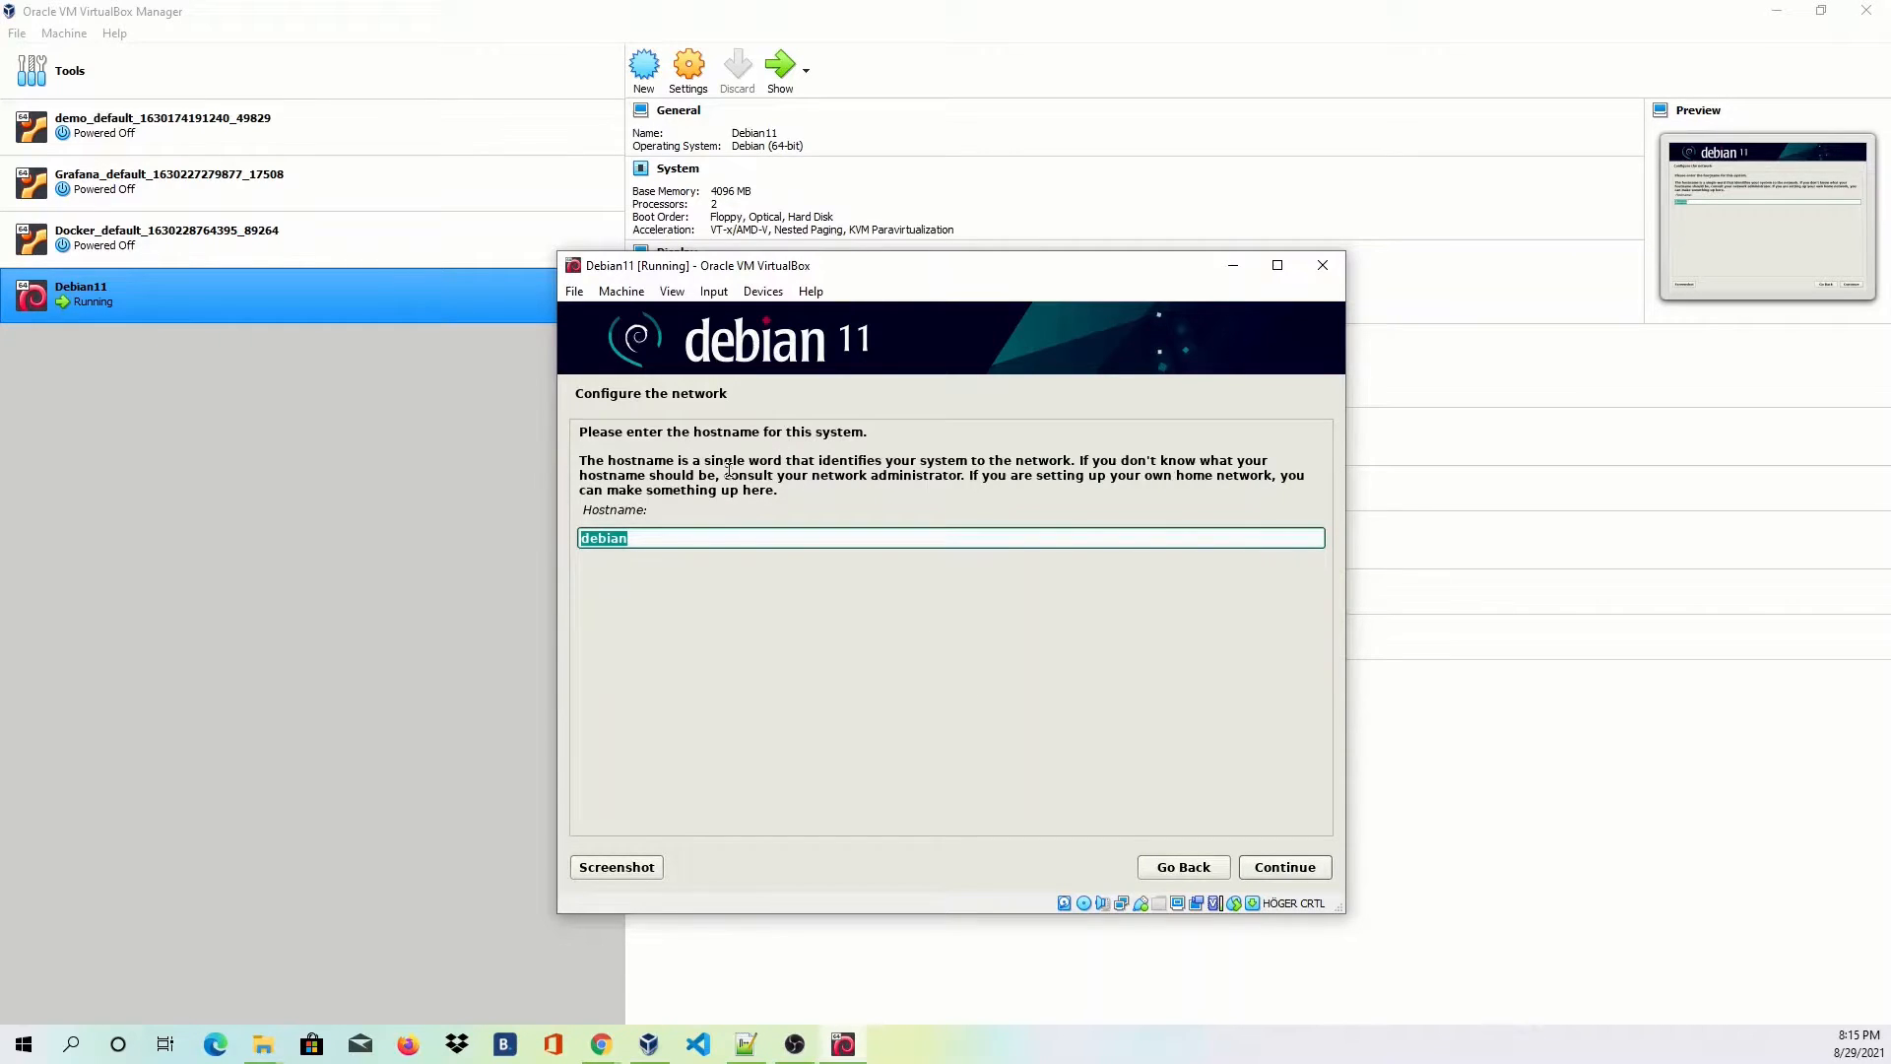
pyautogui.click(648, 537)
pyautogui.write('11')
pyautogui.click(1267, 866)
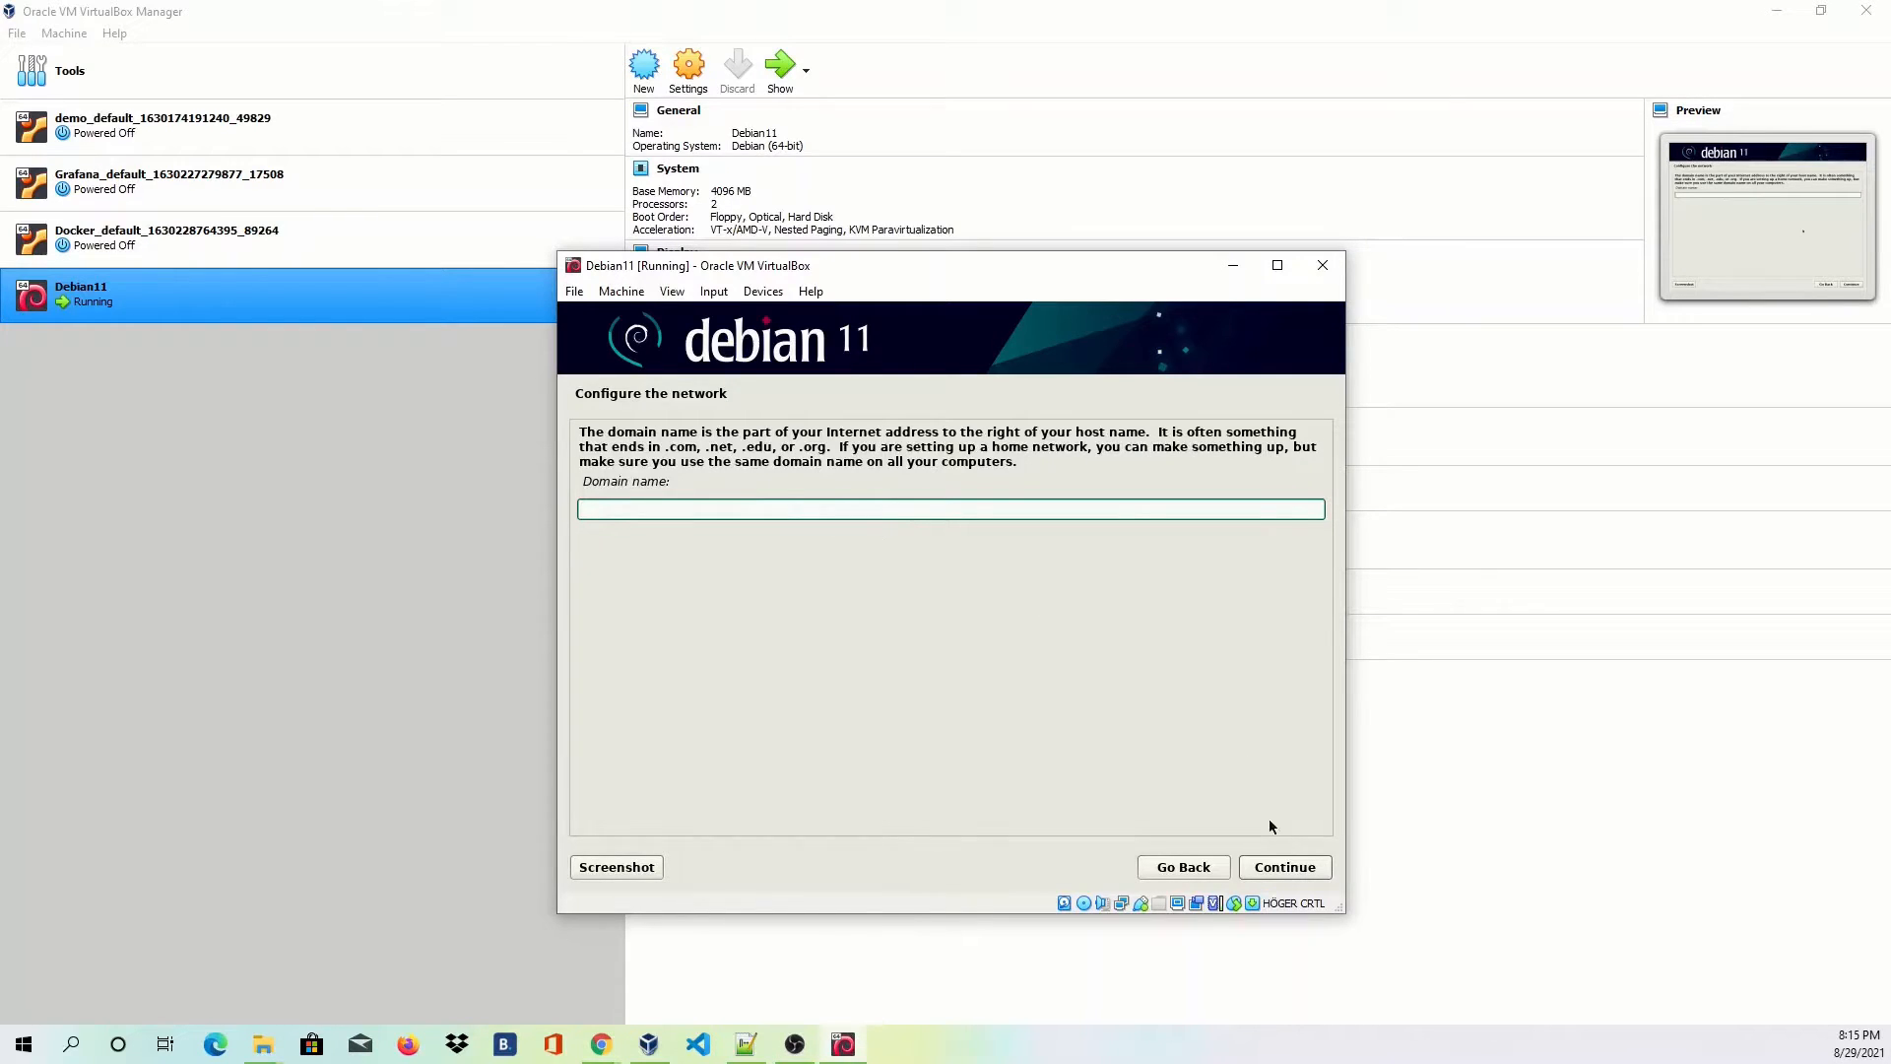
pyautogui.click(1285, 873)
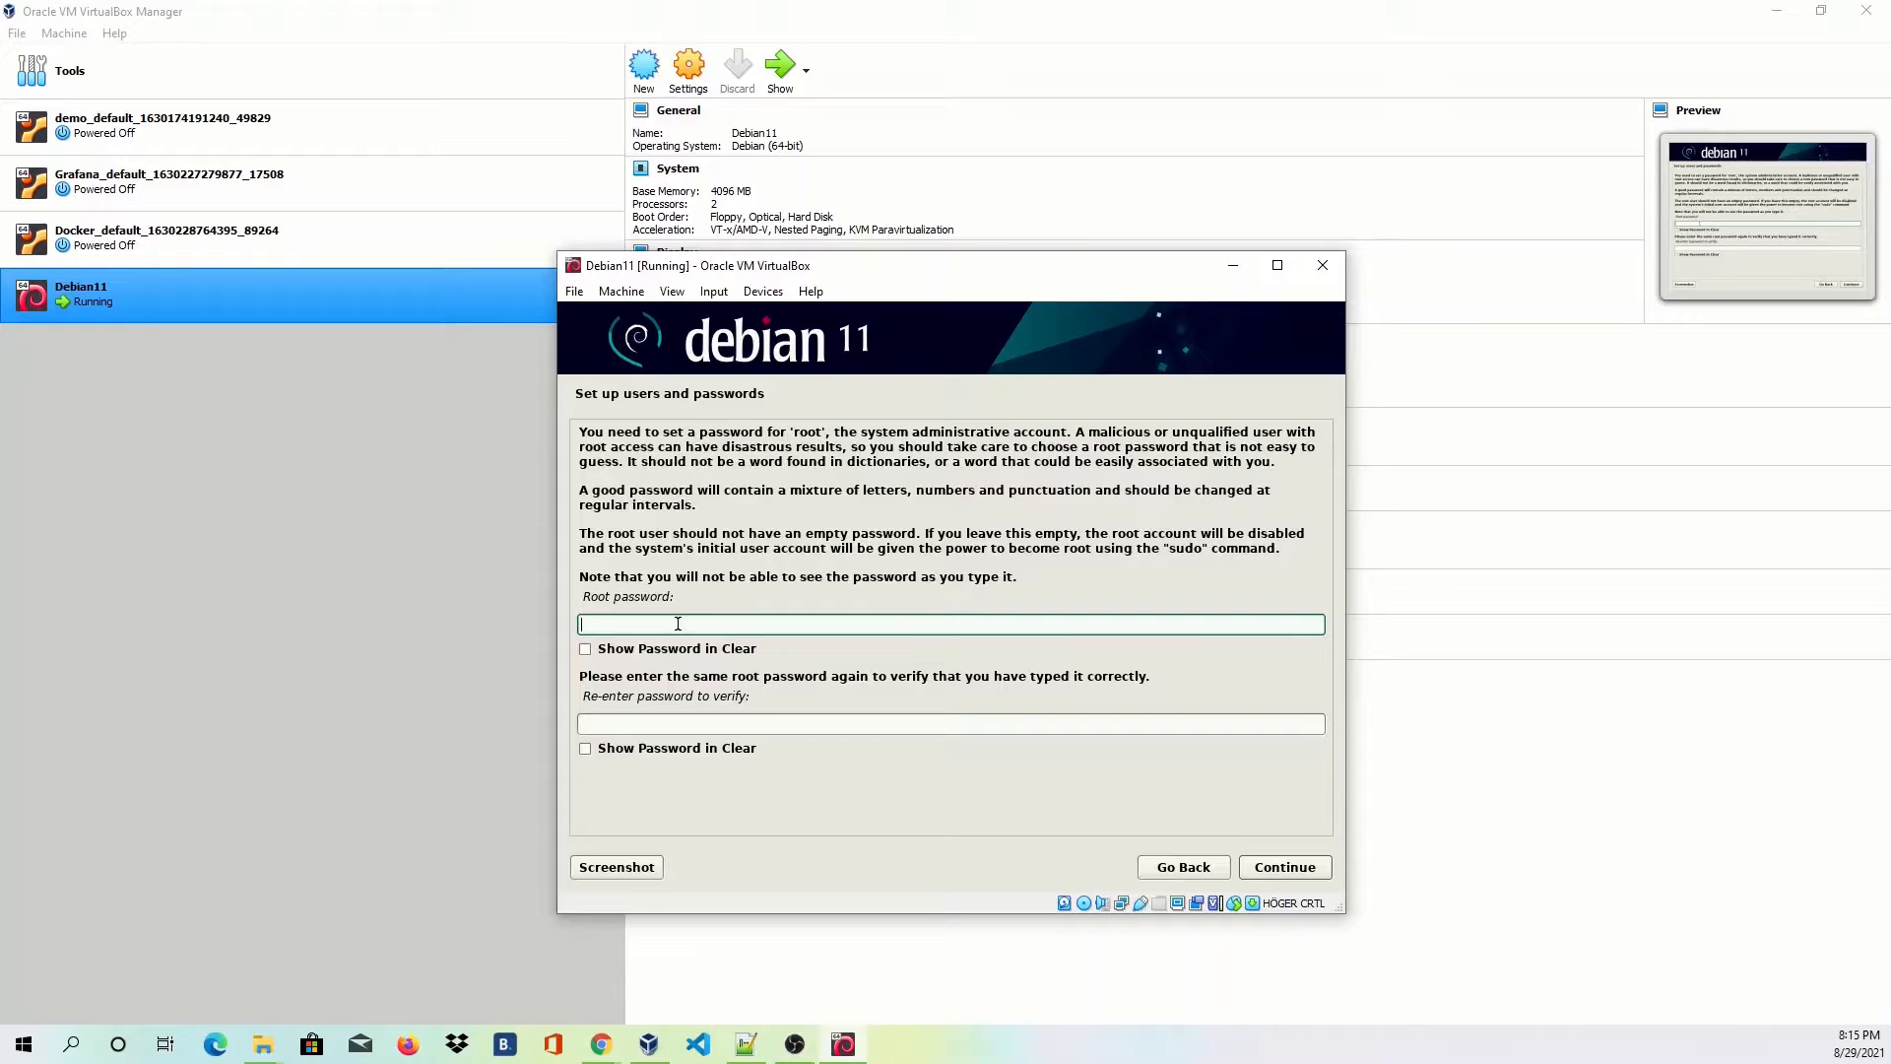
# Set and confirm the root password.
pyautogui.write('******')
pyautogui.press('Tab')
pyautogui.press('Tab')
pyautogui.write('******')
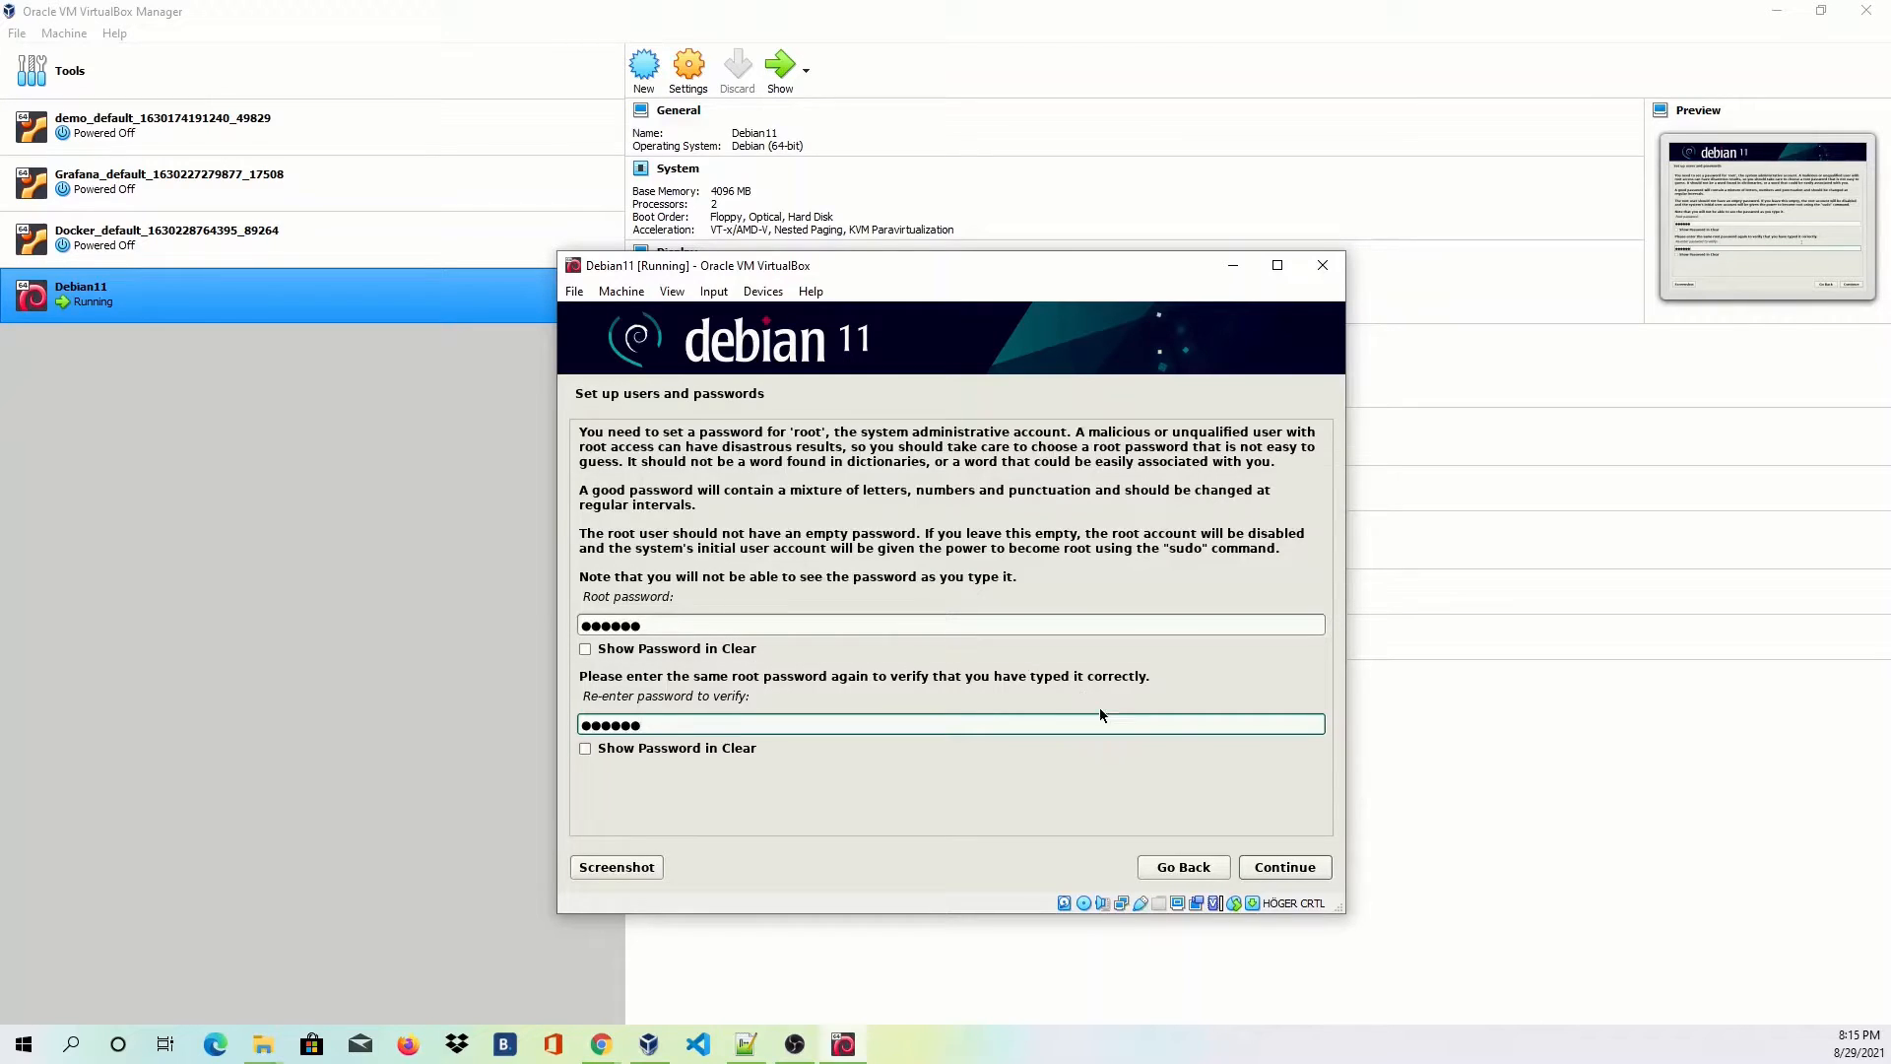
pyautogui.click(1305, 875)
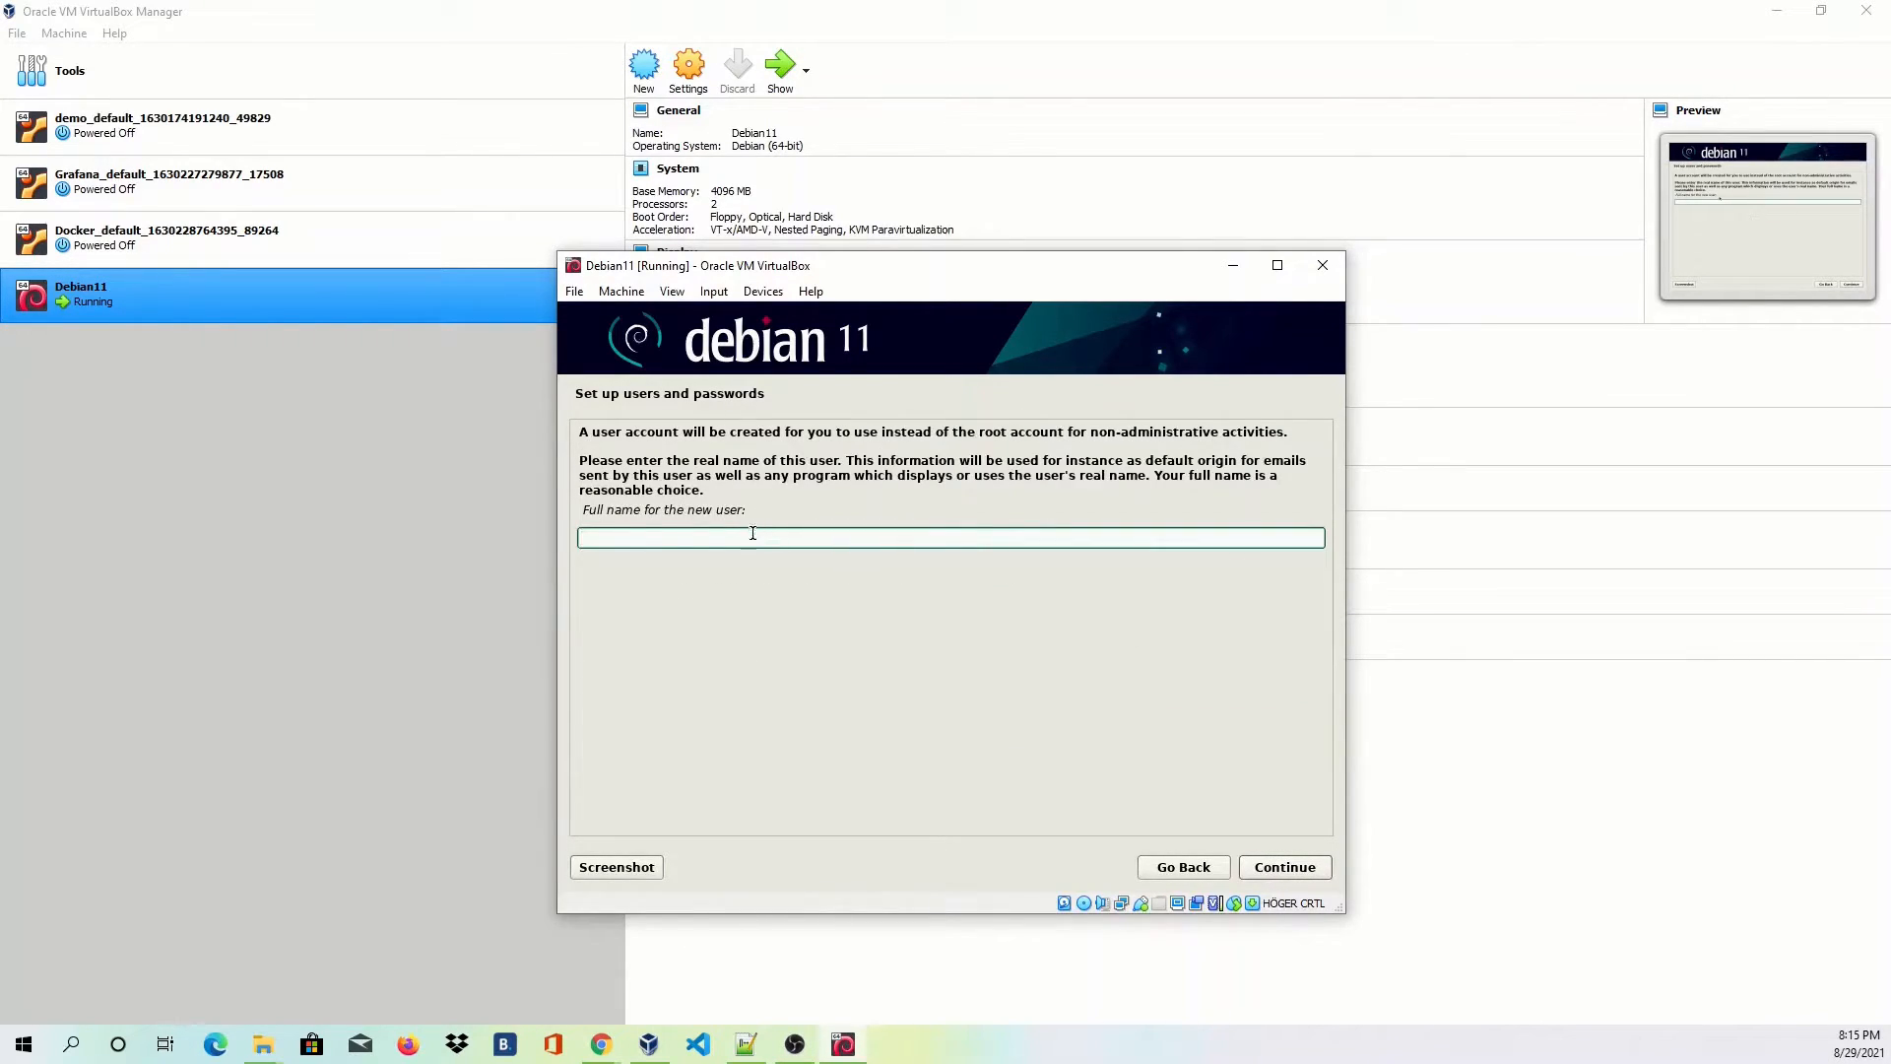
# Enter the new user's full name, accept the suggested username, and set the user's password twice.
pyautogui.write('r')
pyautogui.write('tech')
pyautogui.write('ybear')
pyautogui.click(1289, 866)
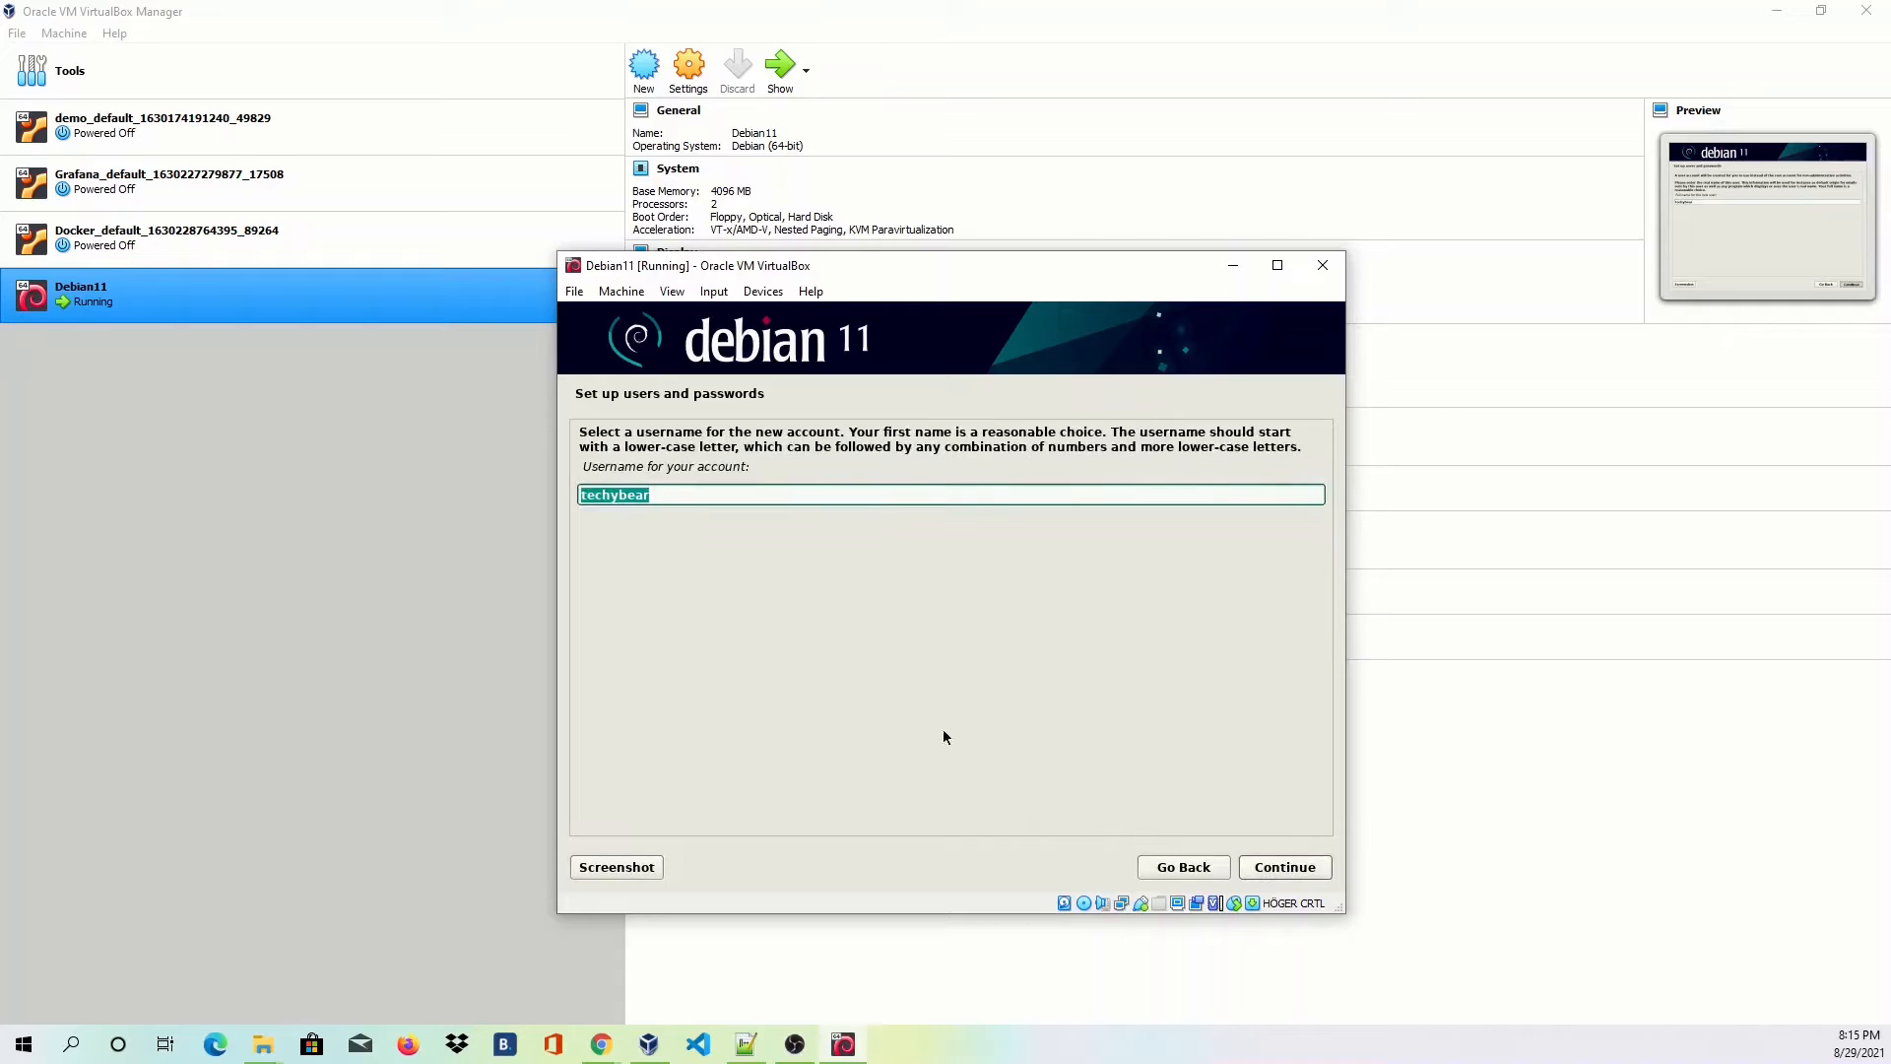
pyautogui.click(761, 489)
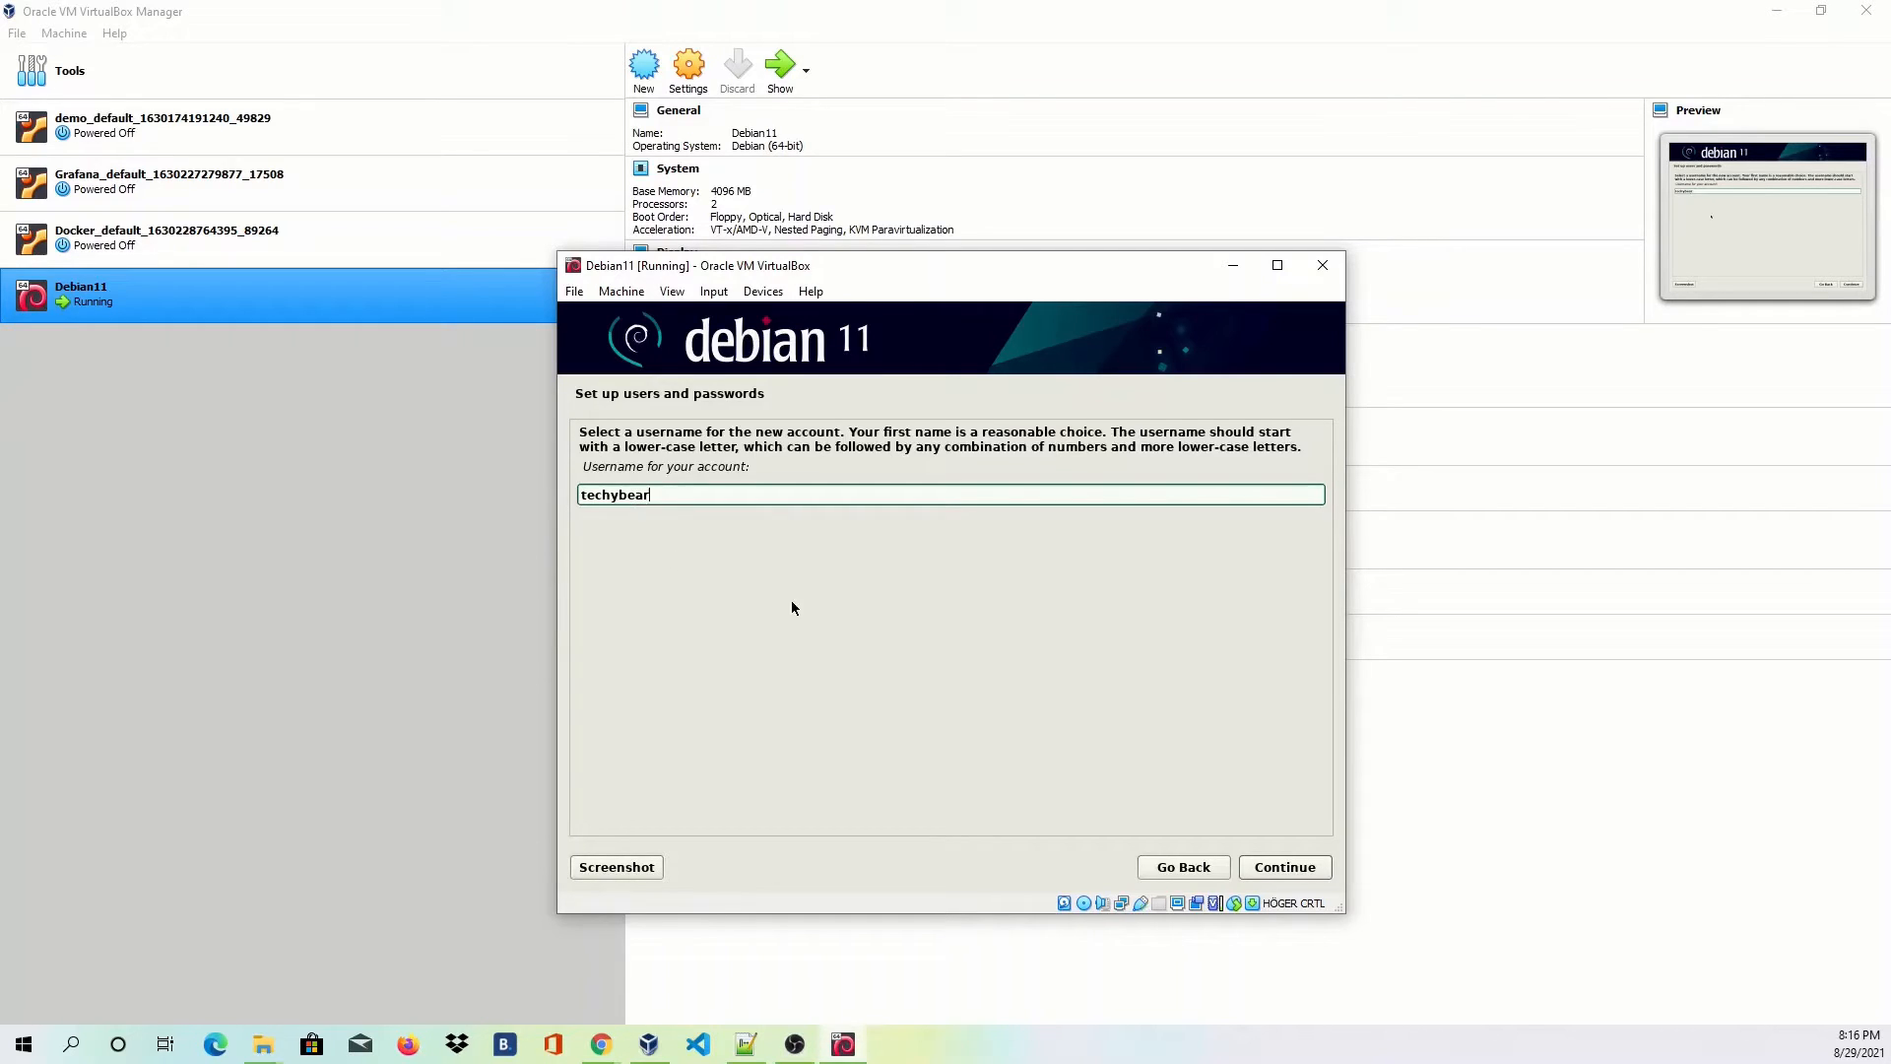
pyautogui.click(1293, 872)
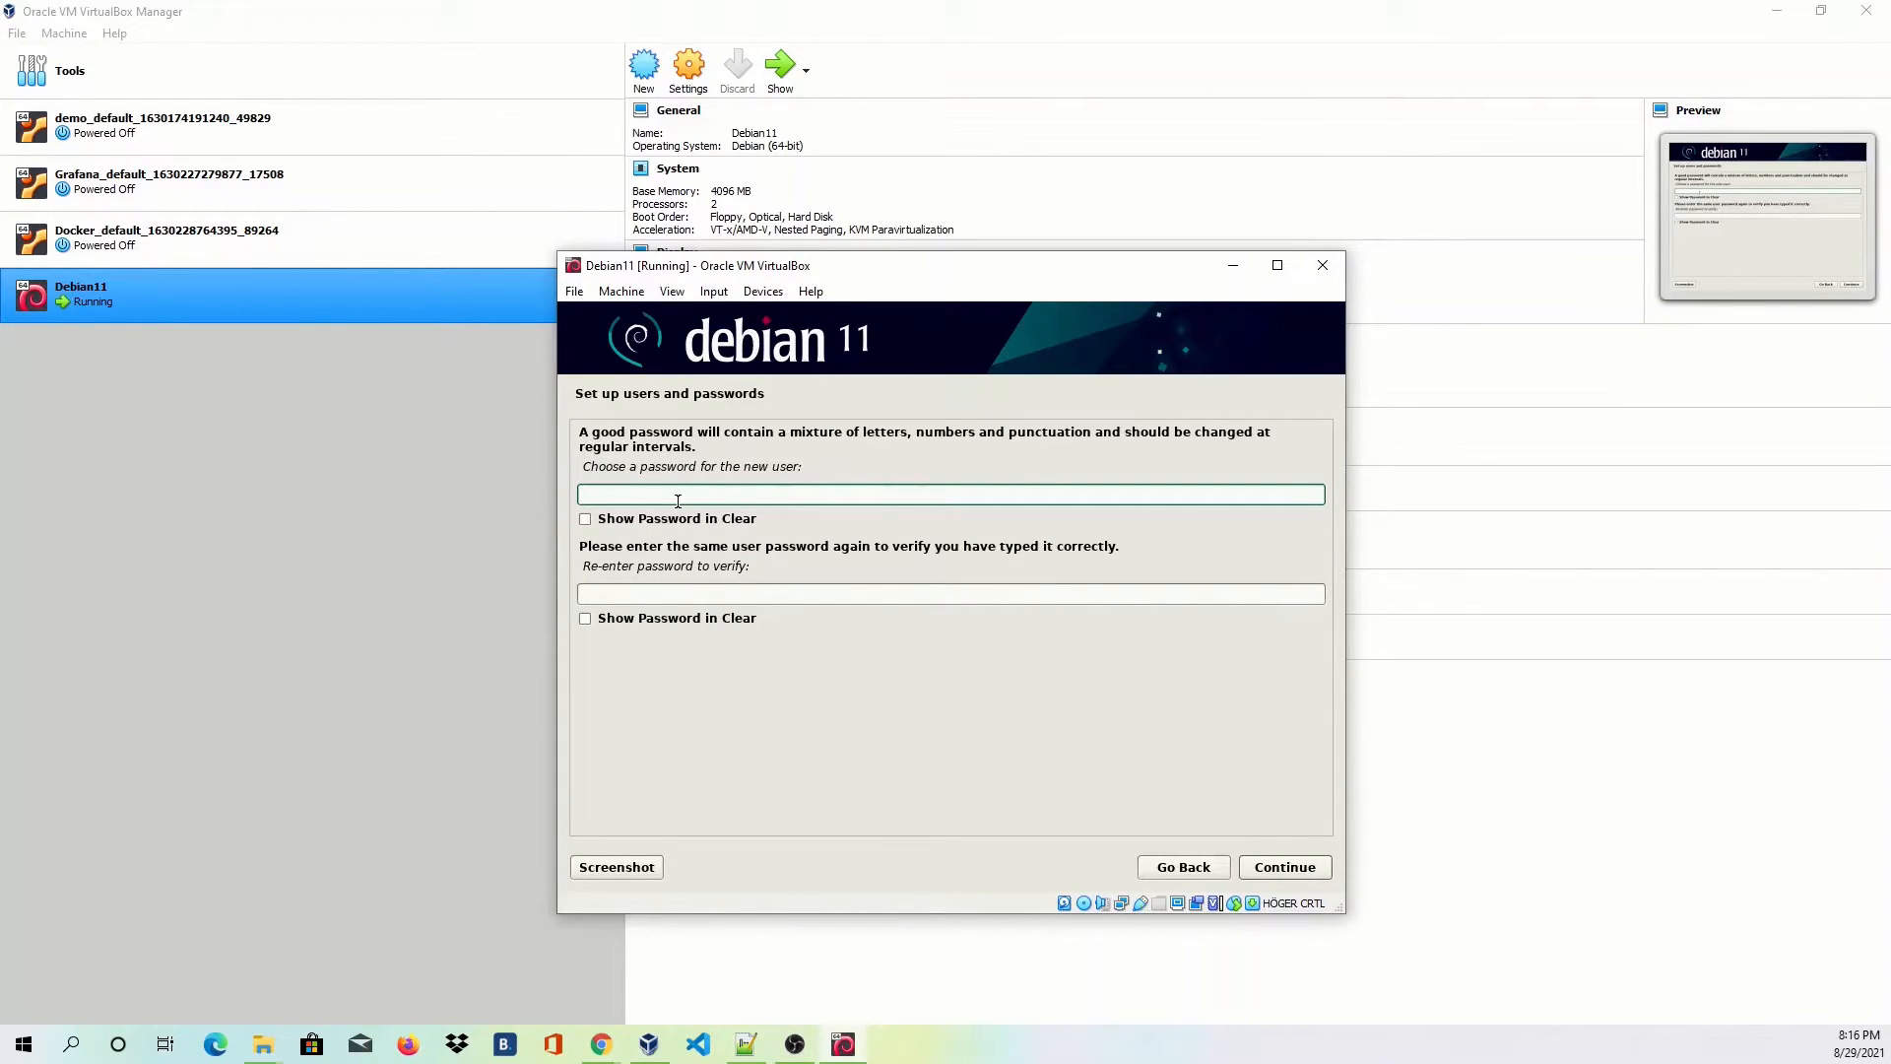
pyautogui.write('123456')
pyautogui.press('Tab')
pyautogui.press('Tab')
pyautogui.write('123456')
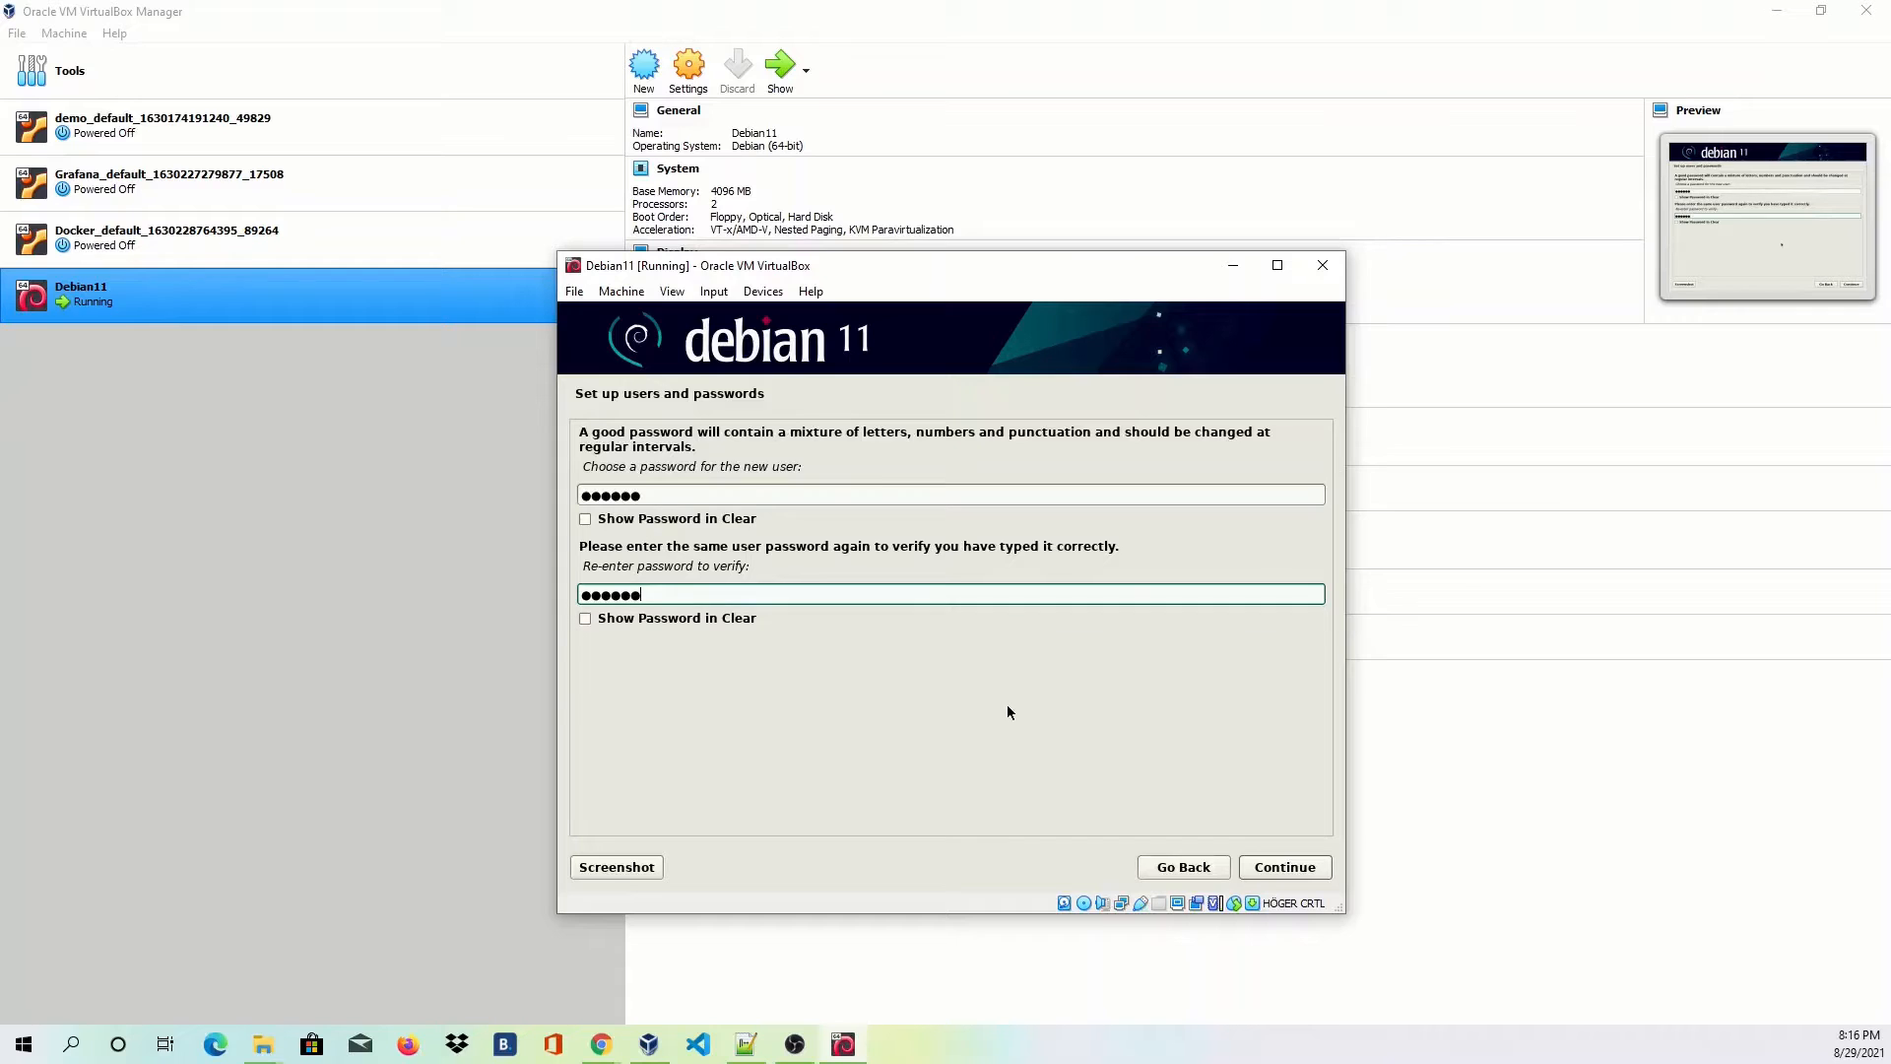
pyautogui.click(1276, 873)
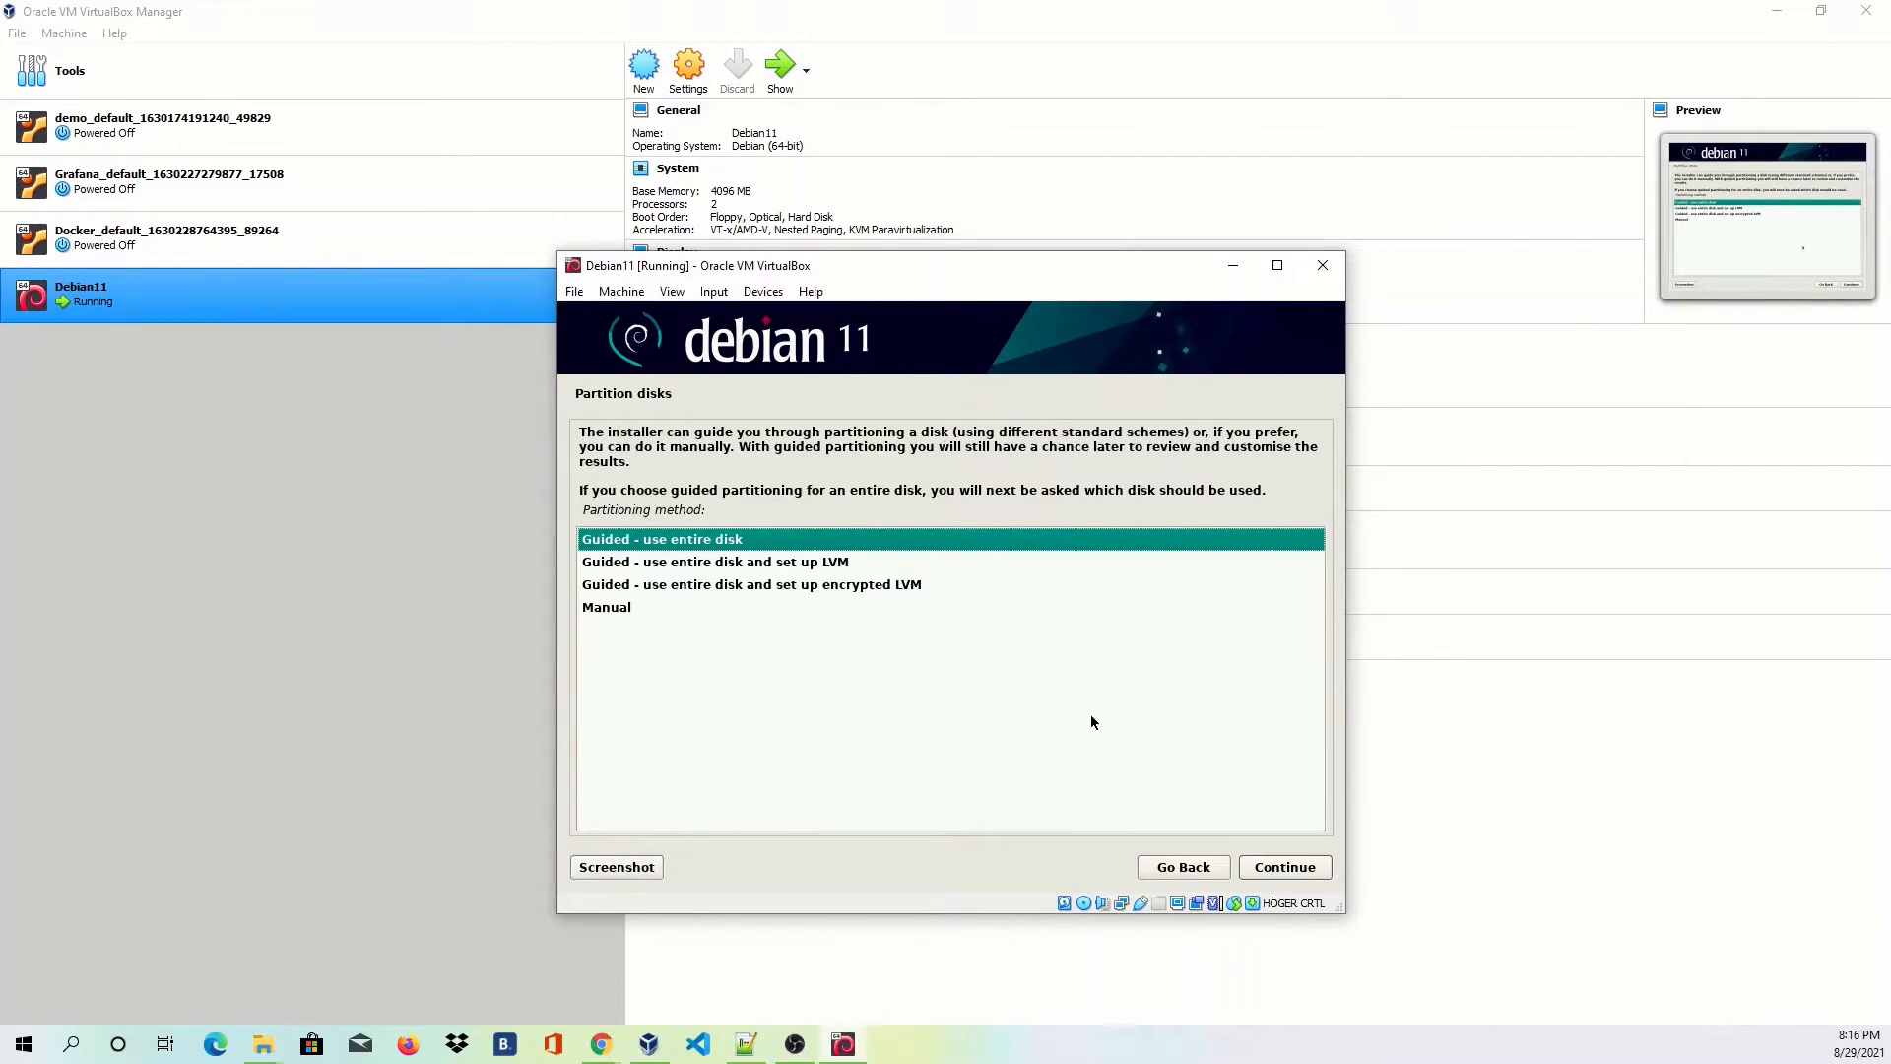
# Guided-partition the whole SCSI1 disk with separate /home, /var and /tmp partitions.
pyautogui.click(1280, 867)
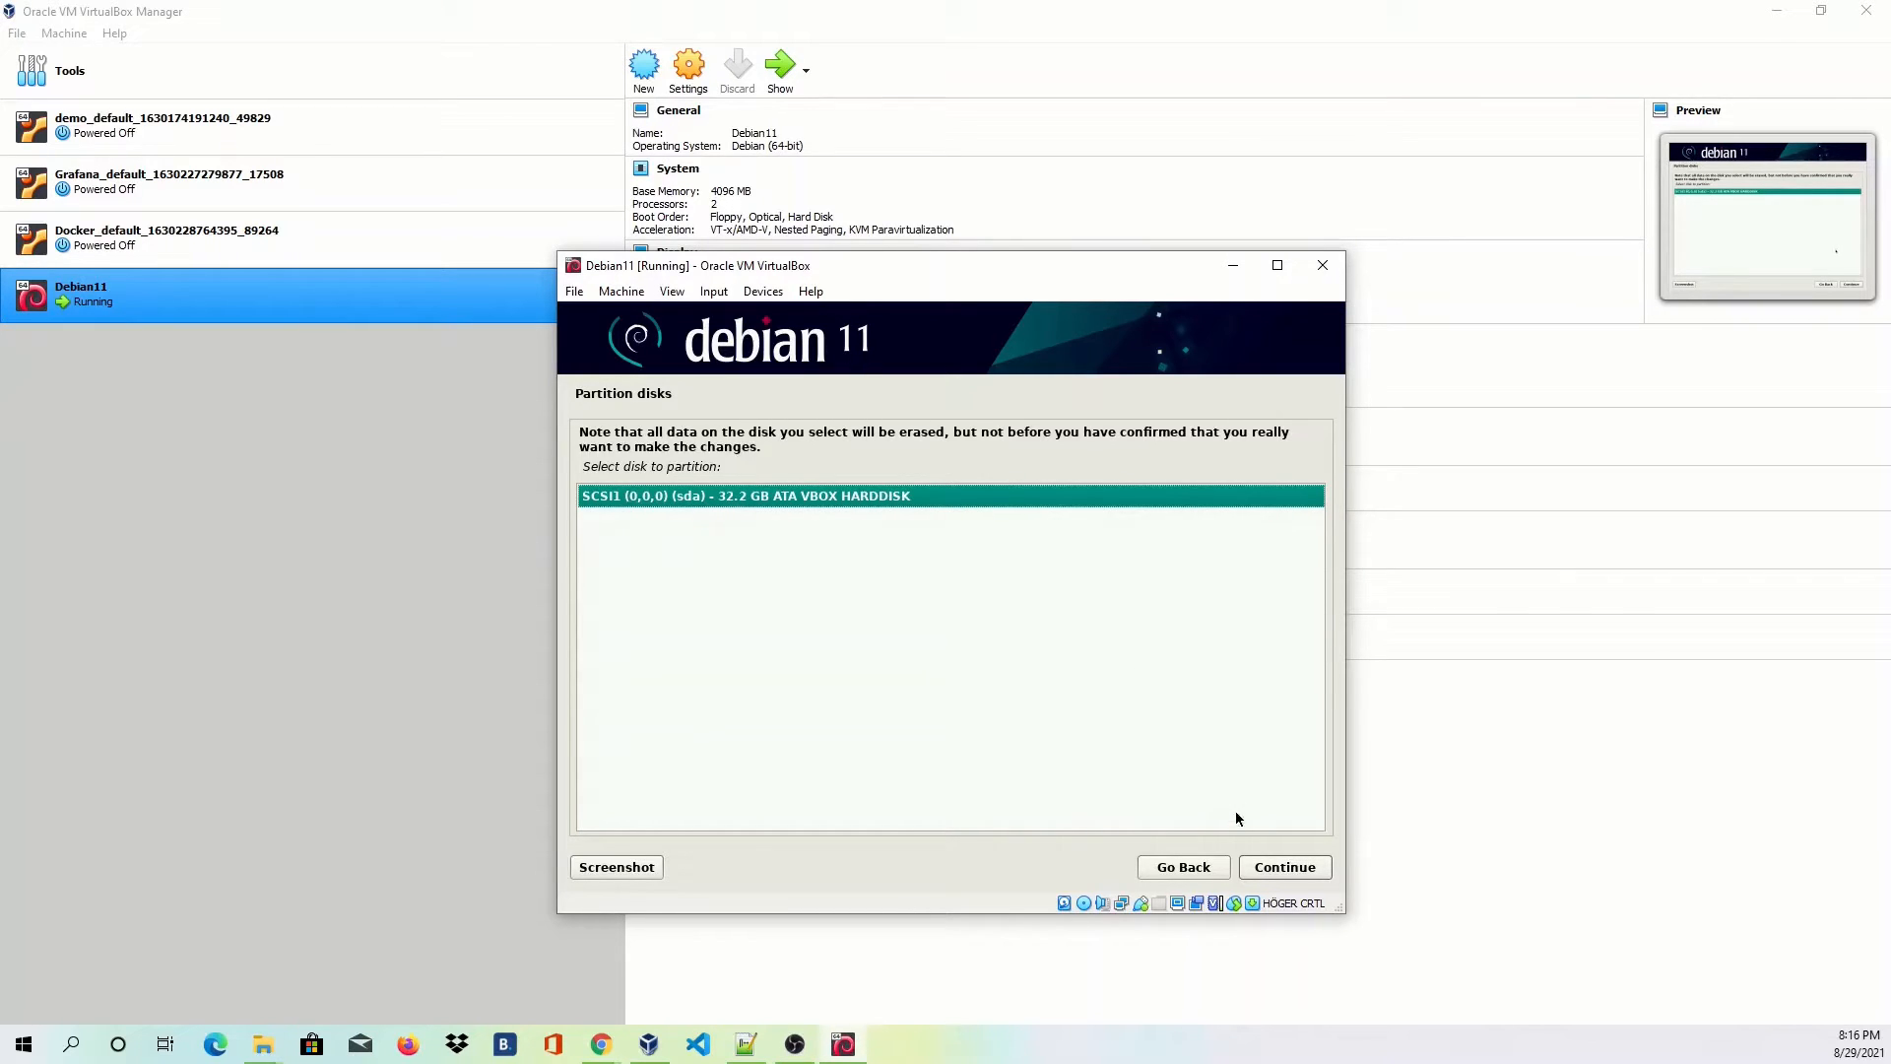
pyautogui.click(1278, 866)
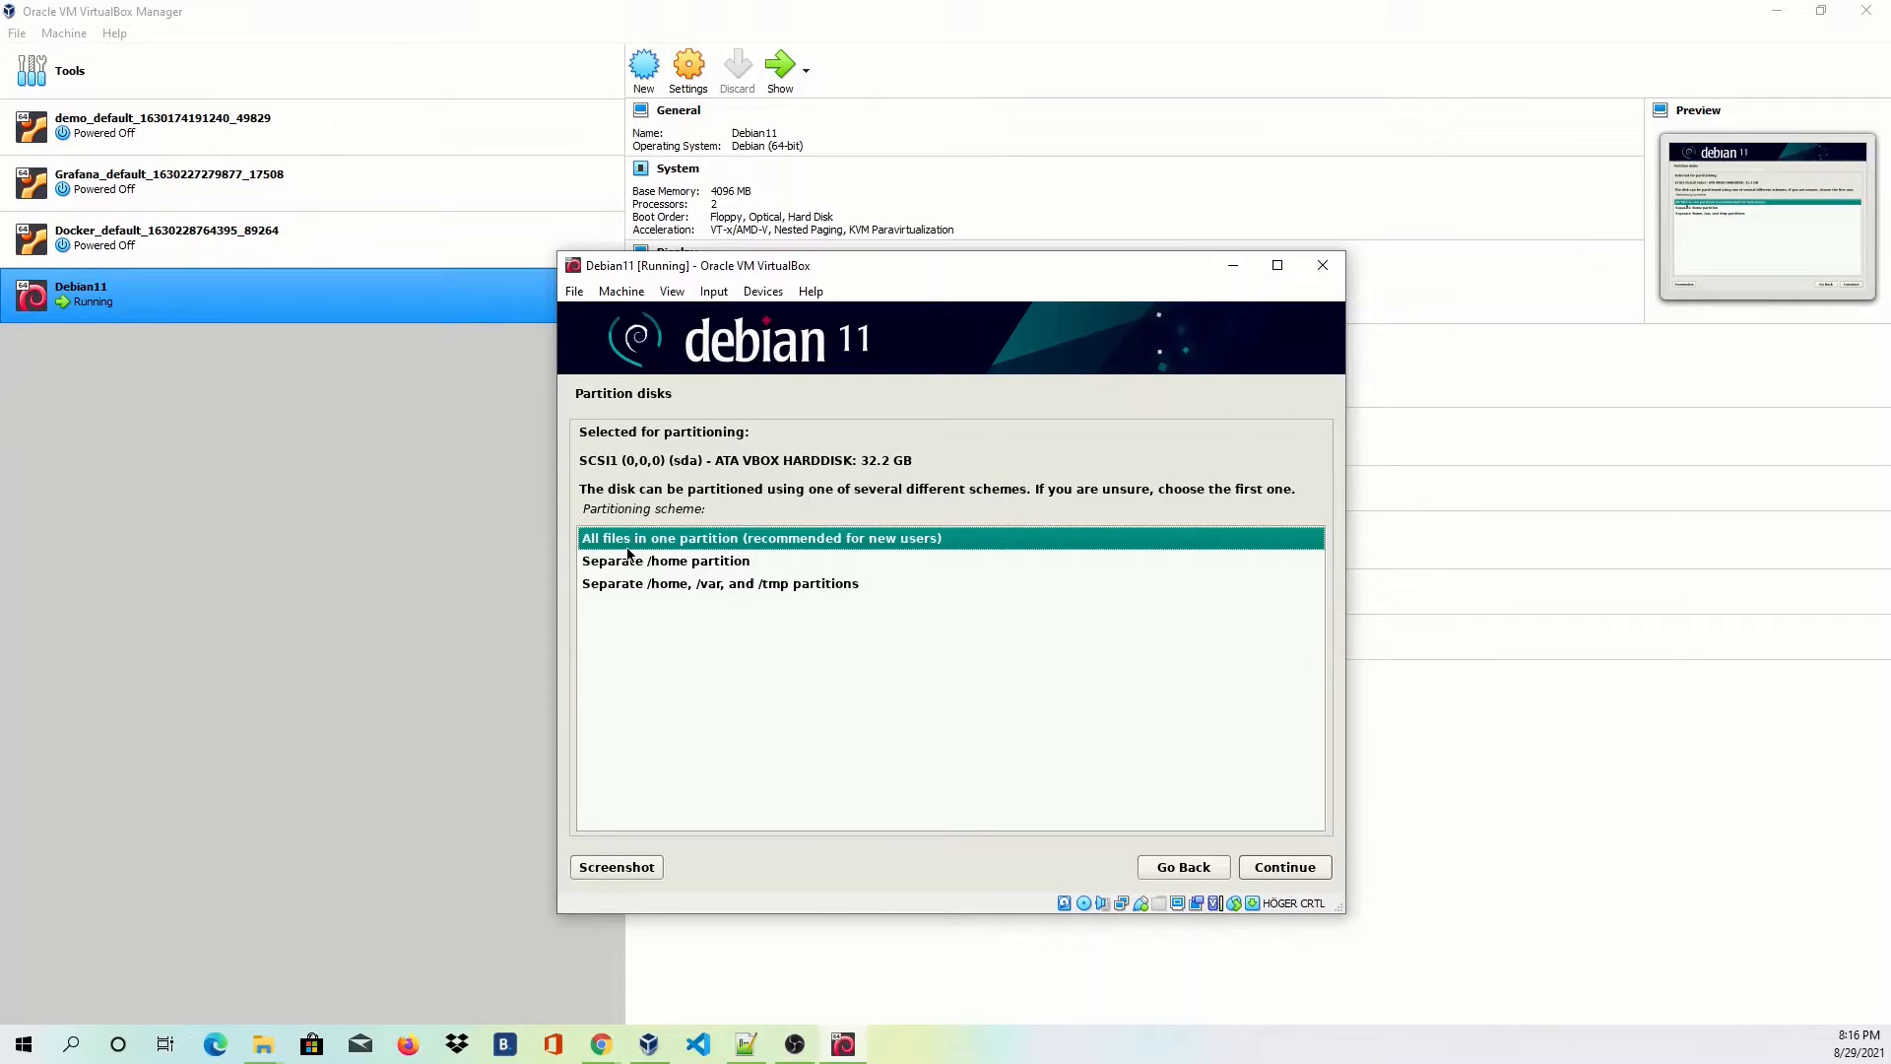
pyautogui.click(694, 583)
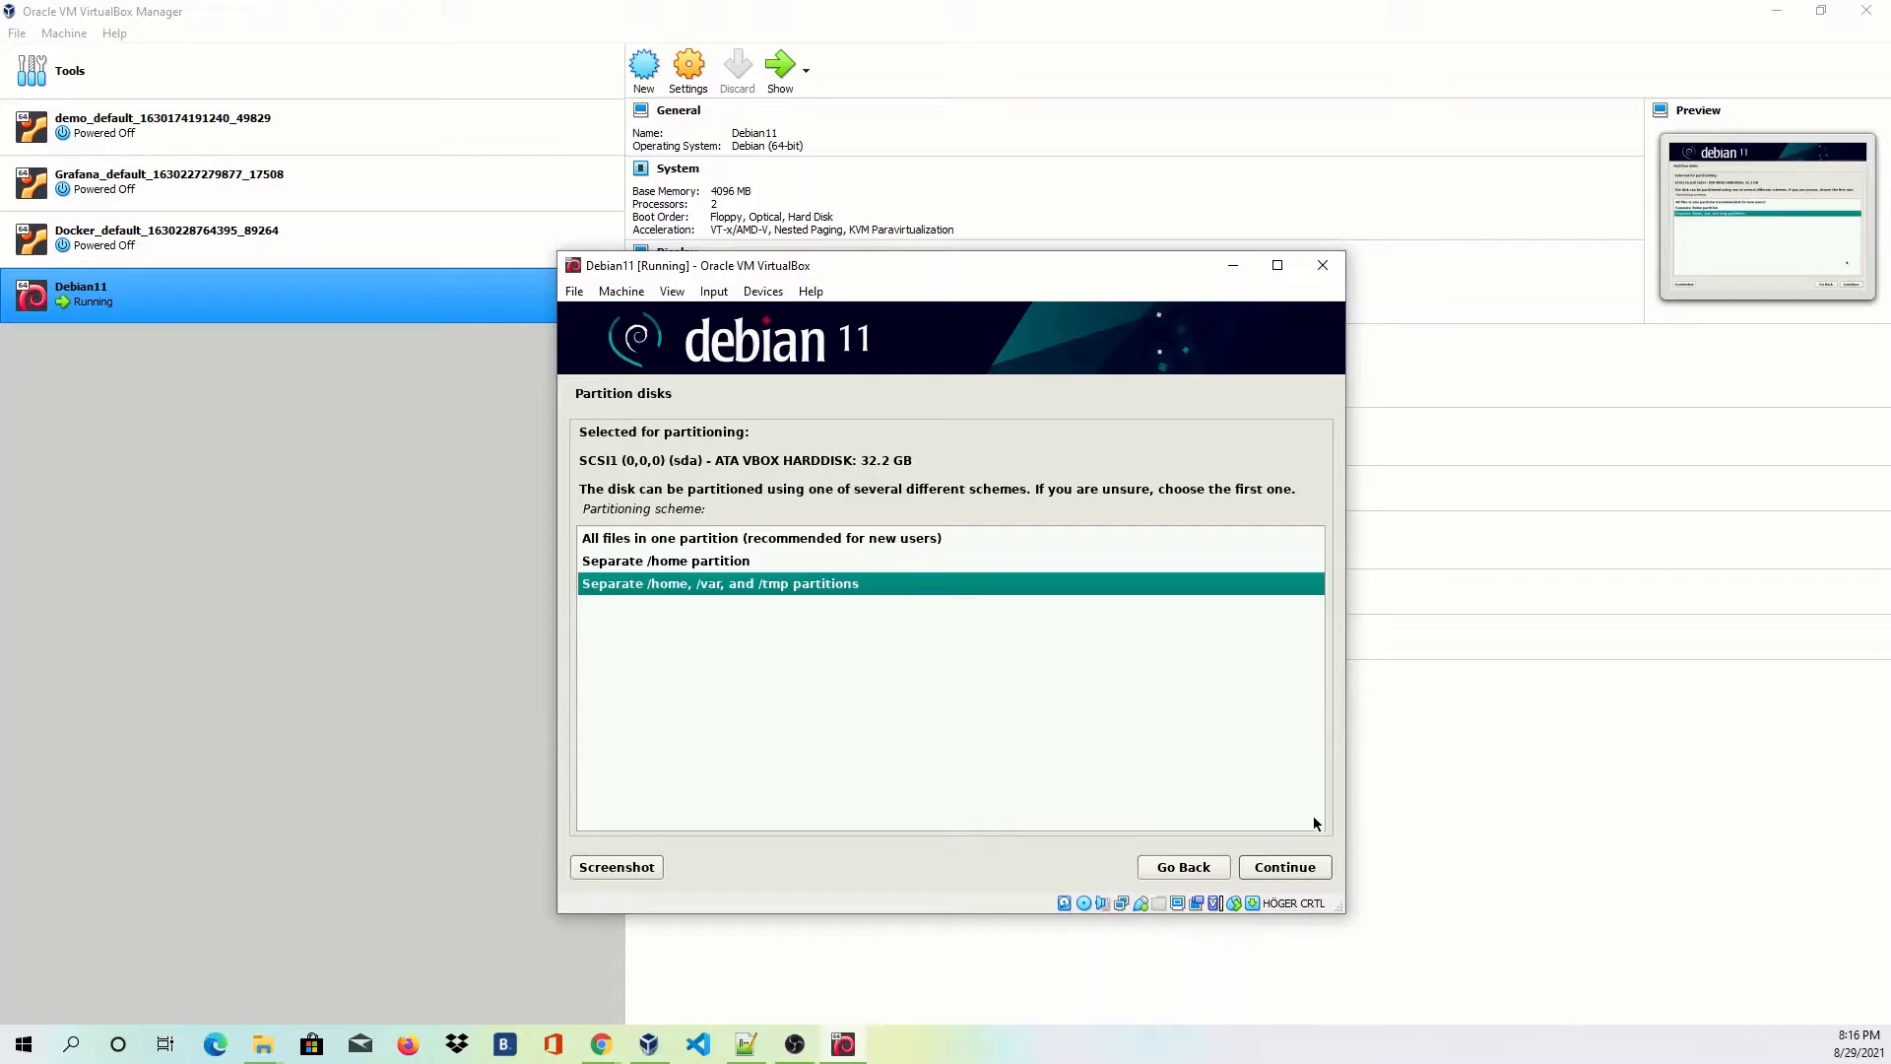
pyautogui.click(1273, 867)
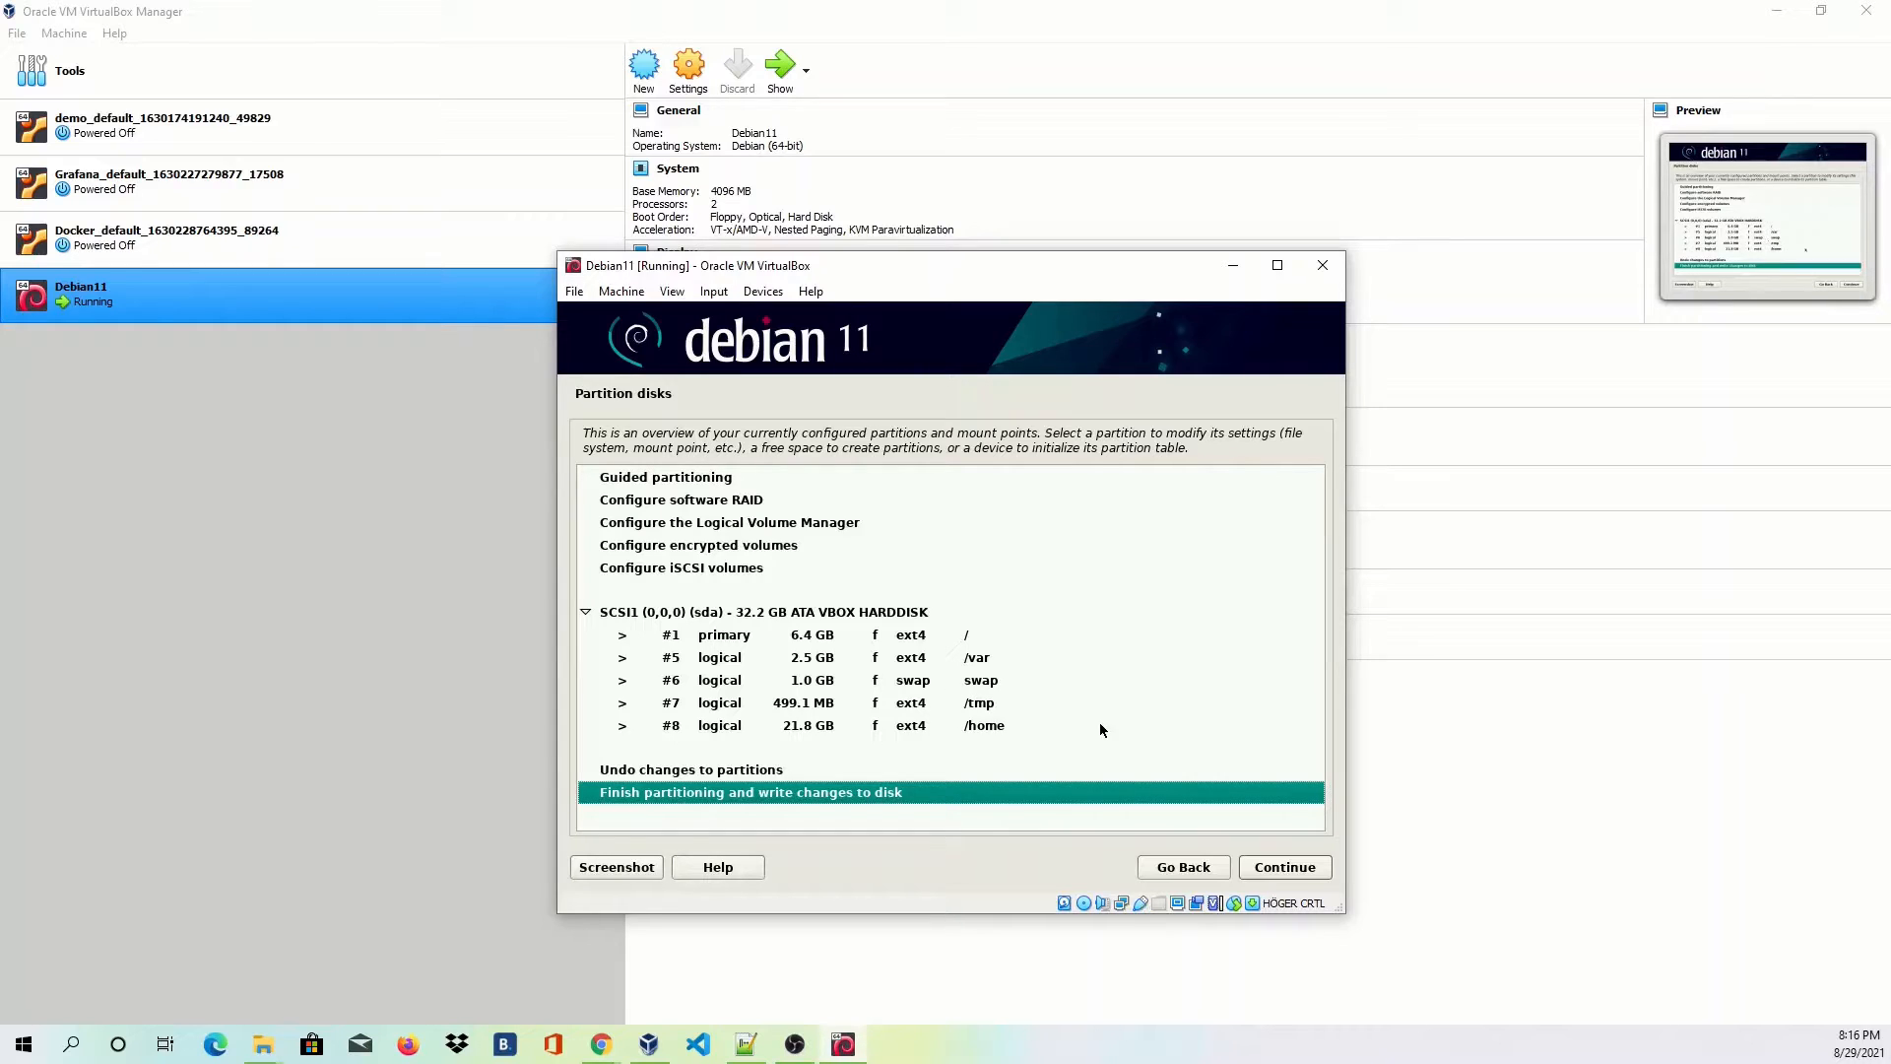
pyautogui.click(1290, 871)
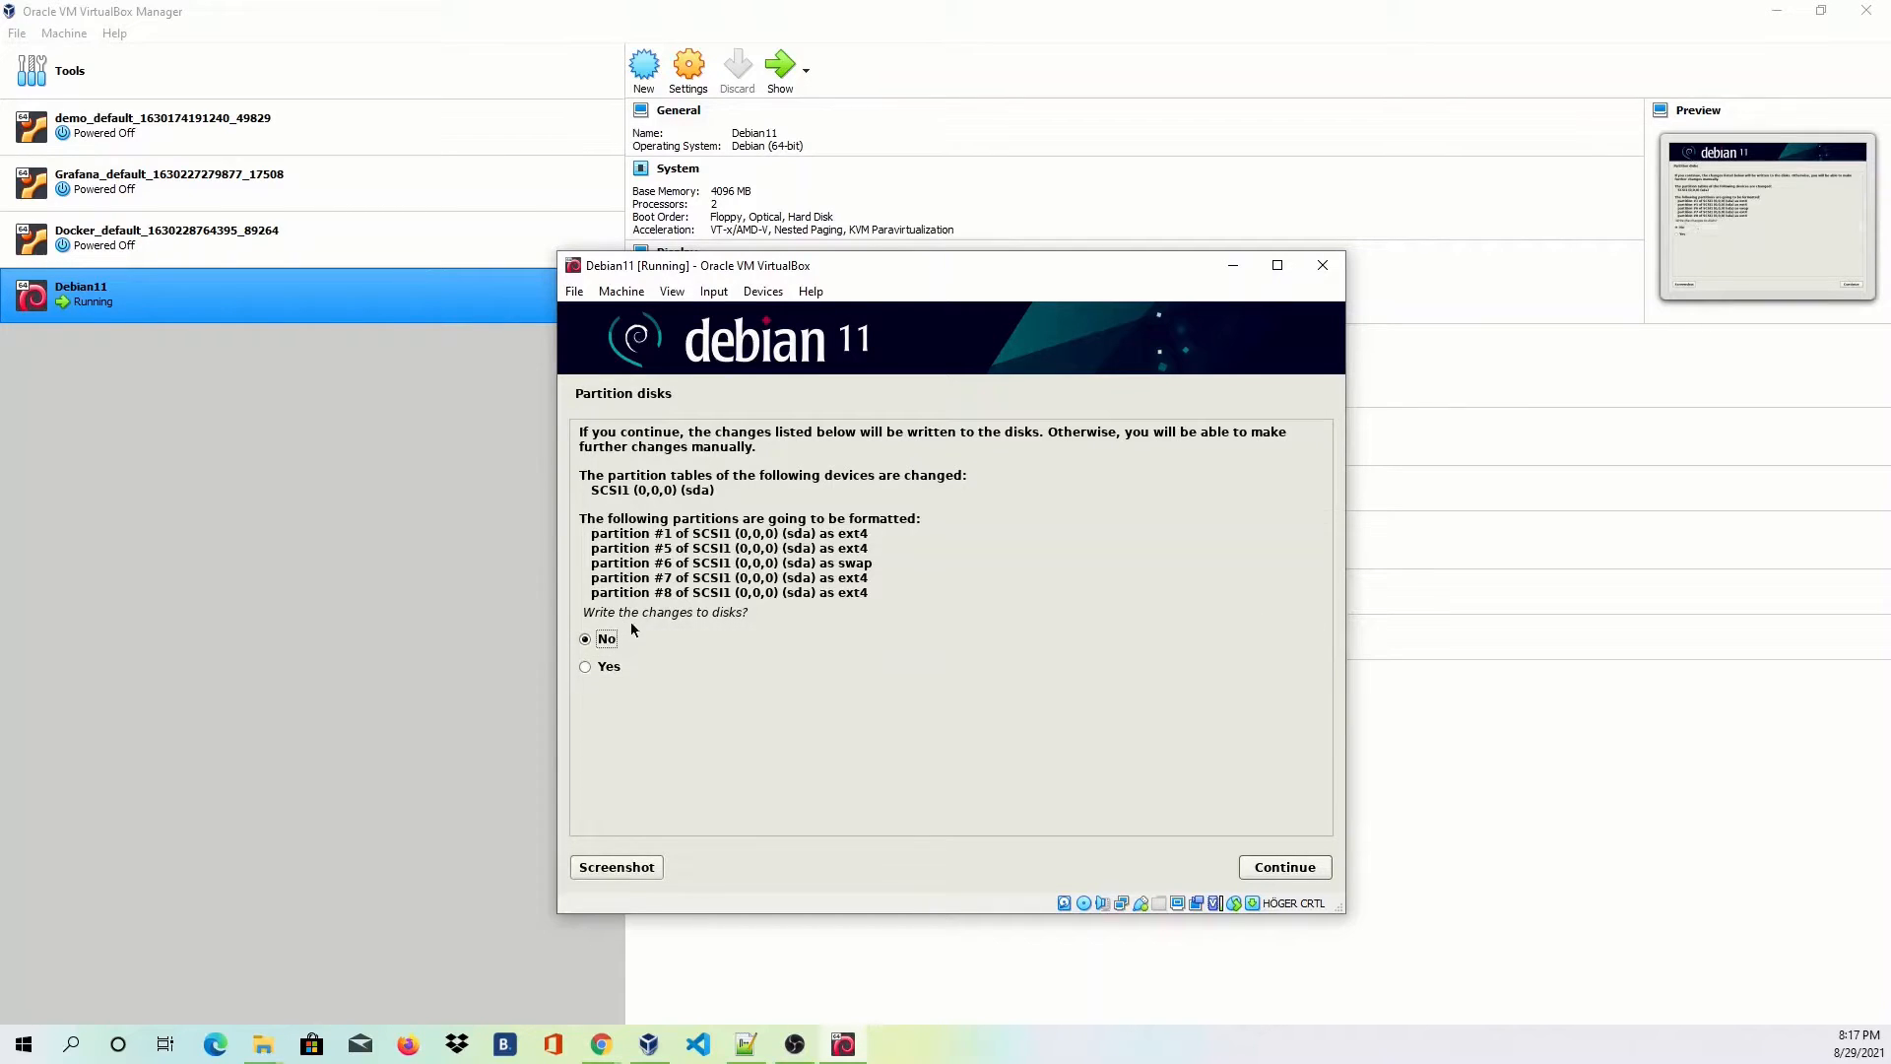
# Answer Yes to writing the partition changes to disk and let the base system install.
pyautogui.click(616, 667)
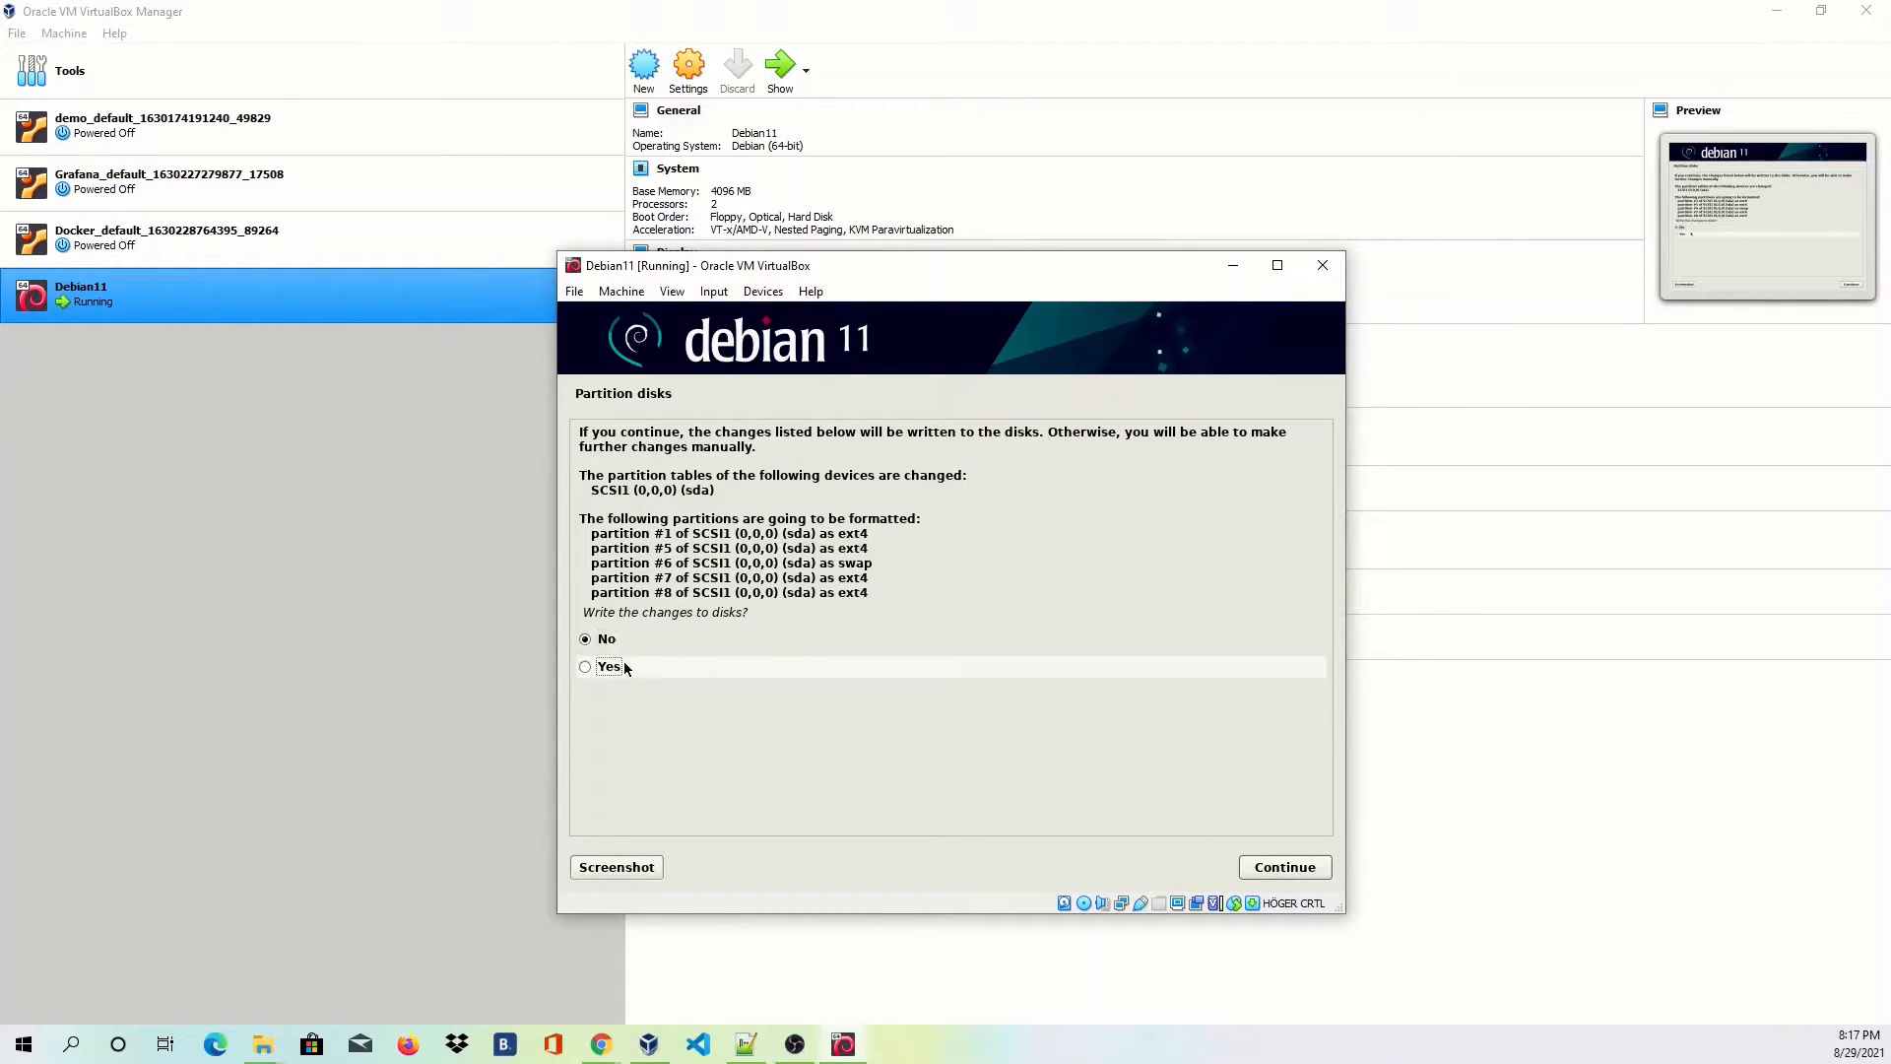
pyautogui.click(1298, 867)
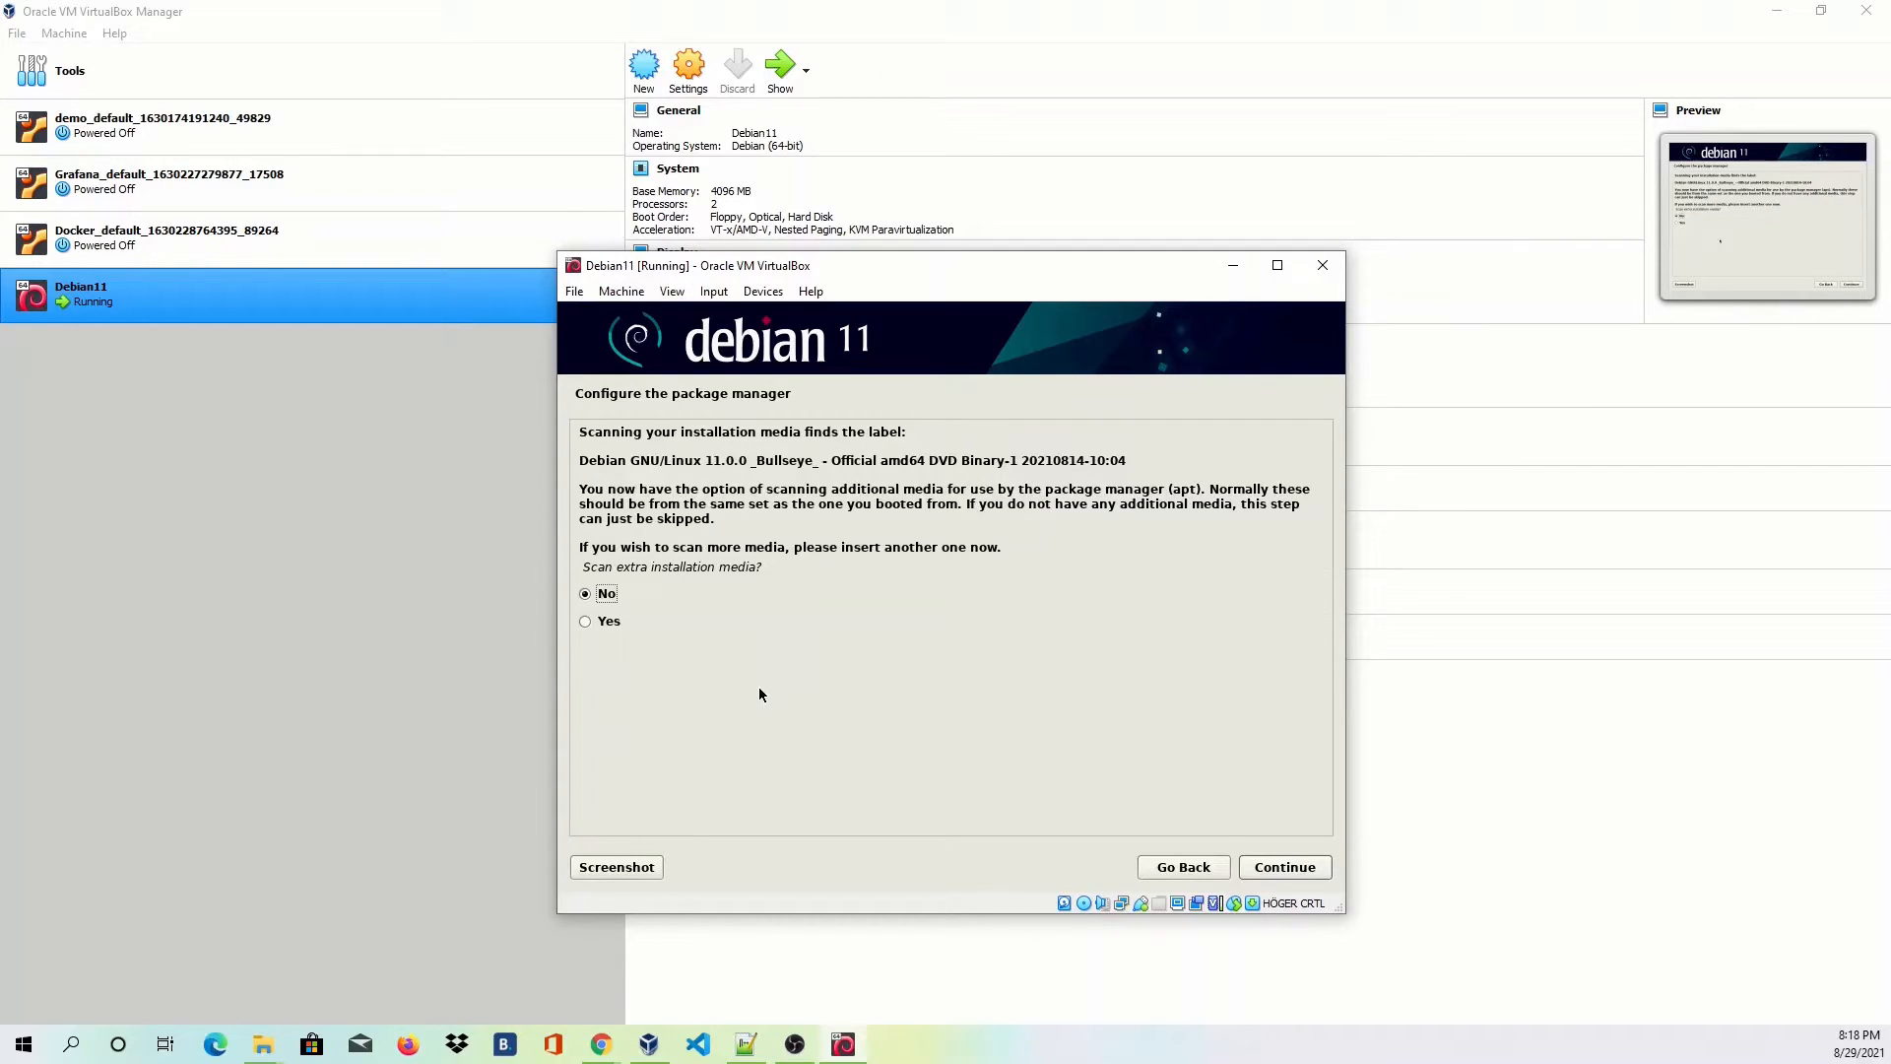
# Skip scanning extra installation media and choose to use a network mirror.
pyautogui.click(1286, 867)
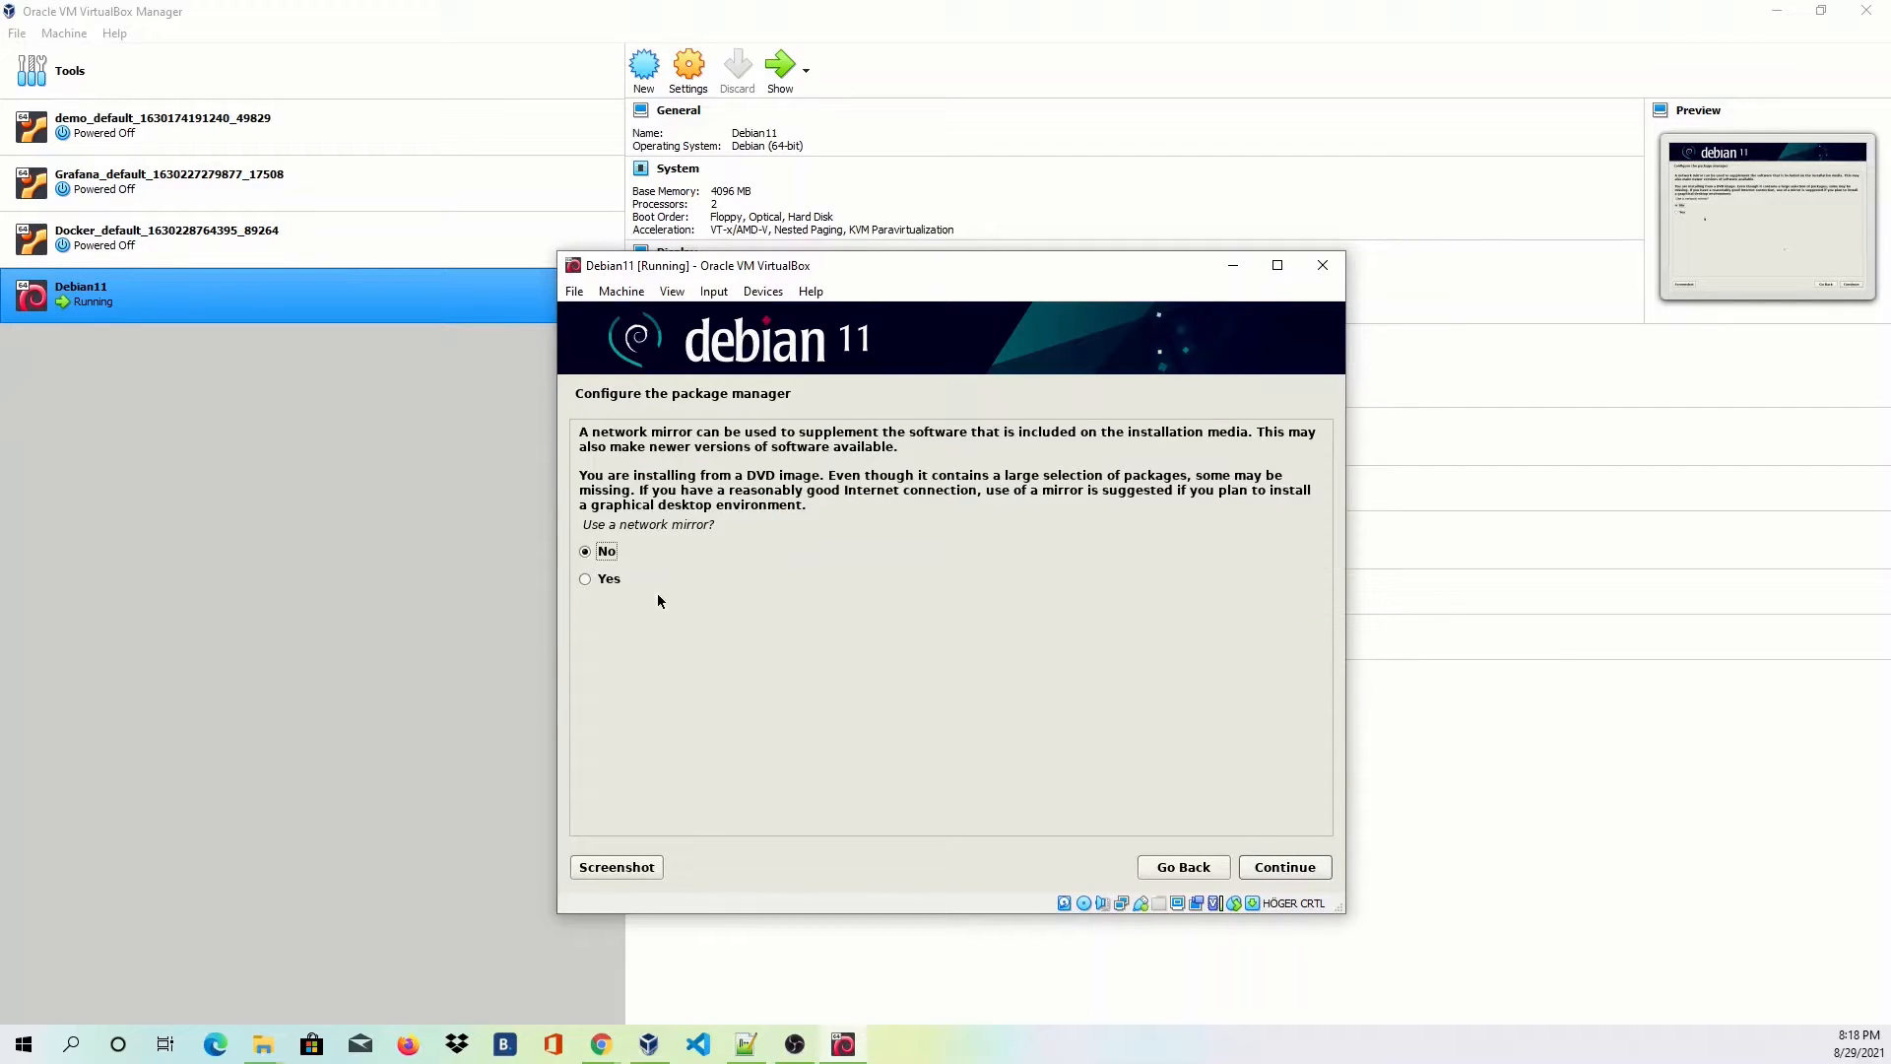
pyautogui.click(607, 583)
pyautogui.click(1298, 867)
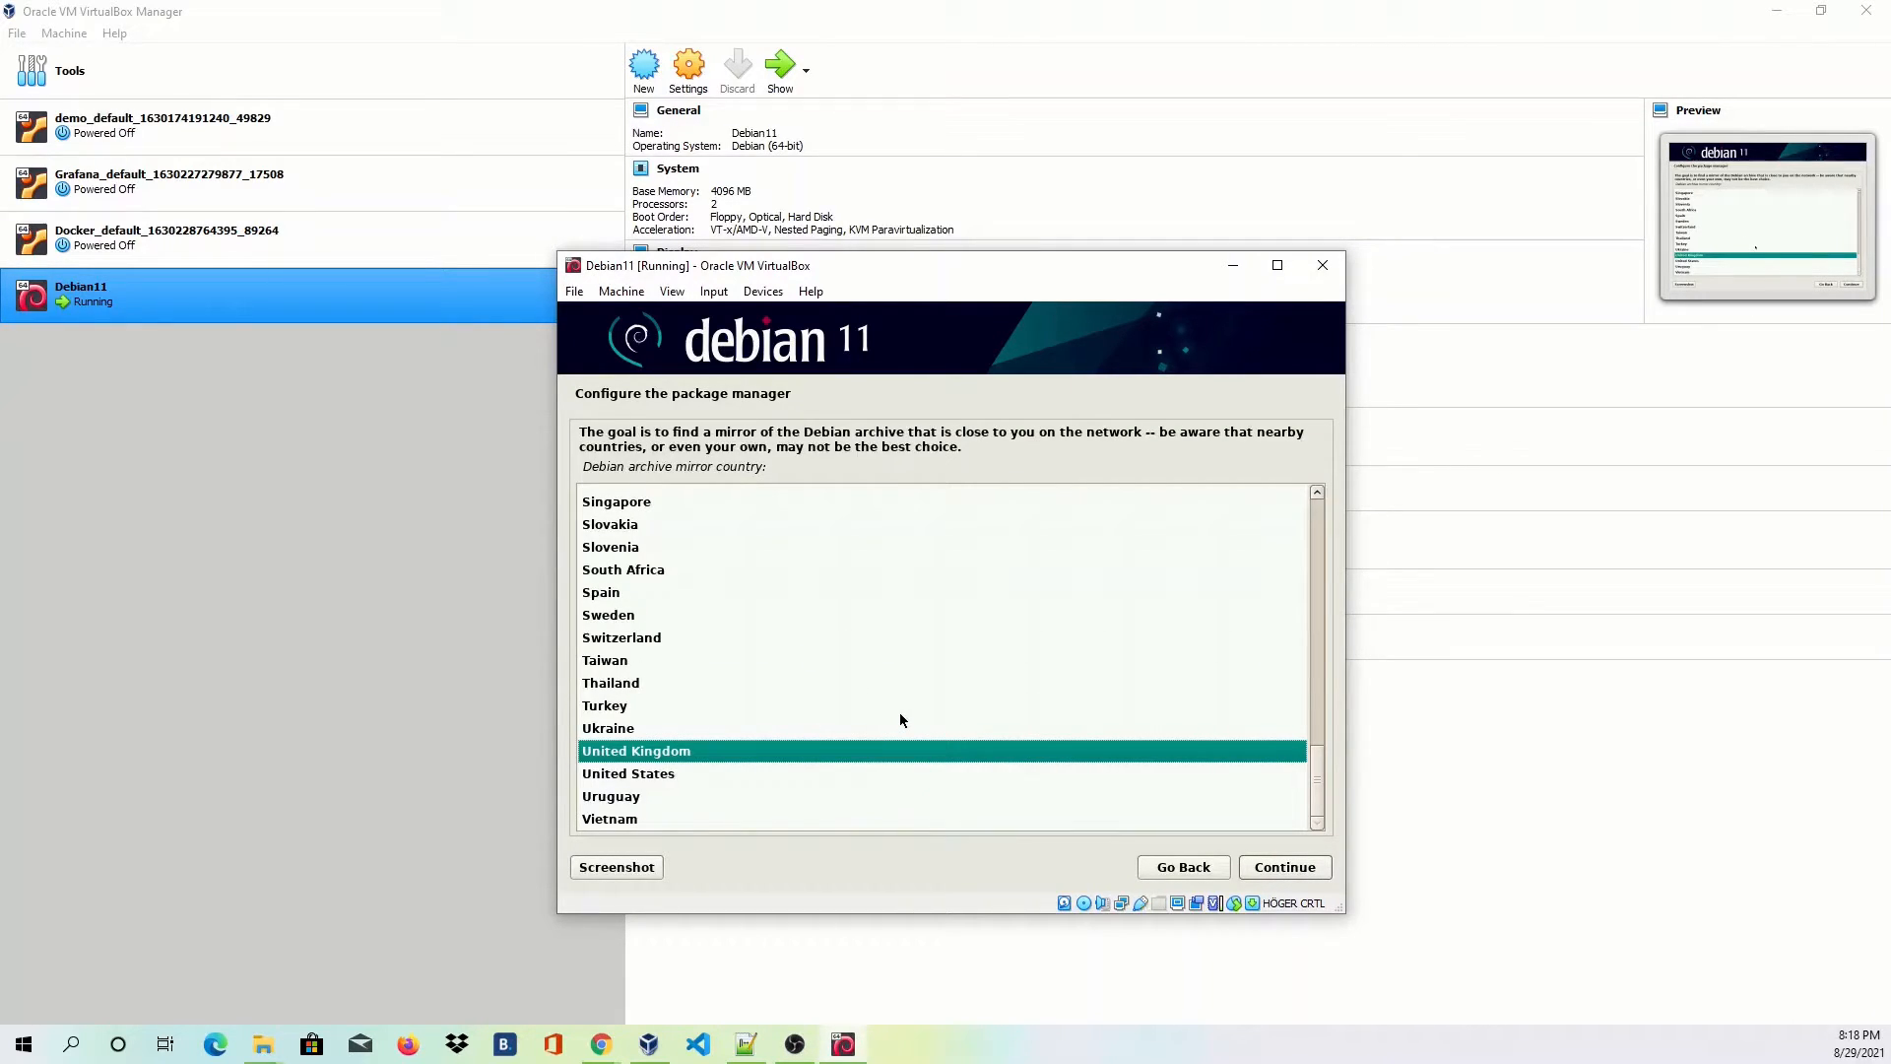
# Pick the United Kingdom deb.debian.org mirror and leave the HTTP proxy blank.
pyautogui.click(1286, 869)
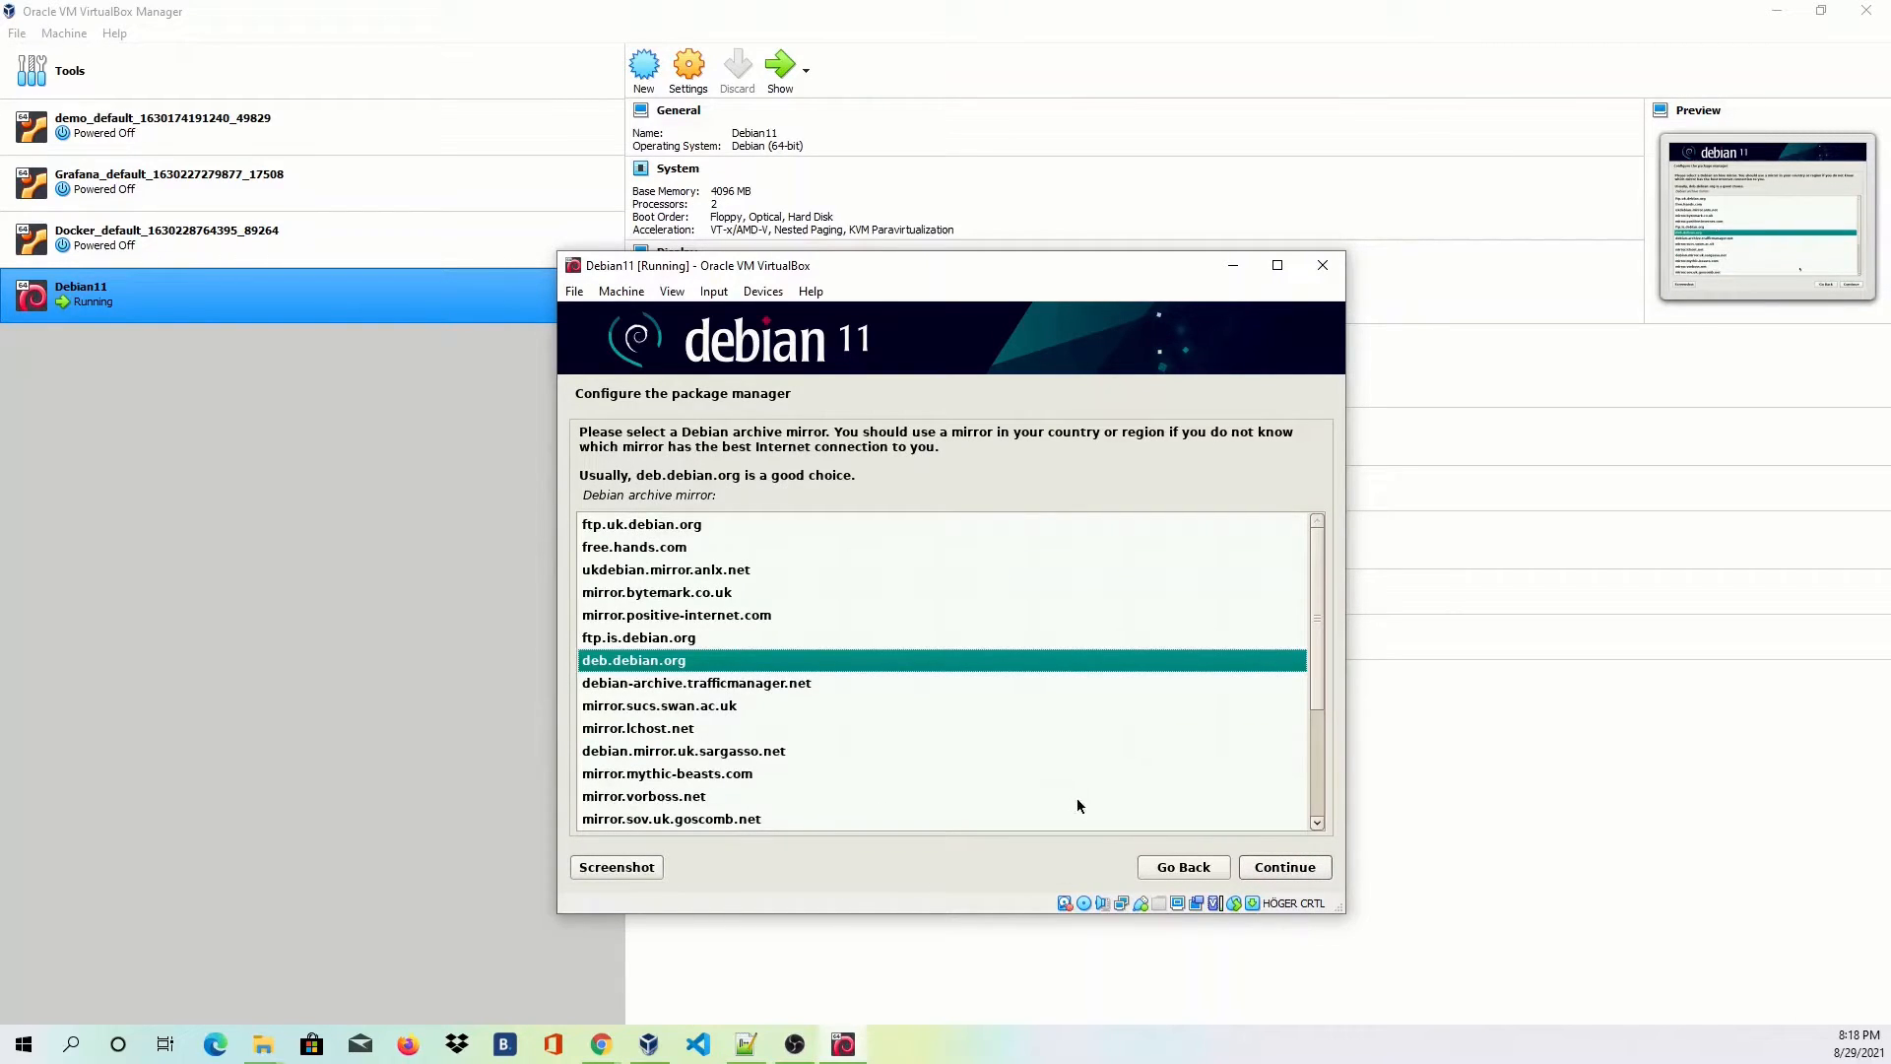
pyautogui.click(1303, 874)
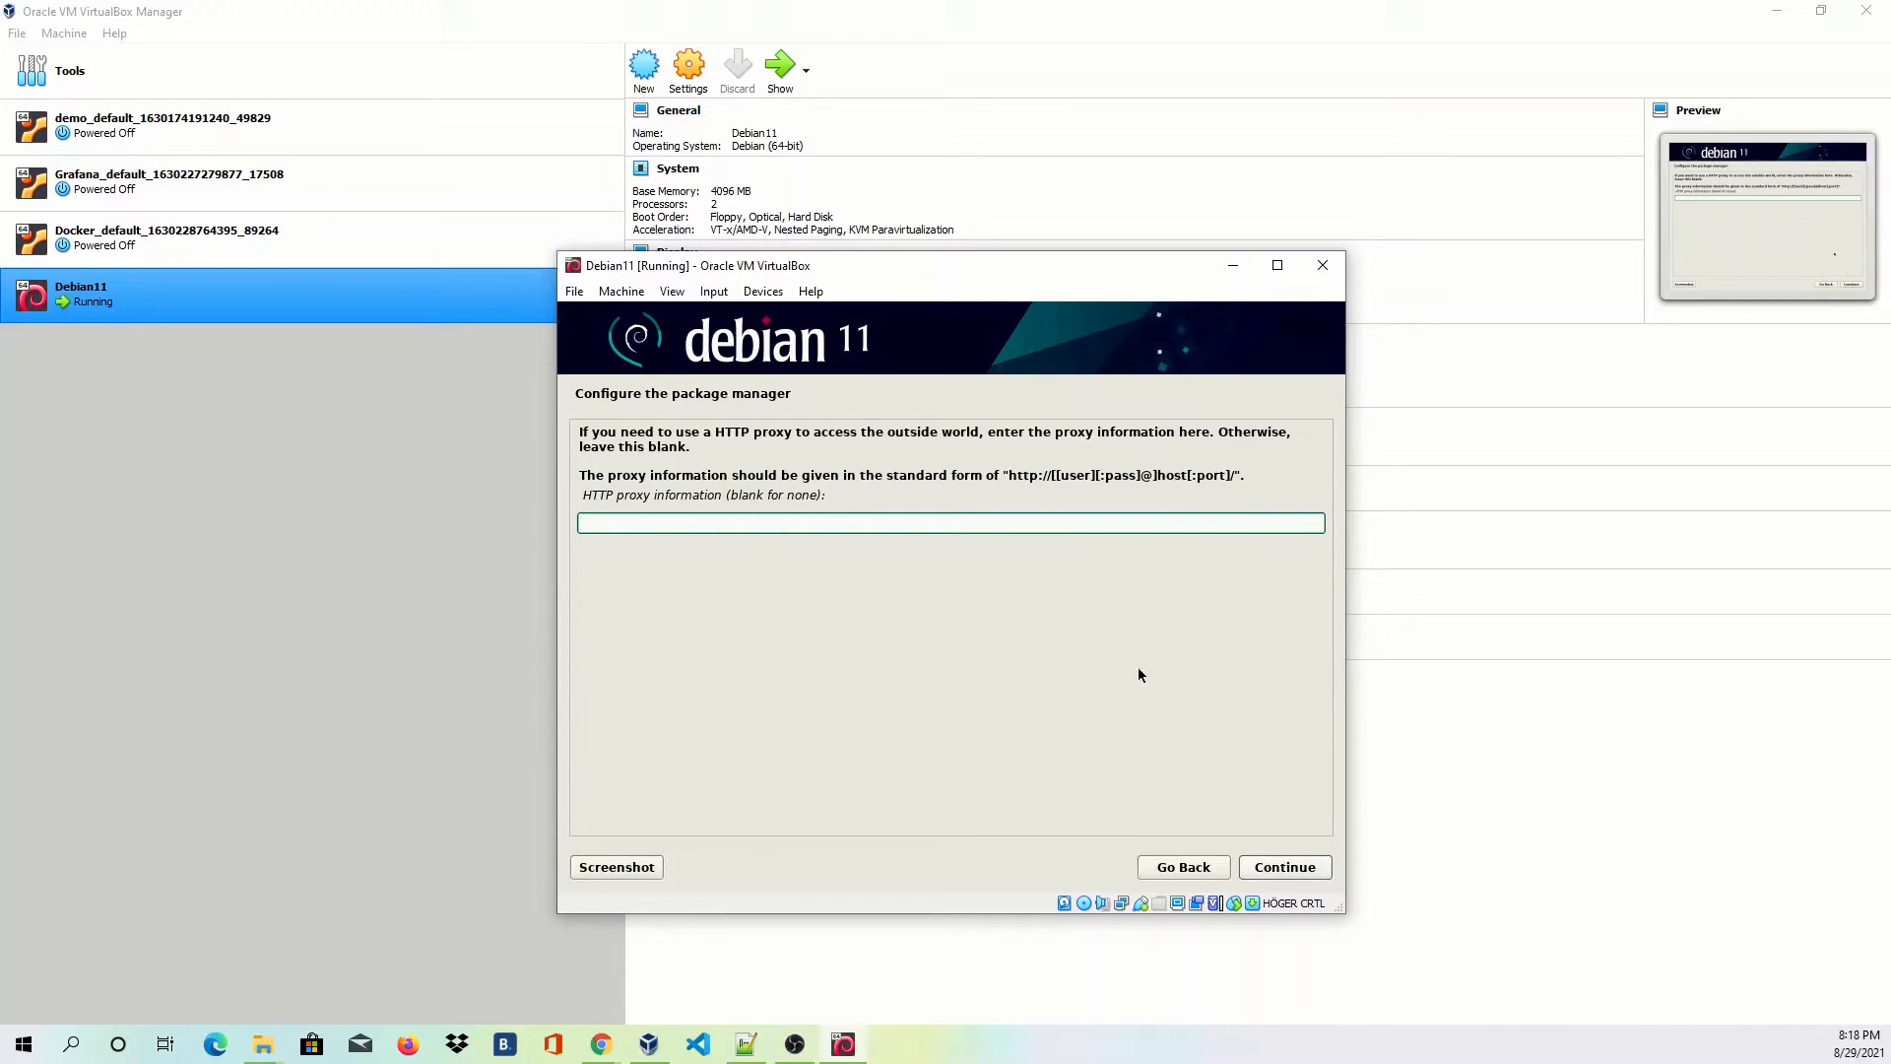
pyautogui.click(1290, 871)
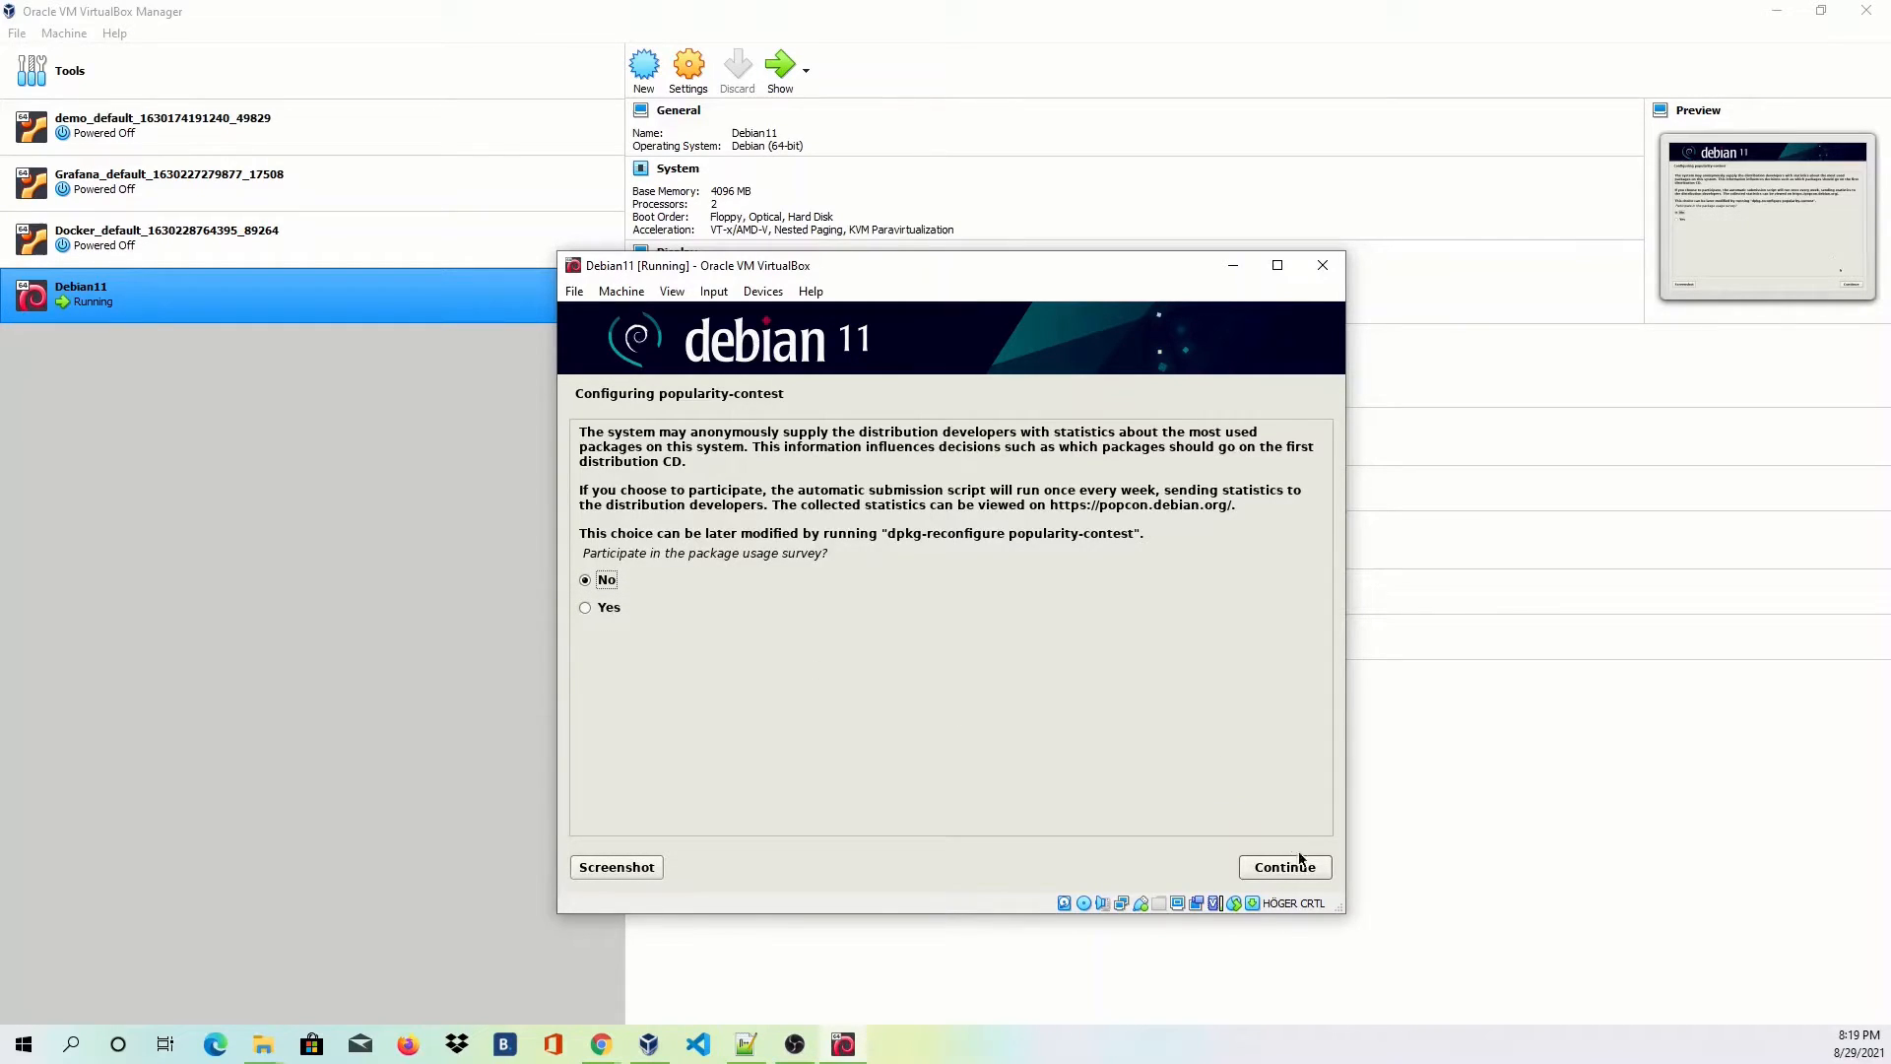
# Decline the popularity-contest survey, tick SSH server, and start installing the selected software.
pyautogui.click(1312, 871)
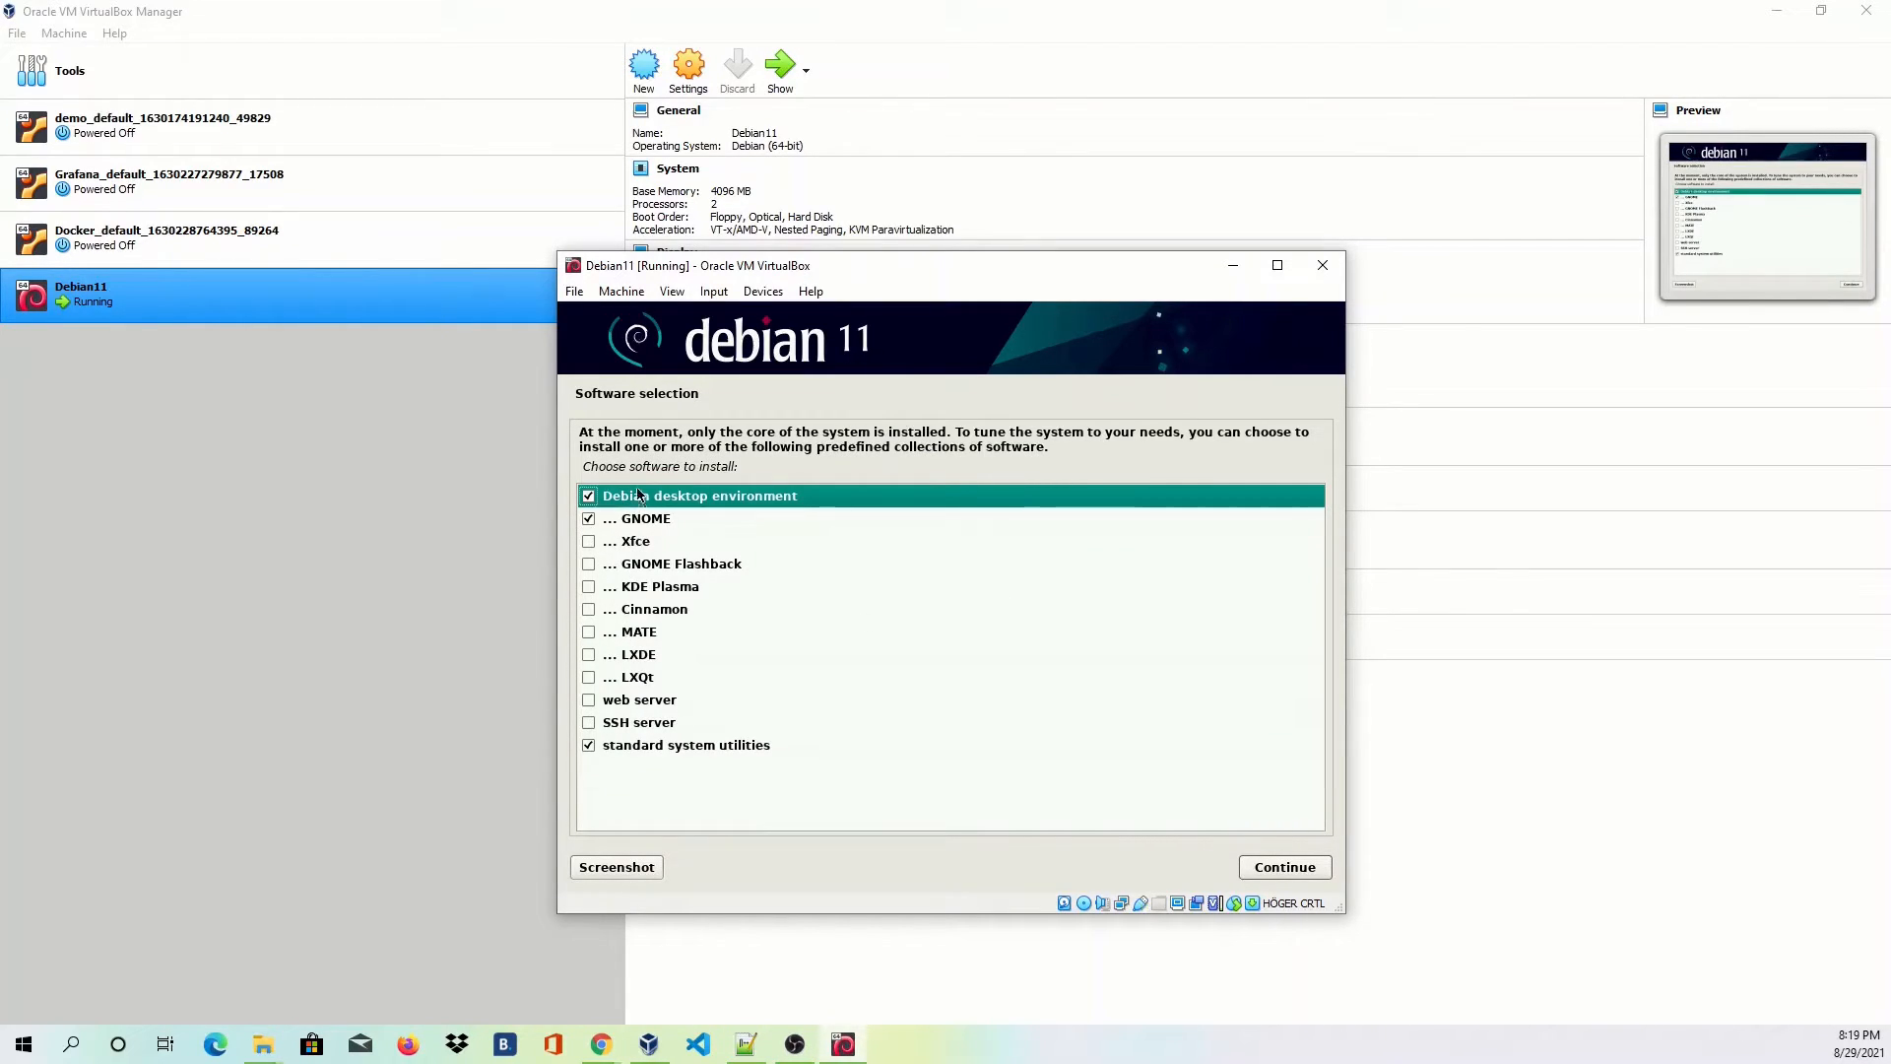
pyautogui.click(588, 724)
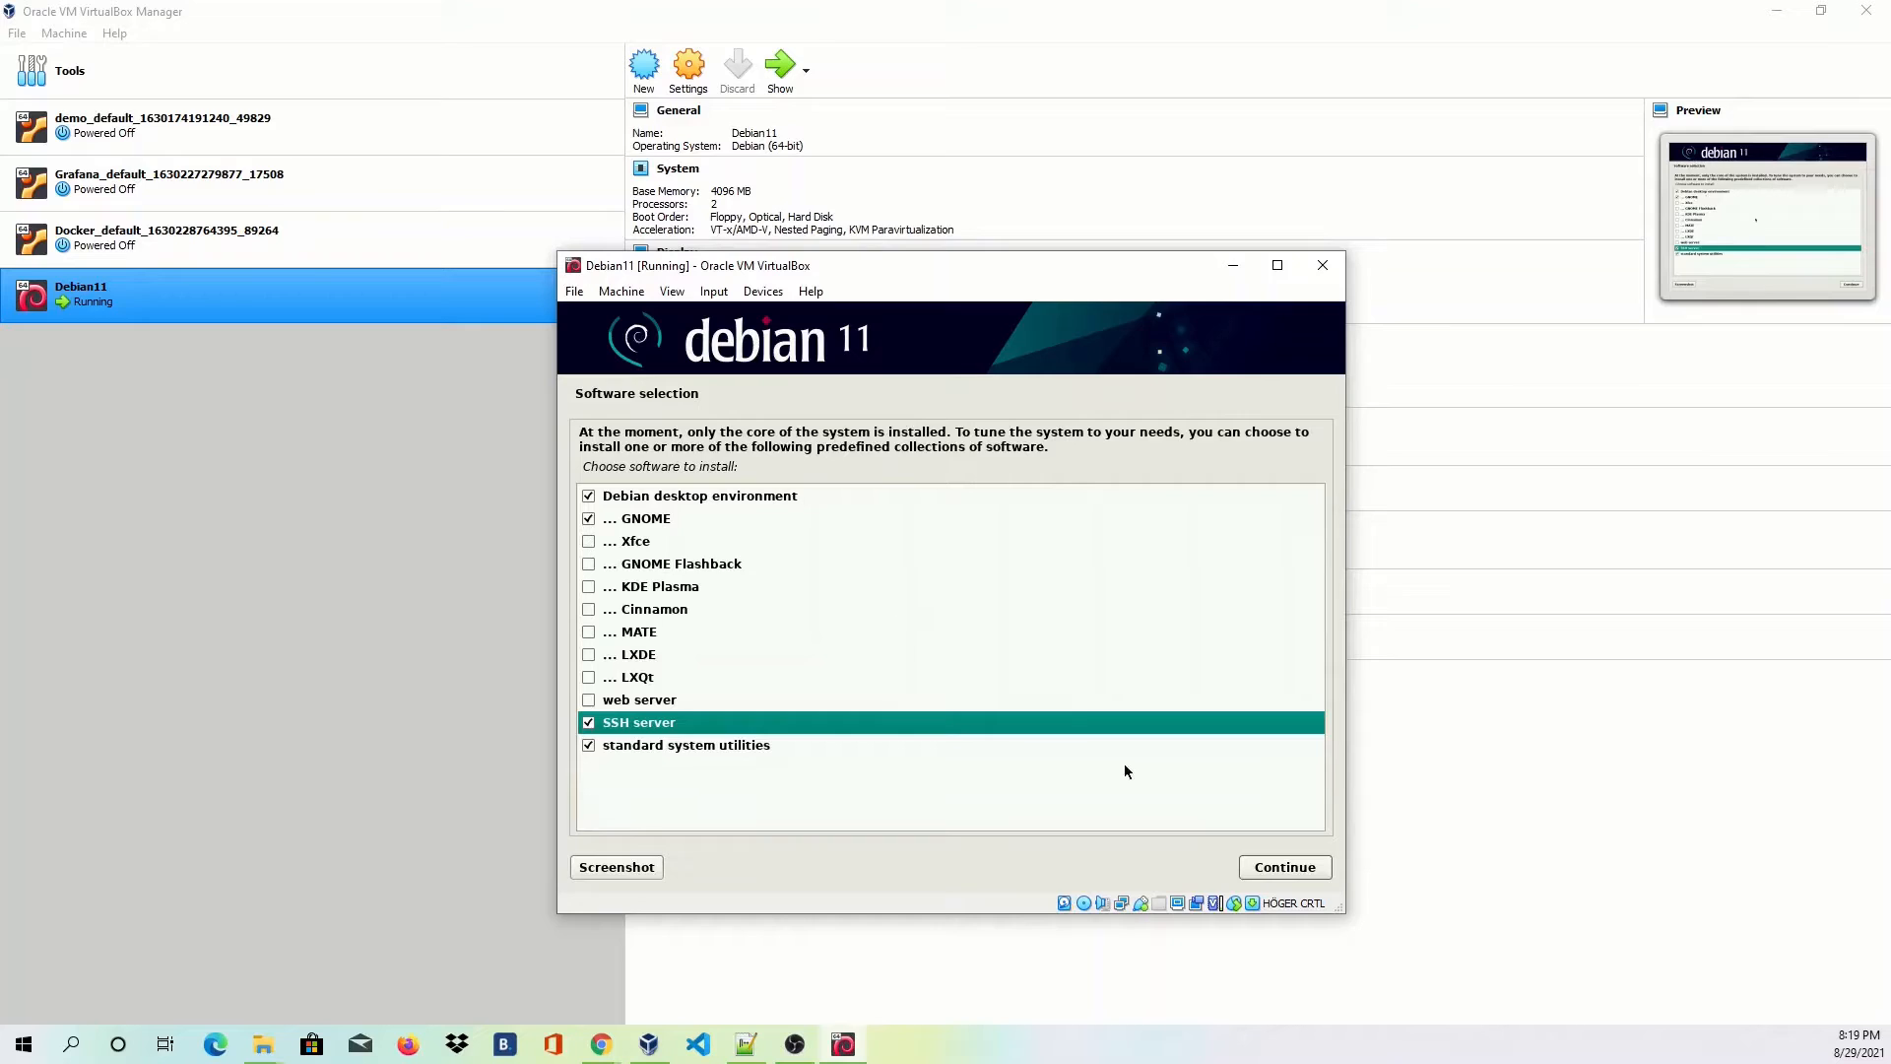
pyautogui.click(1269, 871)
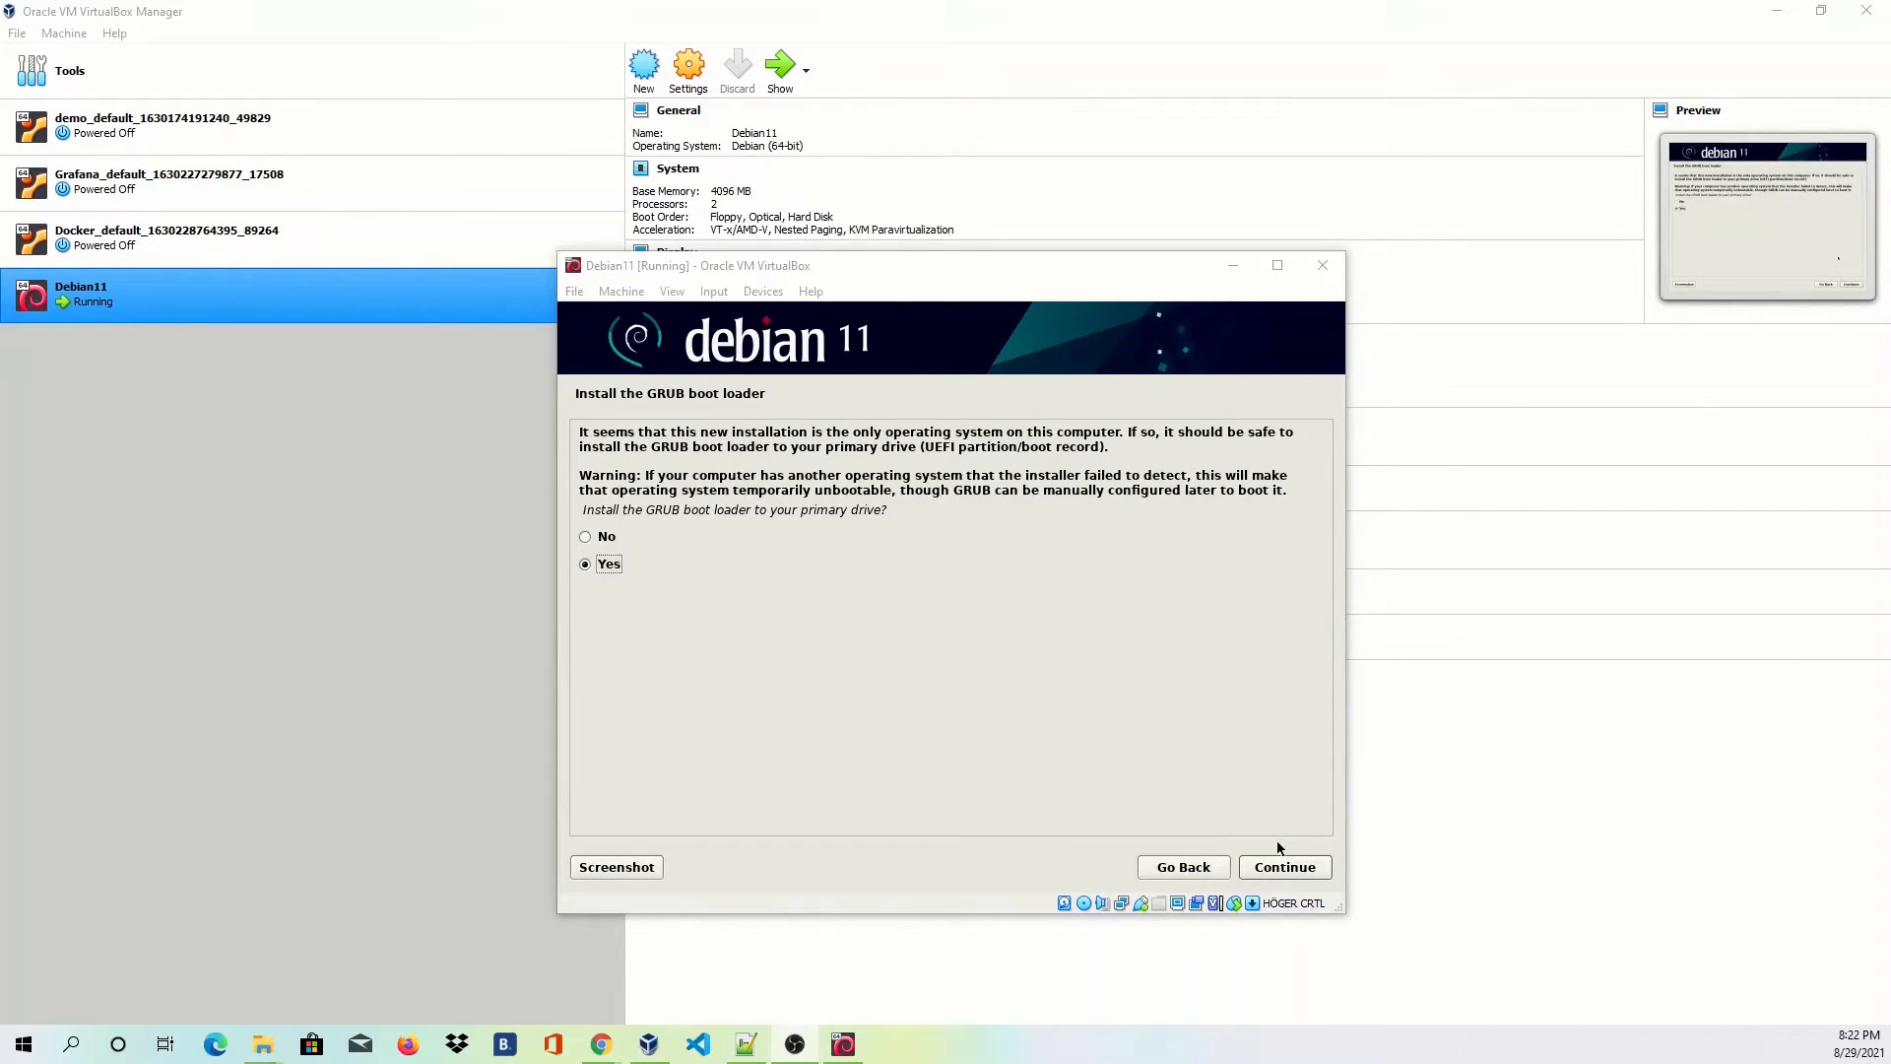
# Install the GRUB boot loader onto /dev/sda and finish the installation to reboot.
pyautogui.click(1282, 866)
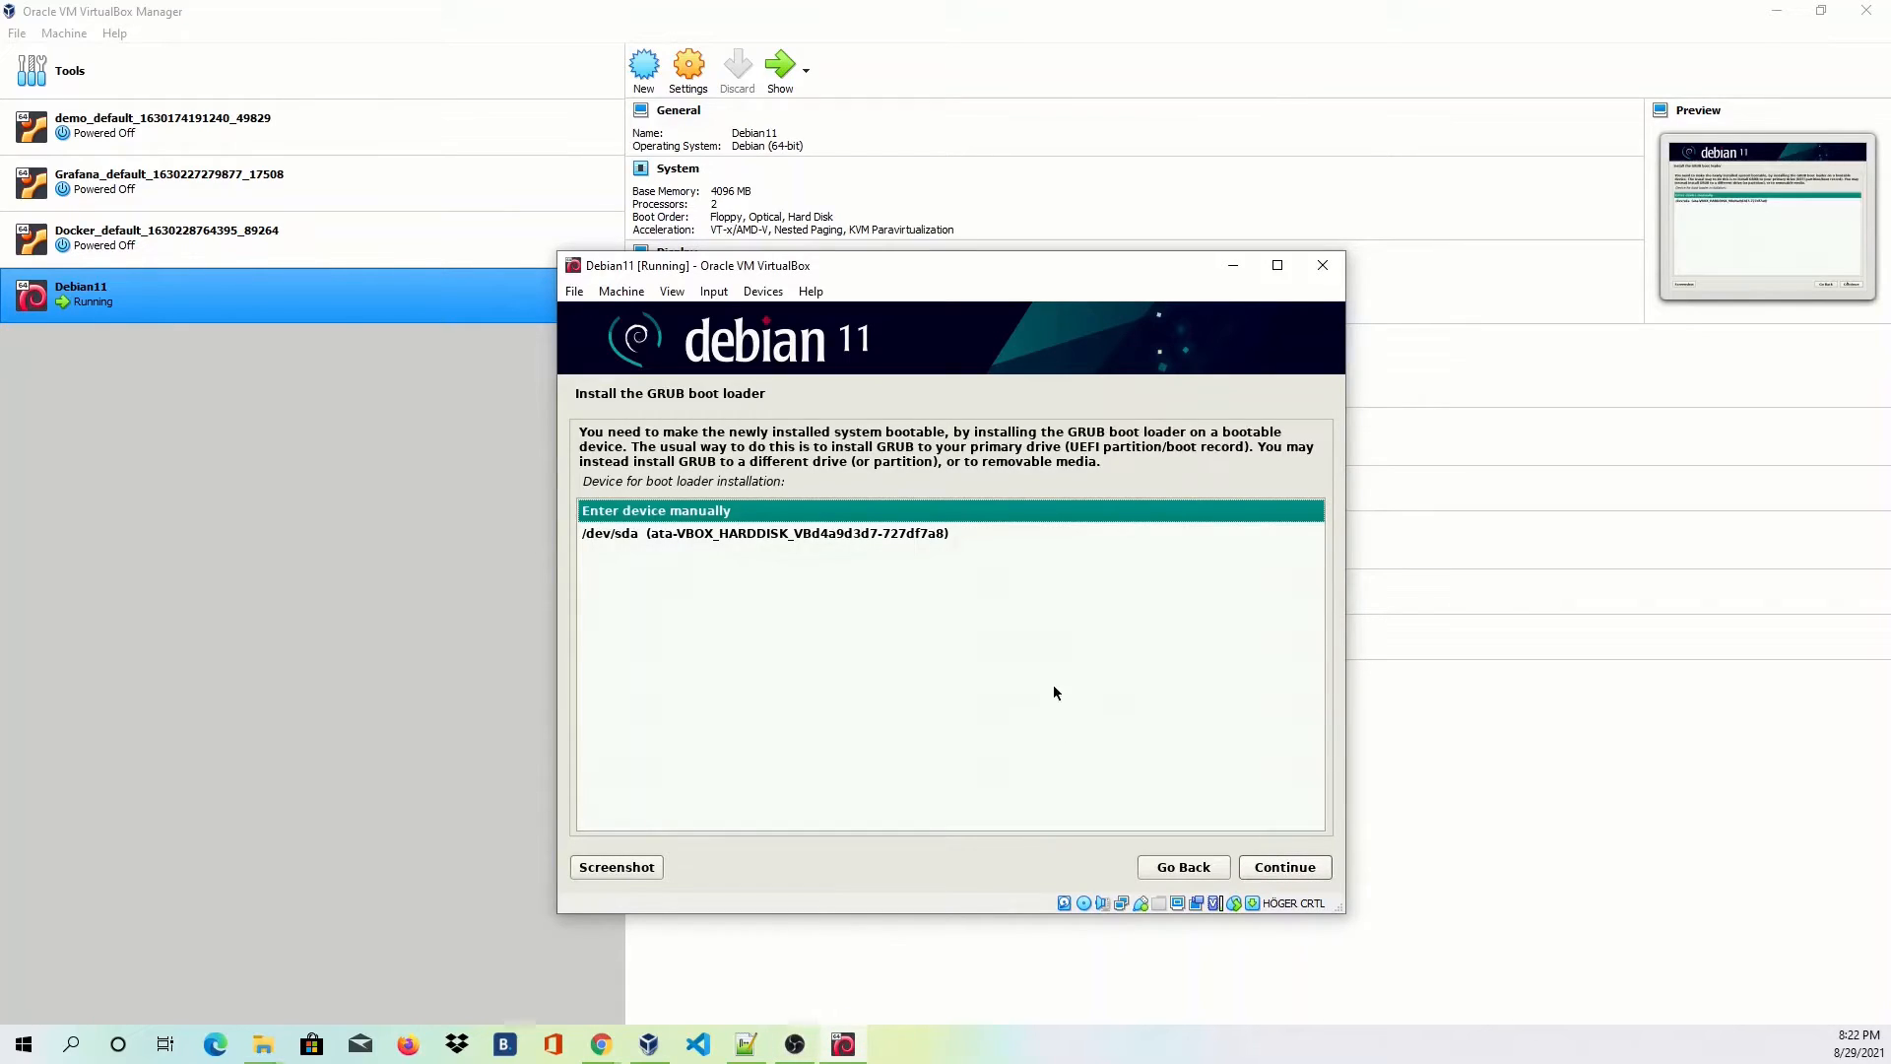
pyautogui.click(943, 533)
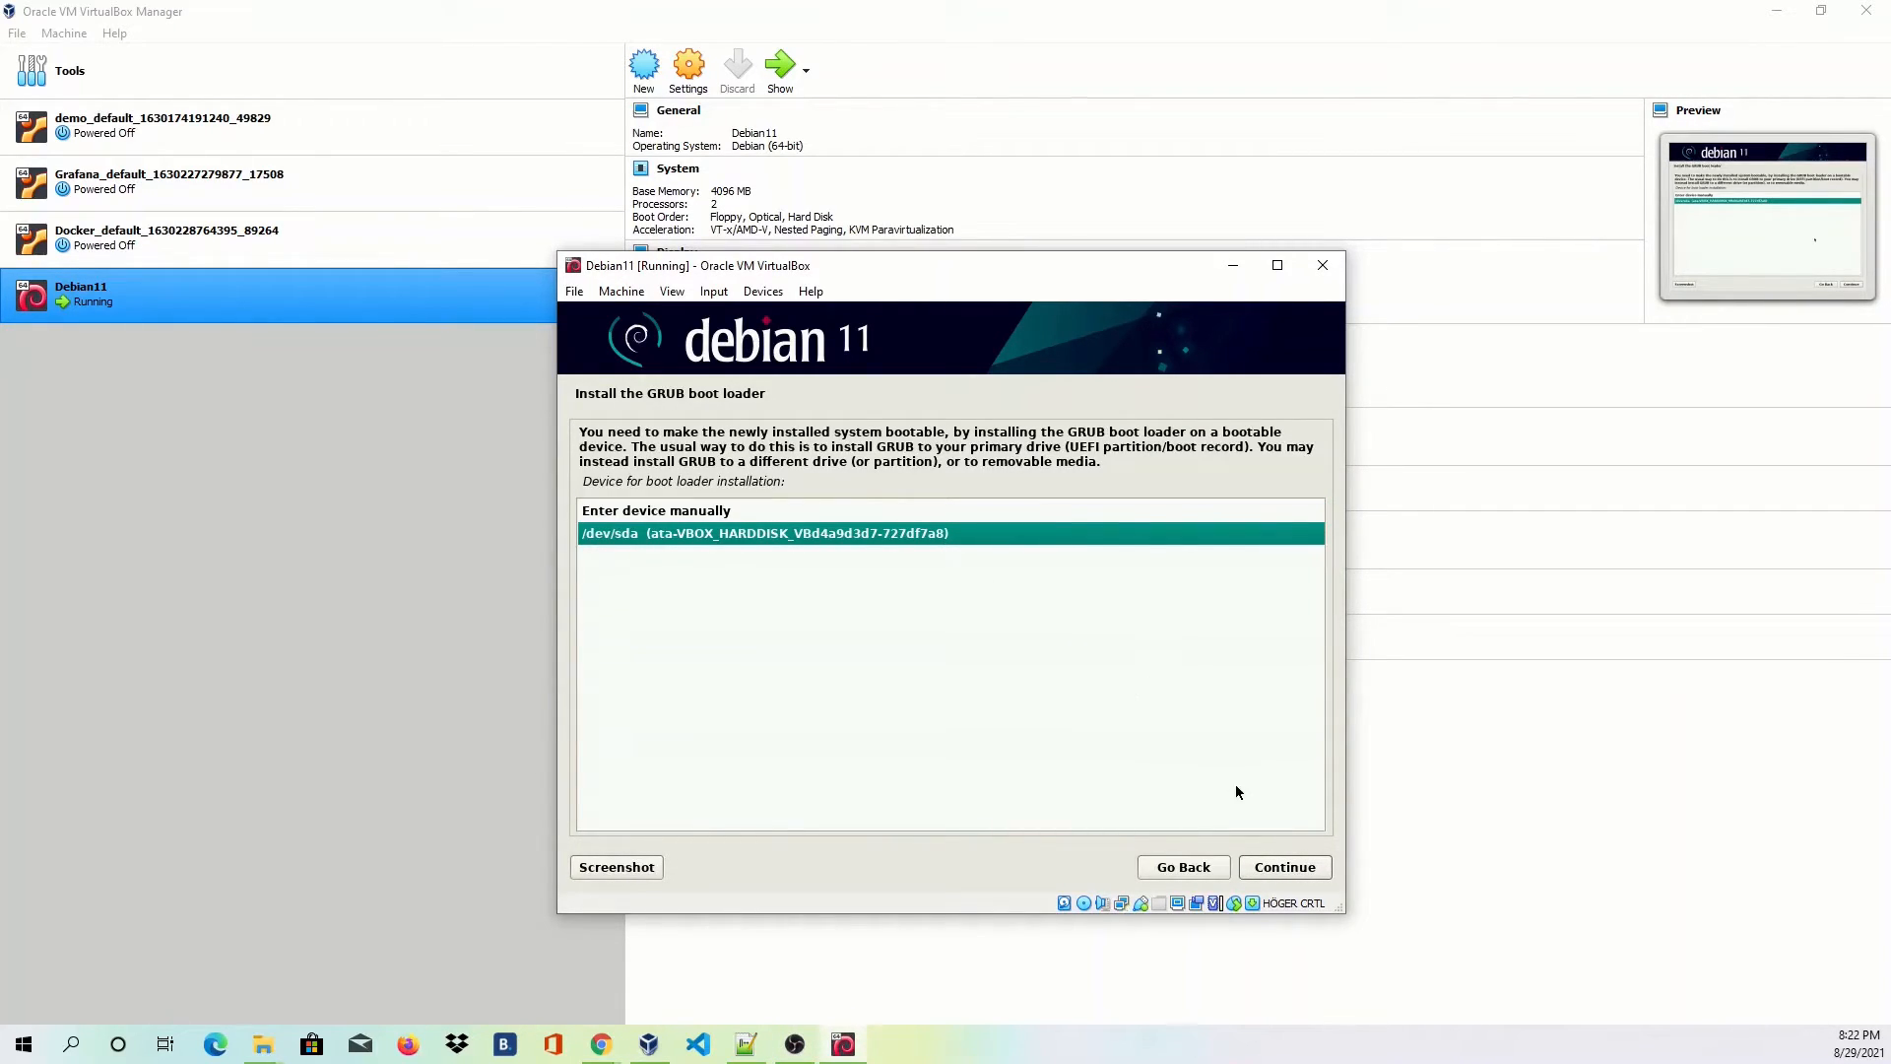
pyautogui.click(1291, 866)
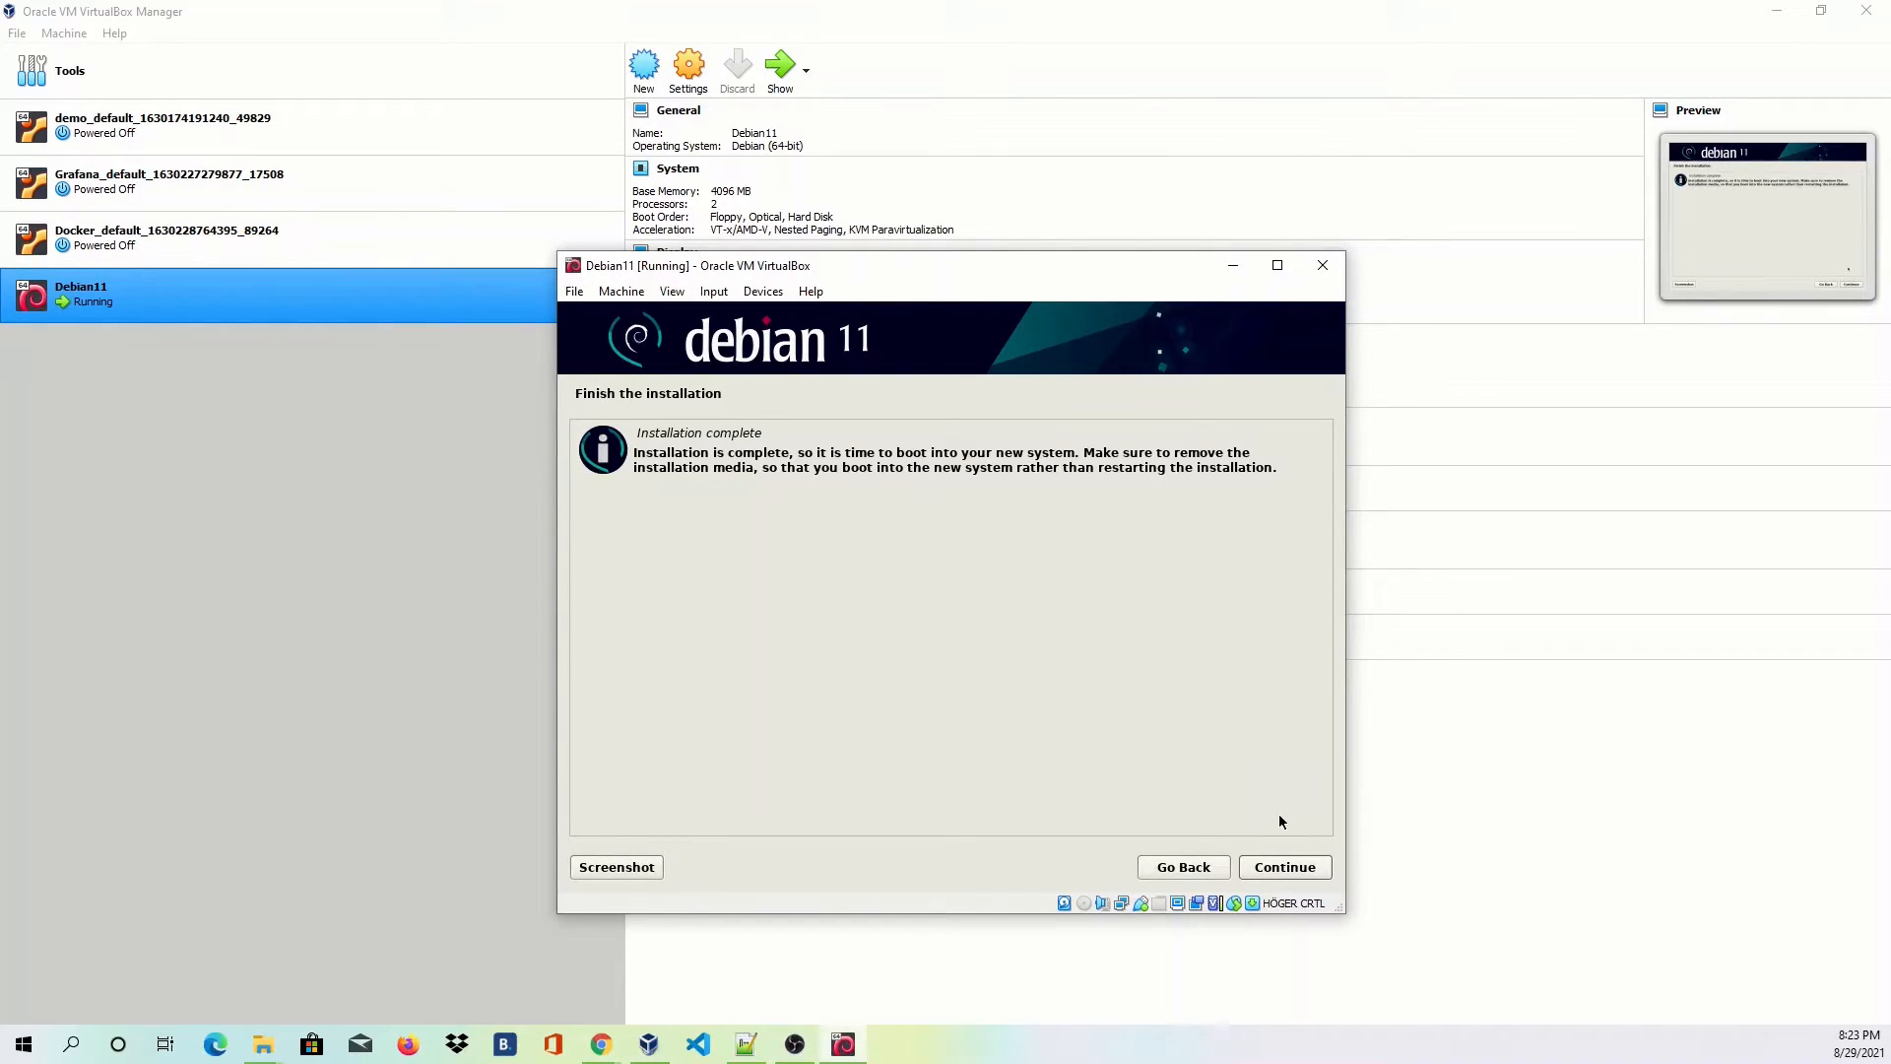
pyautogui.click(1285, 869)
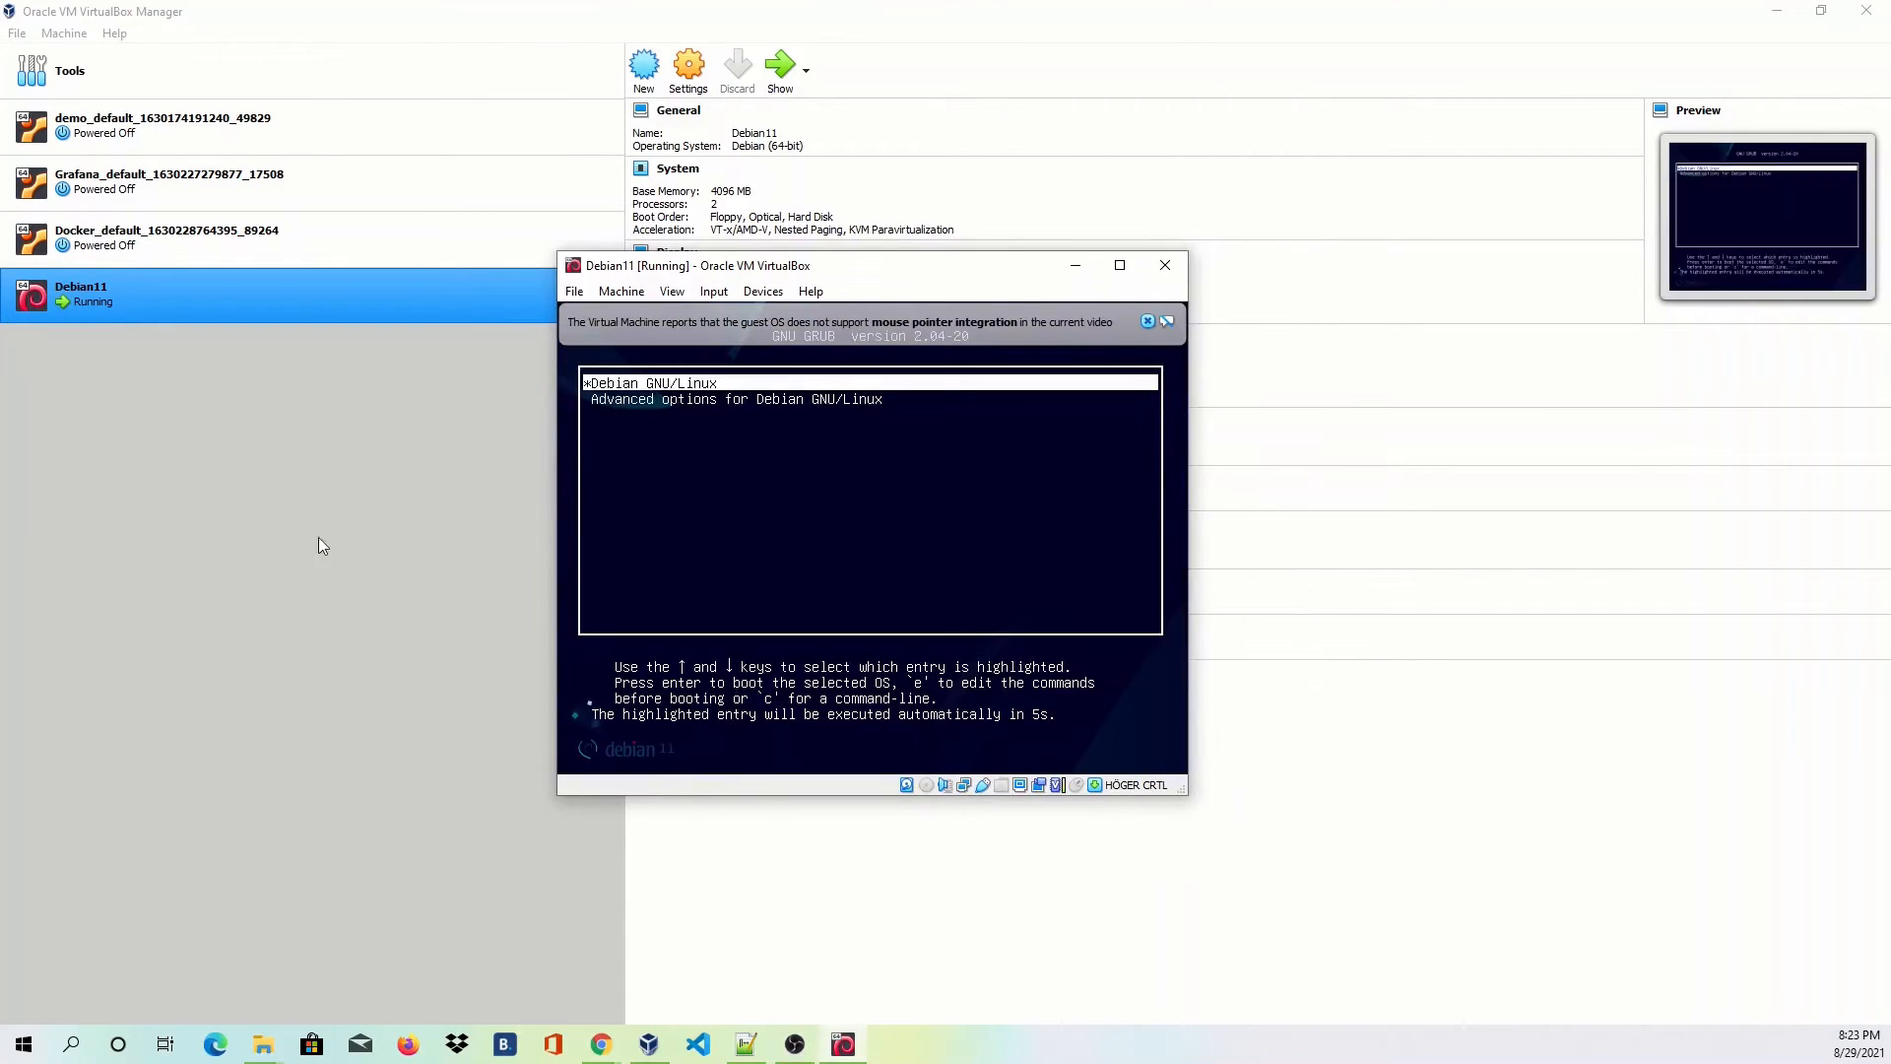
# Capture keyboard and mouse for the VM, then log in as the new user with their password.
pyautogui.click(735, 534)
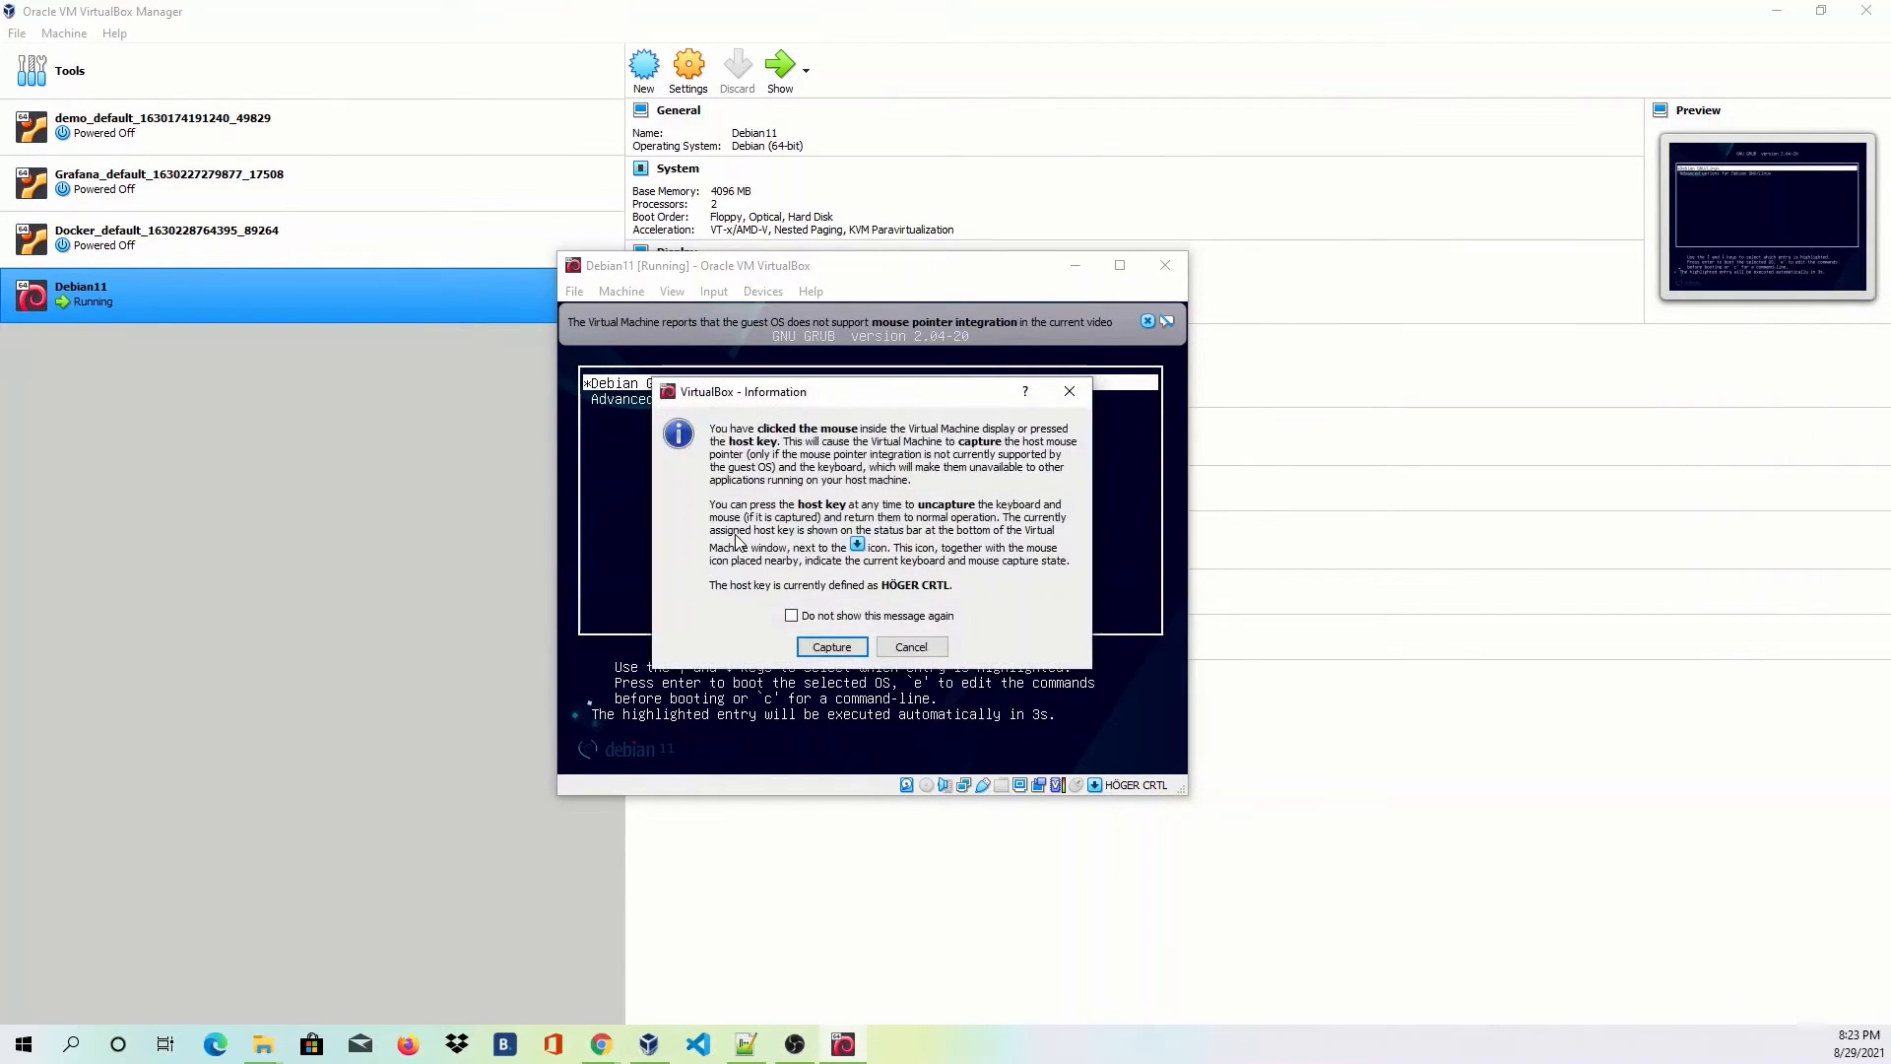
pyautogui.click(832, 647)
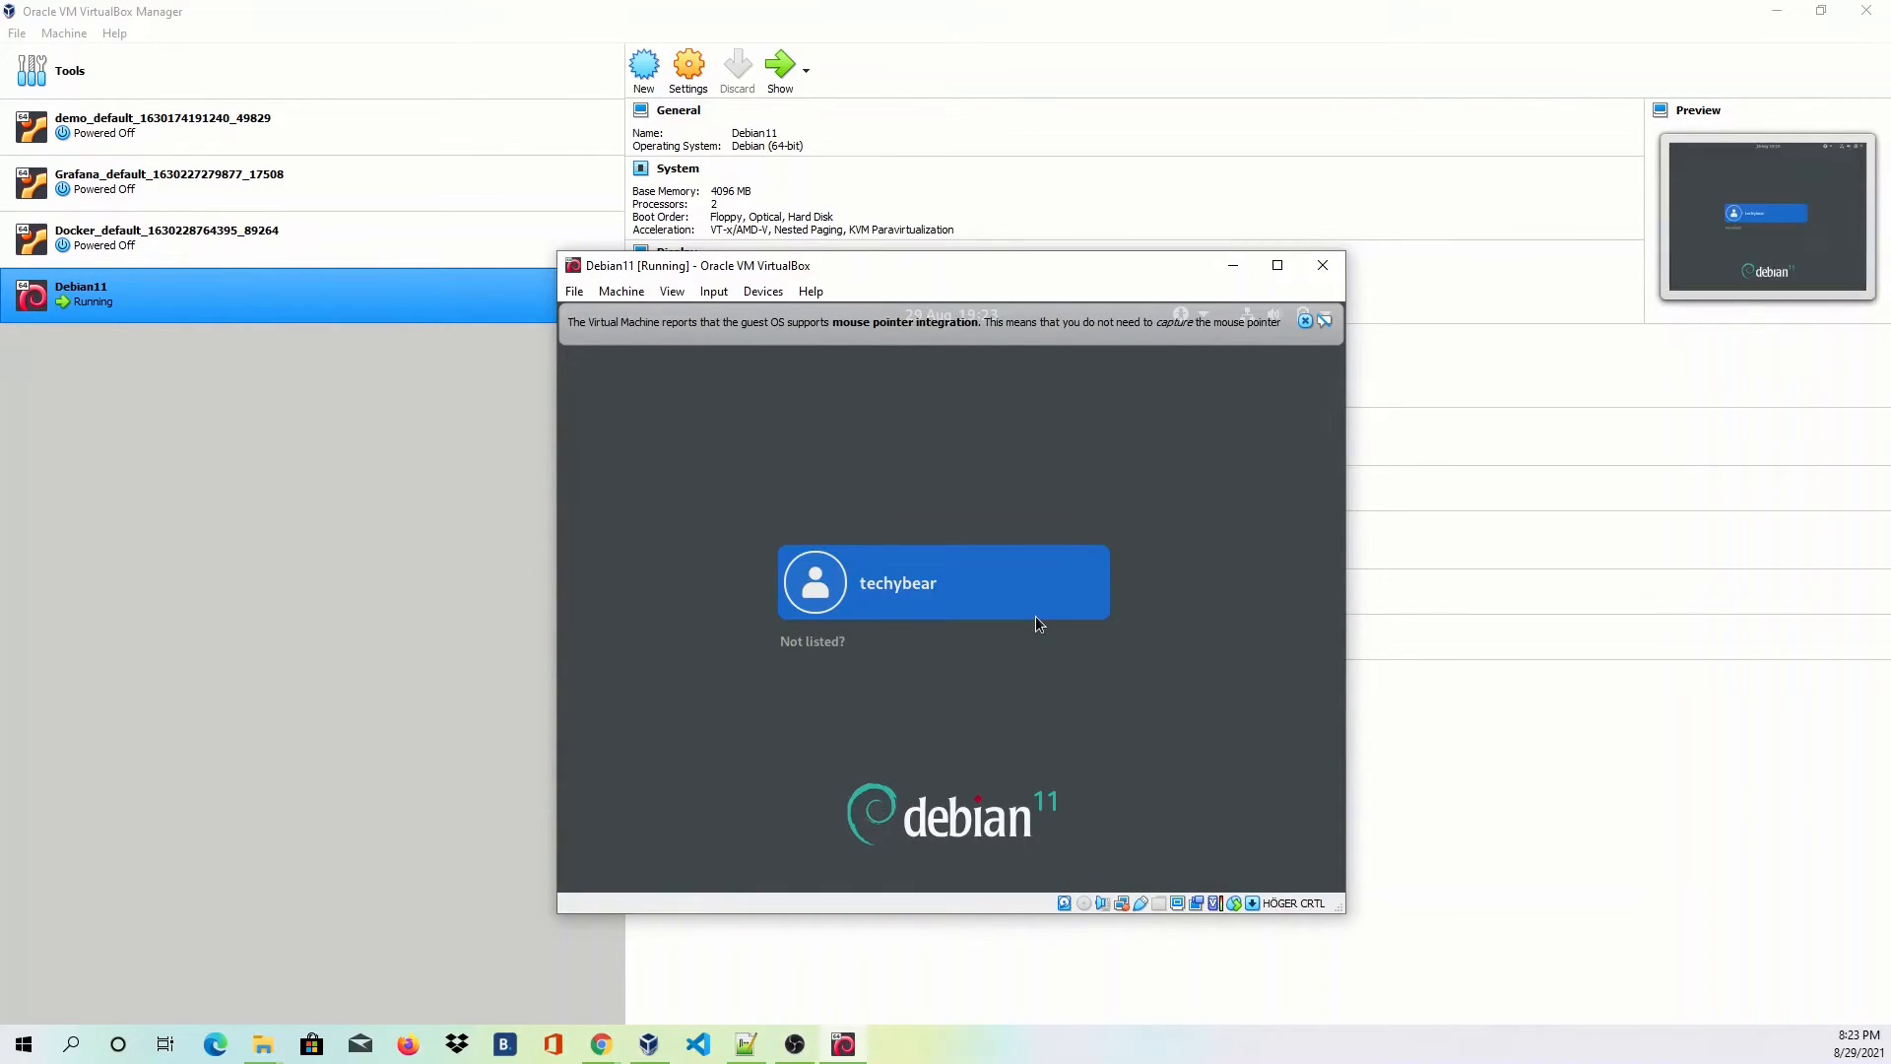
pyautogui.click(936, 600)
pyautogui.write('•••••')
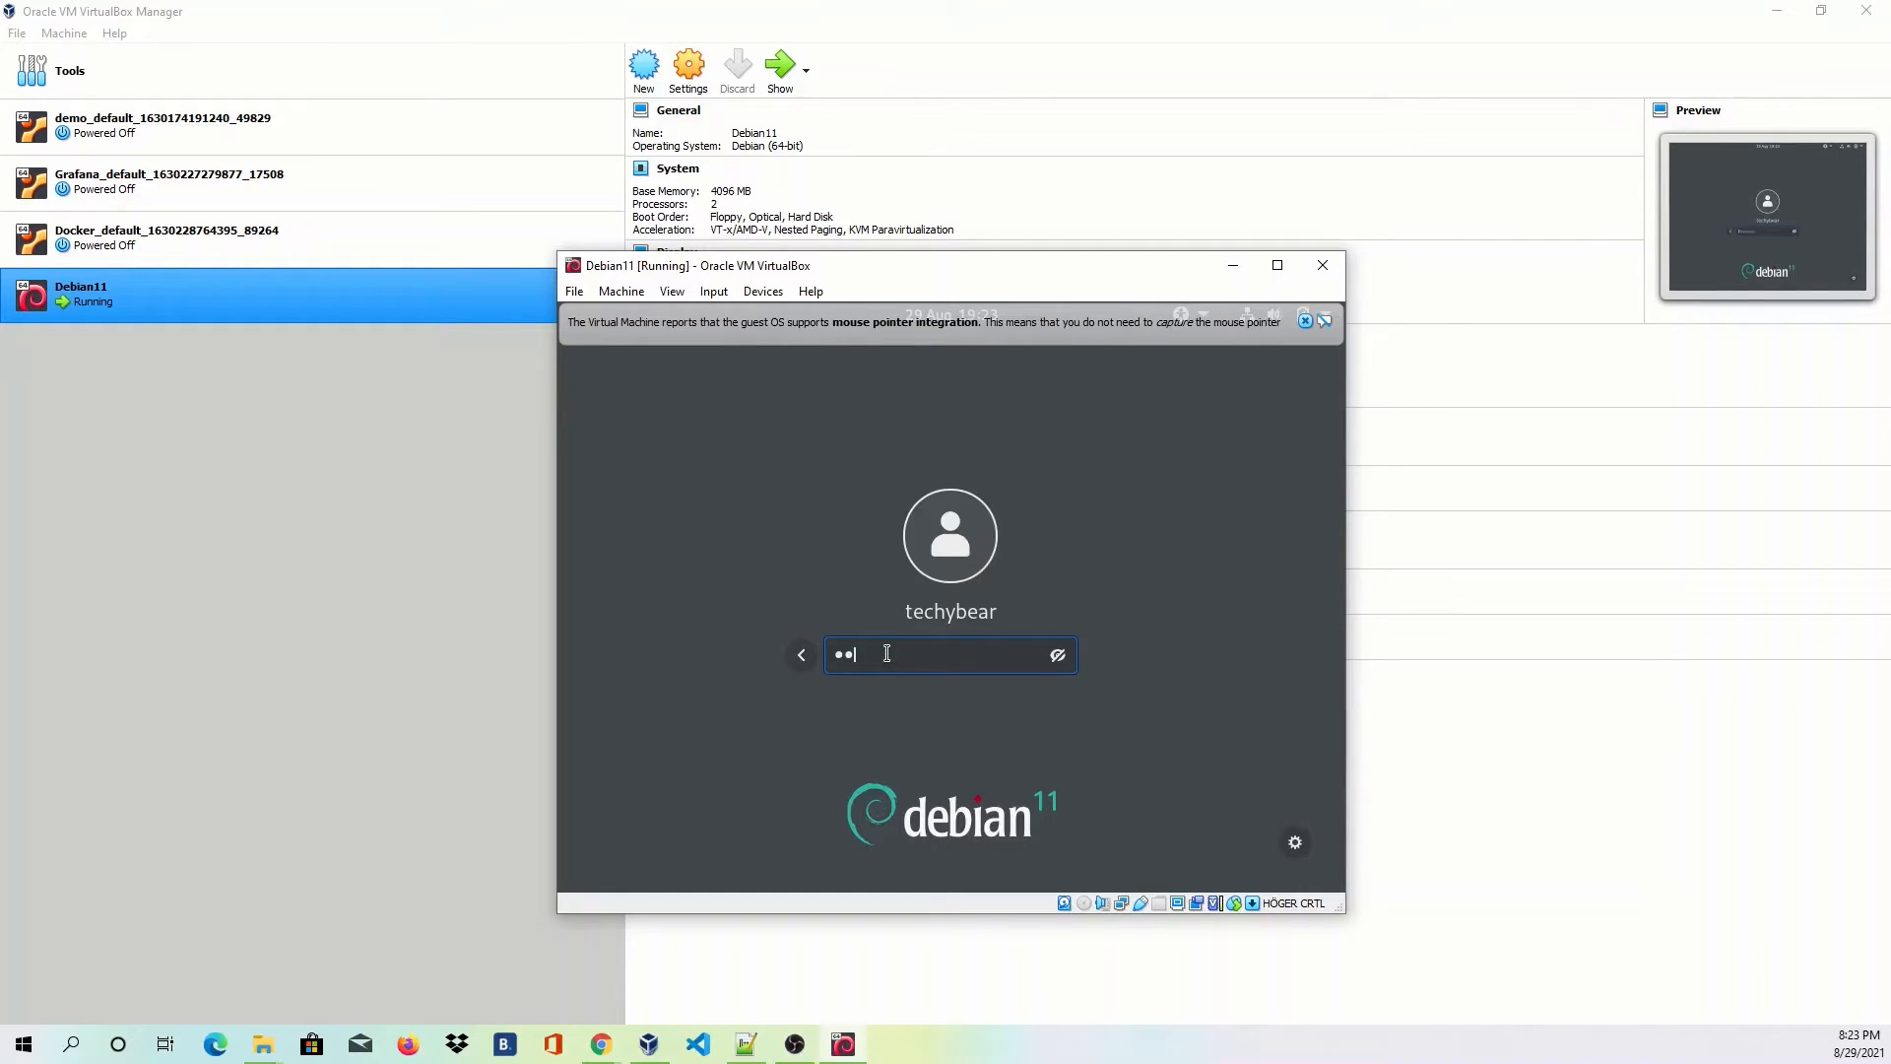
pyautogui.press('Return')
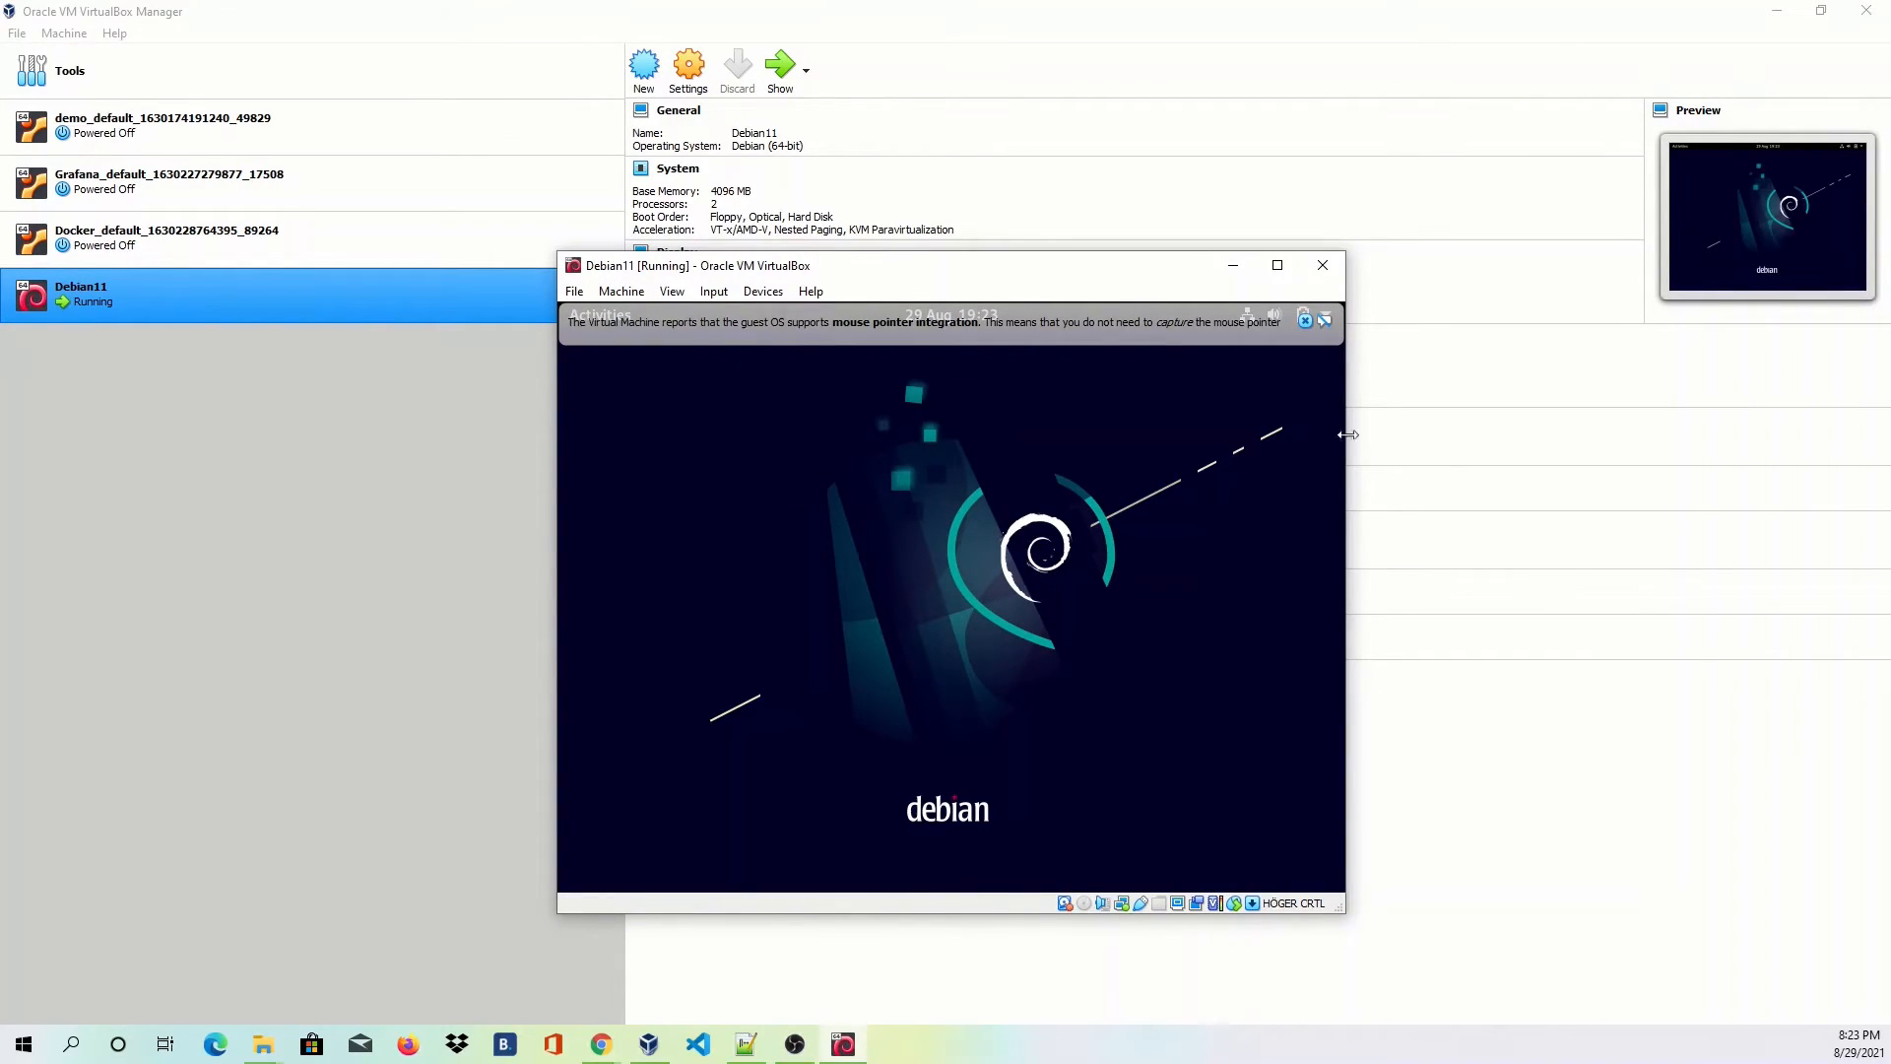
# Dismiss the mouse integration notice, maximize and restore the VM window, then switch to the Manager.
pyautogui.click(1305, 319)
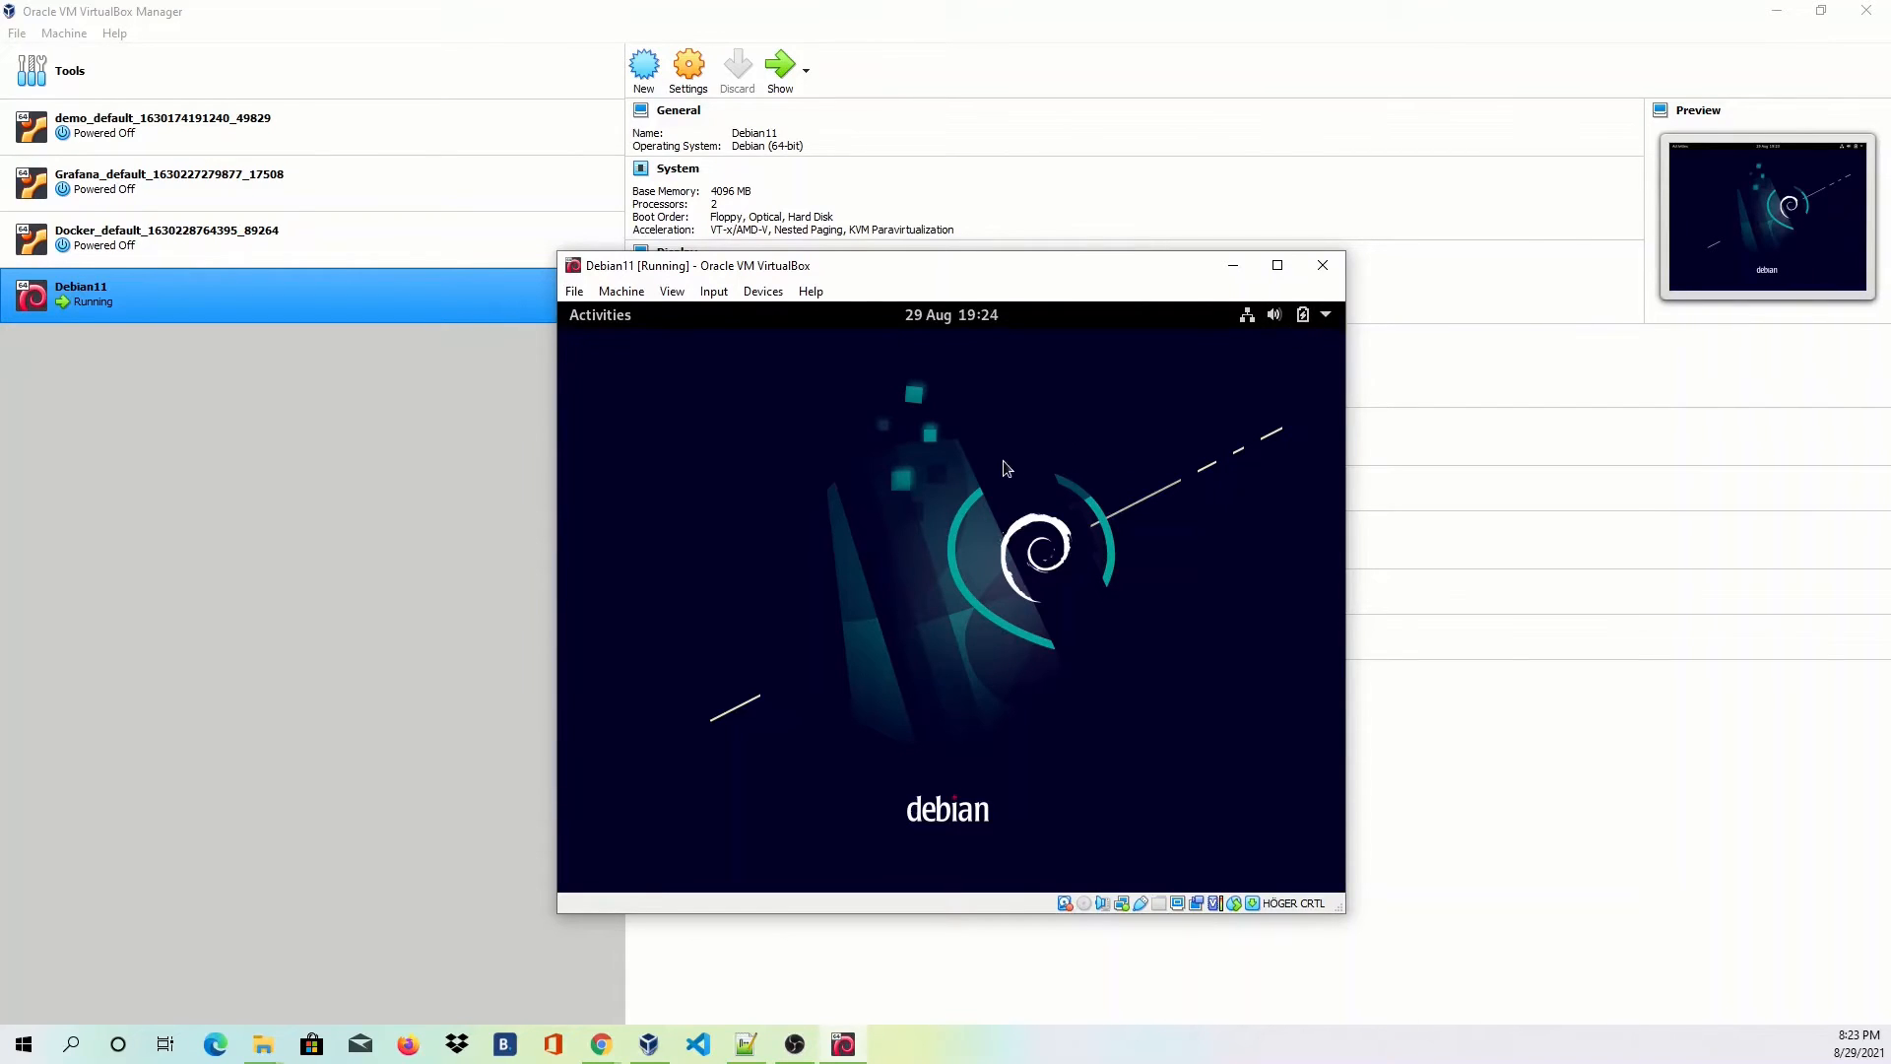
pyautogui.doubleClick(1107, 266)
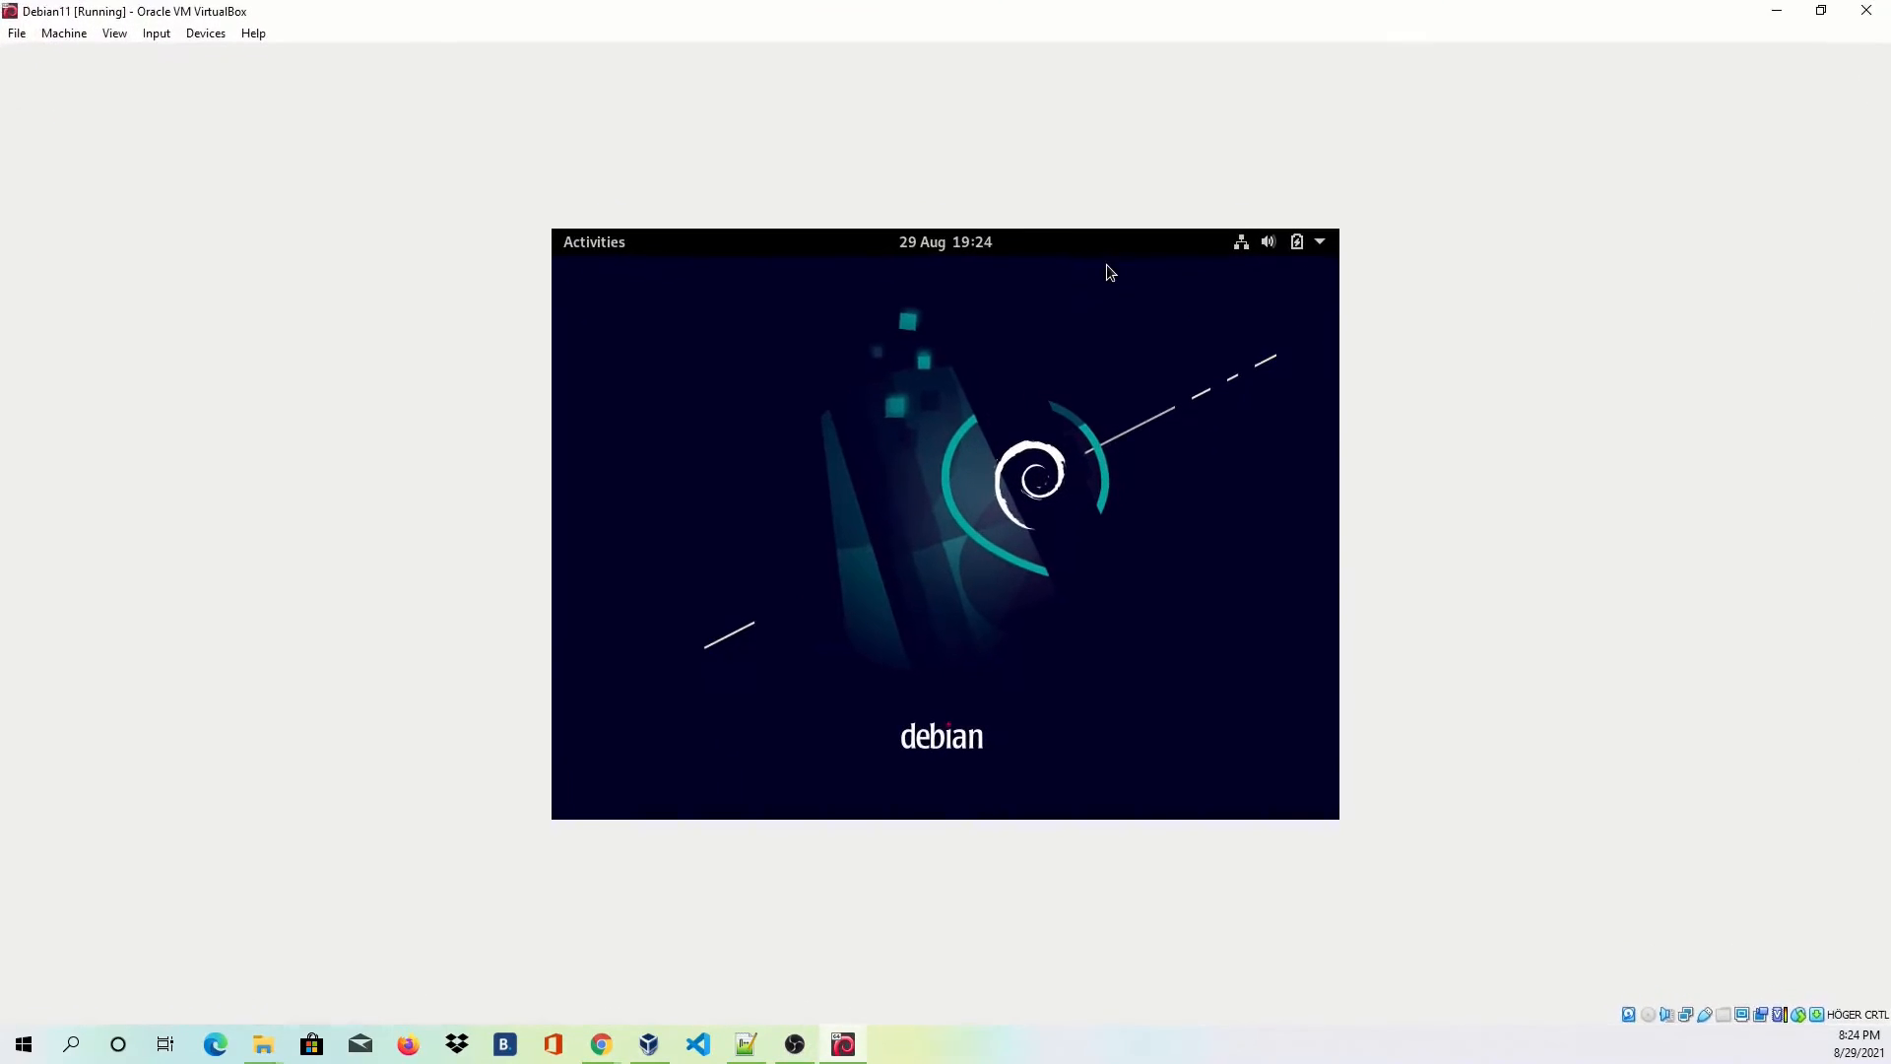
pyautogui.doubleClick(1297, 27)
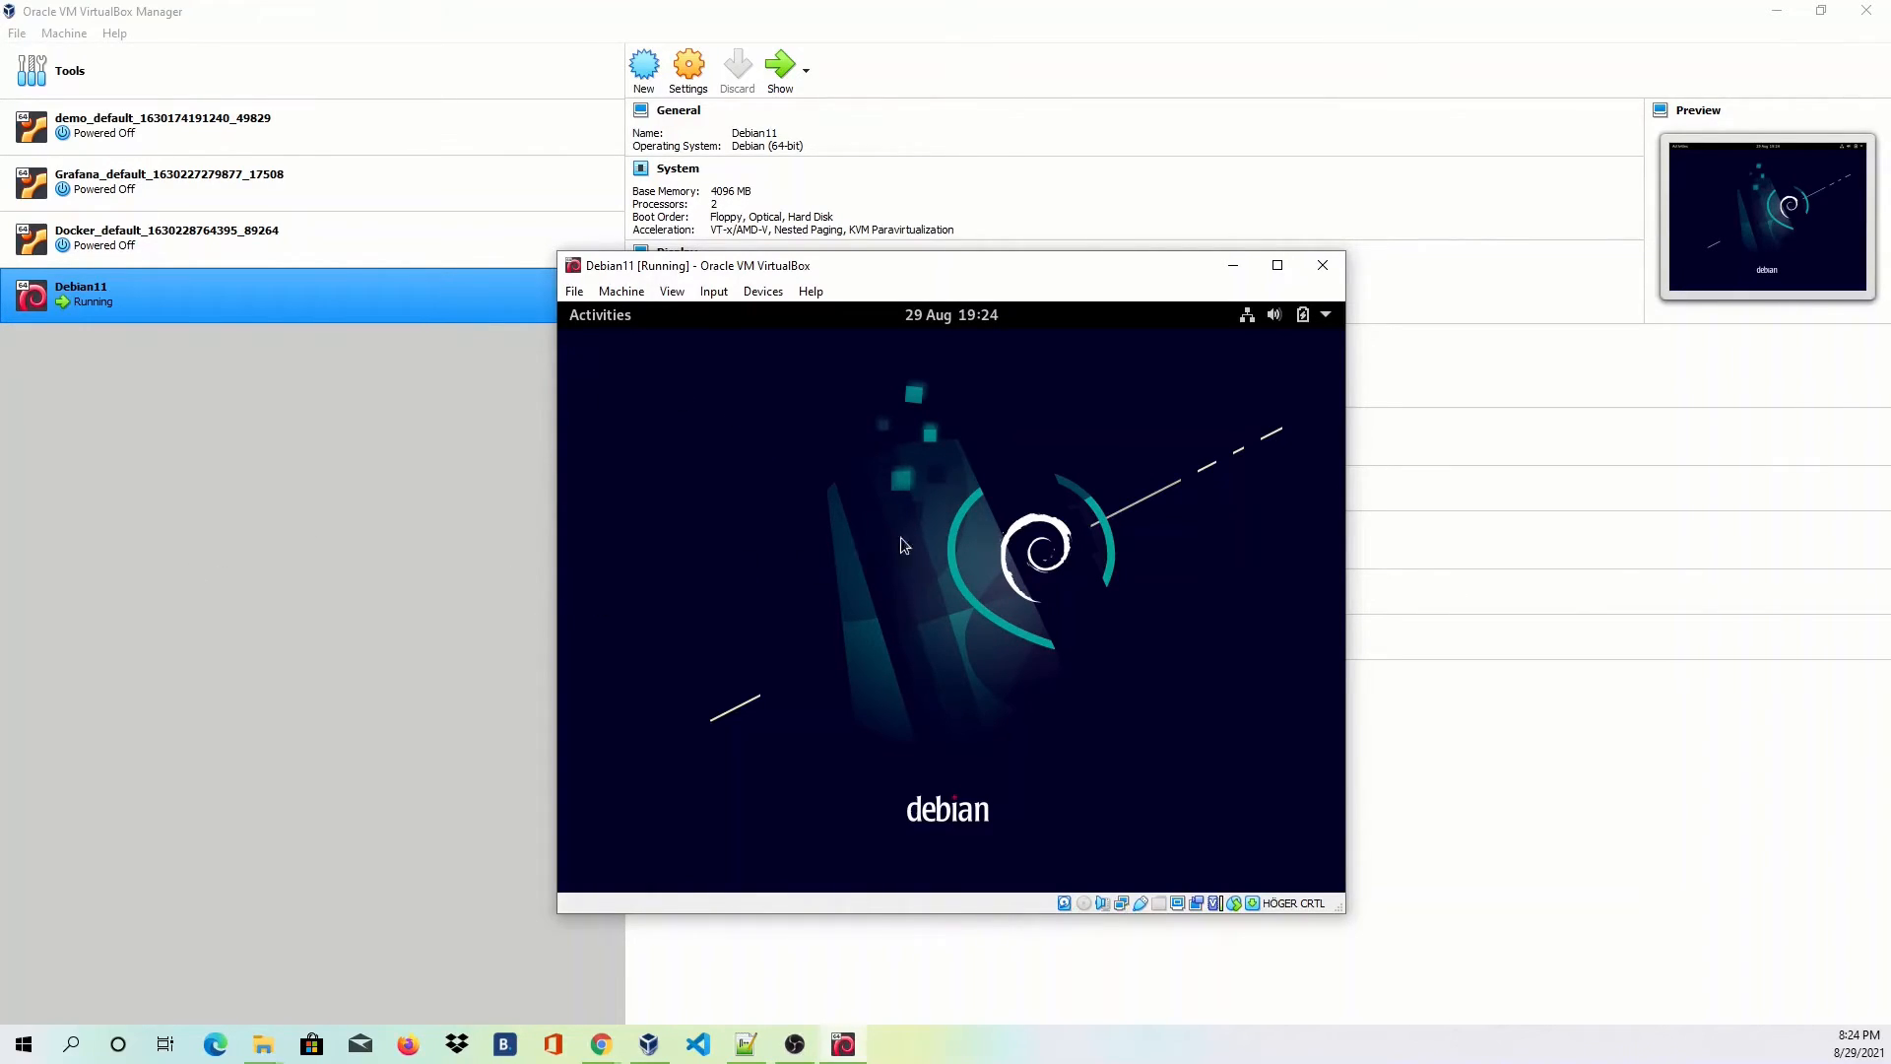
pyautogui.hotkey('alt', 'Tab')
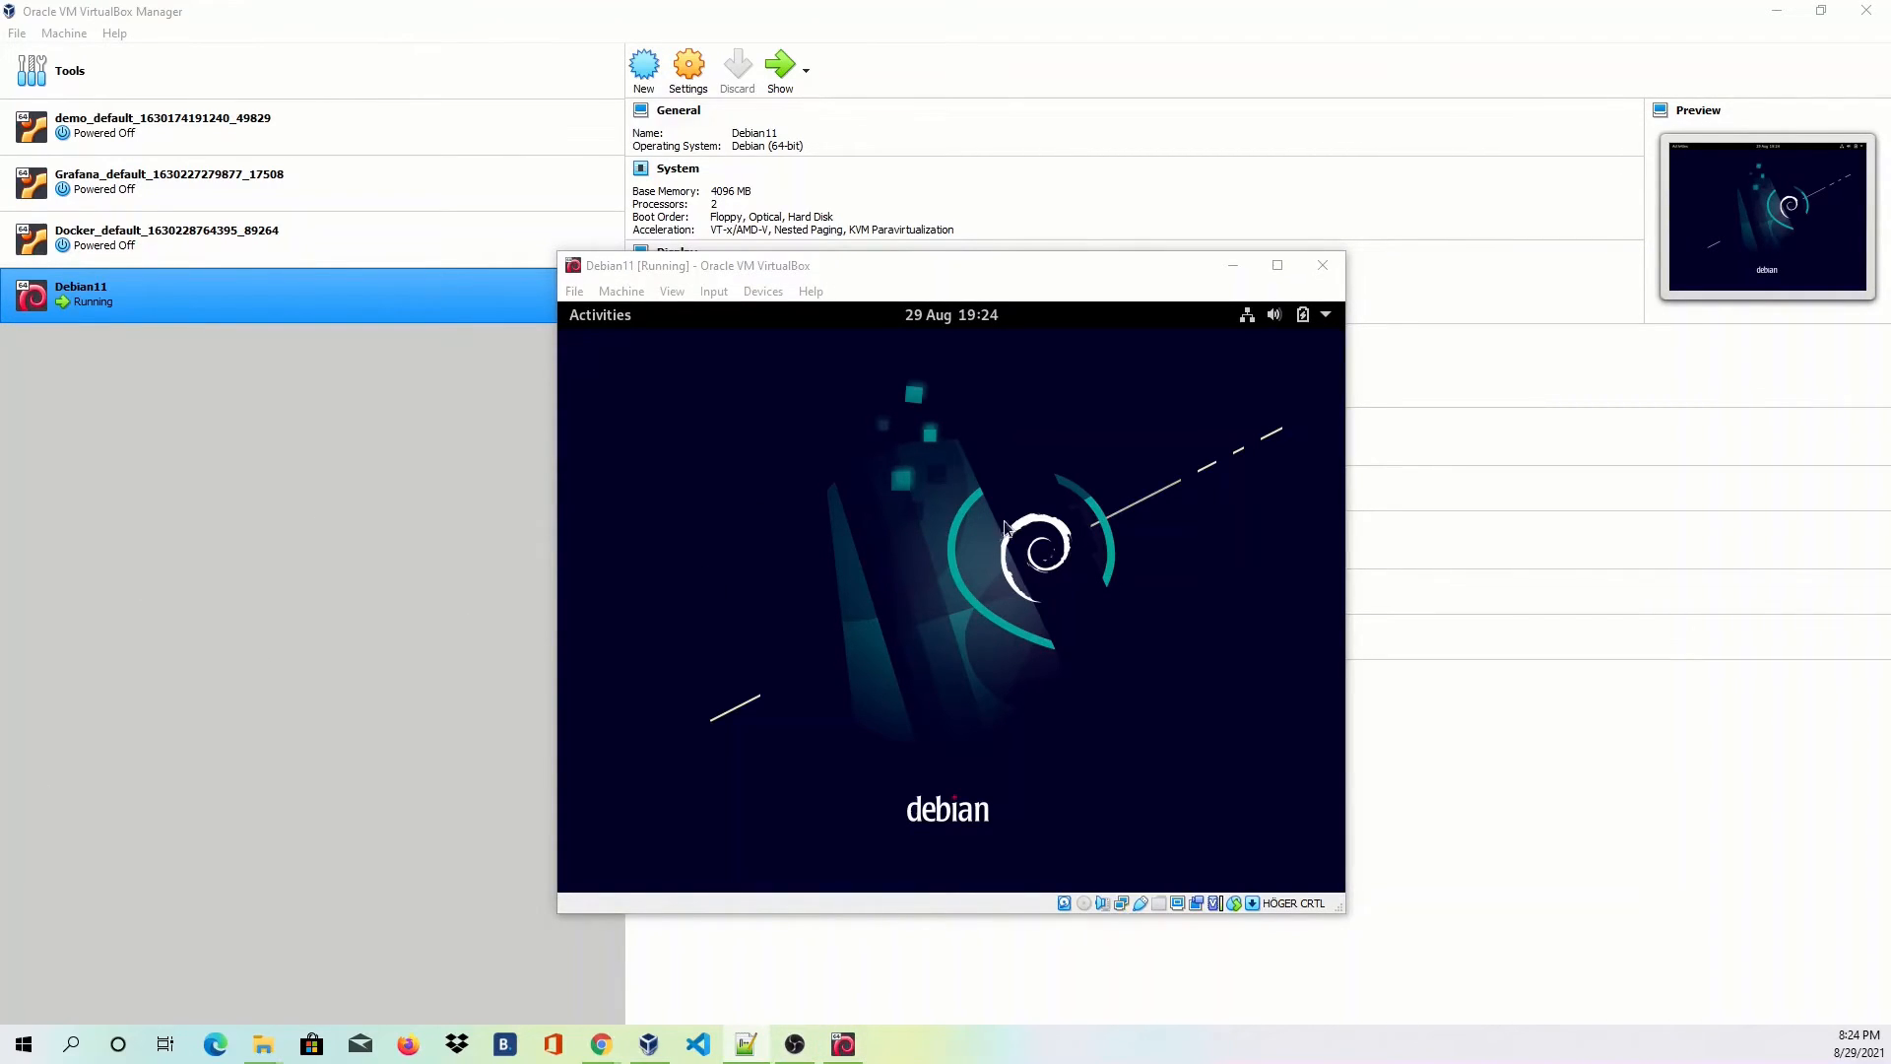
# Launch Terminal by searching 'term' in the Activities overview.
pyautogui.click(613, 325)
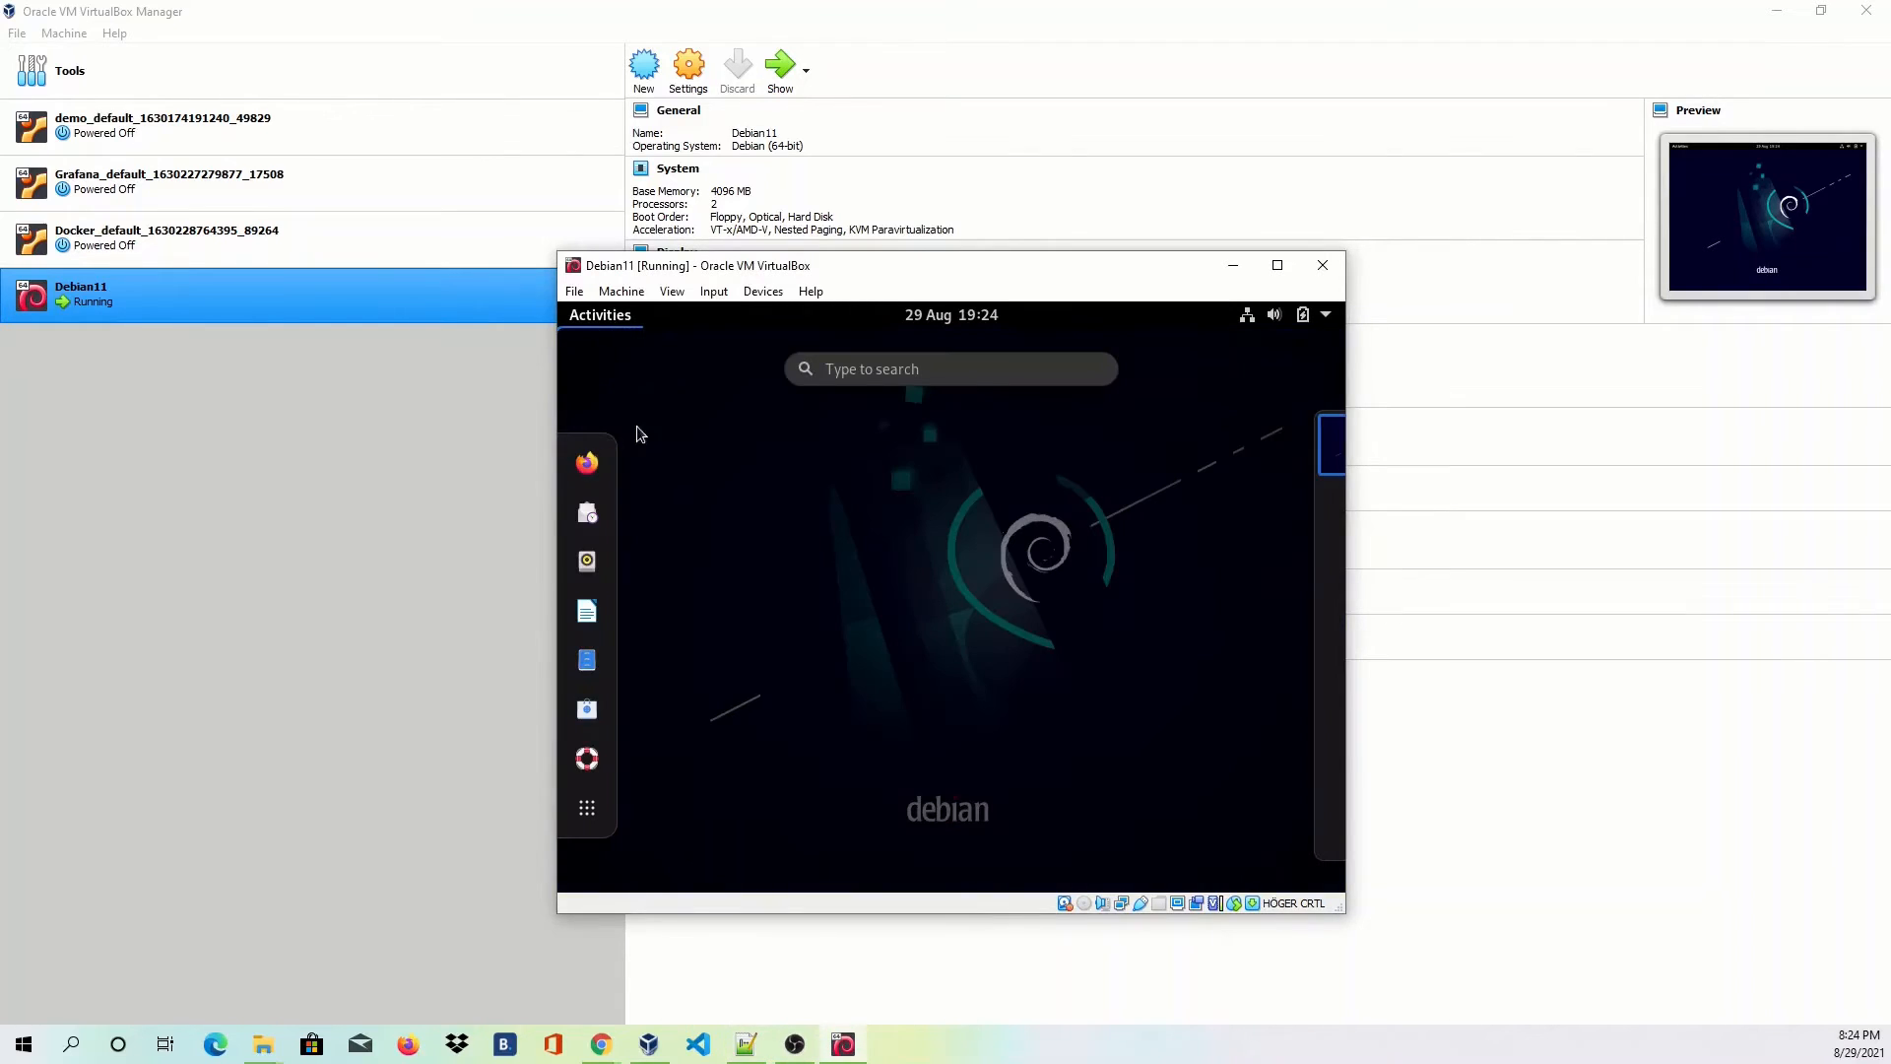
pyautogui.write('term')
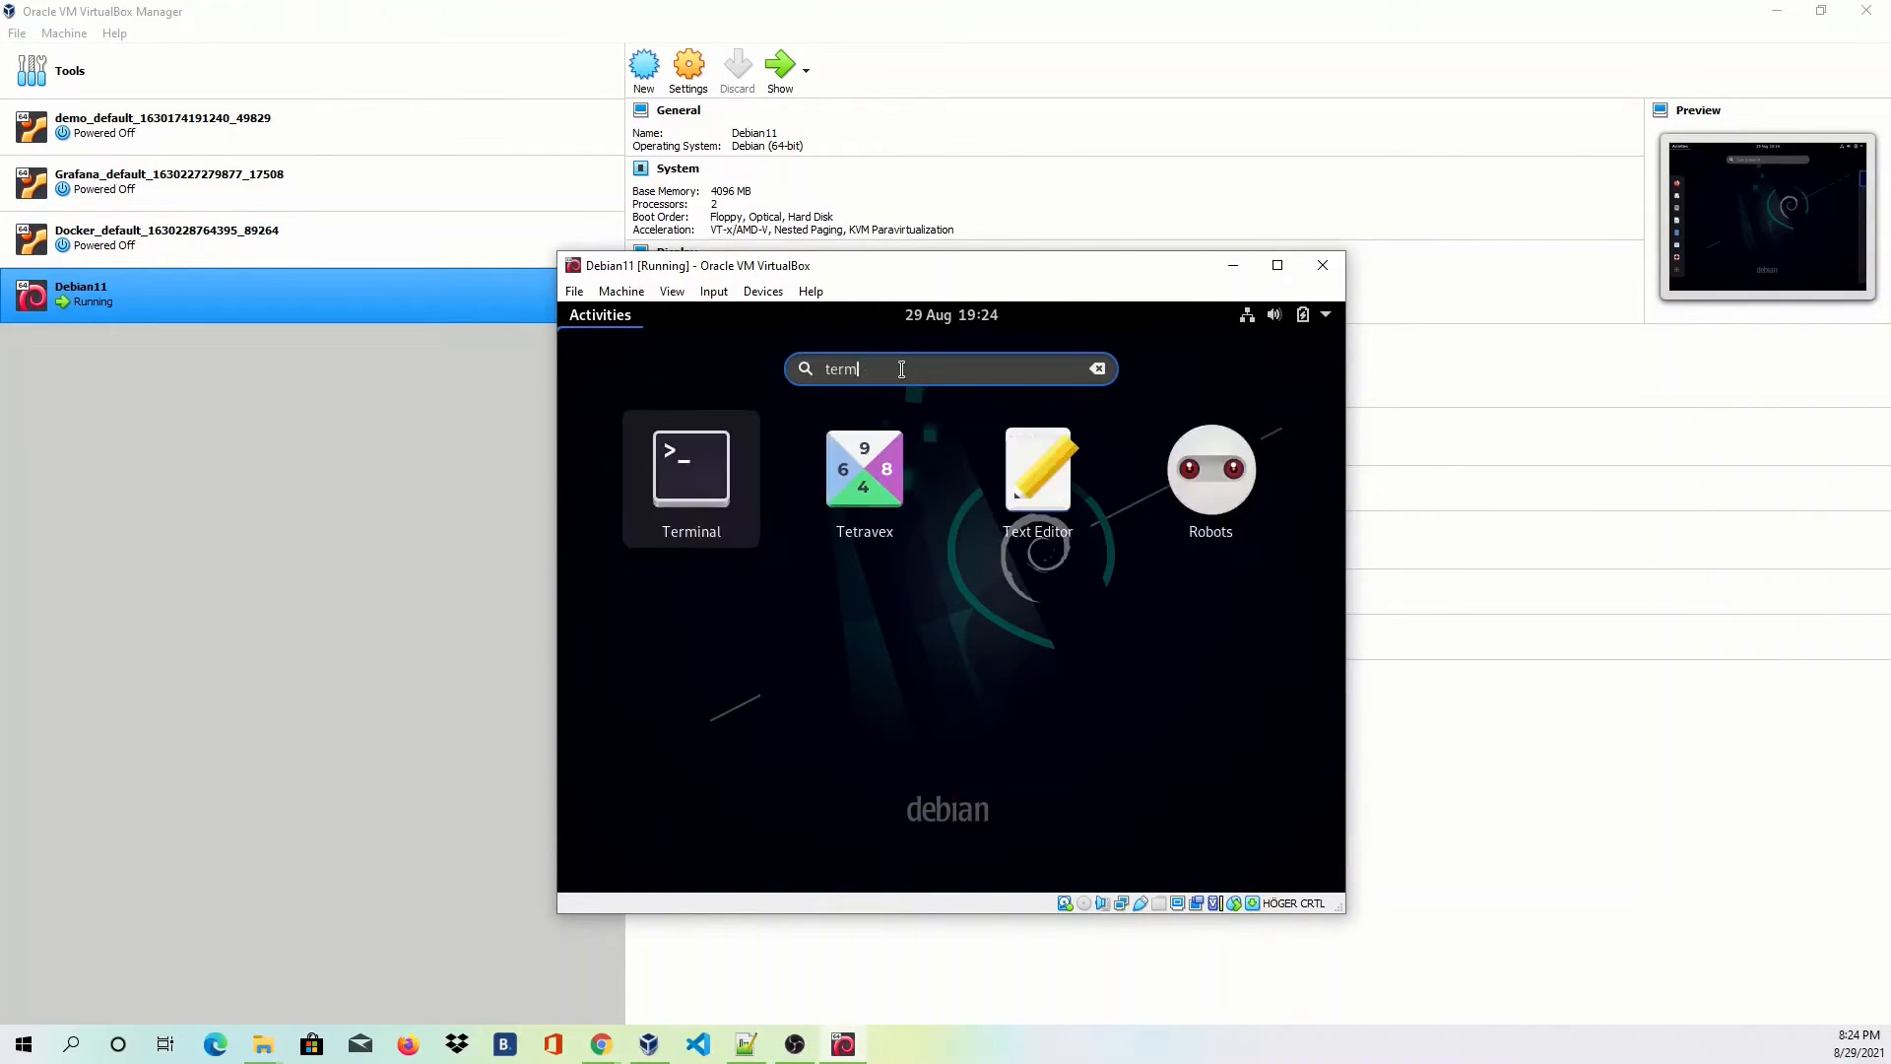
pyautogui.click(843, 489)
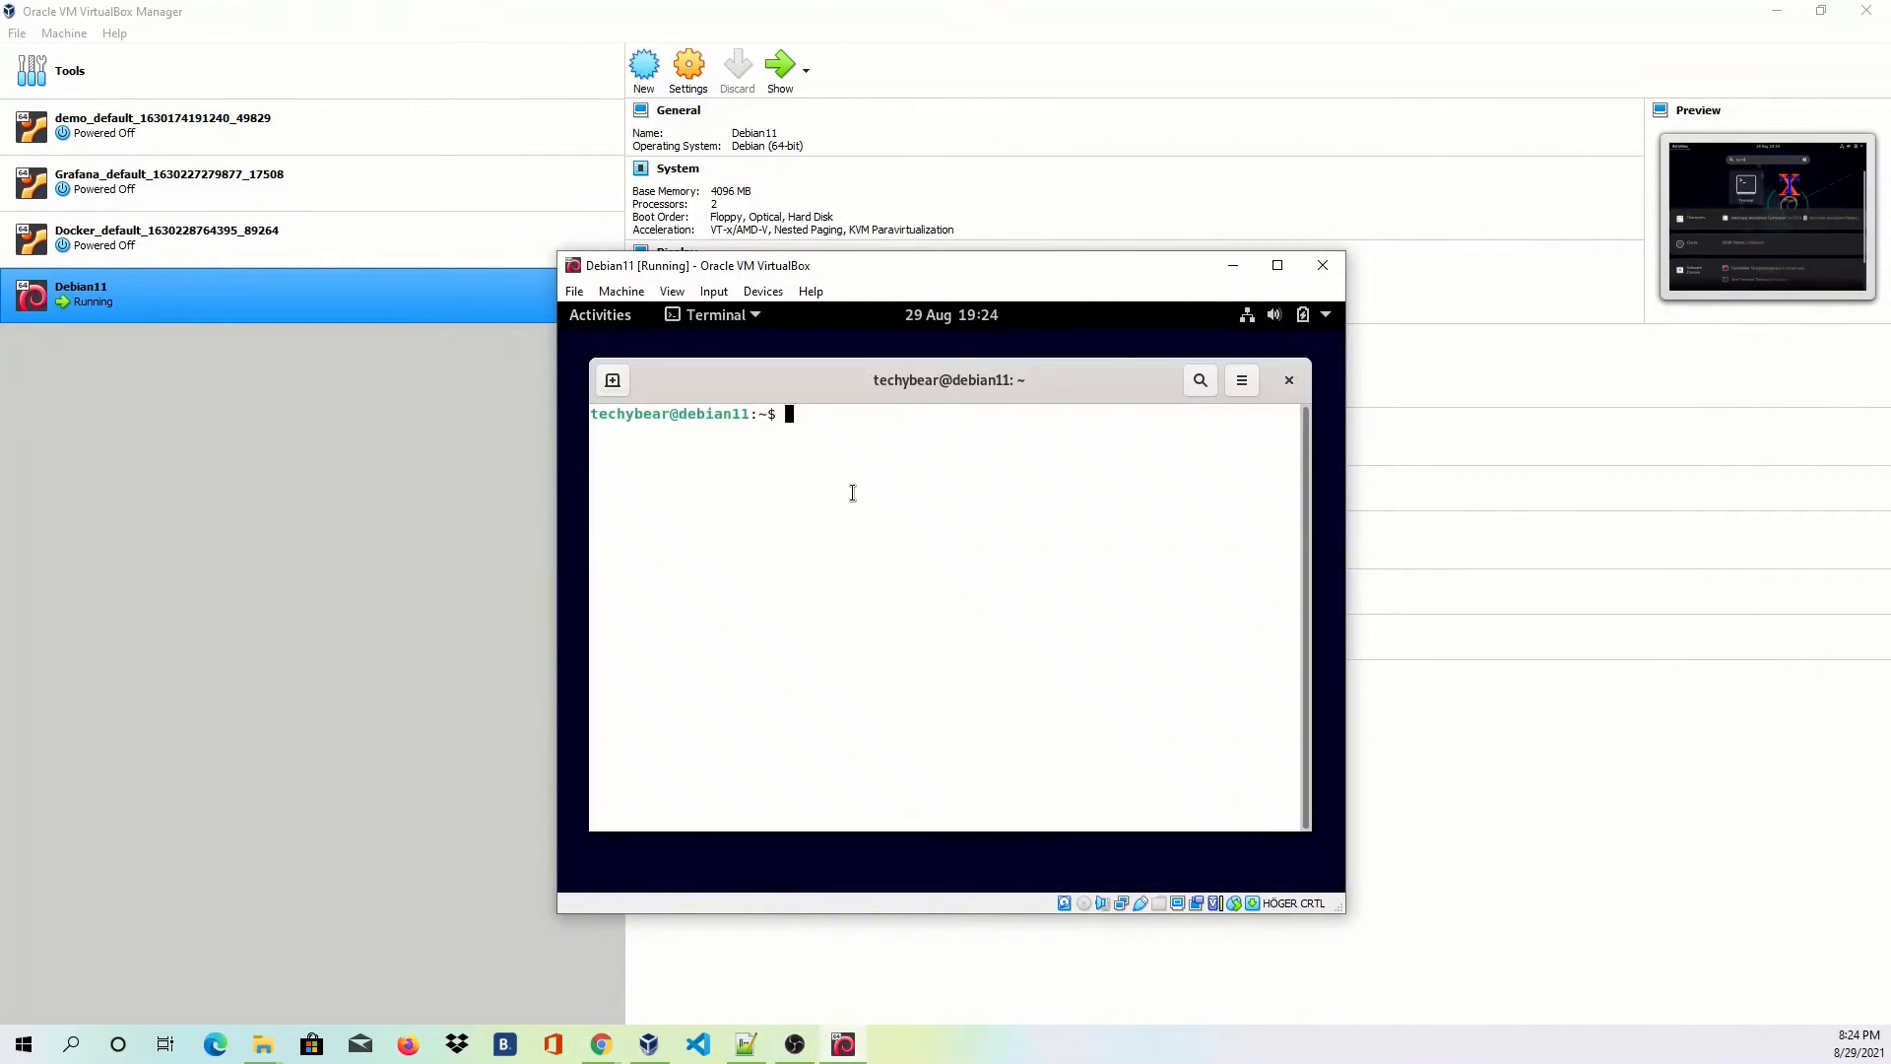
# Become root with 'su -' and type the apt install command for build-essentials, dkms and linux-headers-$(uname -r).
pyautogui.write('sudo')
pyautogui.press('BackSpace')
pyautogui.press('BackSpace')
pyautogui.press('BackSpace')
pyautogui.write('-')
pyautogui.press('Return')
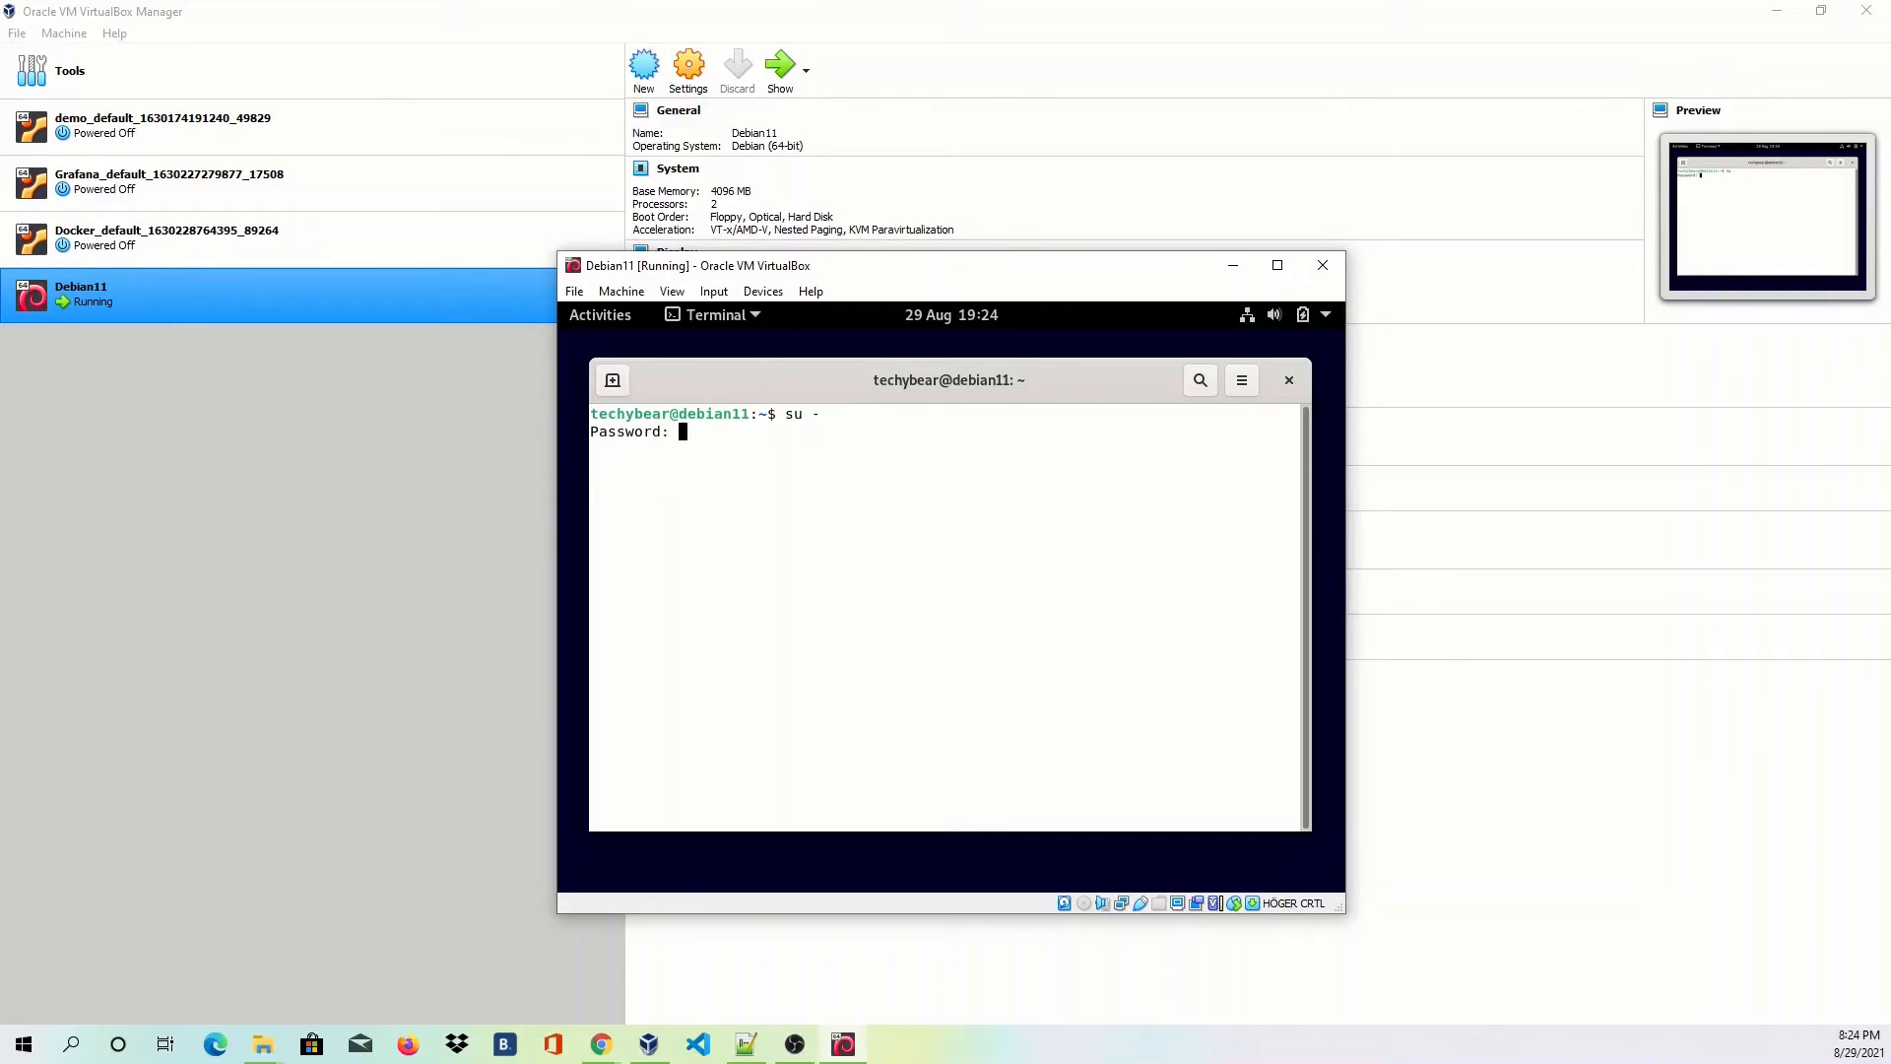
pyautogui.press('Return')
pyautogui.write('spt install ')
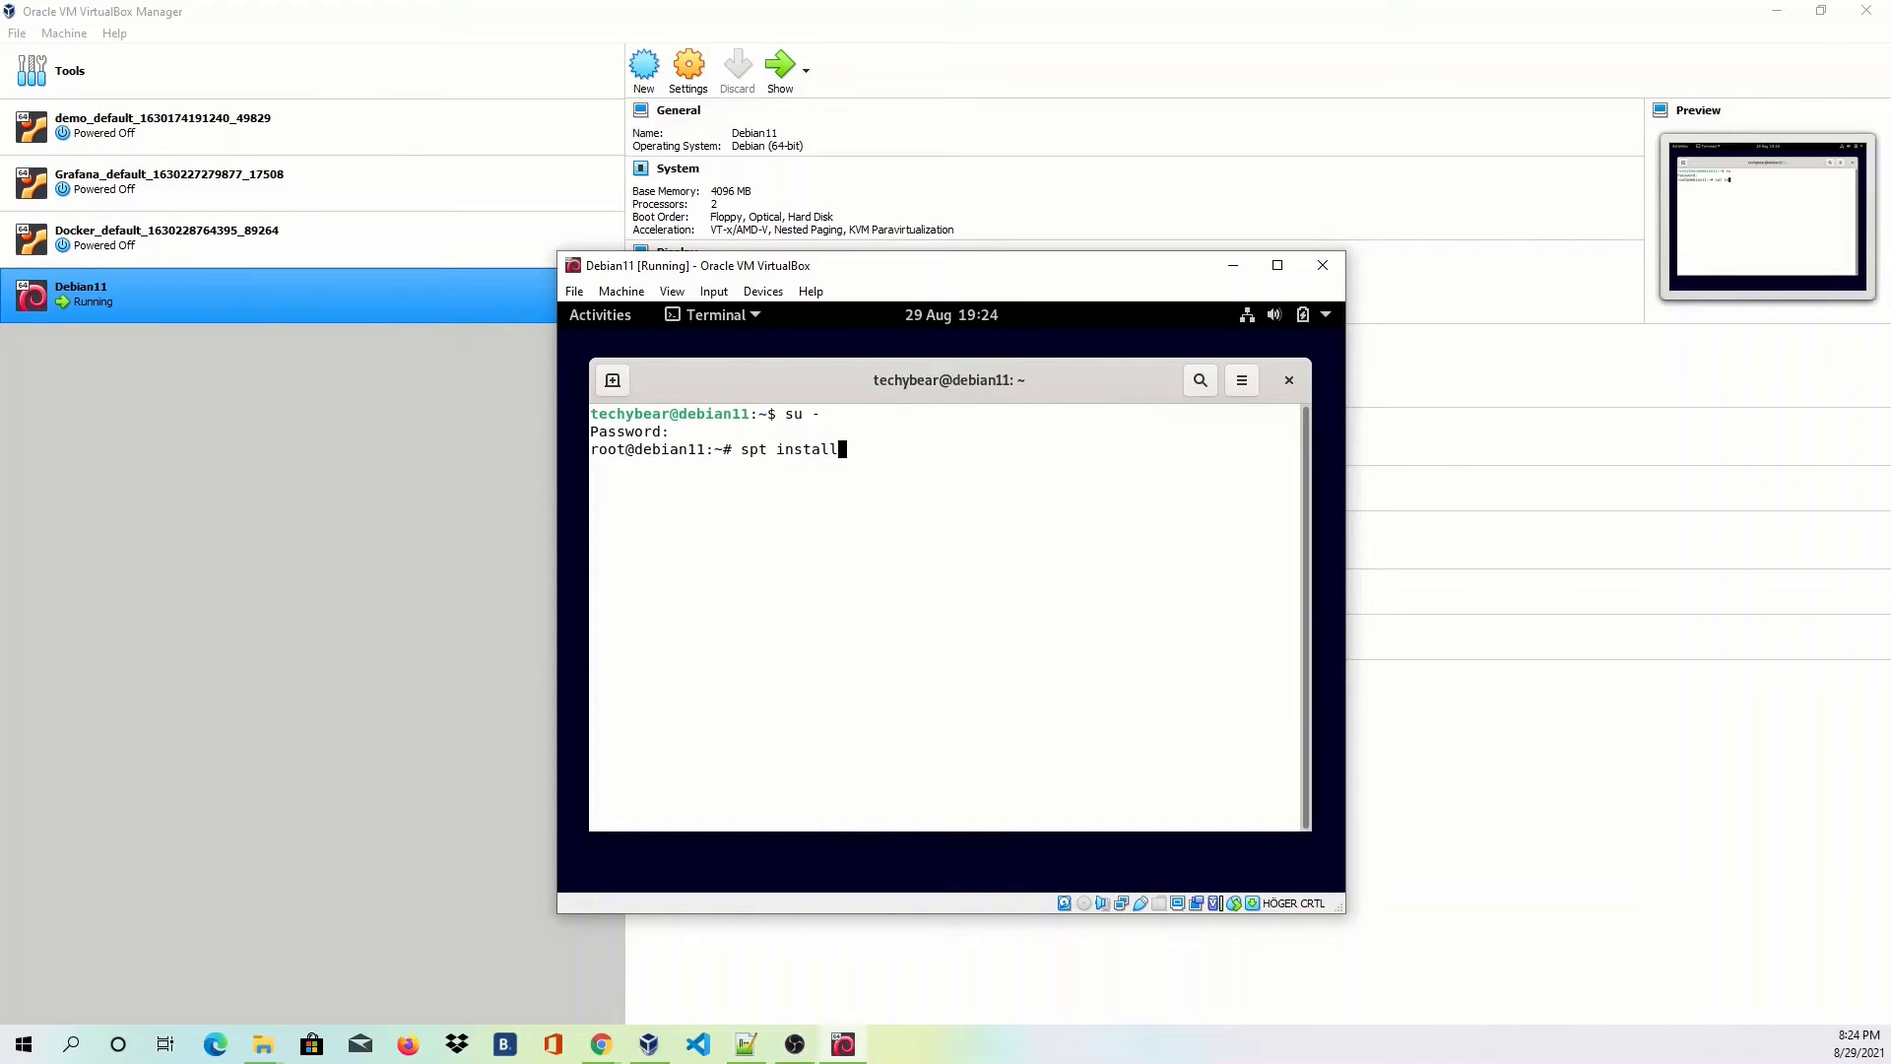
pyautogui.write('build-essentials dkms li')
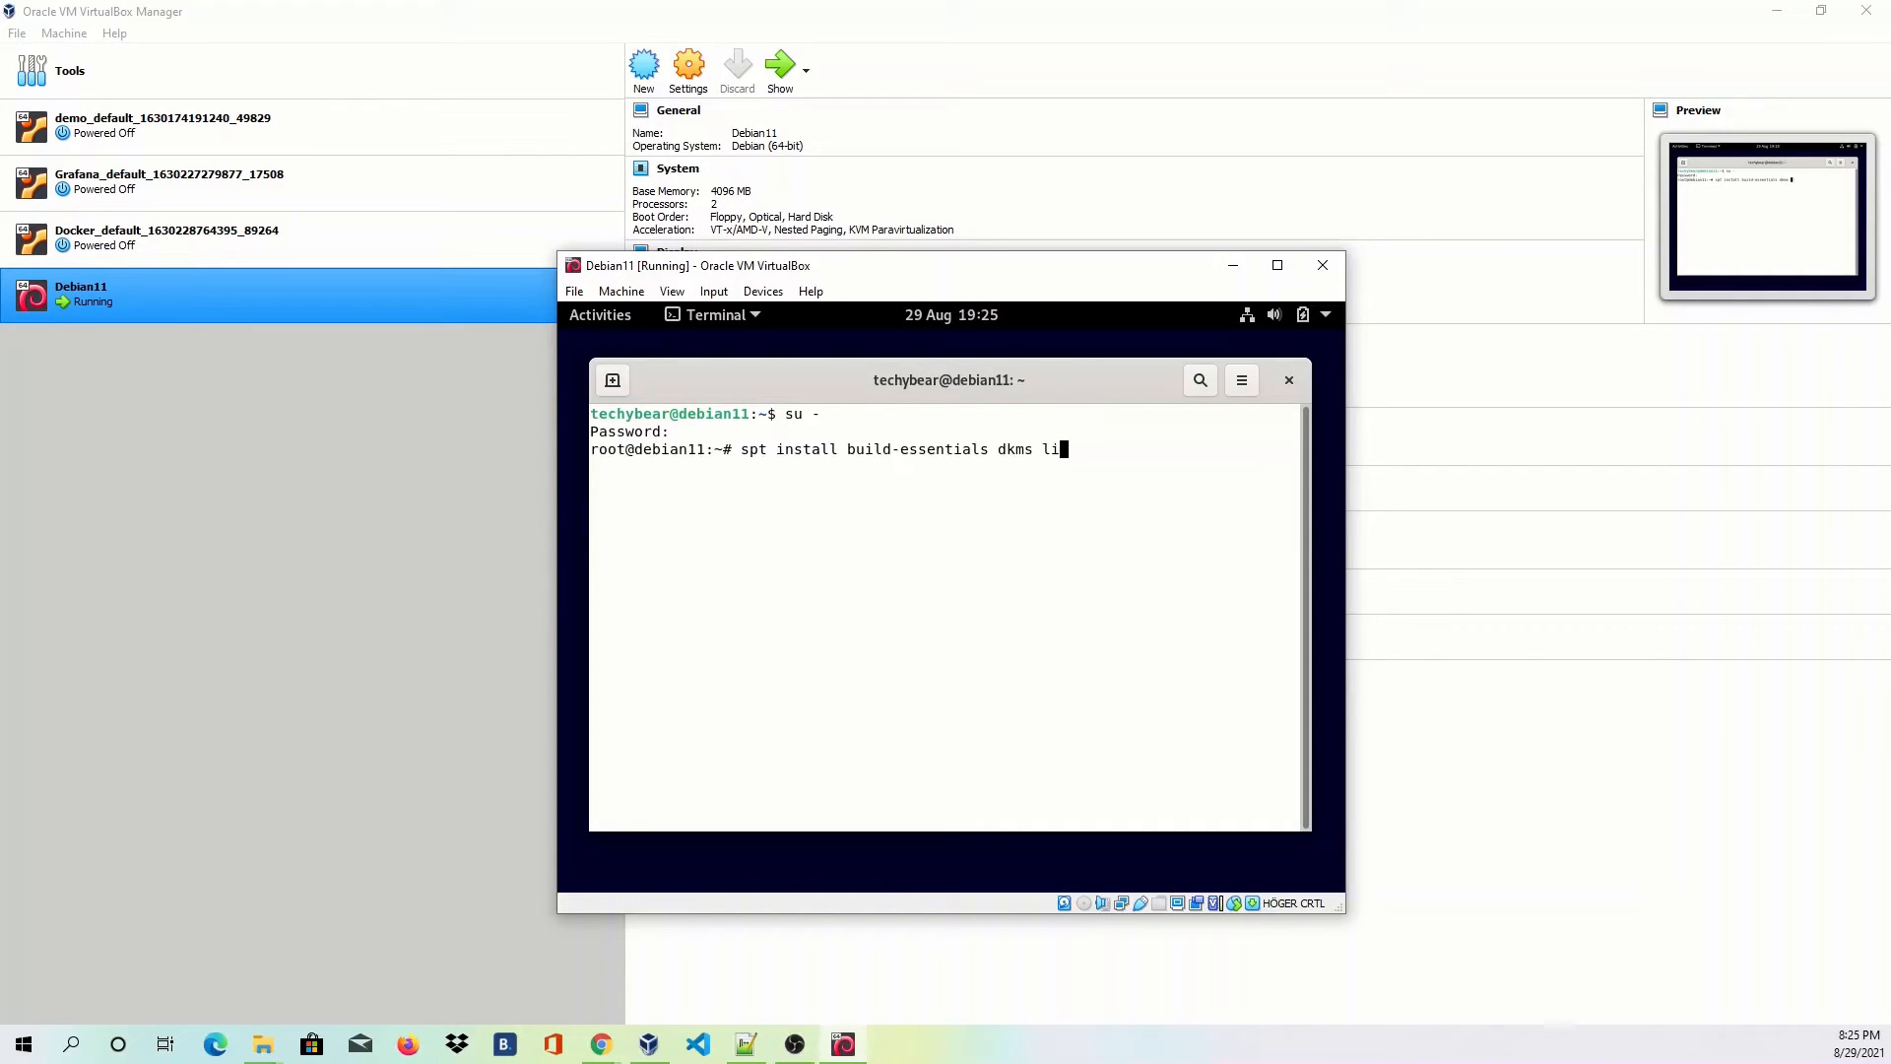
pyautogui.write('nux-headers-$(uname -r)')
# Correct 'spt' to 'apt' and run the install command.
pyautogui.hotkey('ctrl', 'Left')
pyautogui.hotkey('ctrl', 'Left')
pyautogui.hotkey('ctrl', 'Left')
pyautogui.hotkey('ctrl', 'Left')
pyautogui.hotkey('ctrl', 'Left')
pyautogui.hotkey('ctrl', 'Left')
pyautogui.hotkey('ctrl', 'Left')
pyautogui.hotkey('ctrl', 'Left')
pyautogui.hotkey('ctrl', 'Left')
pyautogui.press('Delete')
pyautogui.write('a')
pyautogui.press('Return')
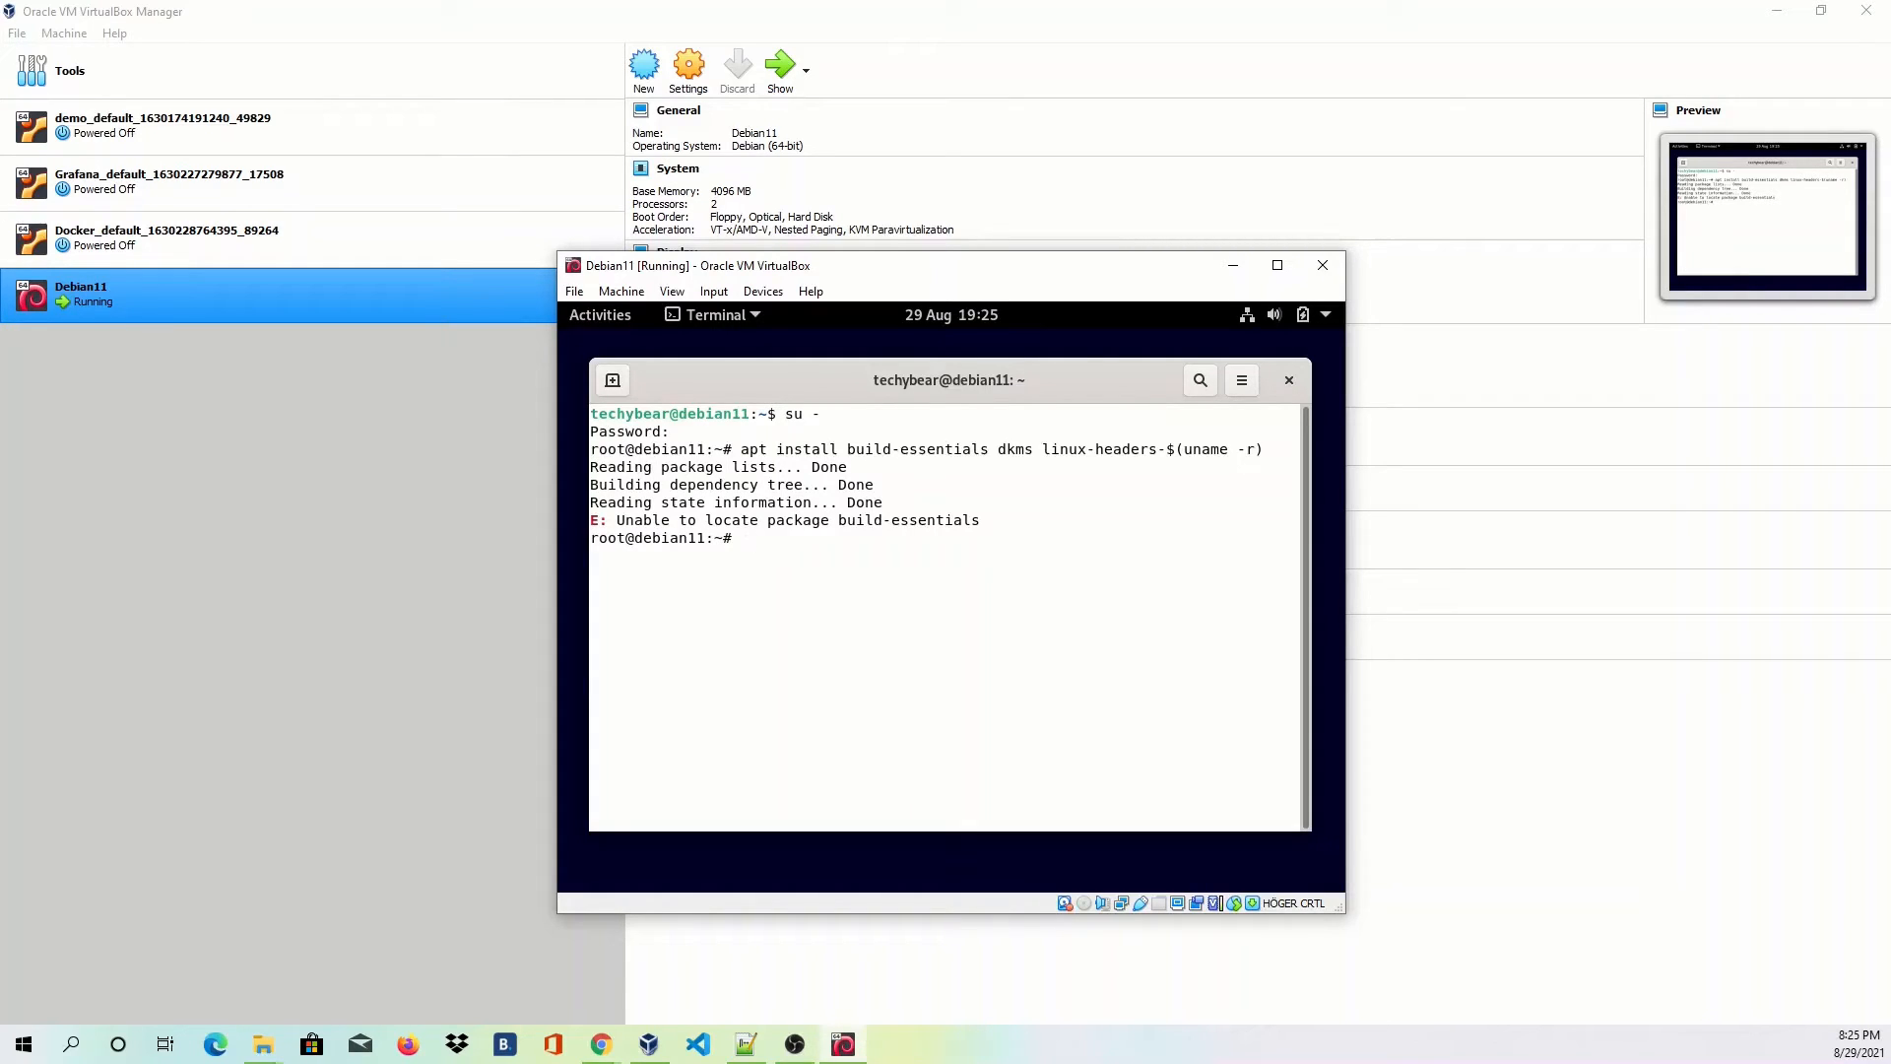
# Rerun the command with 'build-essentials' corrected to 'build-essential' and confirm with Y.
pyautogui.press('Up')
pyautogui.press('Left')
pyautogui.press('Left')
pyautogui.press('Left')
pyautogui.press('Left')
pyautogui.press('Left')
pyautogui.press('Left')
pyautogui.press('Left')
pyautogui.press('Left')
pyautogui.press('Left')
pyautogui.press('Left')
pyautogui.press('Left')
pyautogui.press('Left')
pyautogui.press('Left')
pyautogui.press('Left')
pyautogui.press('Left')
pyautogui.press('Left')
pyautogui.press('Left')
pyautogui.press('Left')
pyautogui.press('Left')
pyautogui.press('Left')
pyautogui.press('Left')
pyautogui.press('Left')
pyautogui.press('Left')
pyautogui.press('Left')
pyautogui.press('Left')
pyautogui.press('Left')
pyautogui.press('Left')
pyautogui.press('Left')
pyautogui.press('Left')
pyautogui.press('Left')
pyautogui.press('Left')
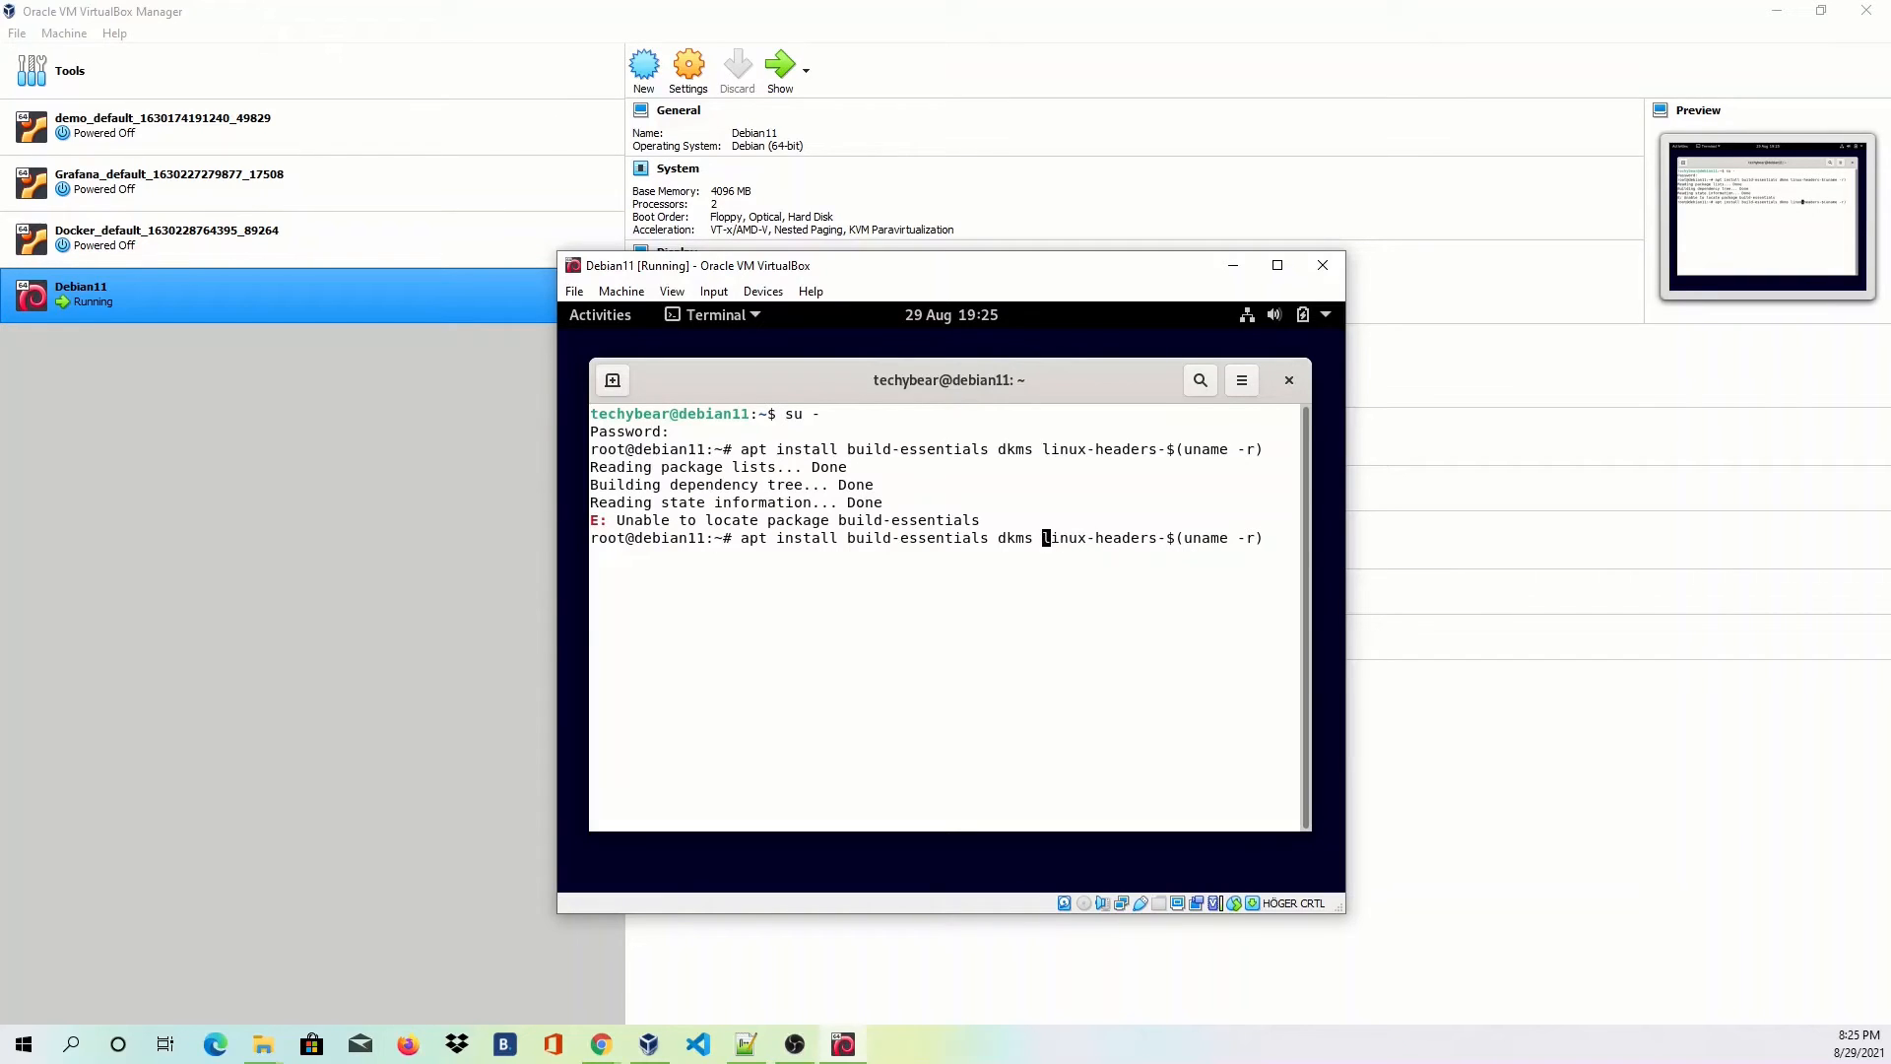
pyautogui.press('BackSpace')
pyautogui.press('Return')
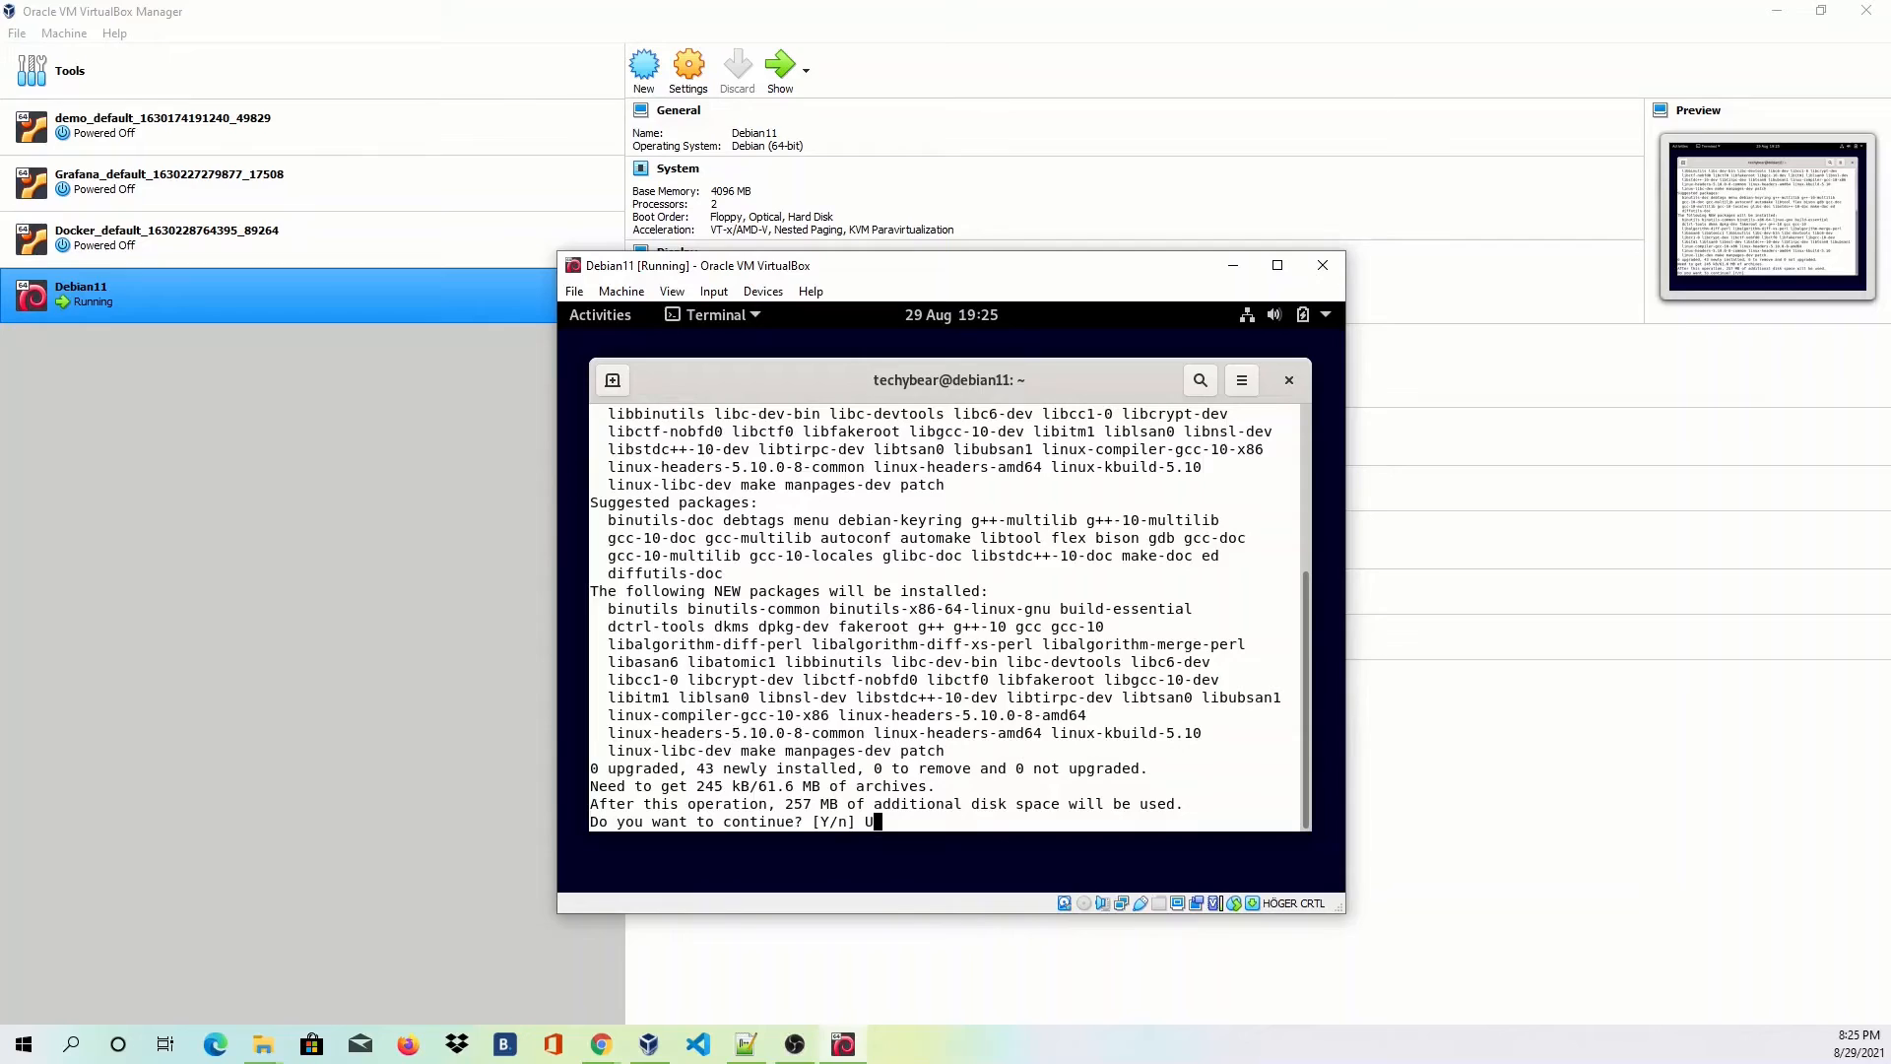
pyautogui.write('Y')
pyautogui.press('Return')
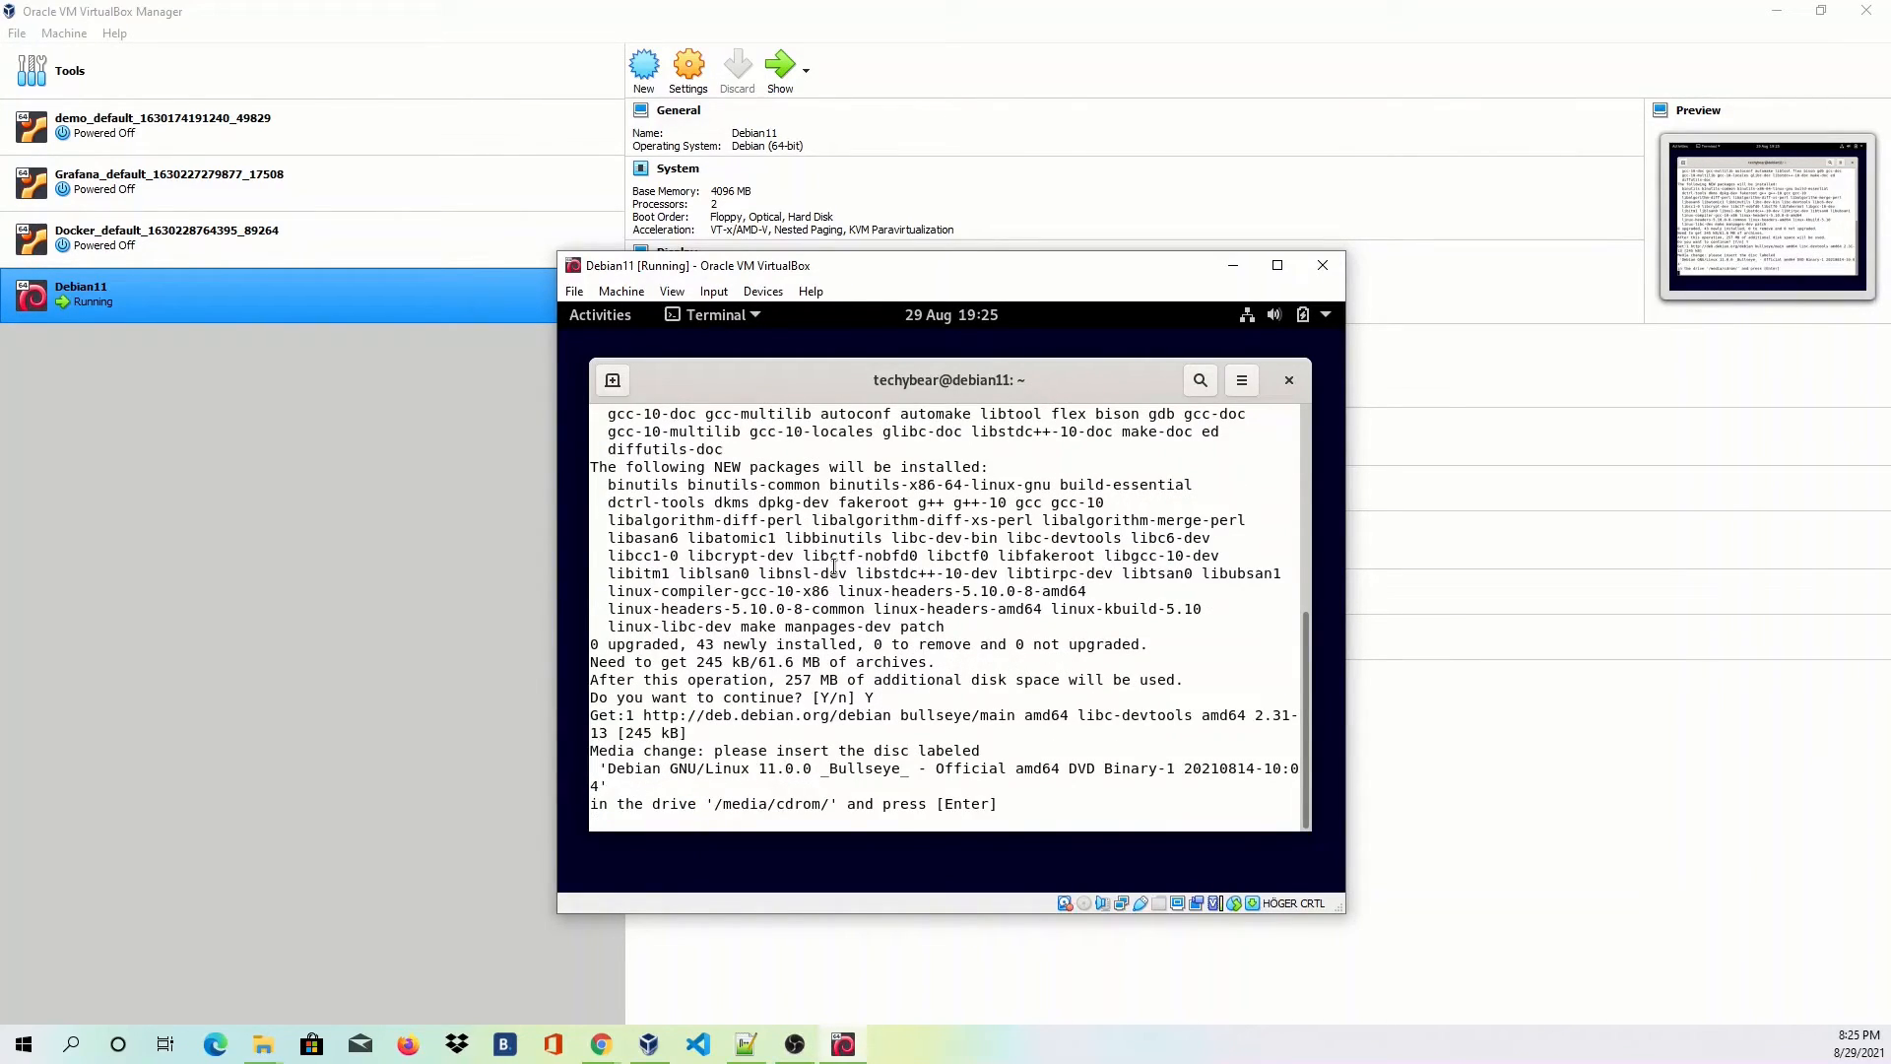
# Load debian-11.0.0-amd64-DVD-1.iso into the VM's empty IDE optical drive via Storage settings.
pyautogui.click(684, 295)
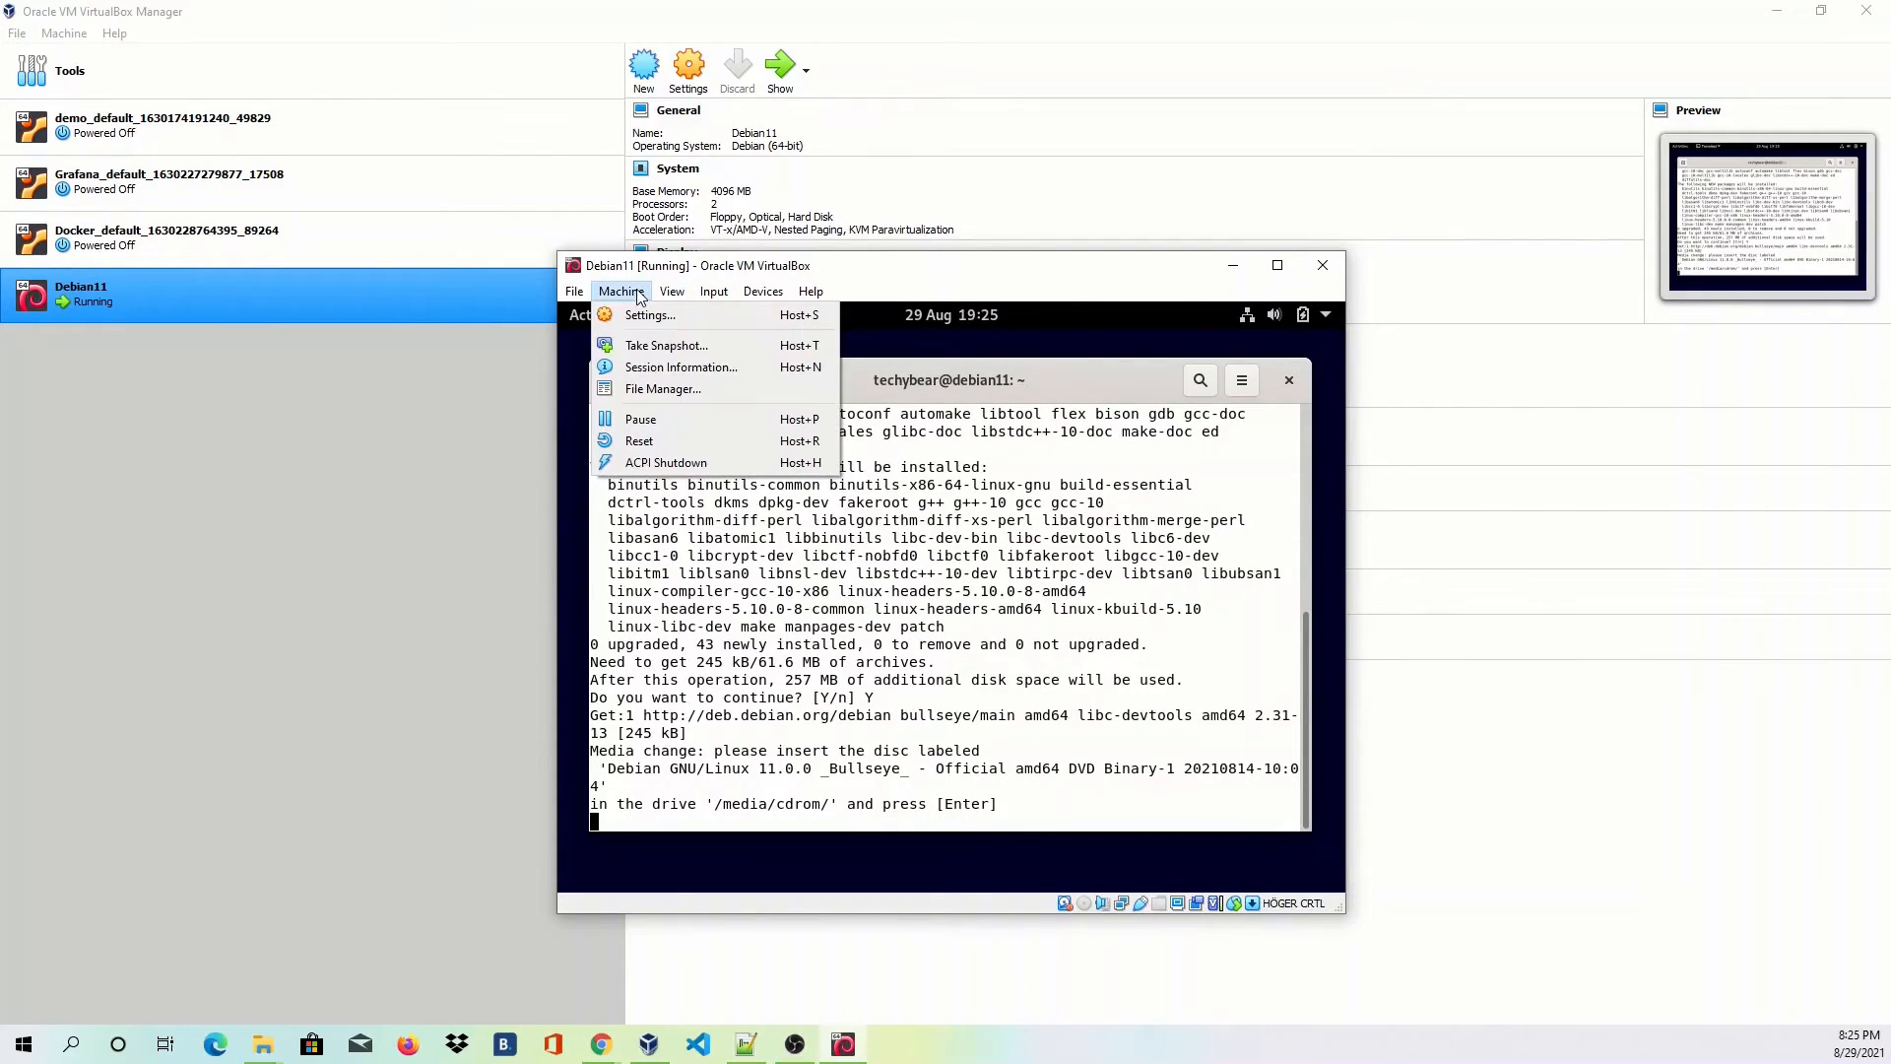
pyautogui.click(612, 292)
pyautogui.click(612, 292)
pyautogui.click(705, 315)
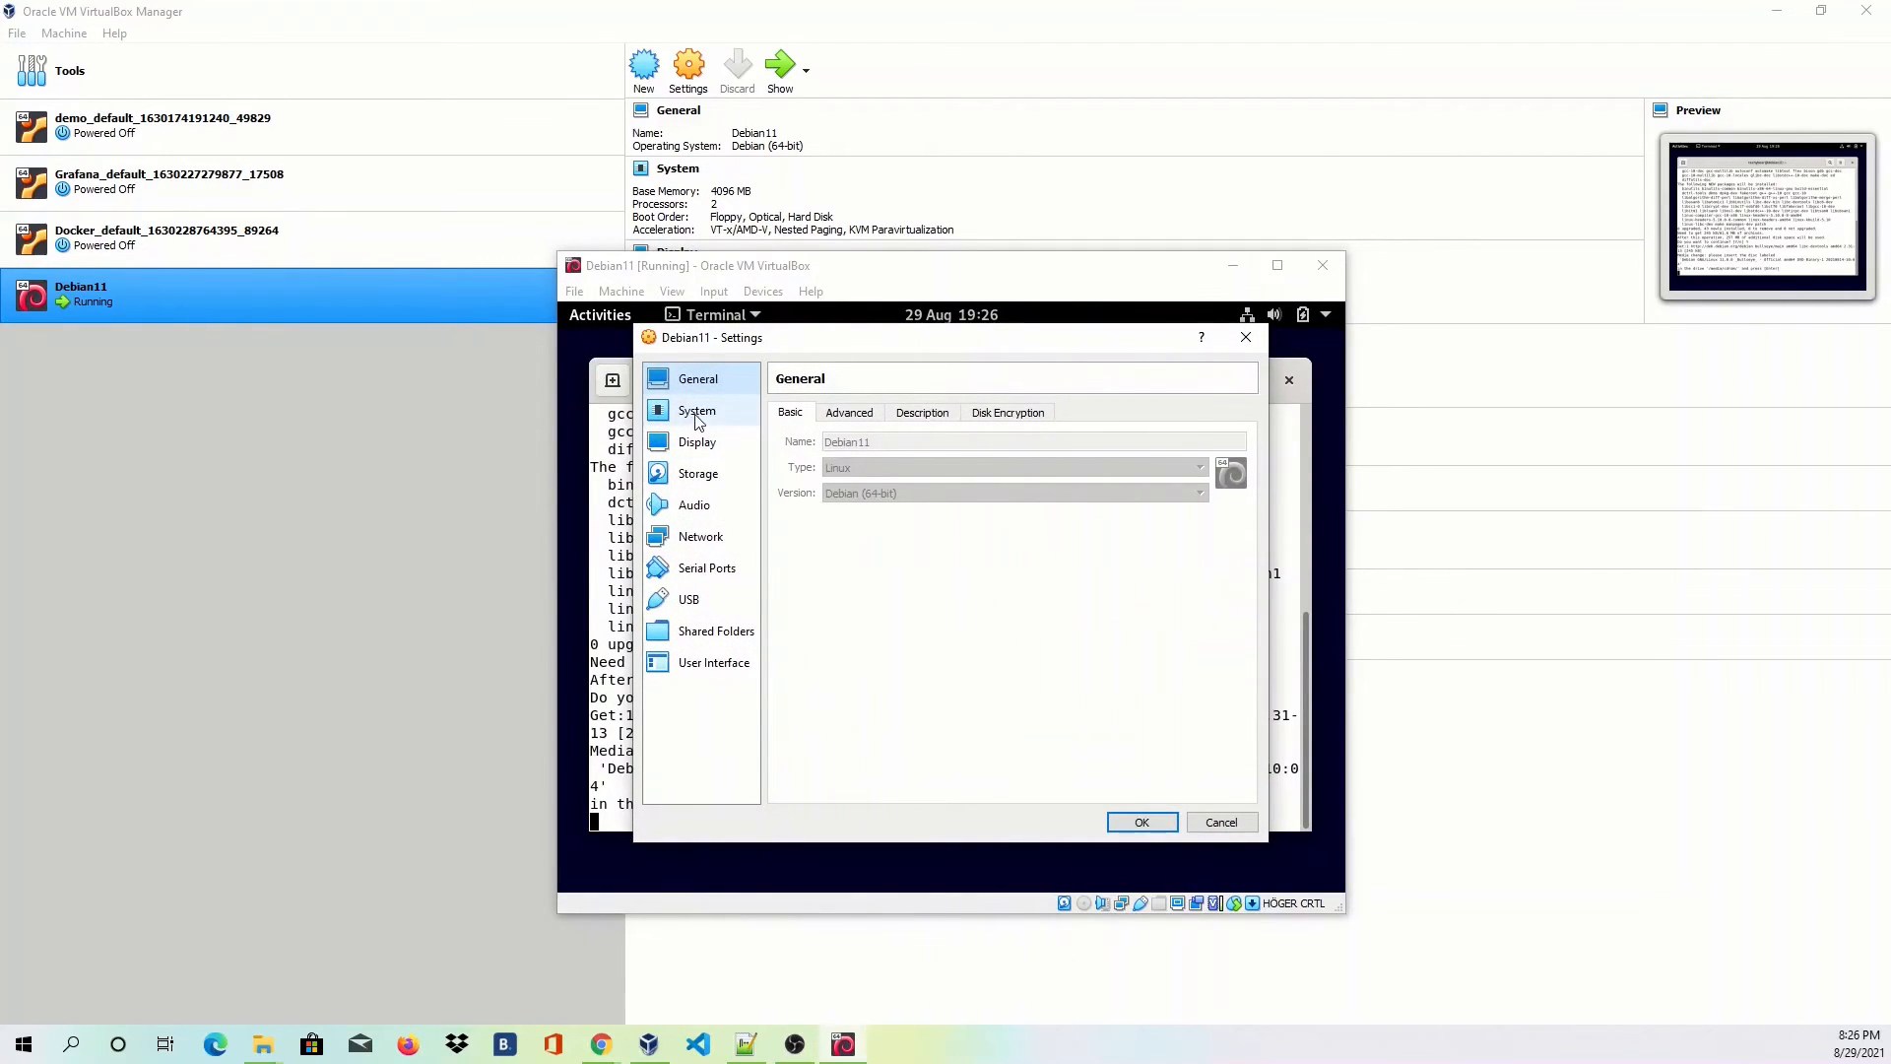
pyautogui.click(694, 483)
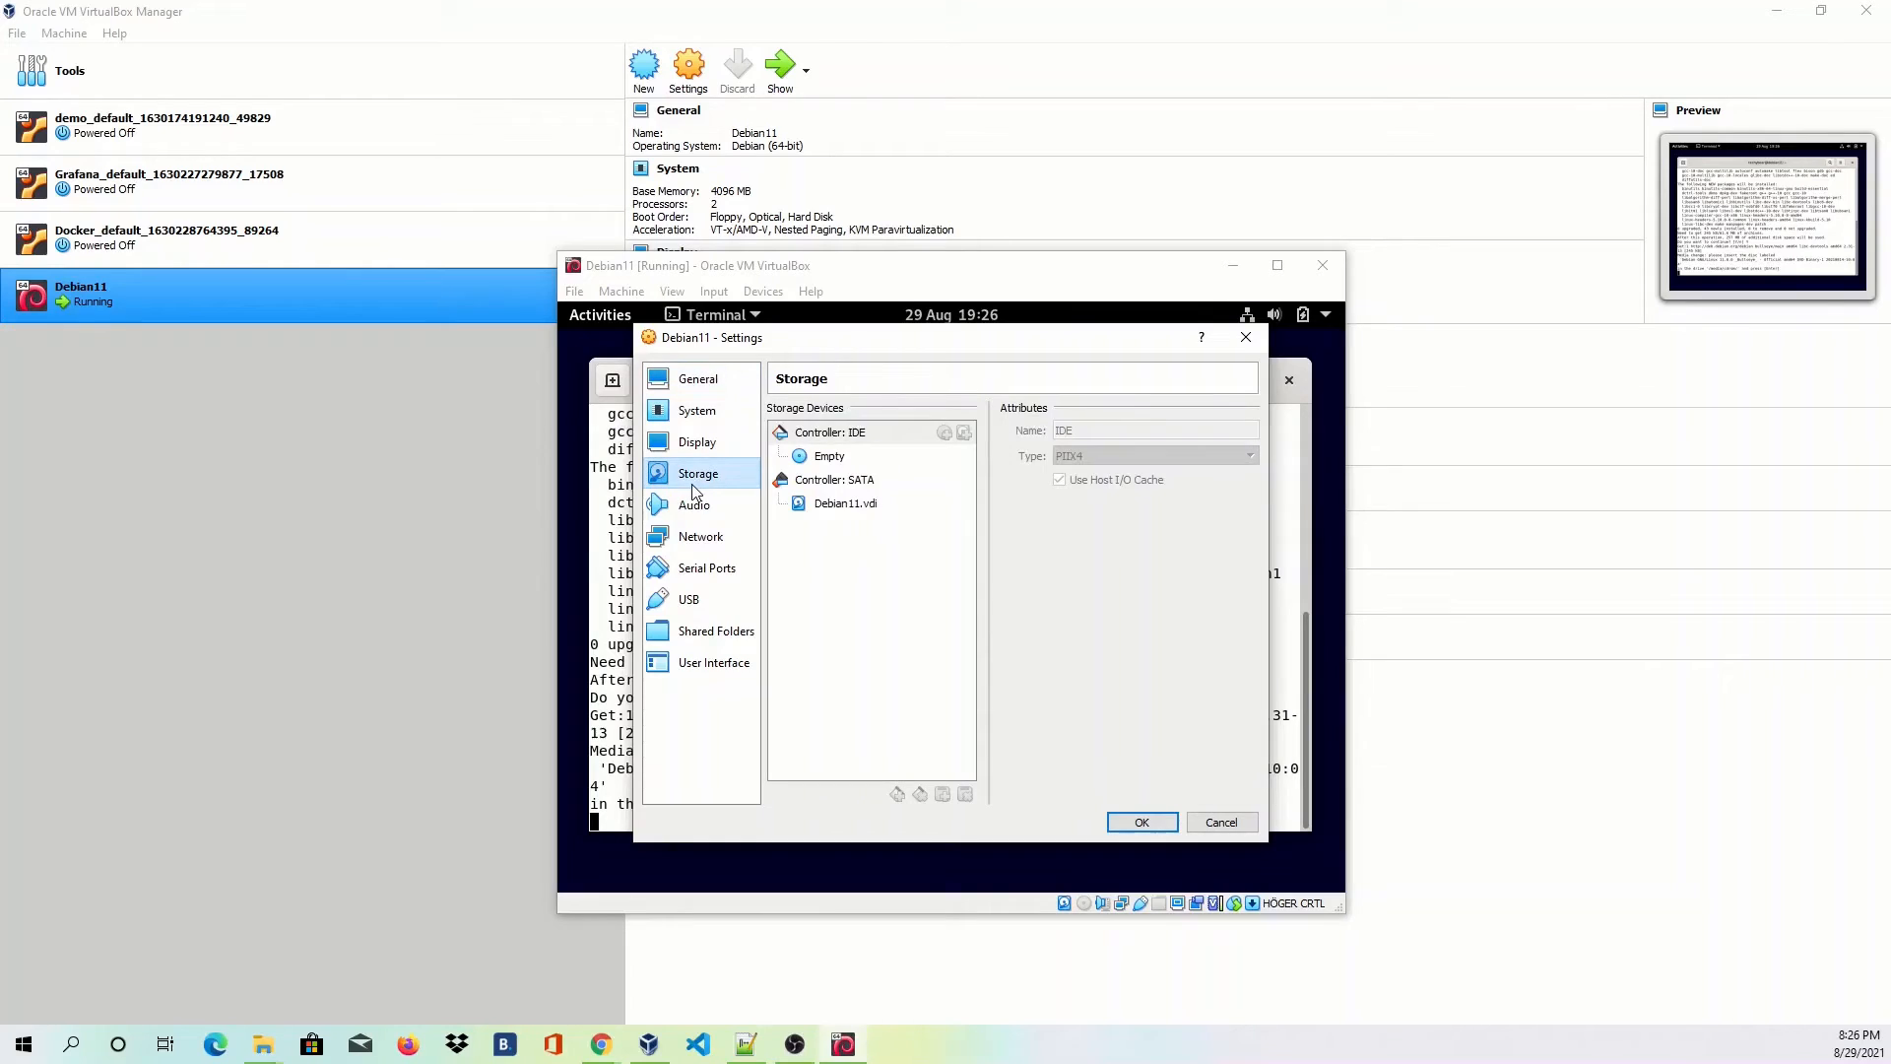
pyautogui.click(842, 458)
pyautogui.click(1248, 431)
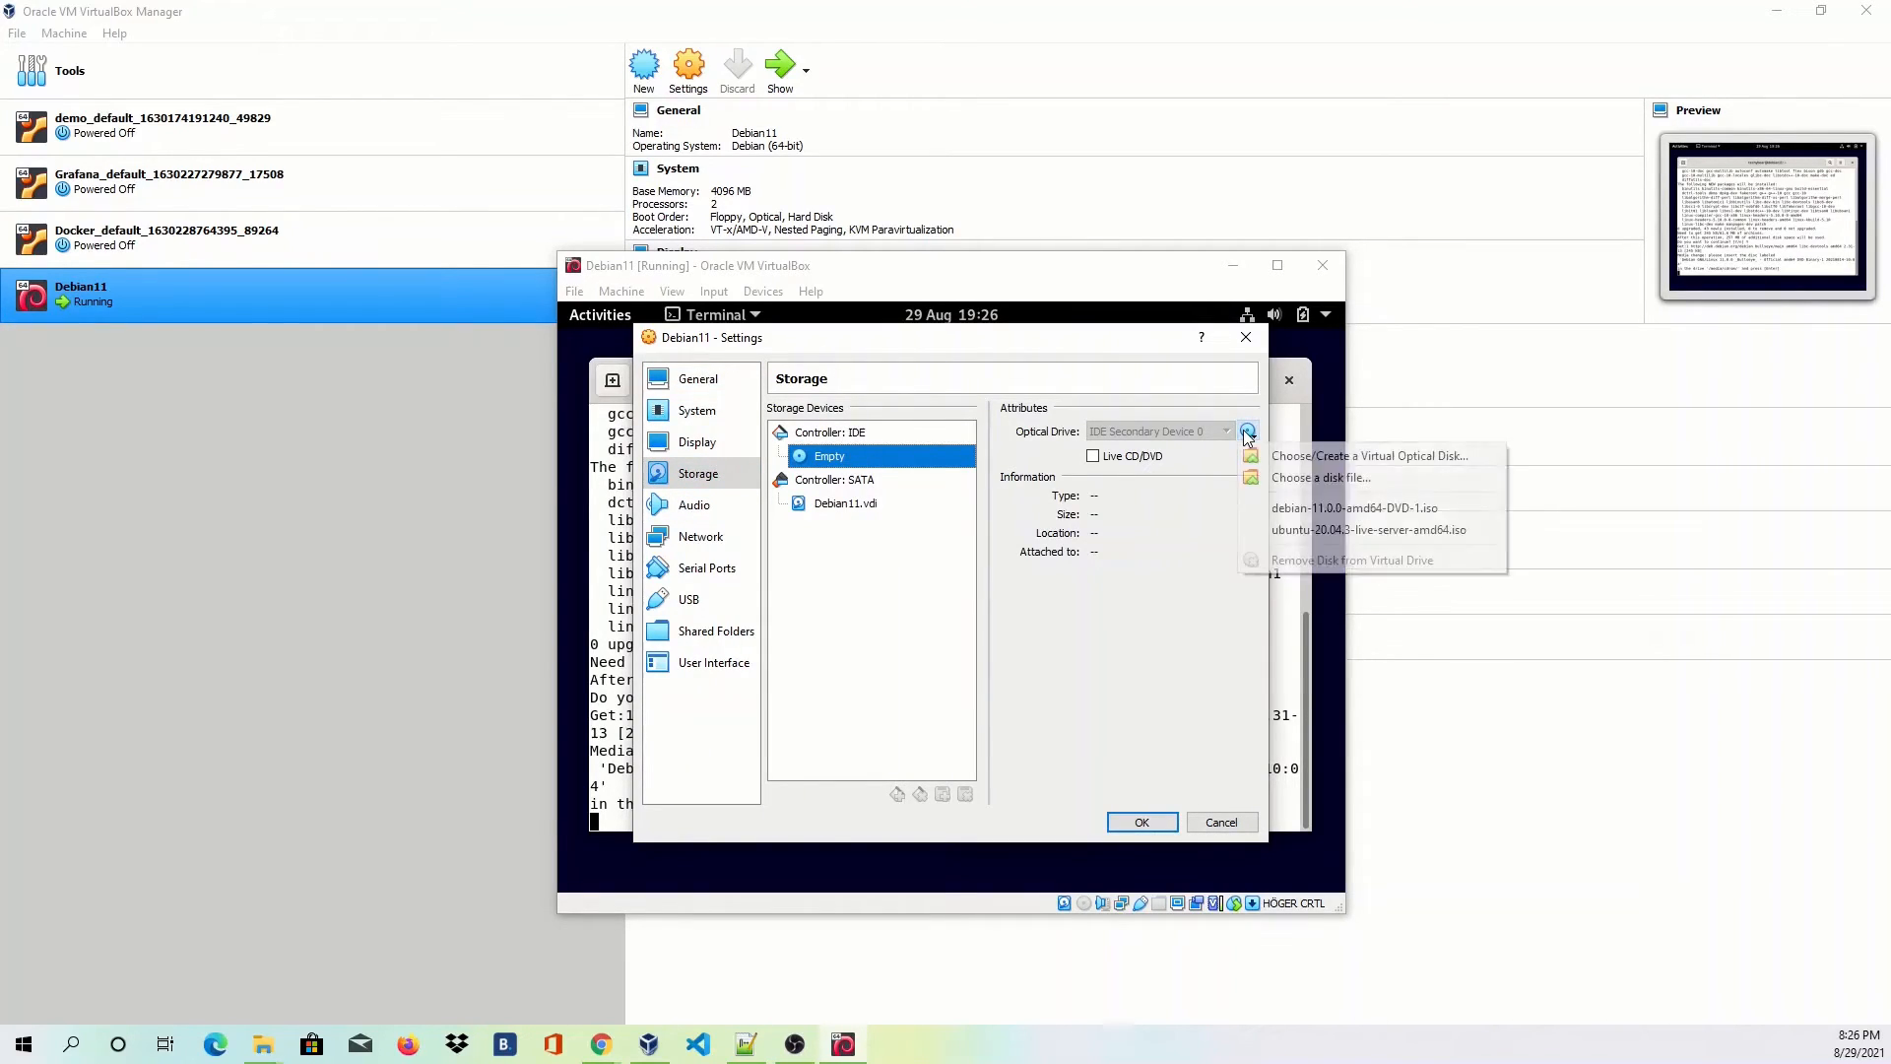
pyautogui.click(1318, 508)
pyautogui.click(1143, 822)
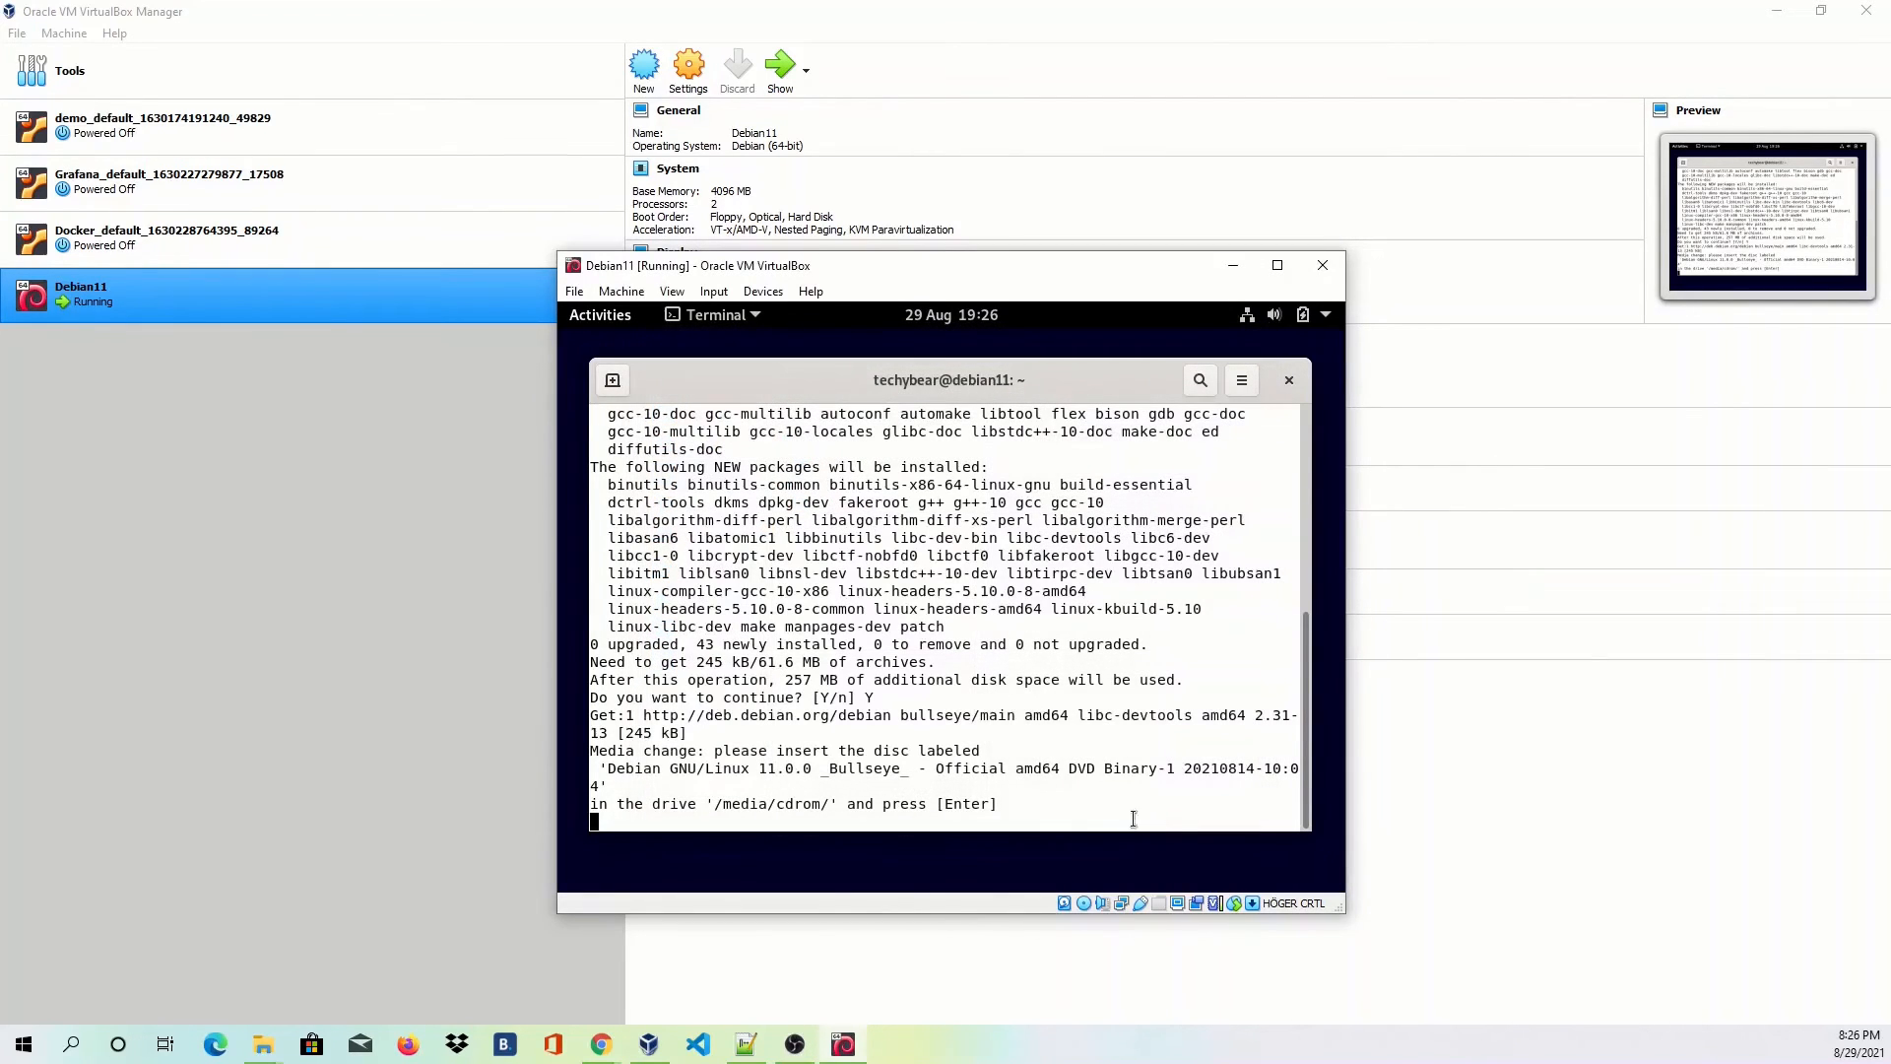
# Confirm the DVD is inserted so apt finishes installing build-essential, dkms and kernel headers.
pyautogui.press('Return')
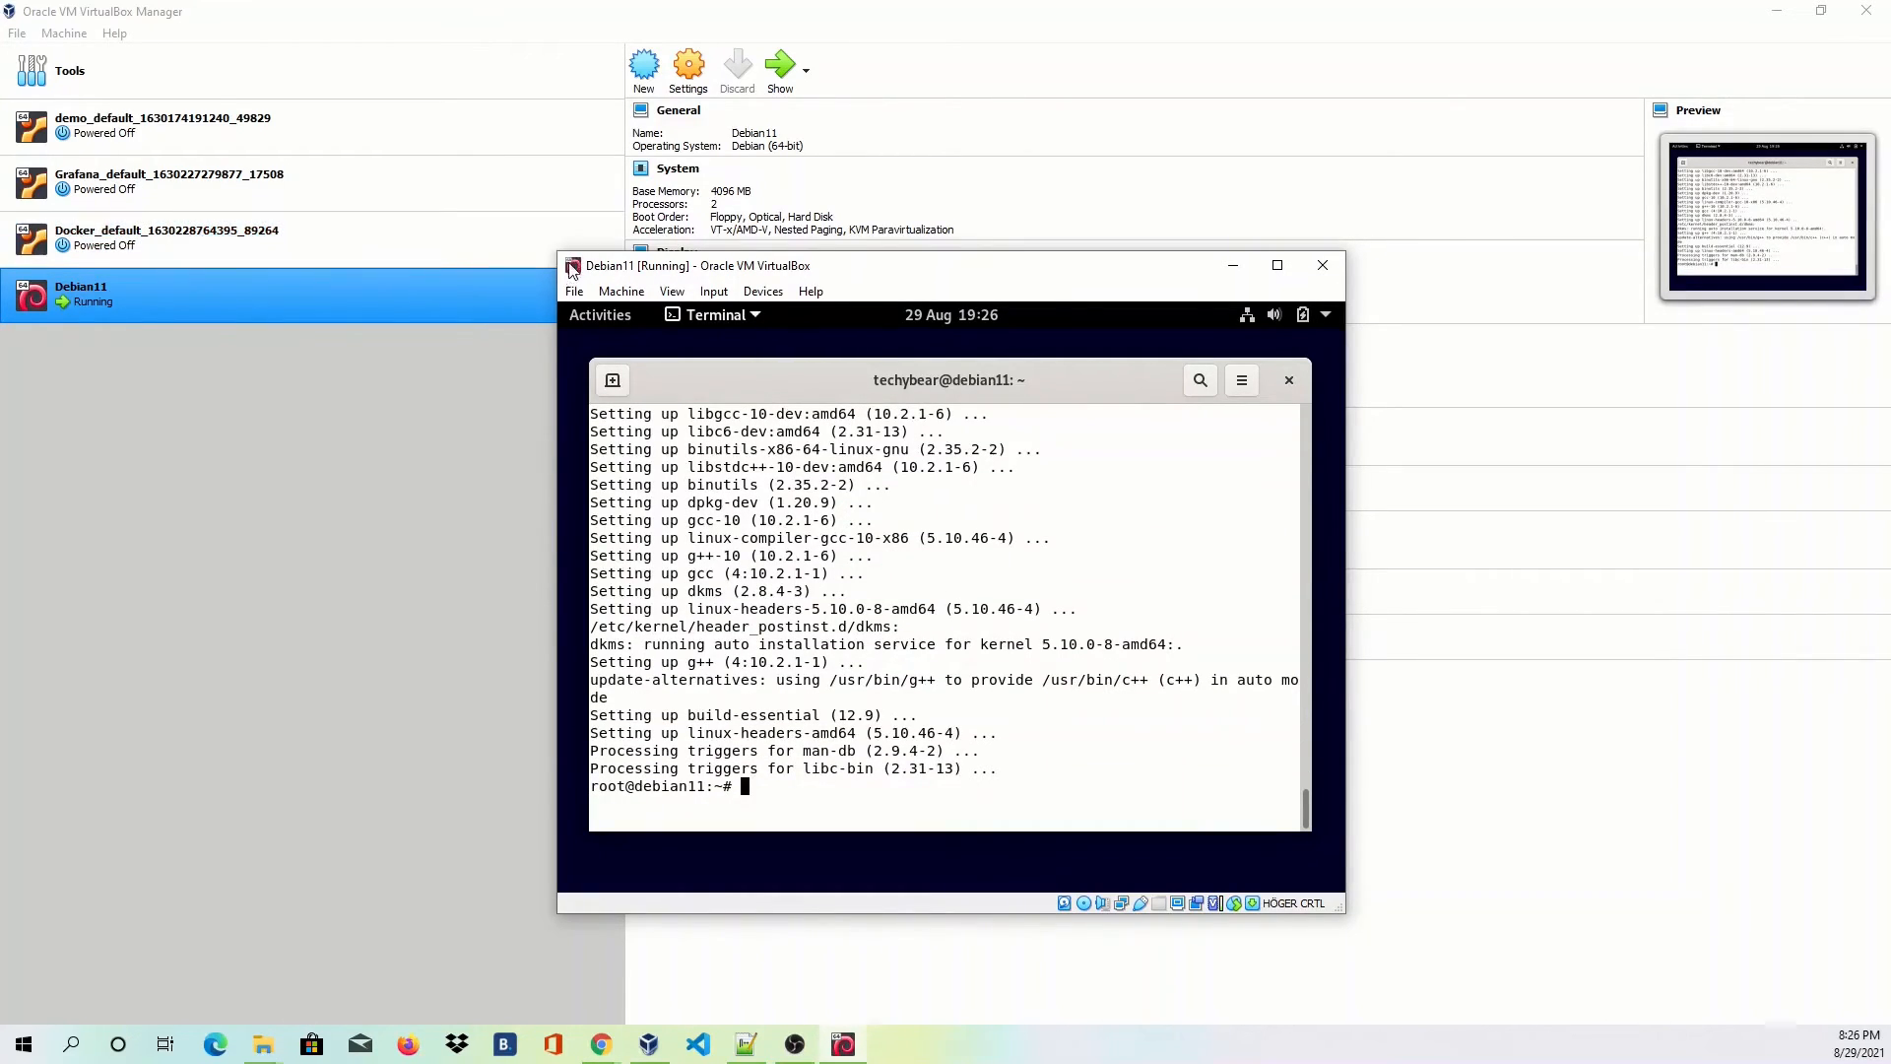
pyautogui.click(574, 292)
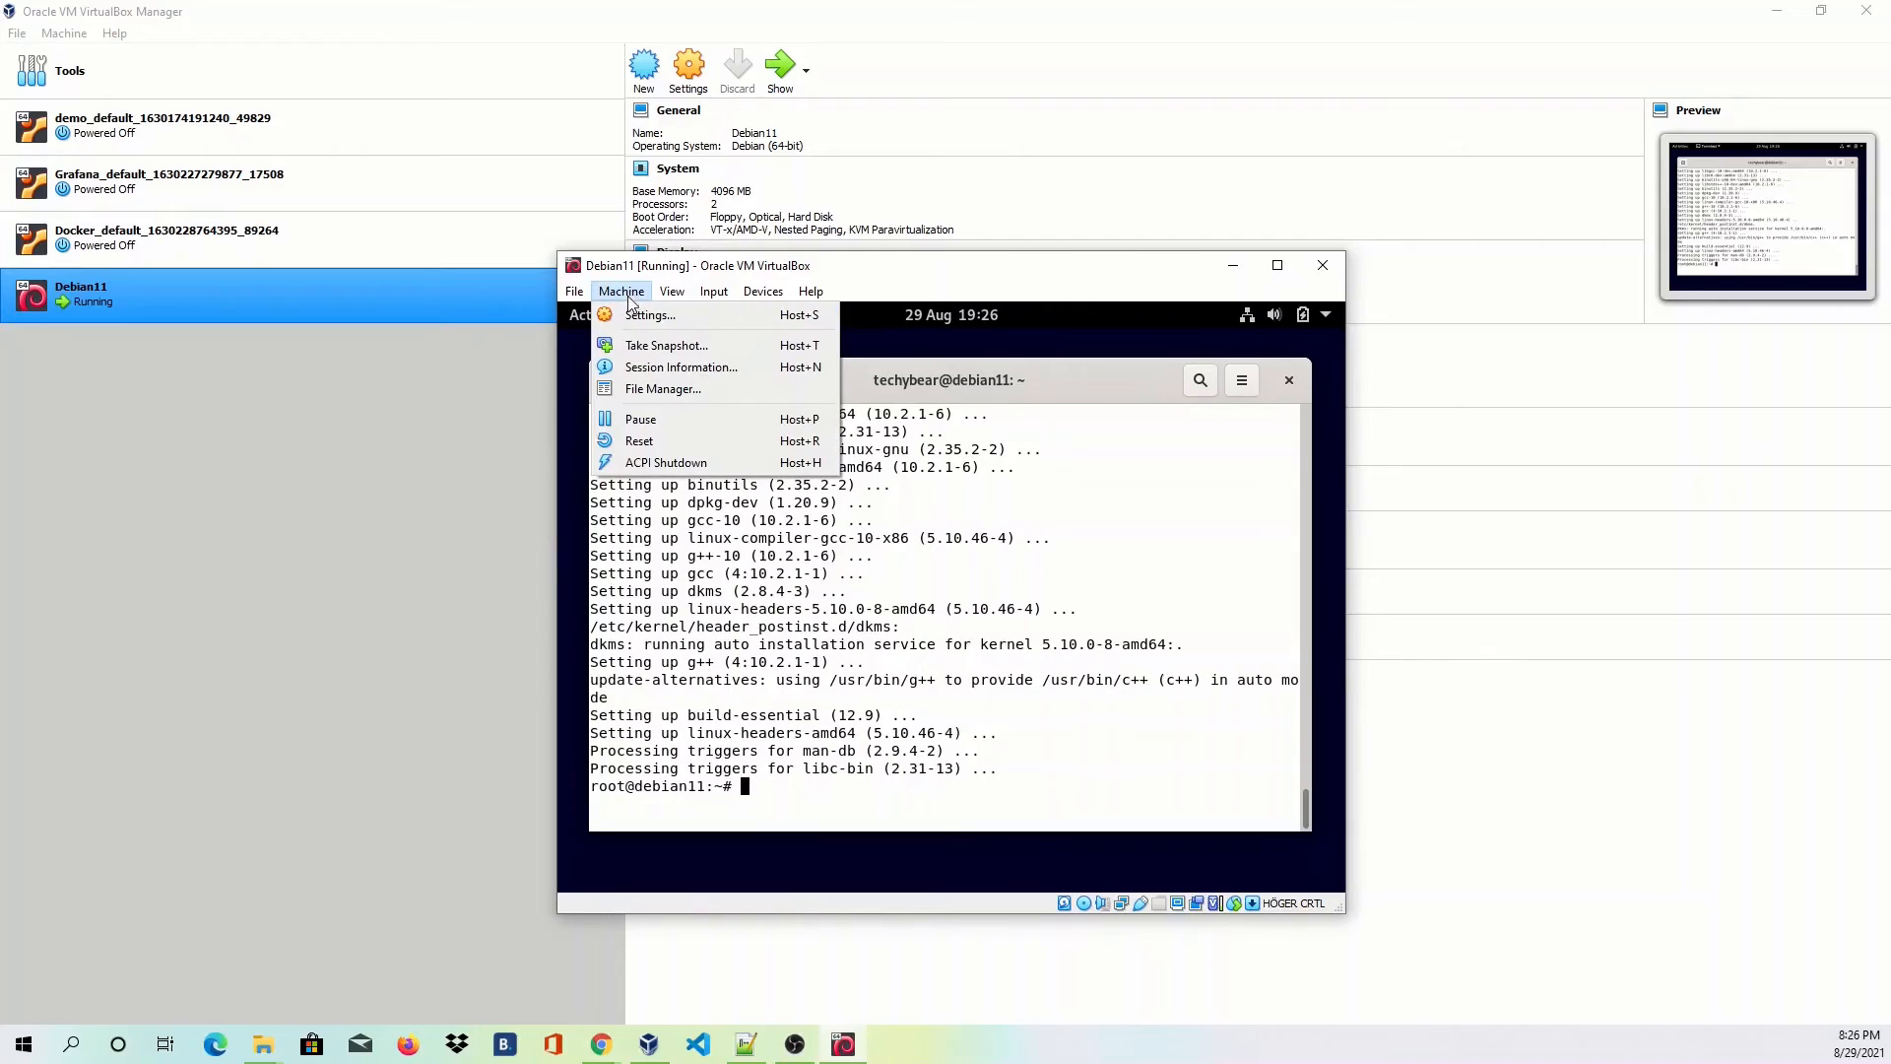
# Eject the Debian 11 ISO from the IDE optical drive in Storage settings and save.
pyautogui.press('Escape')
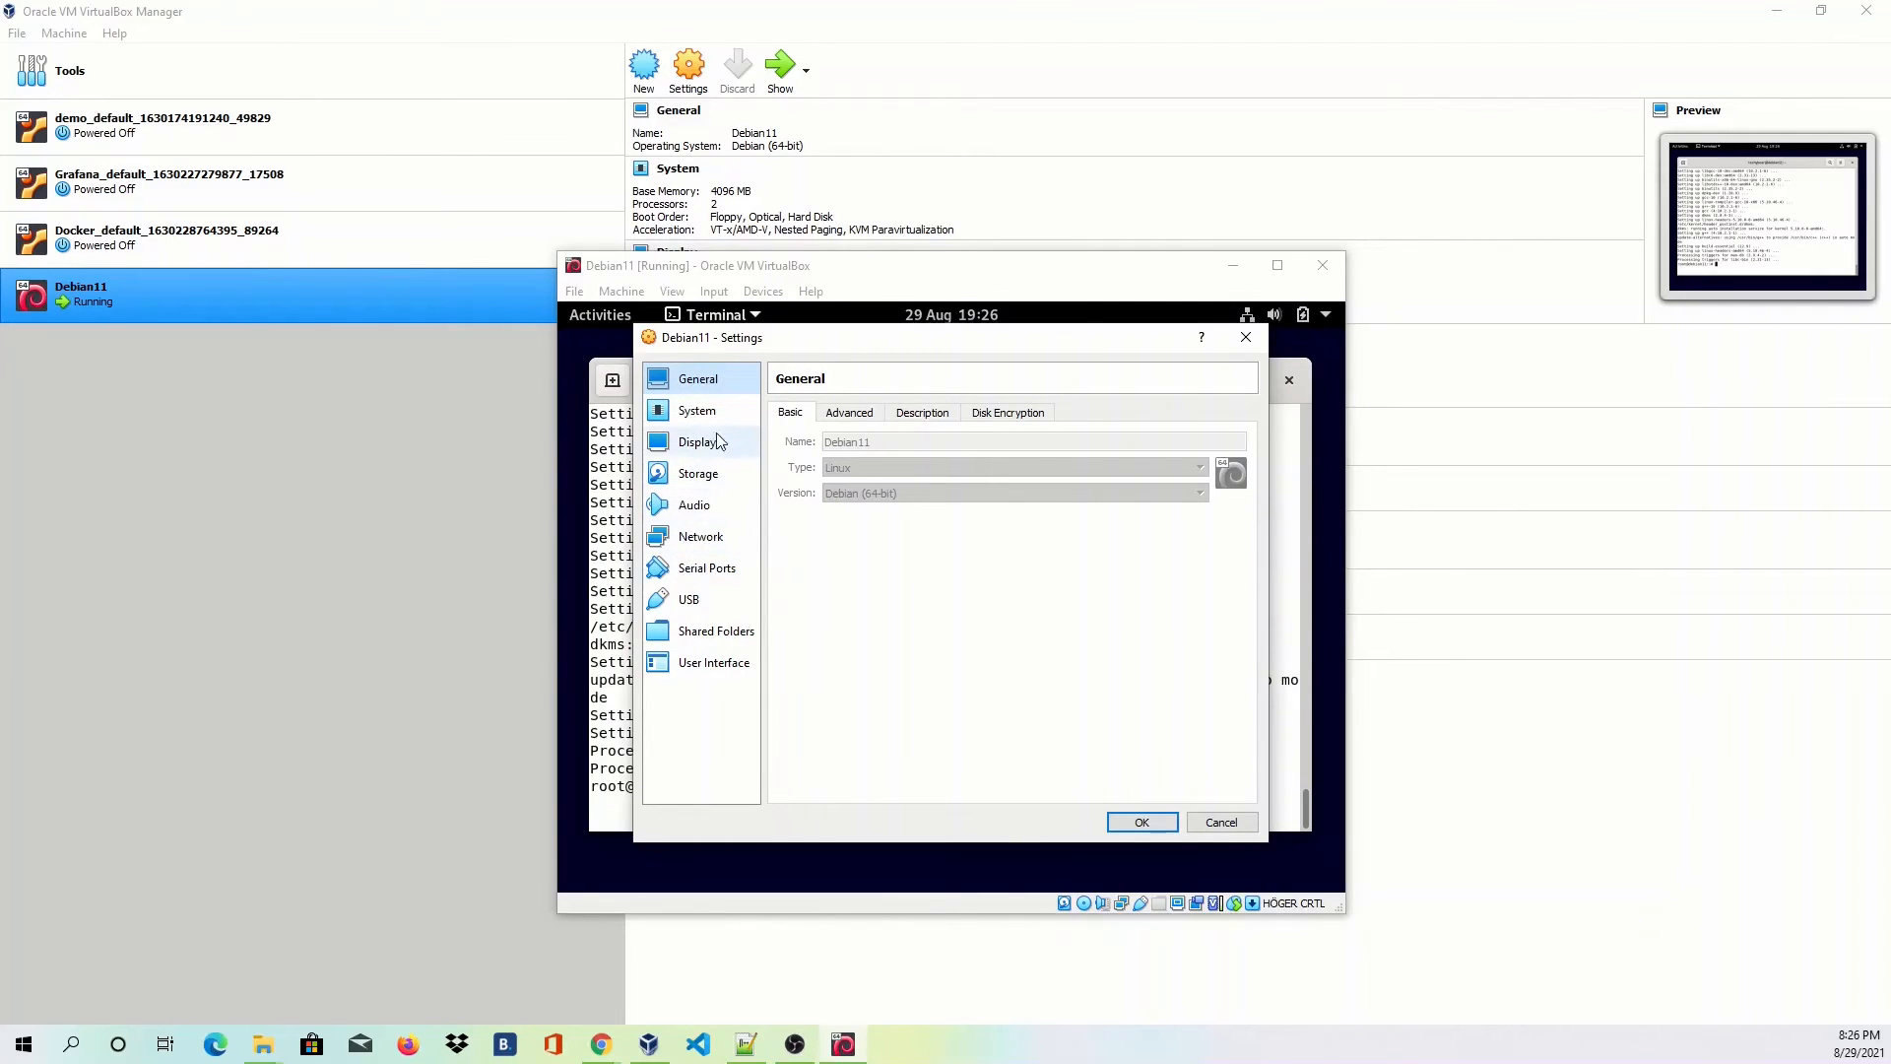
pyautogui.click(707, 475)
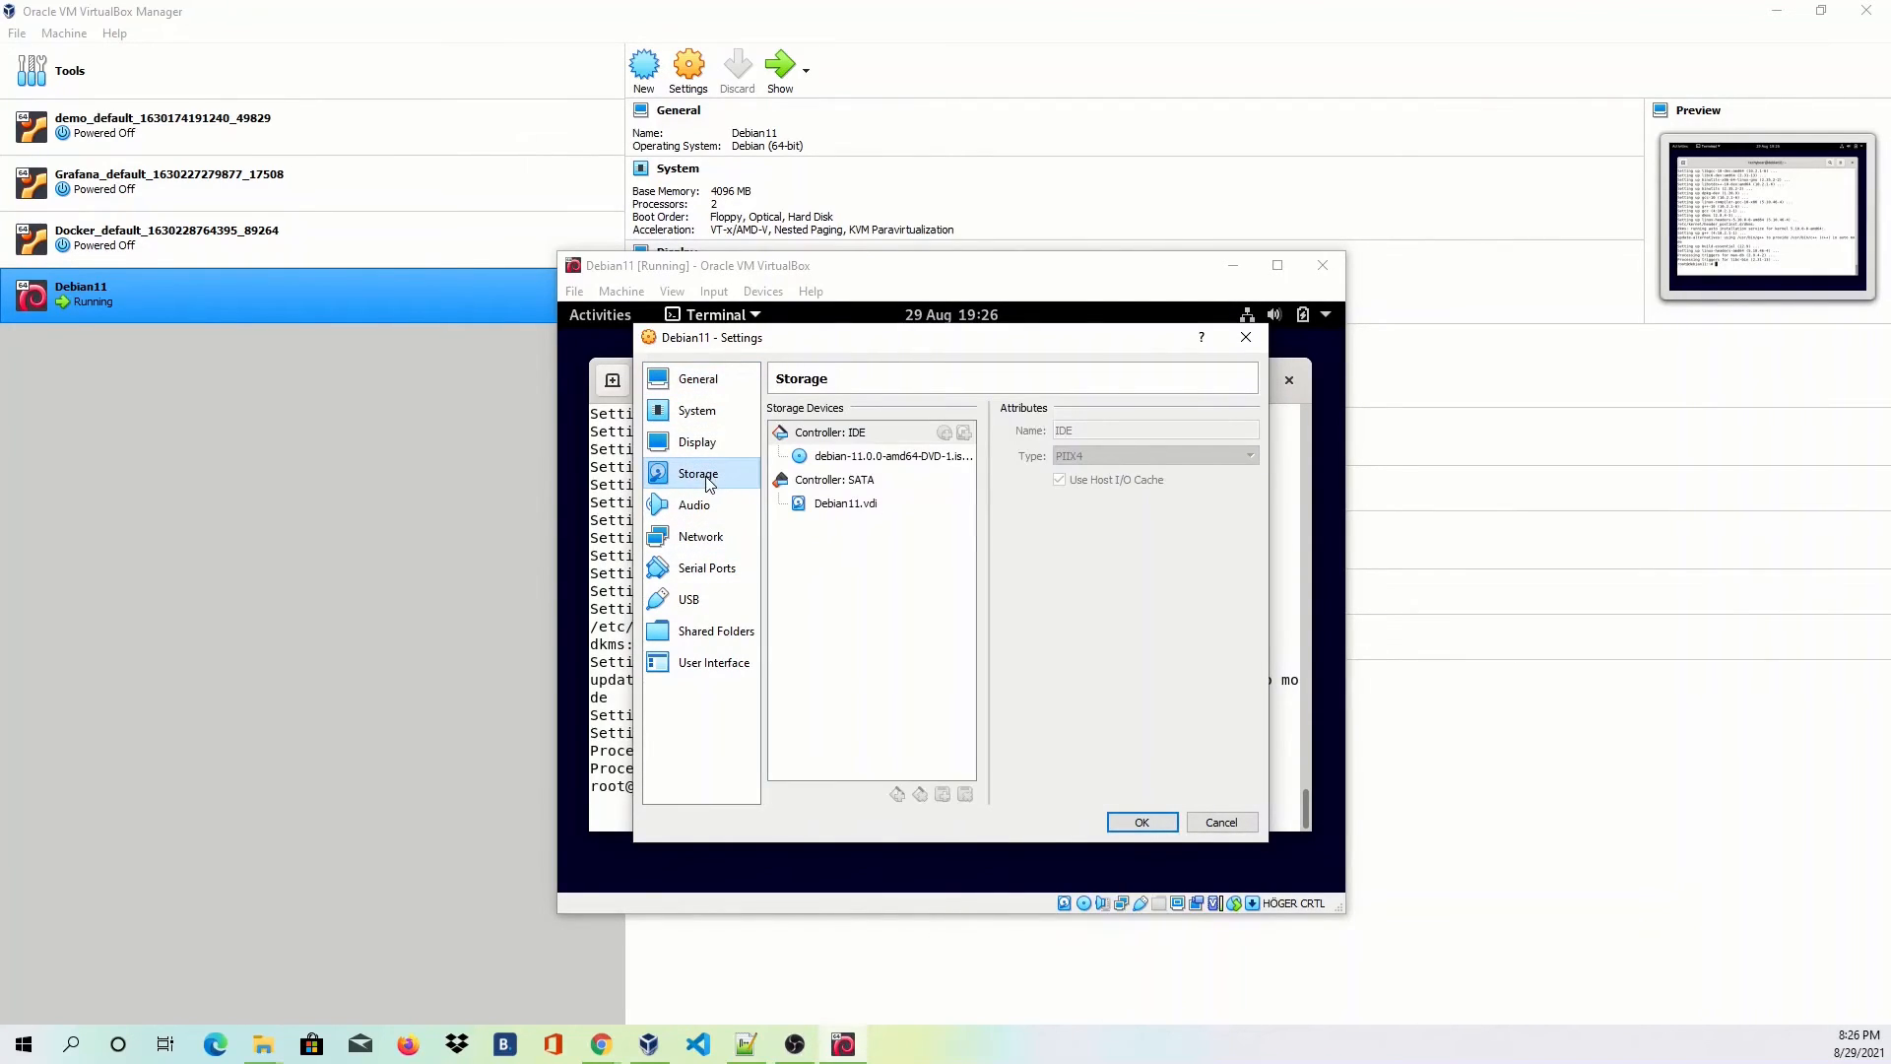
pyautogui.click(876, 460)
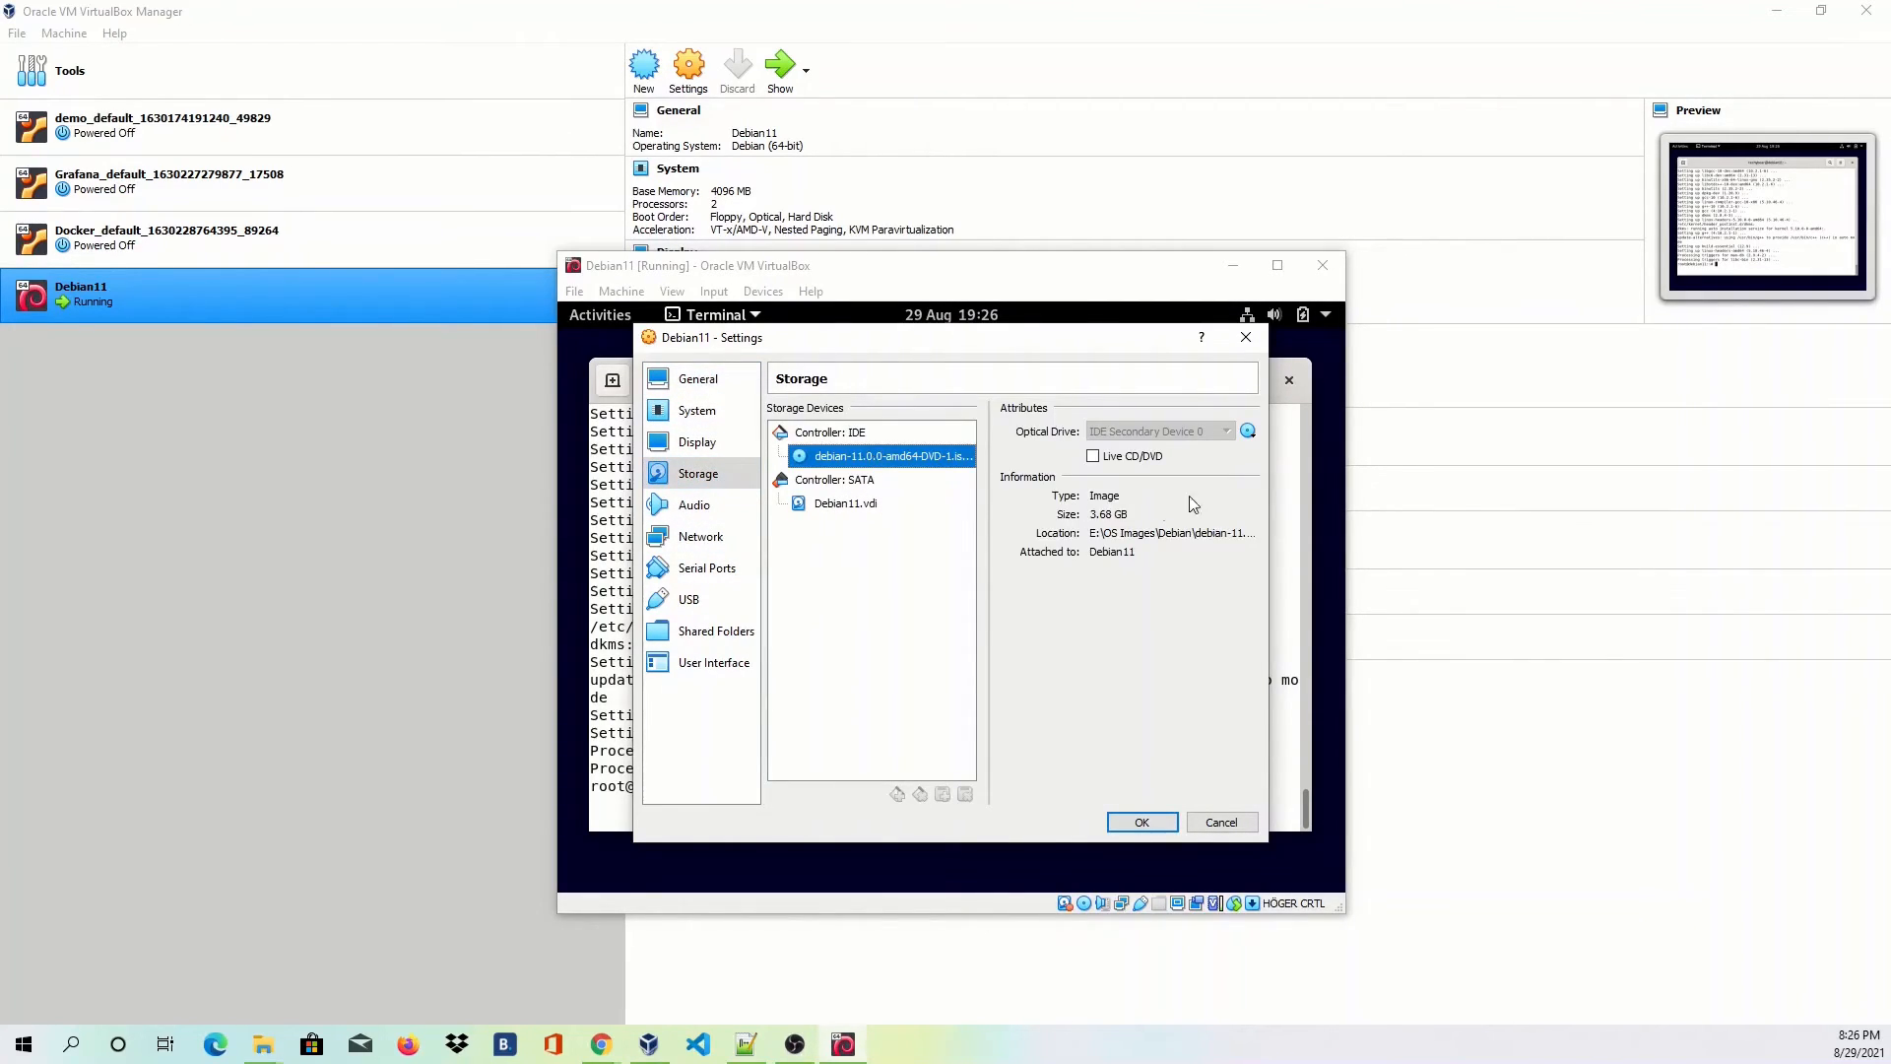
pyautogui.click(1248, 434)
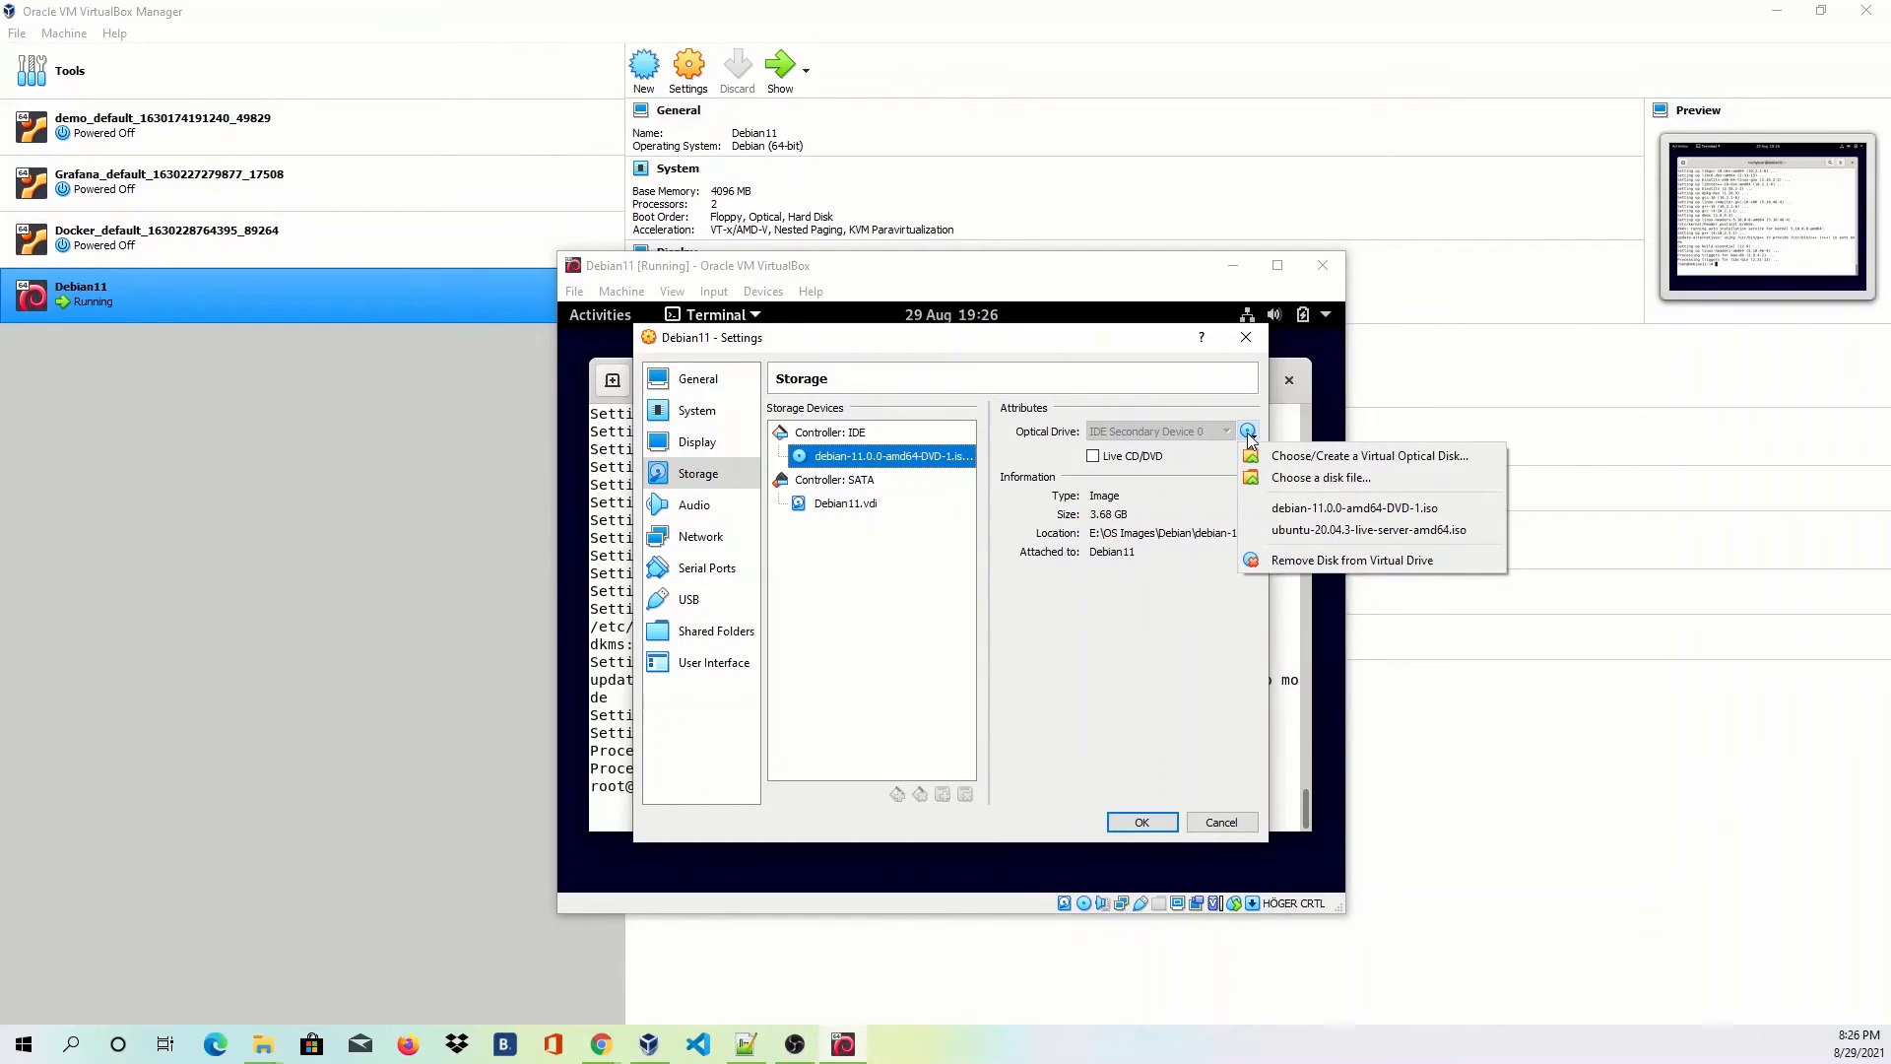
pyautogui.click(1271, 561)
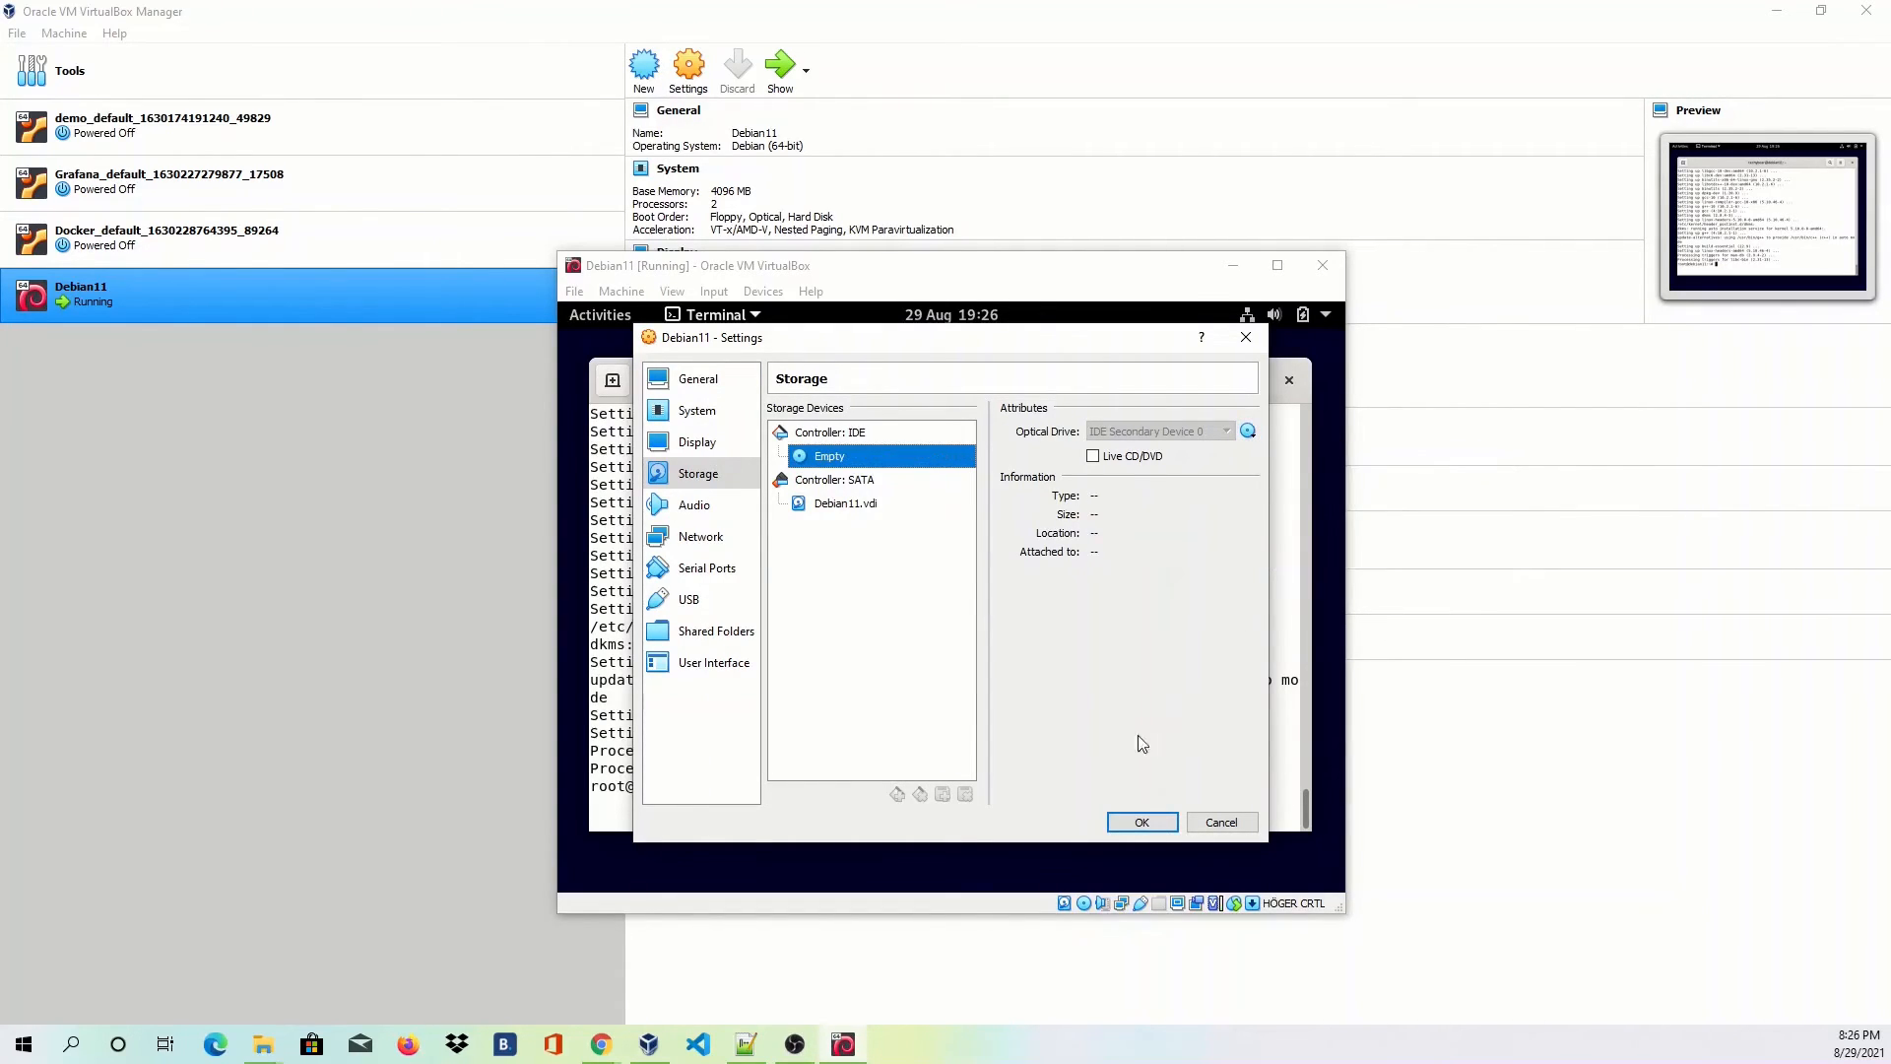
pyautogui.click(1148, 826)
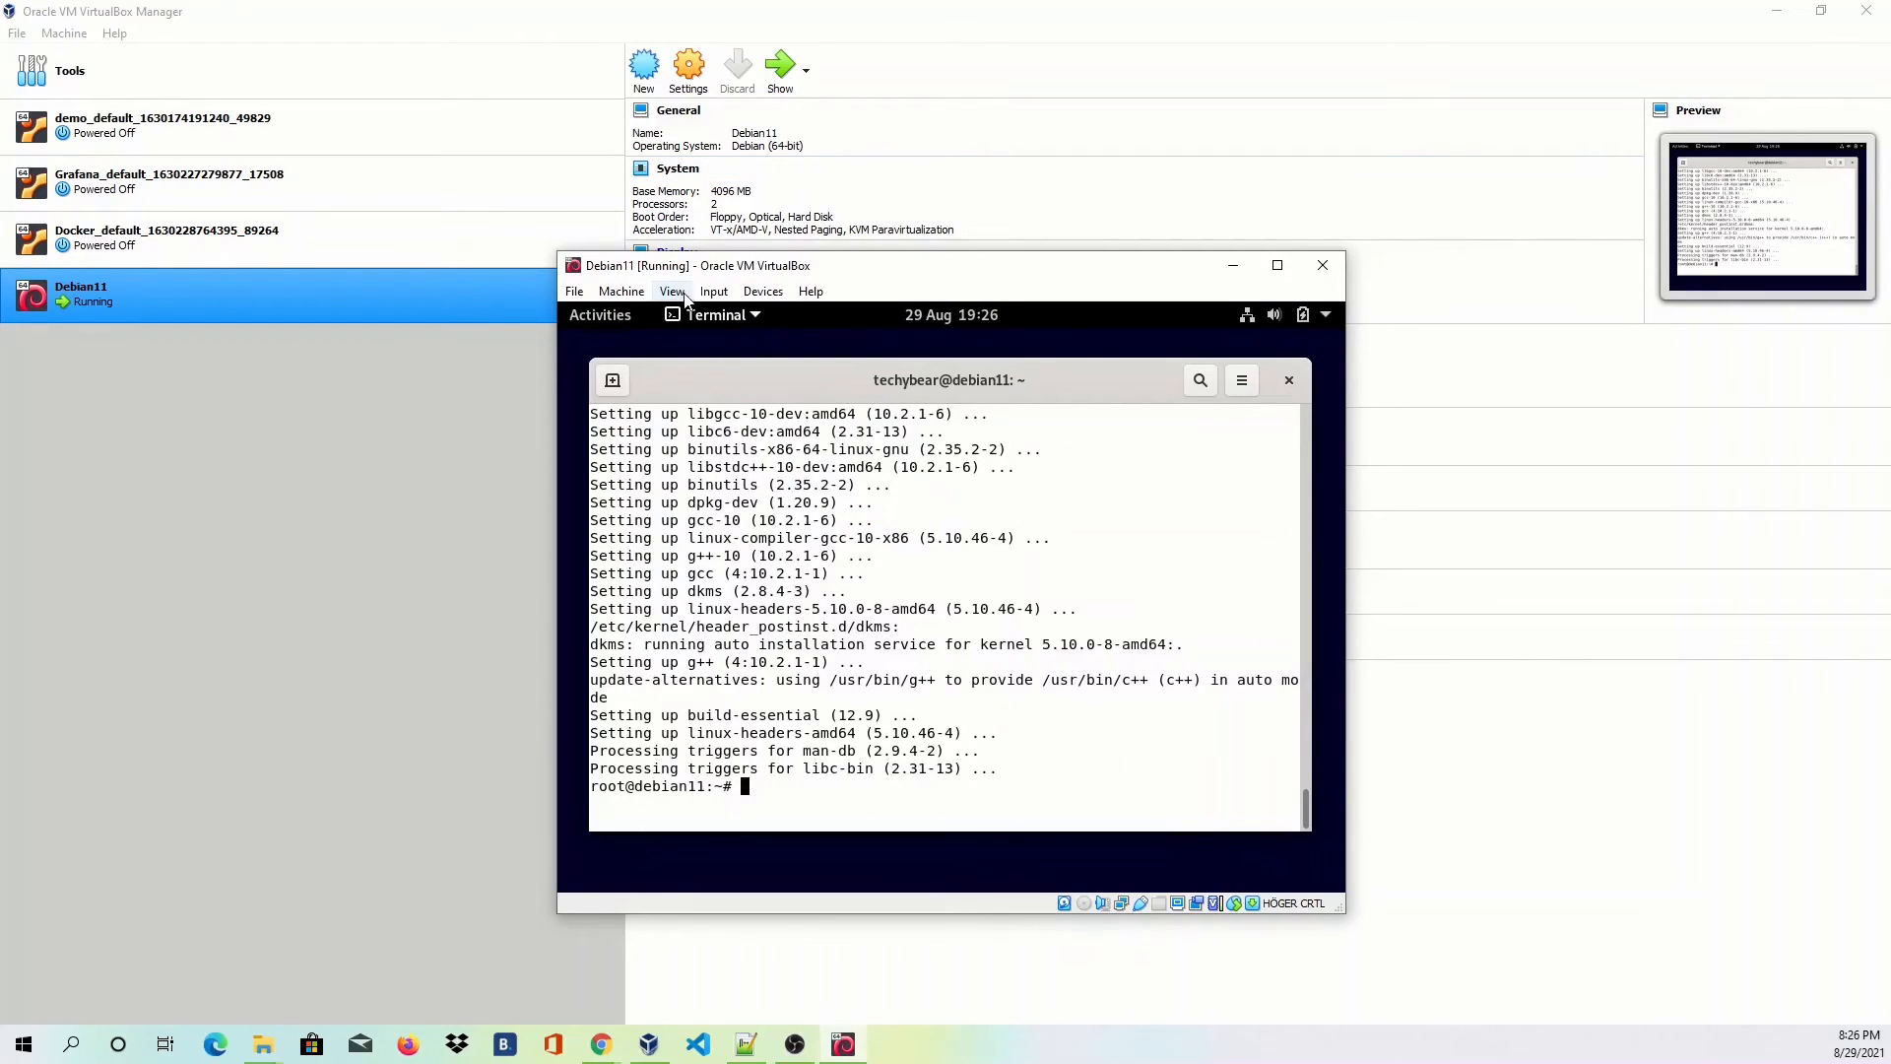
# Insert the VBox_GAs_6.1.24 Guest Additions CD and mount it at /media/cdrom0 using Disks.
pyautogui.click(714, 291)
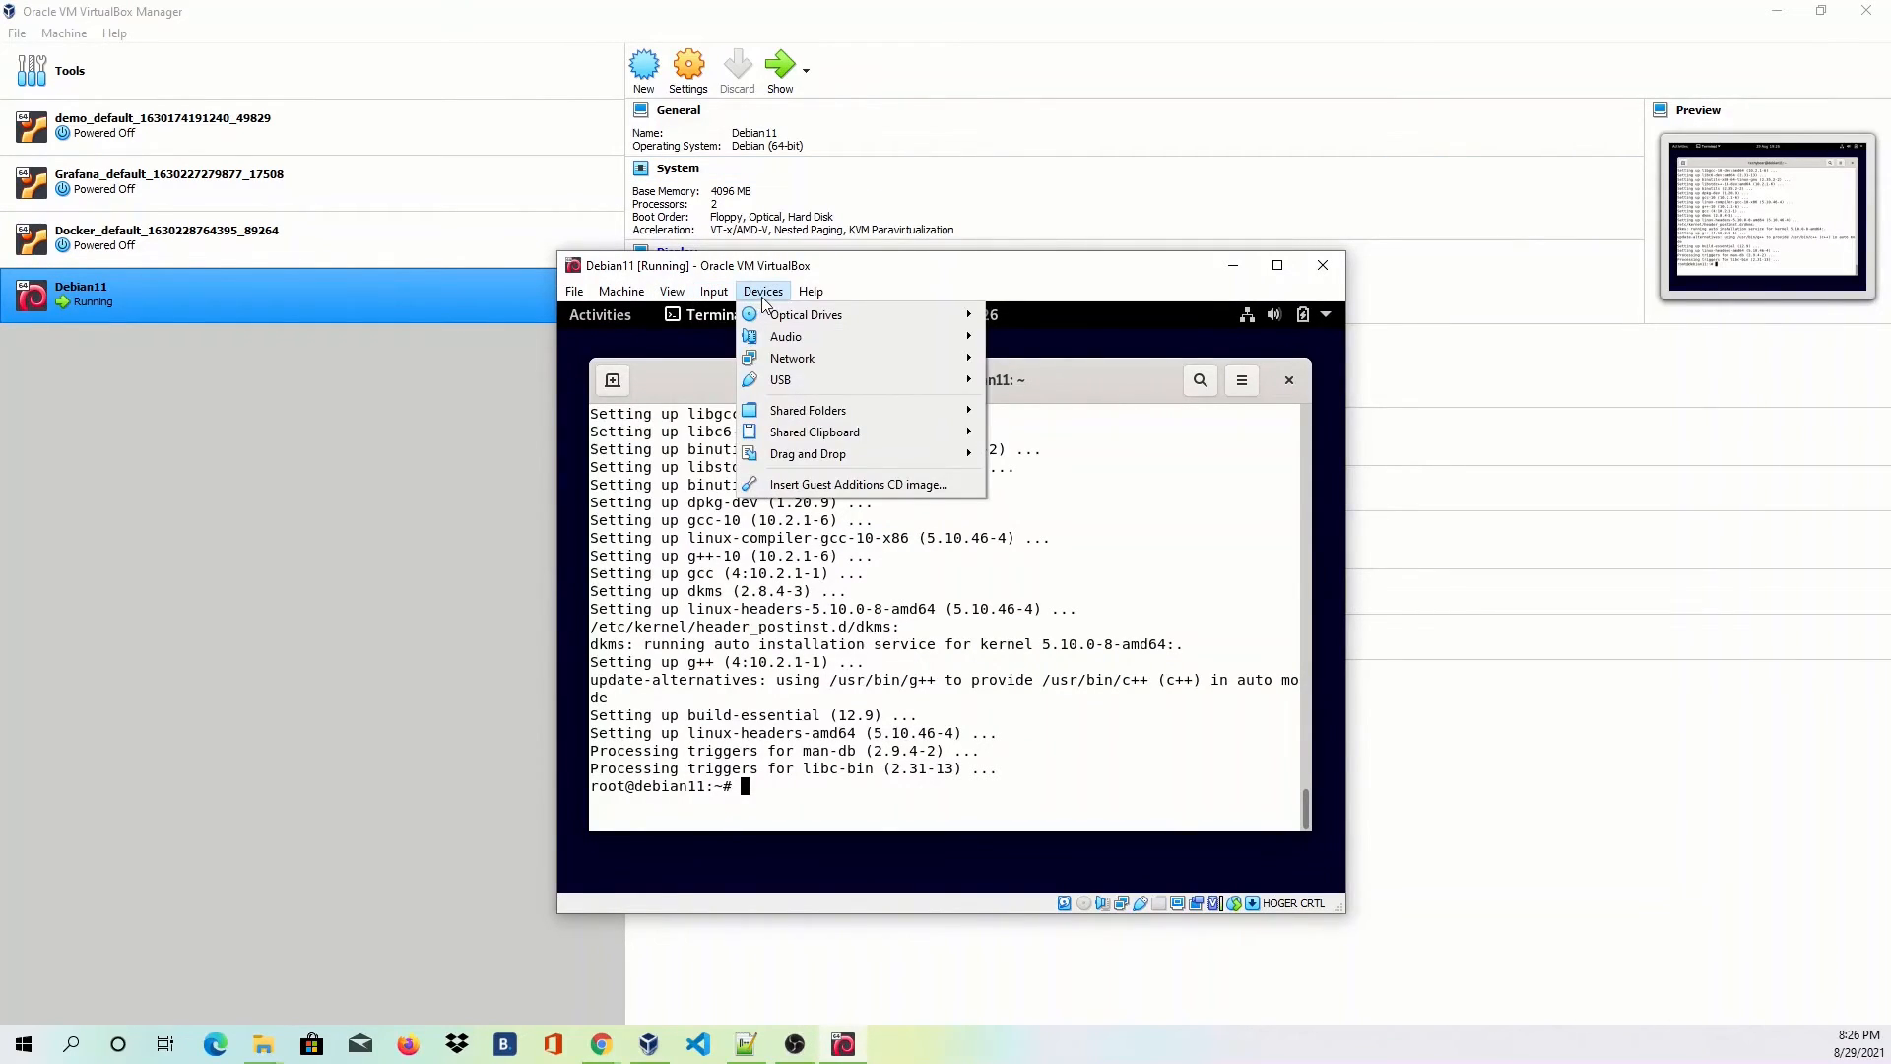
pyautogui.click(817, 486)
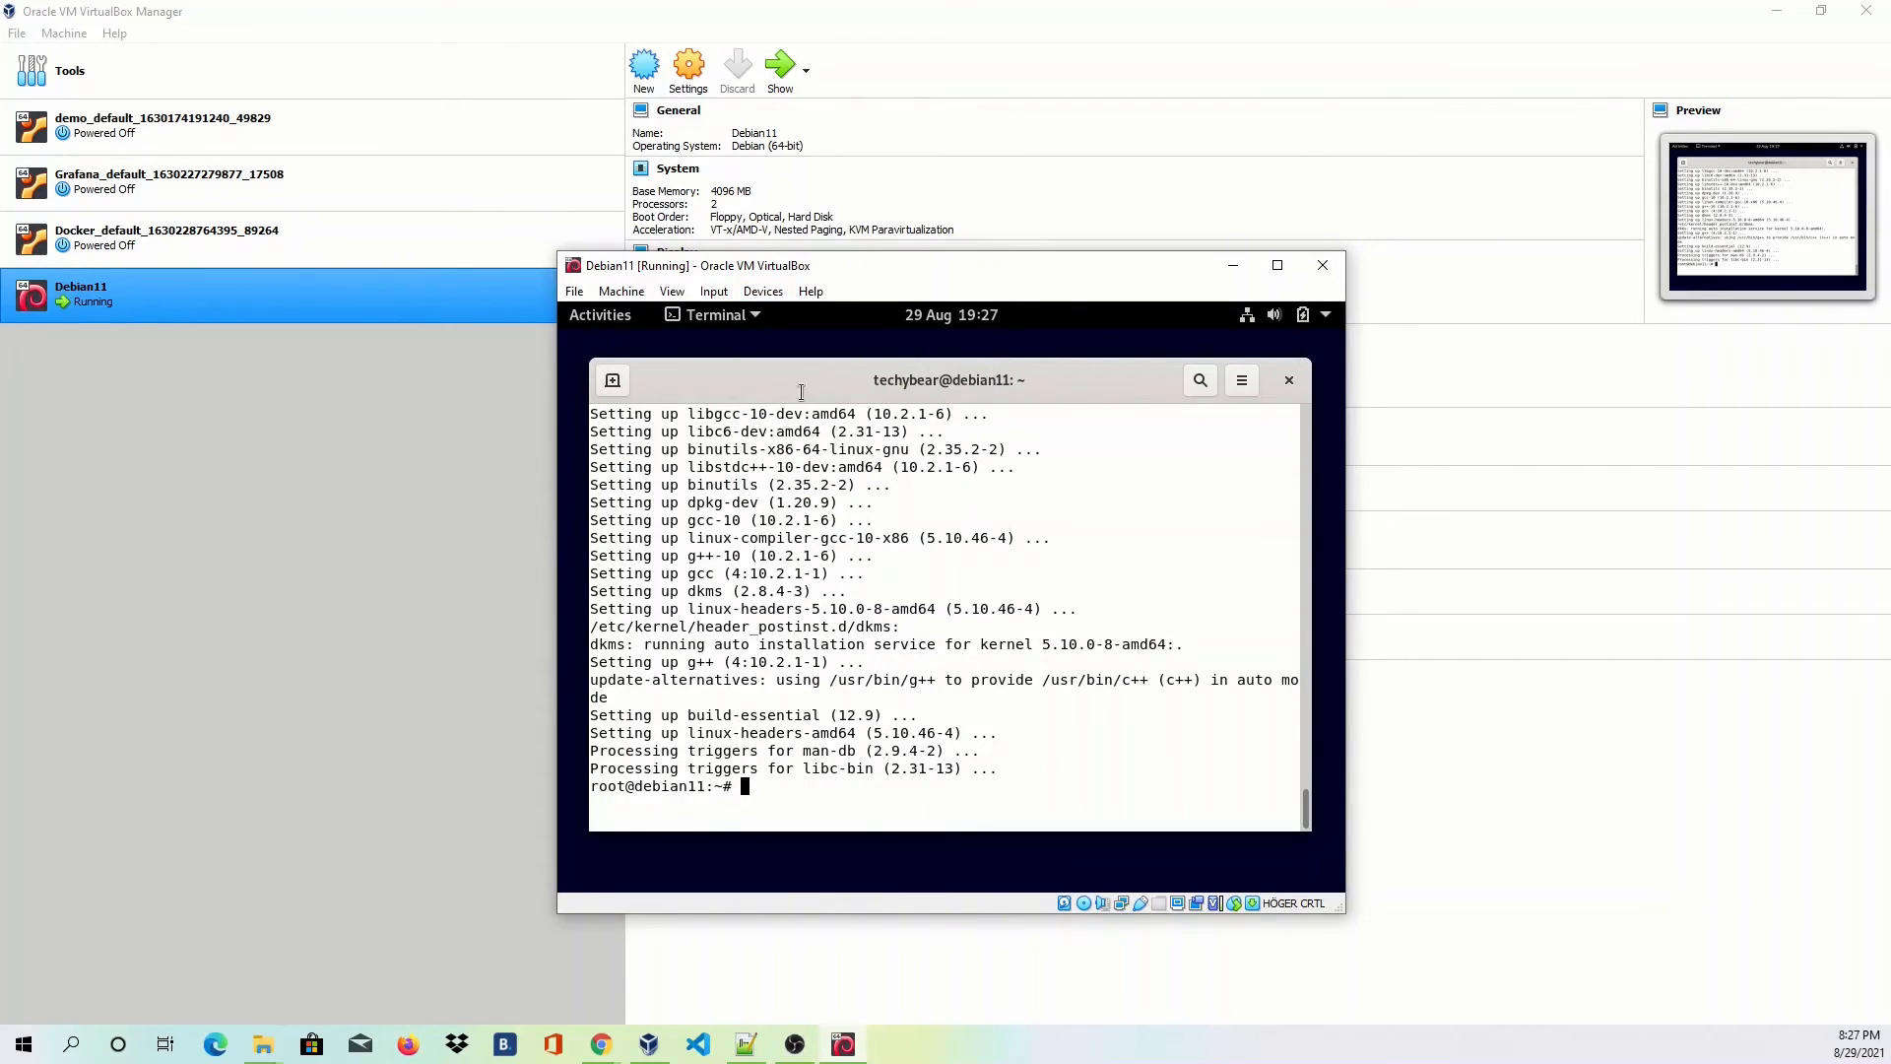
pyautogui.click(597, 314)
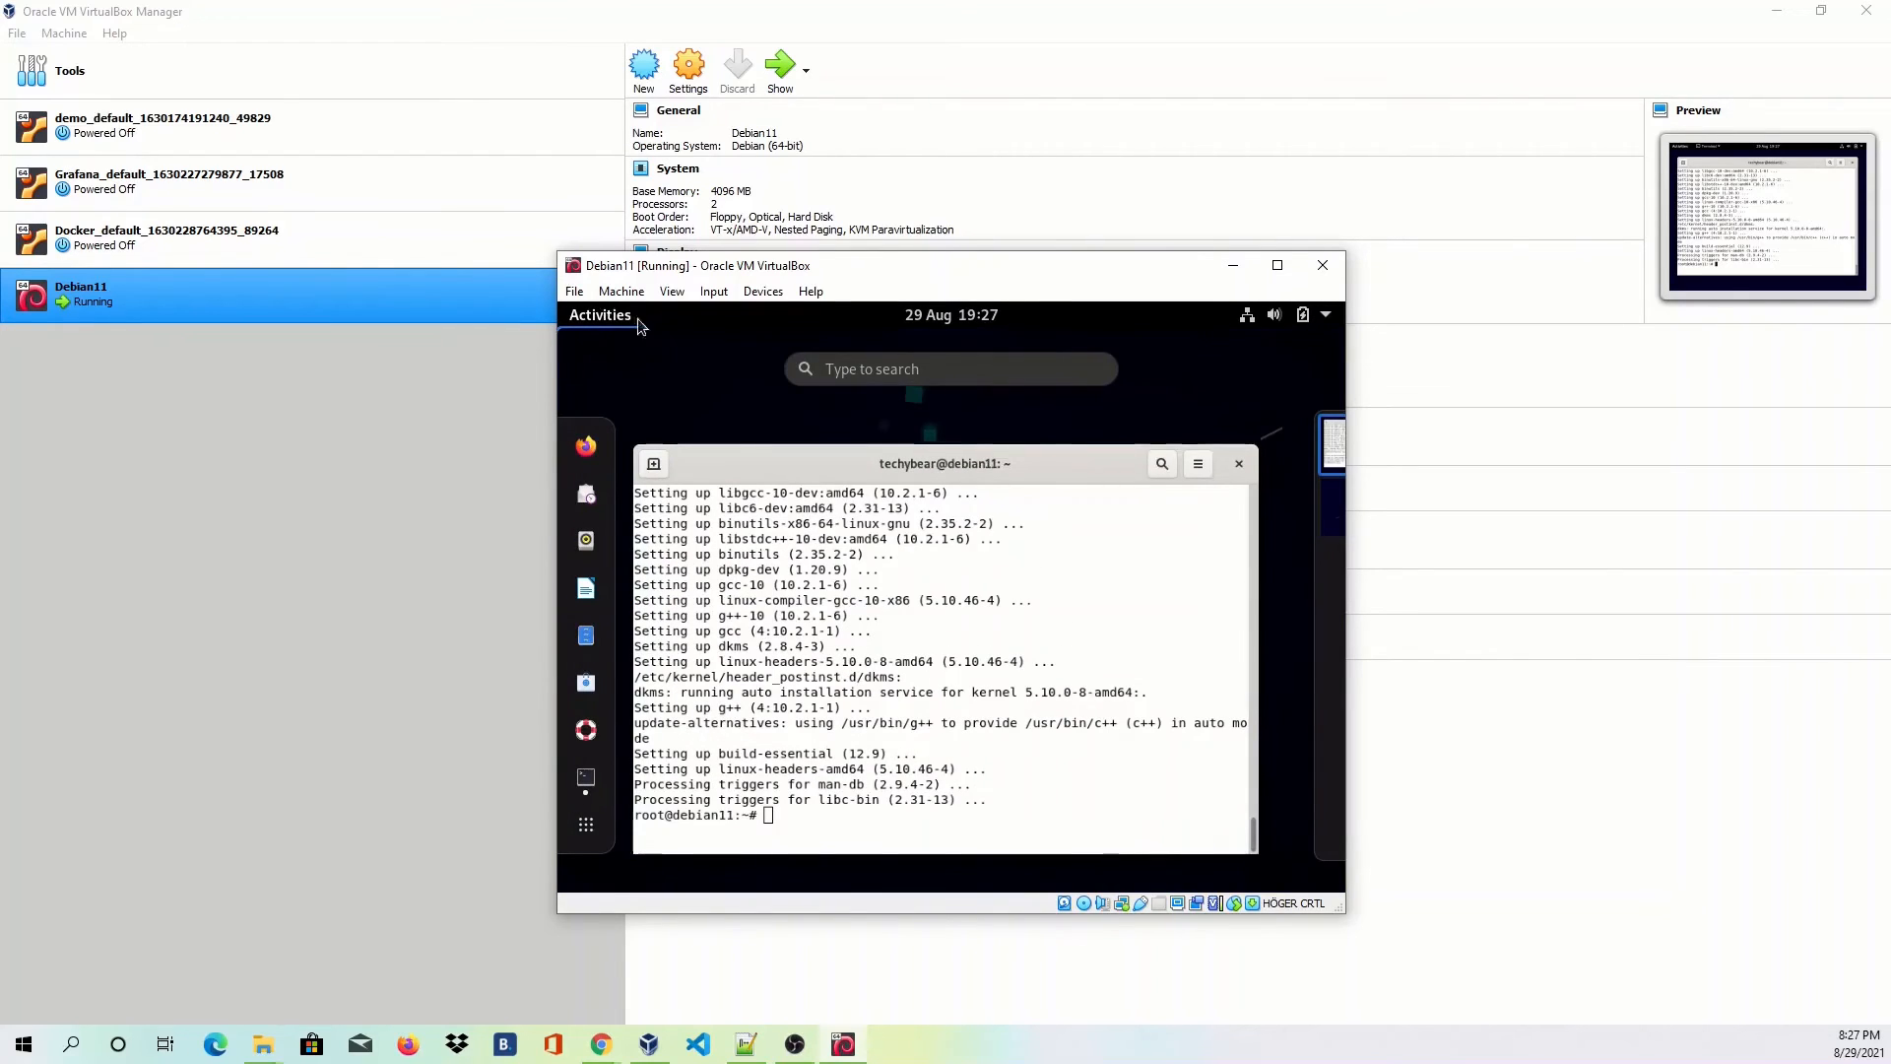
pyautogui.write('cd')
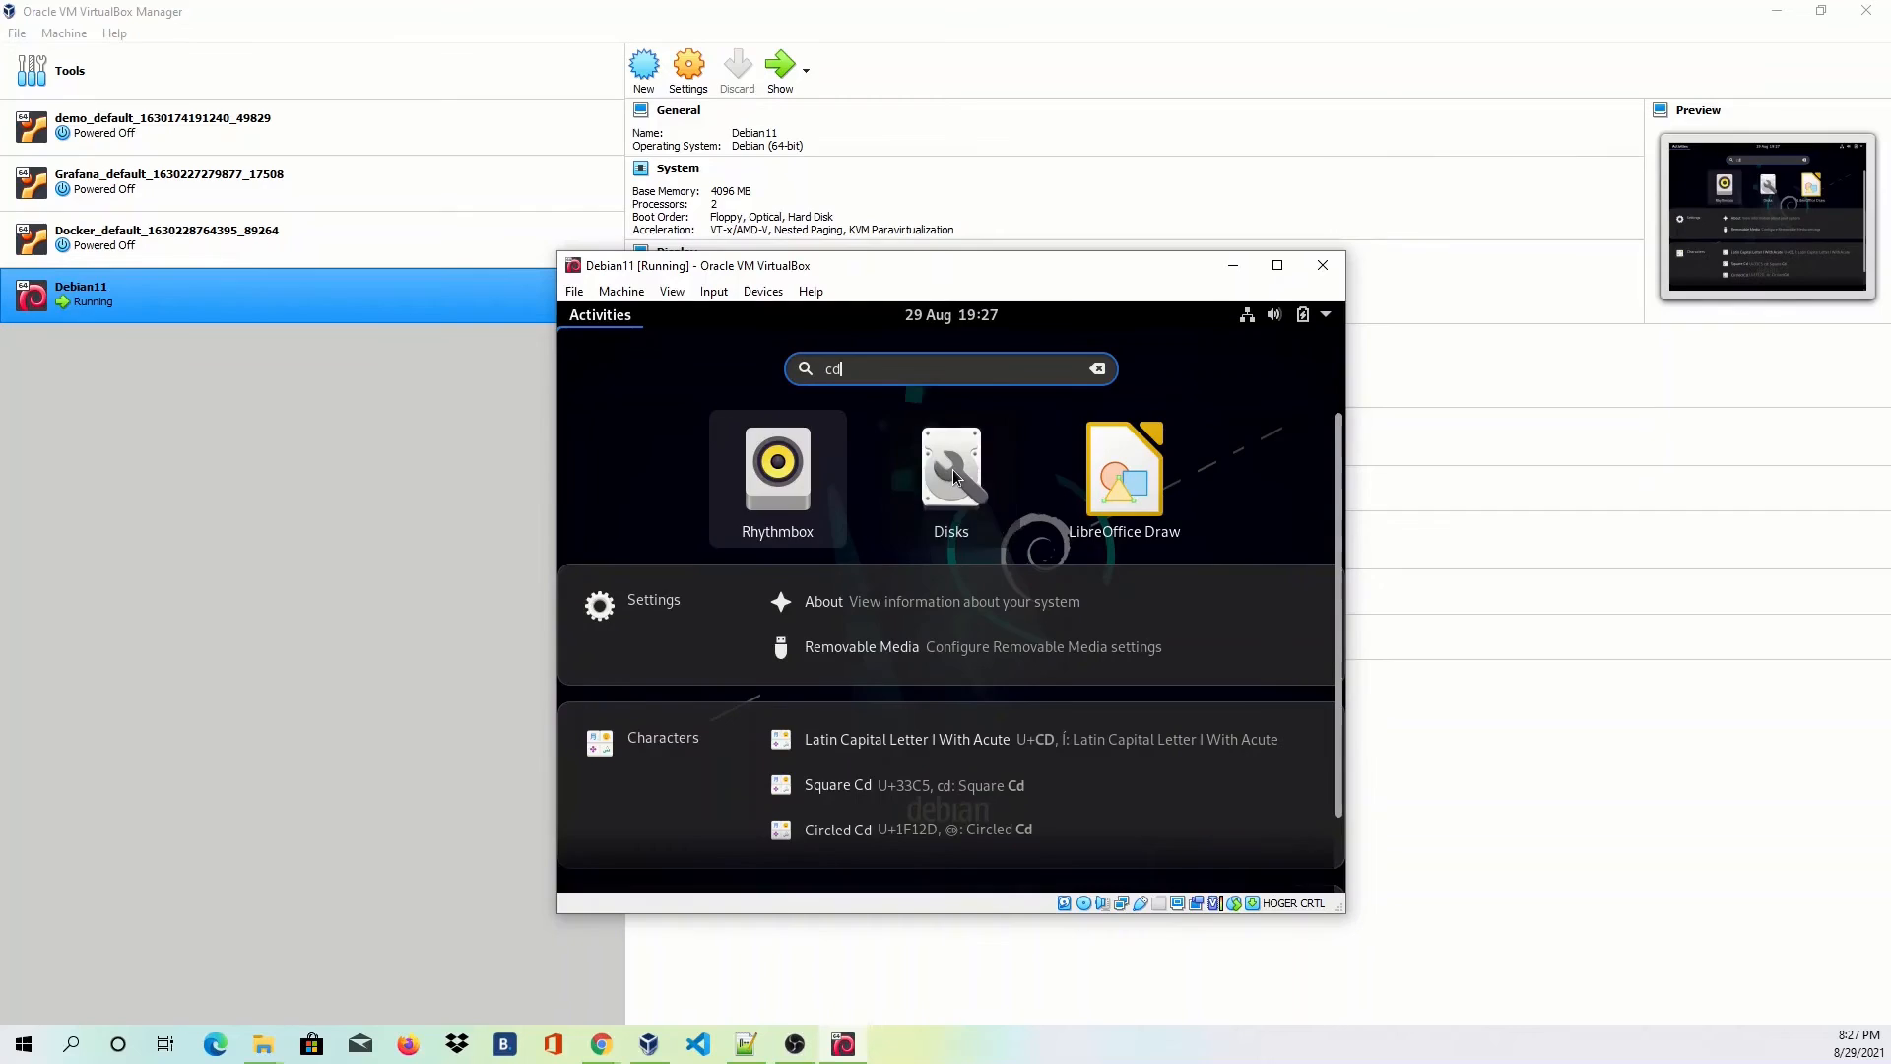
pyautogui.click(954, 469)
pyautogui.click(646, 429)
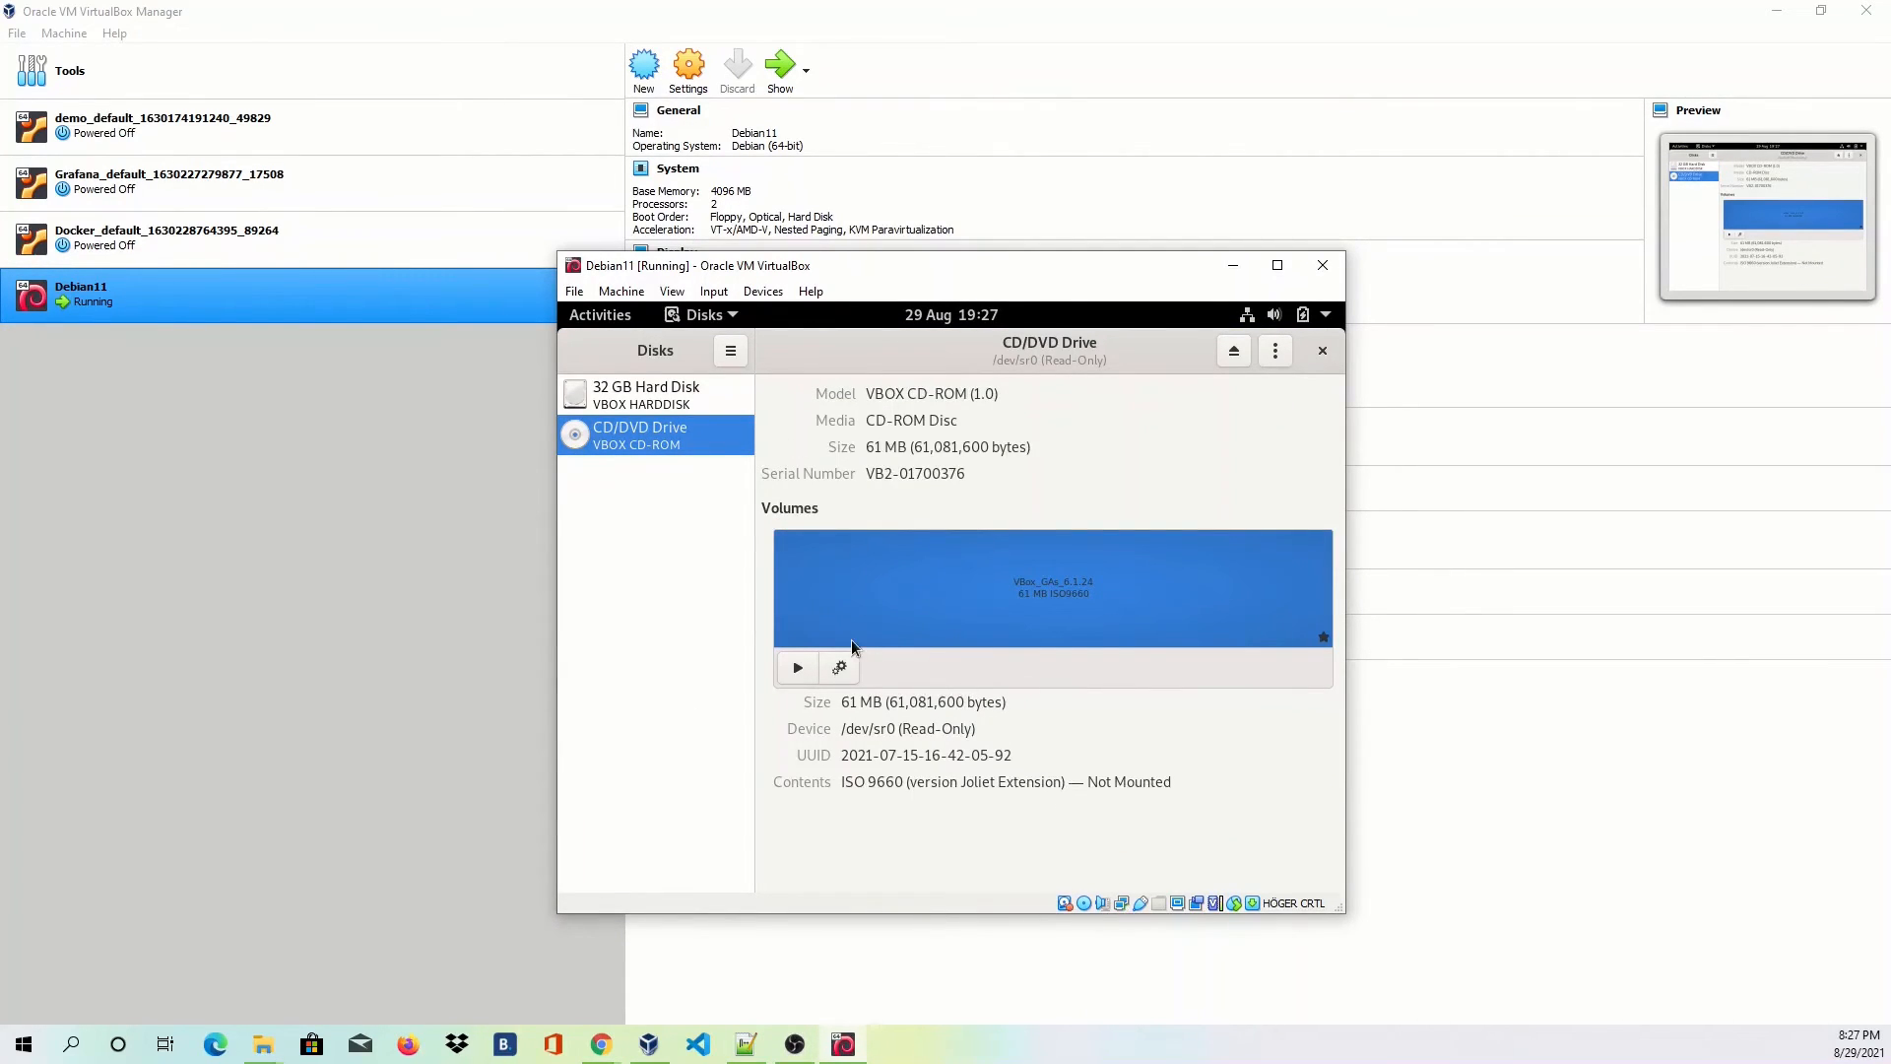
pyautogui.click(798, 667)
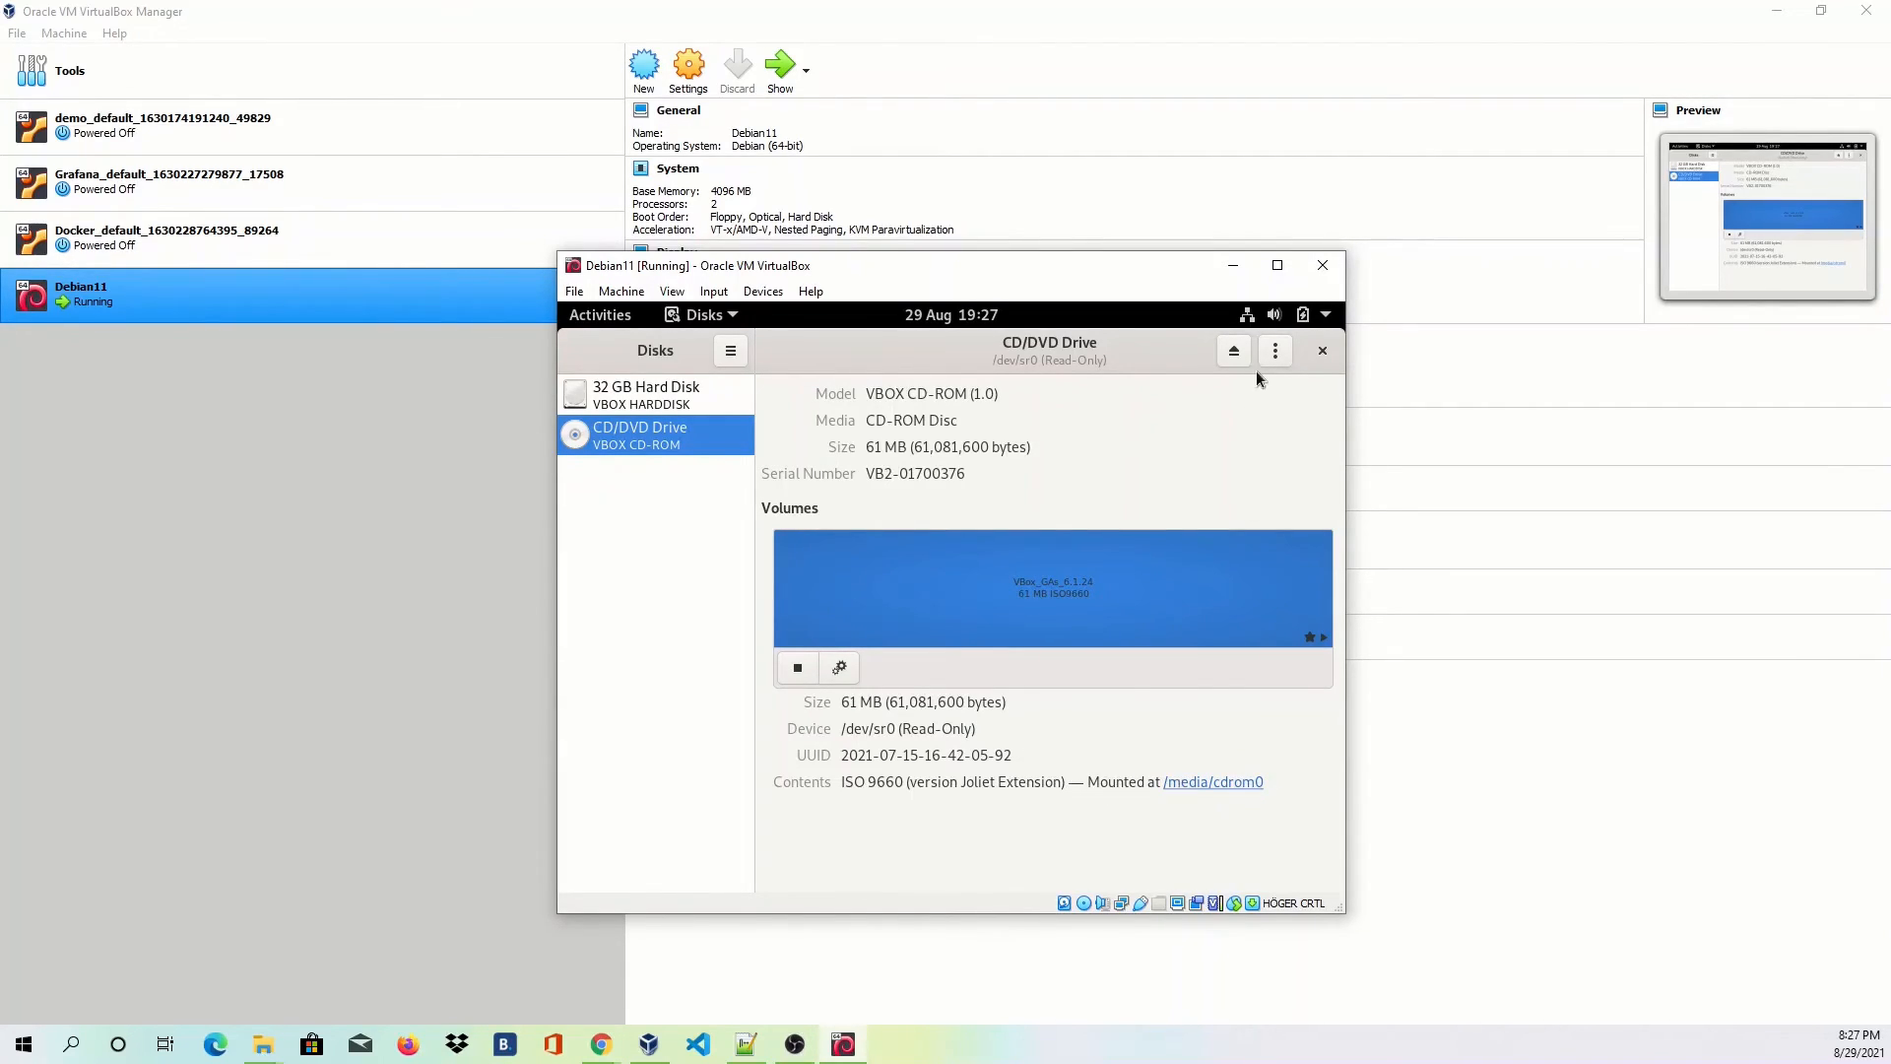
pyautogui.click(1323, 351)
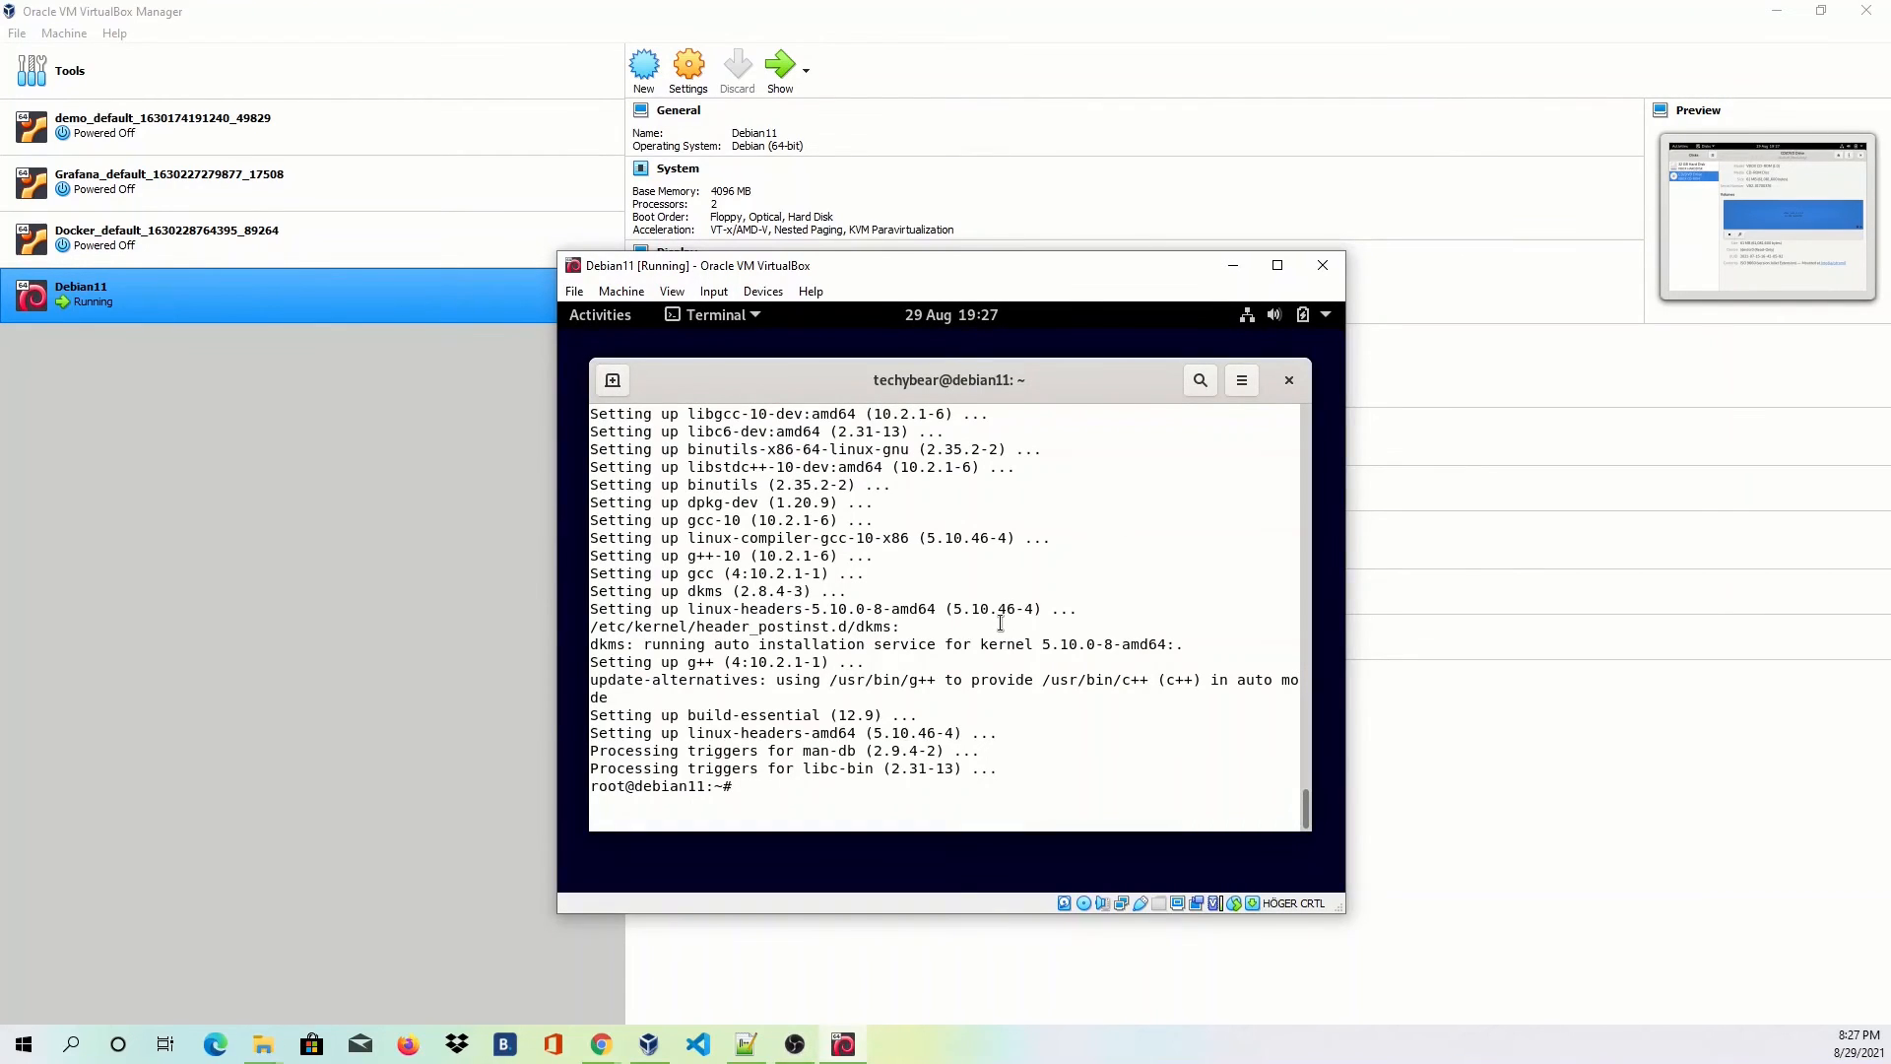
# Run ./VBoxLinuxAdditions.run from /media/cdrom0 to build modules for 5.10.0-8-amd64, then reboot.
pyautogui.write('cd /media/')
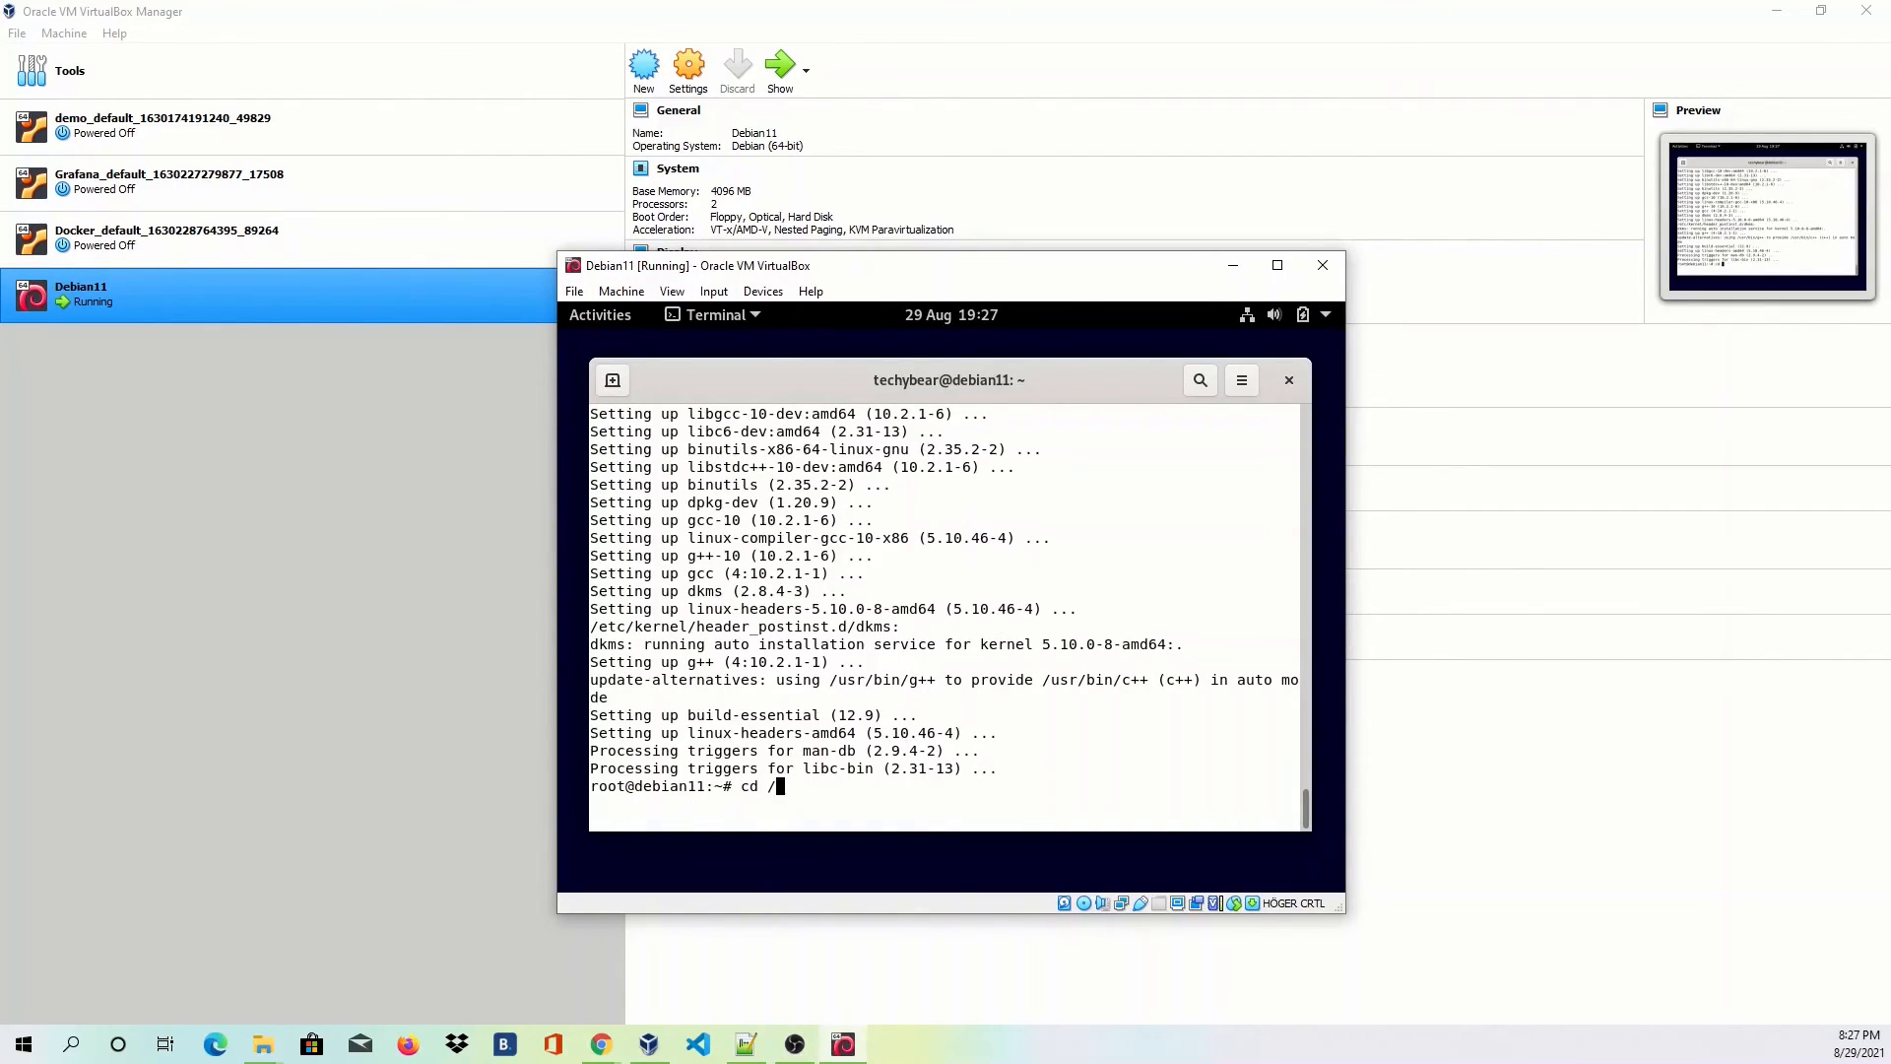
pyautogui.write('cdrom0')
pyautogui.press('Return')
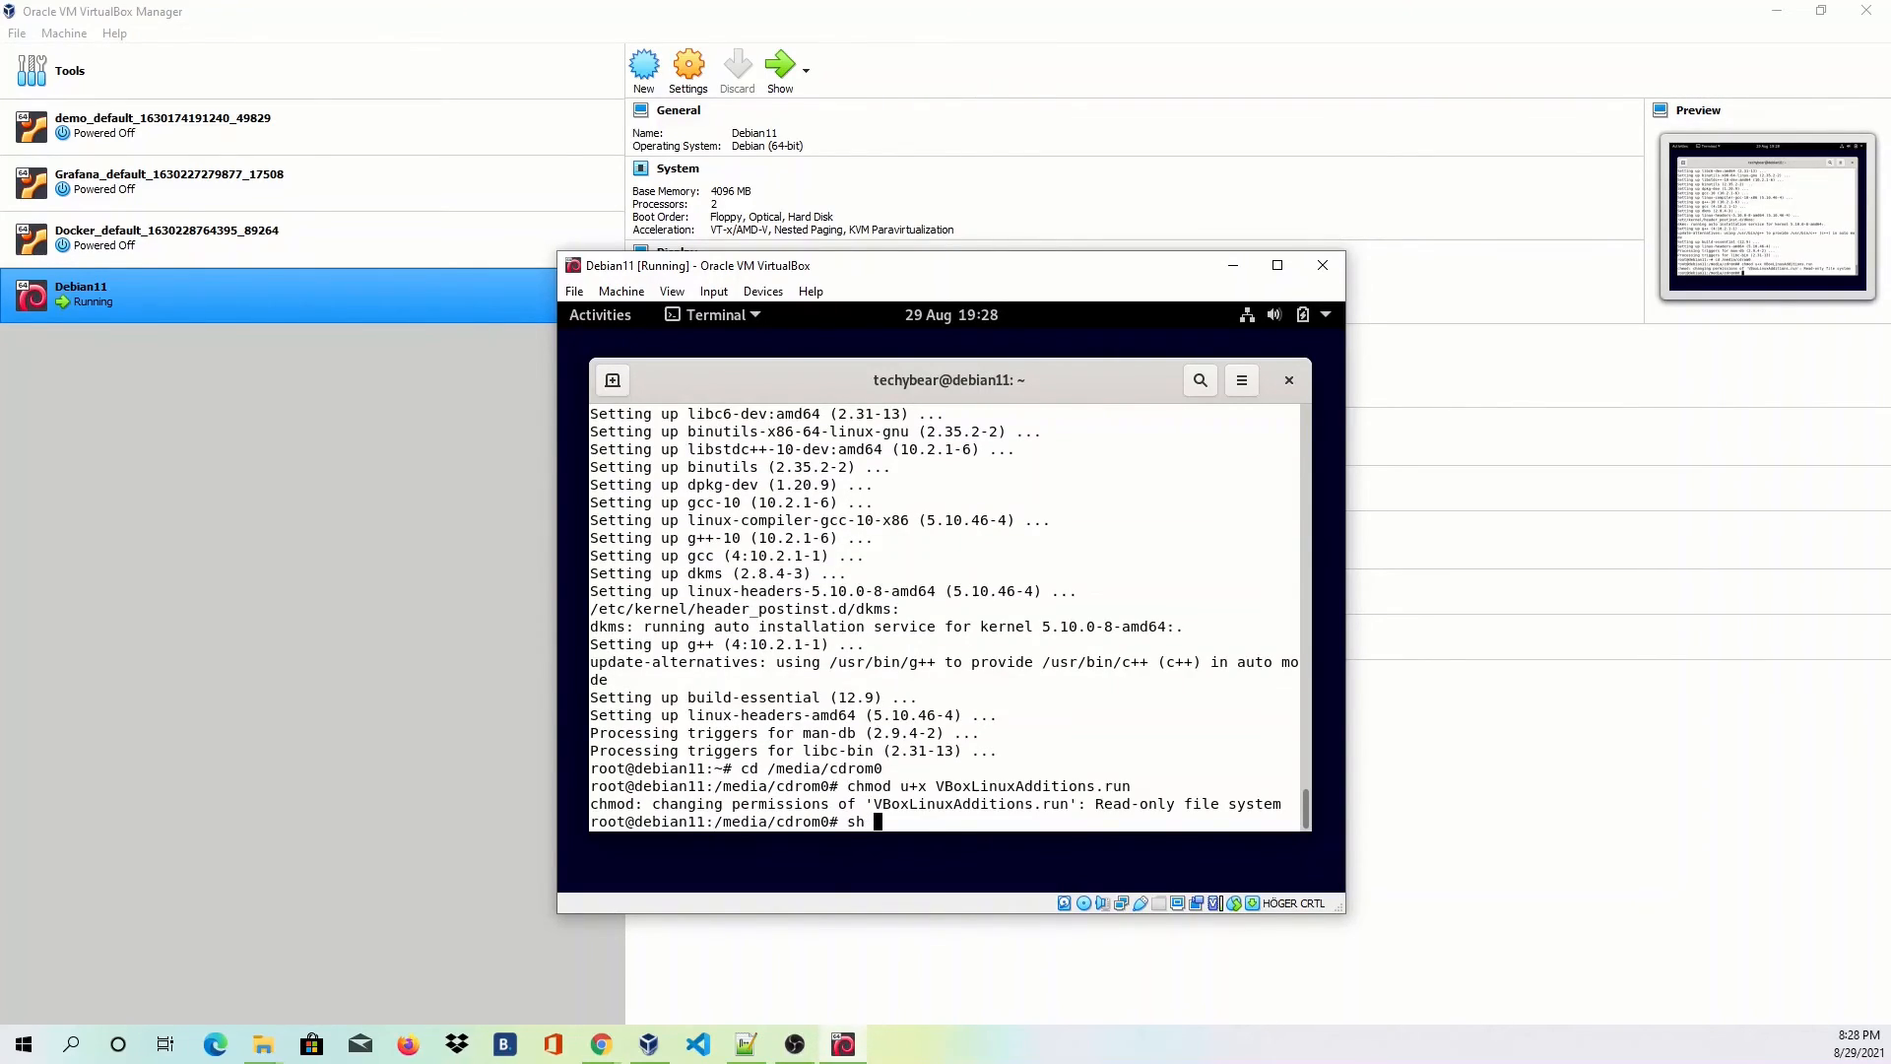
pyautogui.write('./')
pyautogui.doubleClick(988, 785)
pyautogui.rightClick(988, 785)
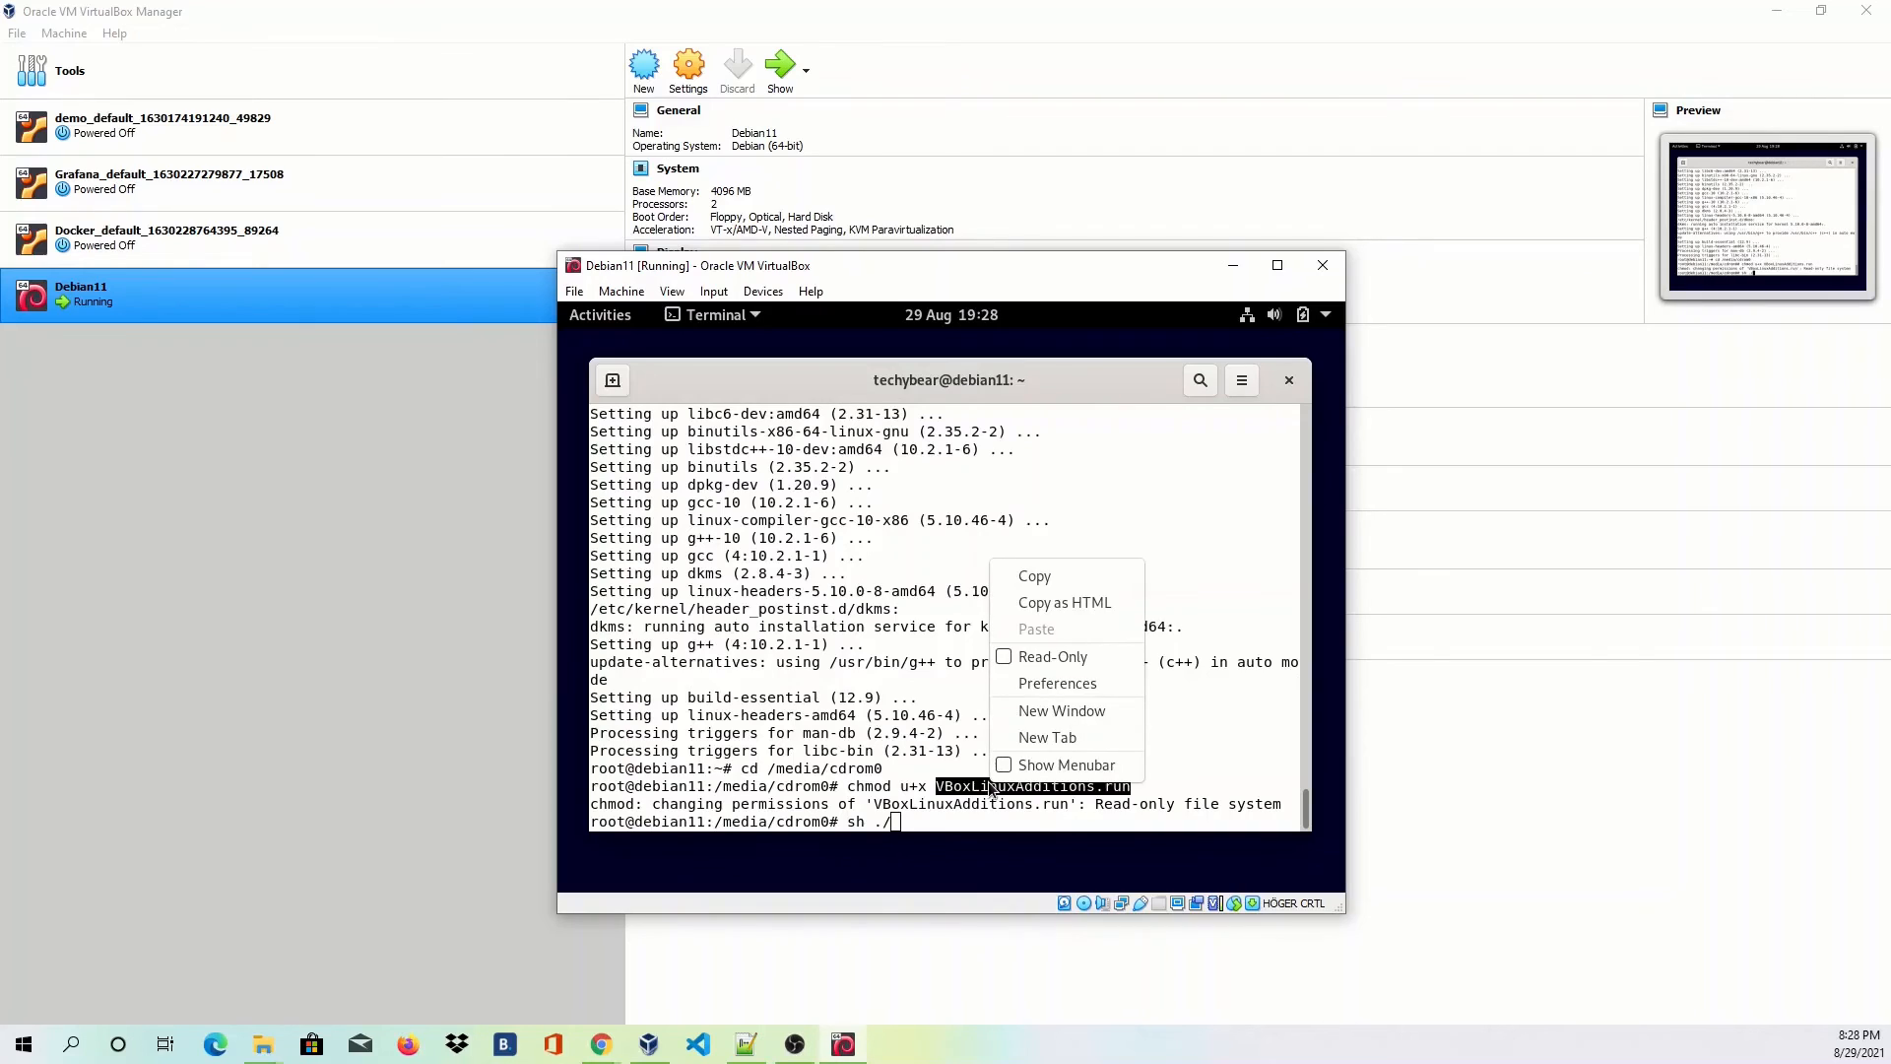
pyautogui.click(1018, 576)
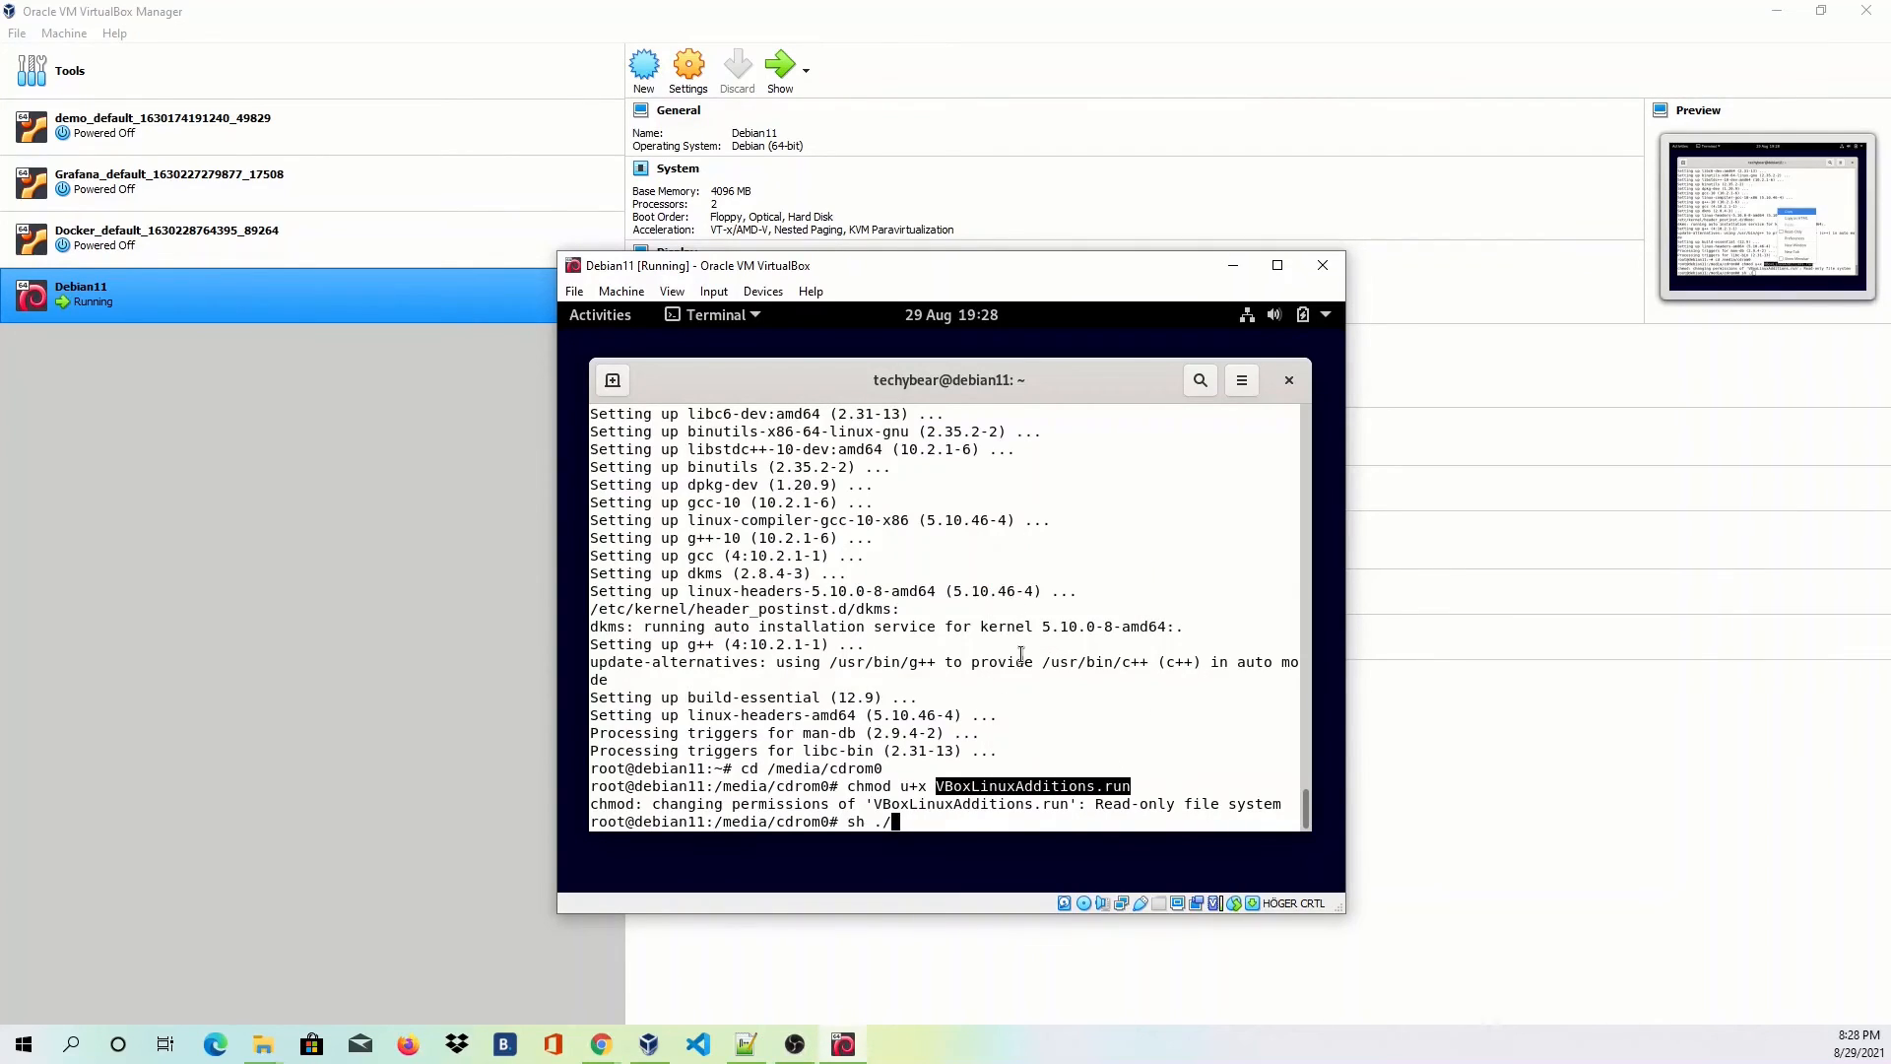
pyautogui.rightClick(1015, 652)
pyautogui.click(1046, 720)
pyautogui.press('Return')
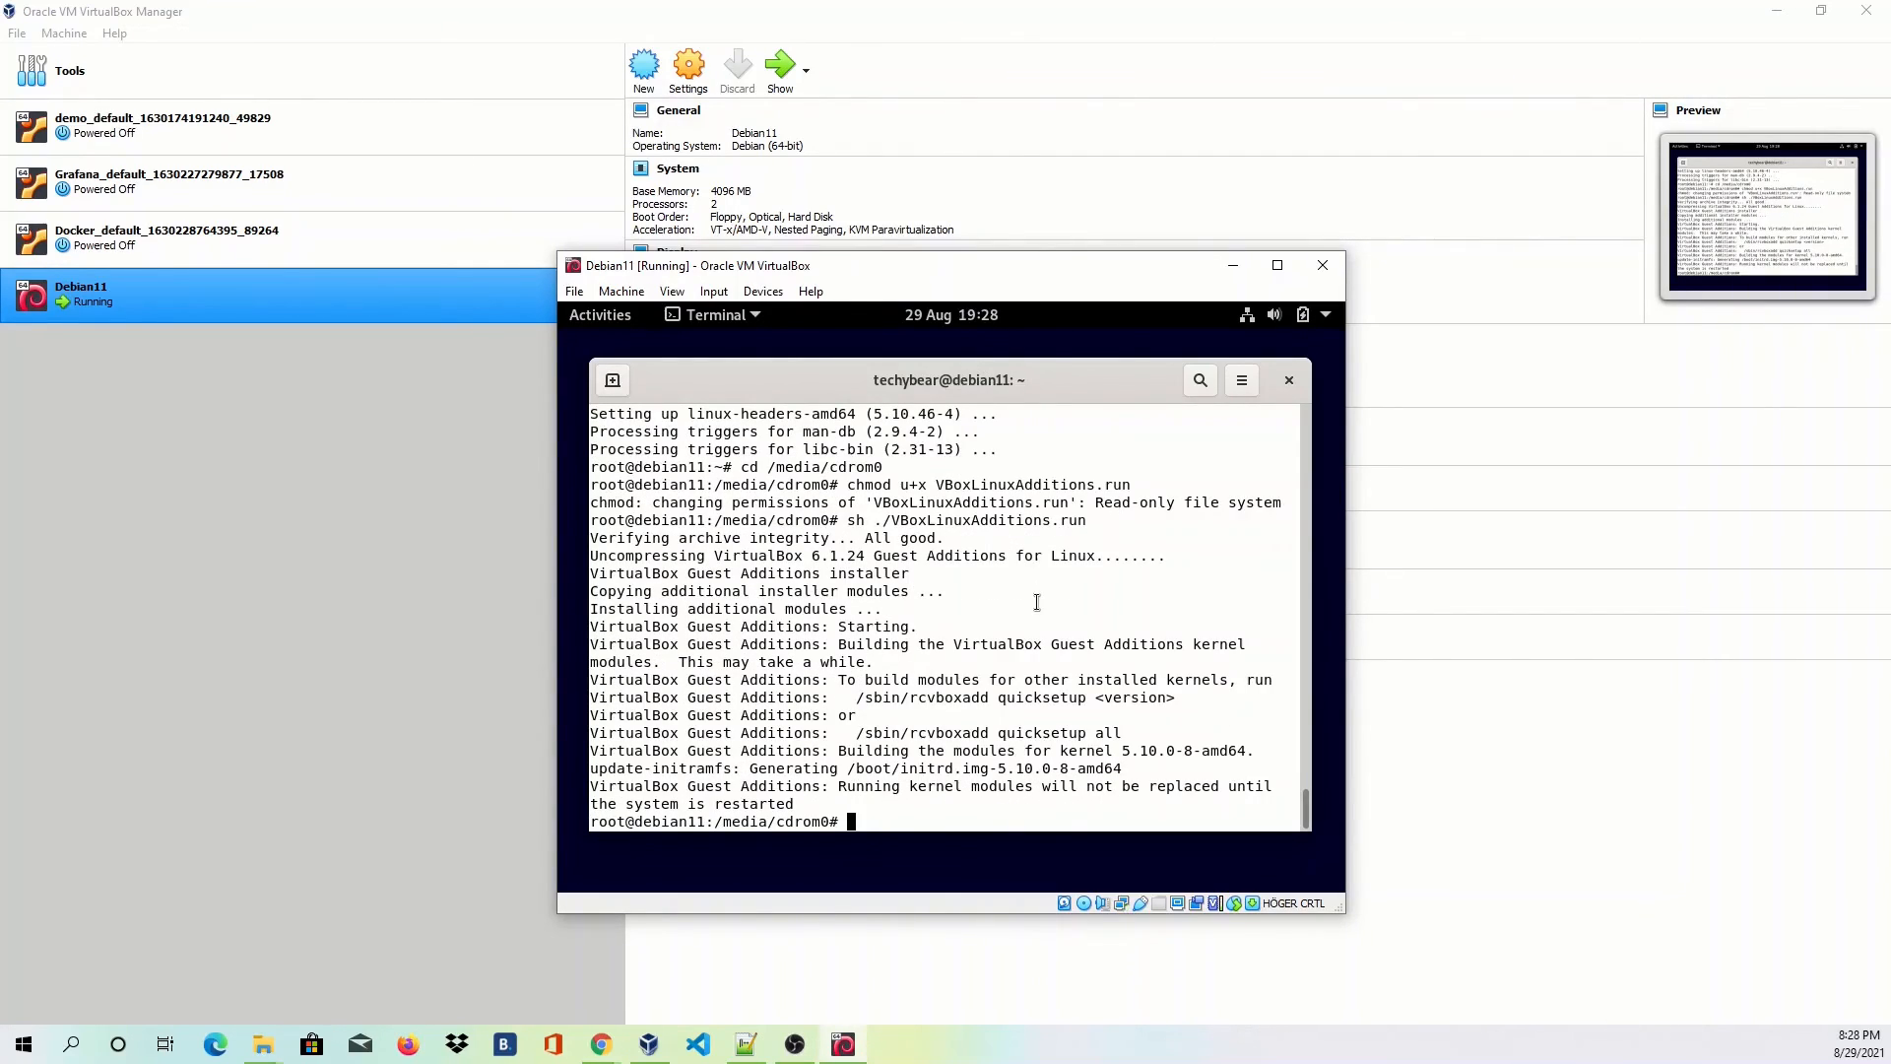
pyautogui.write('reboot')
pyautogui.press('Return')
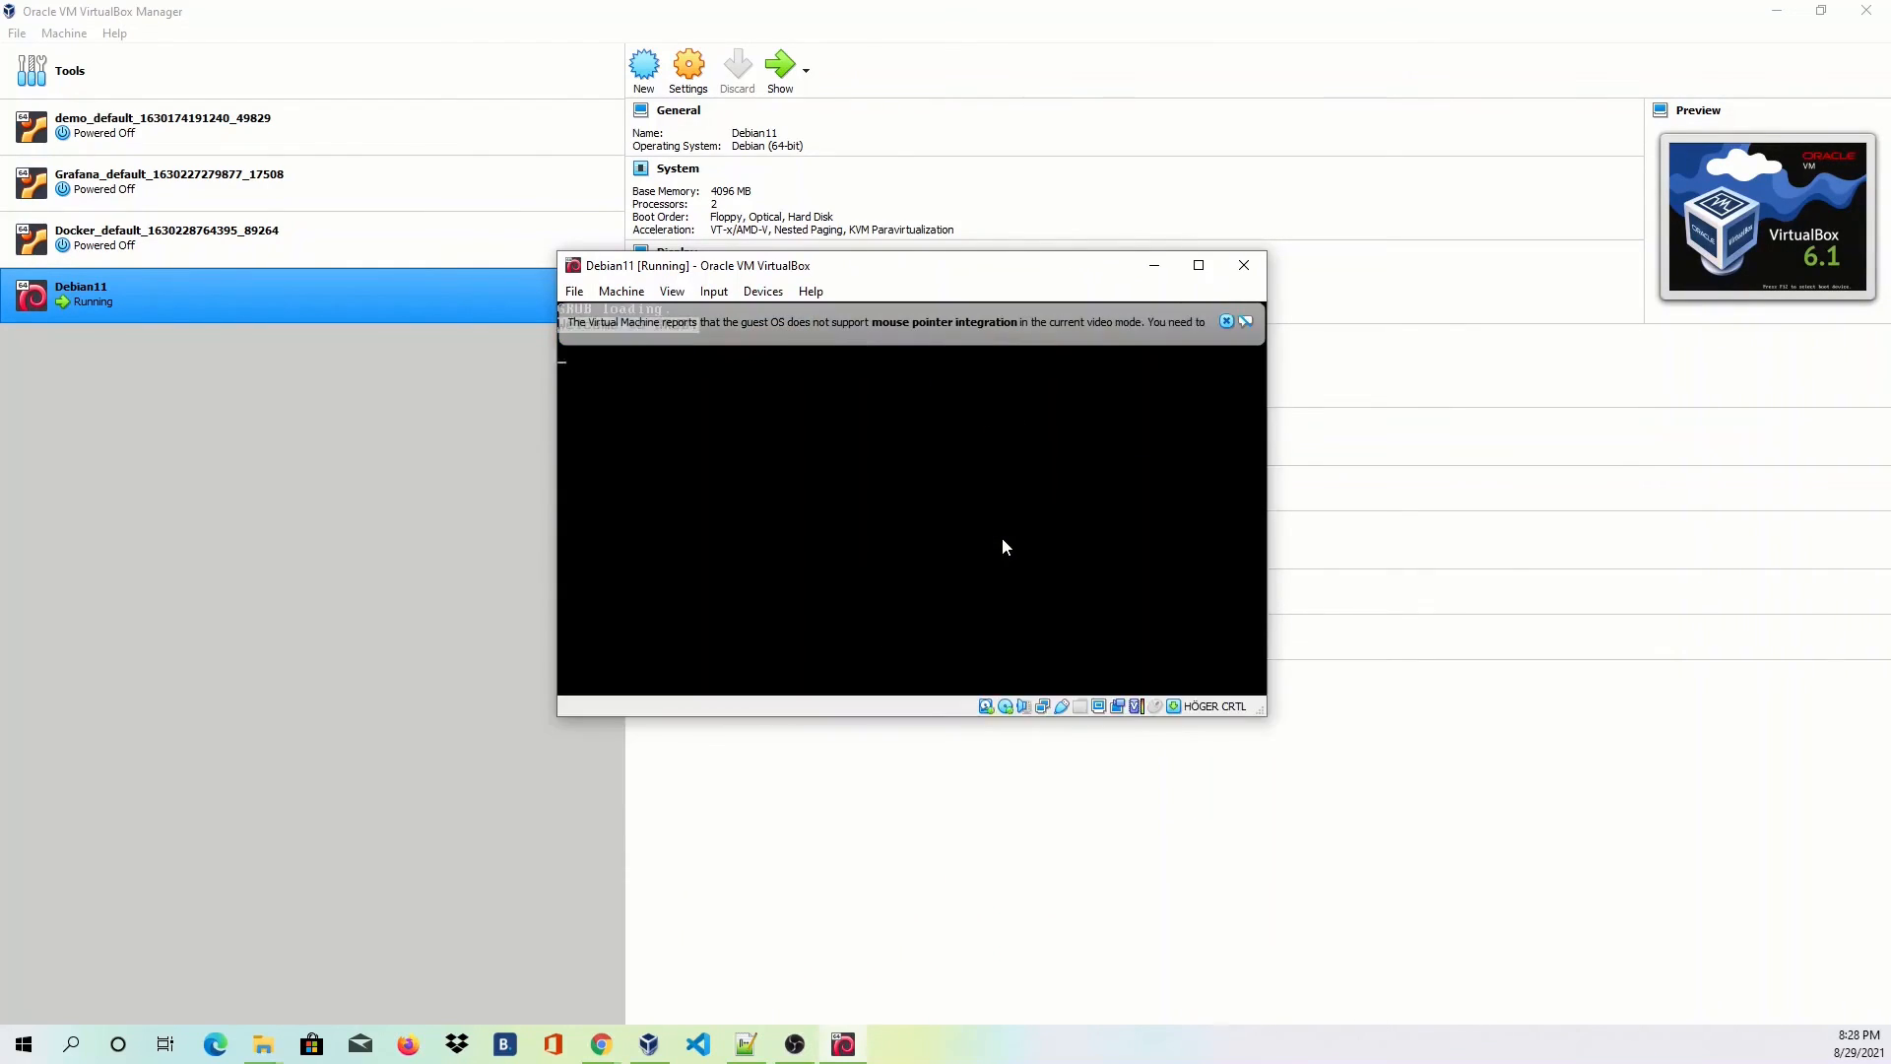
# Capture input, boot the default Debian entry, and log in with the user's password.
pyautogui.click(956, 509)
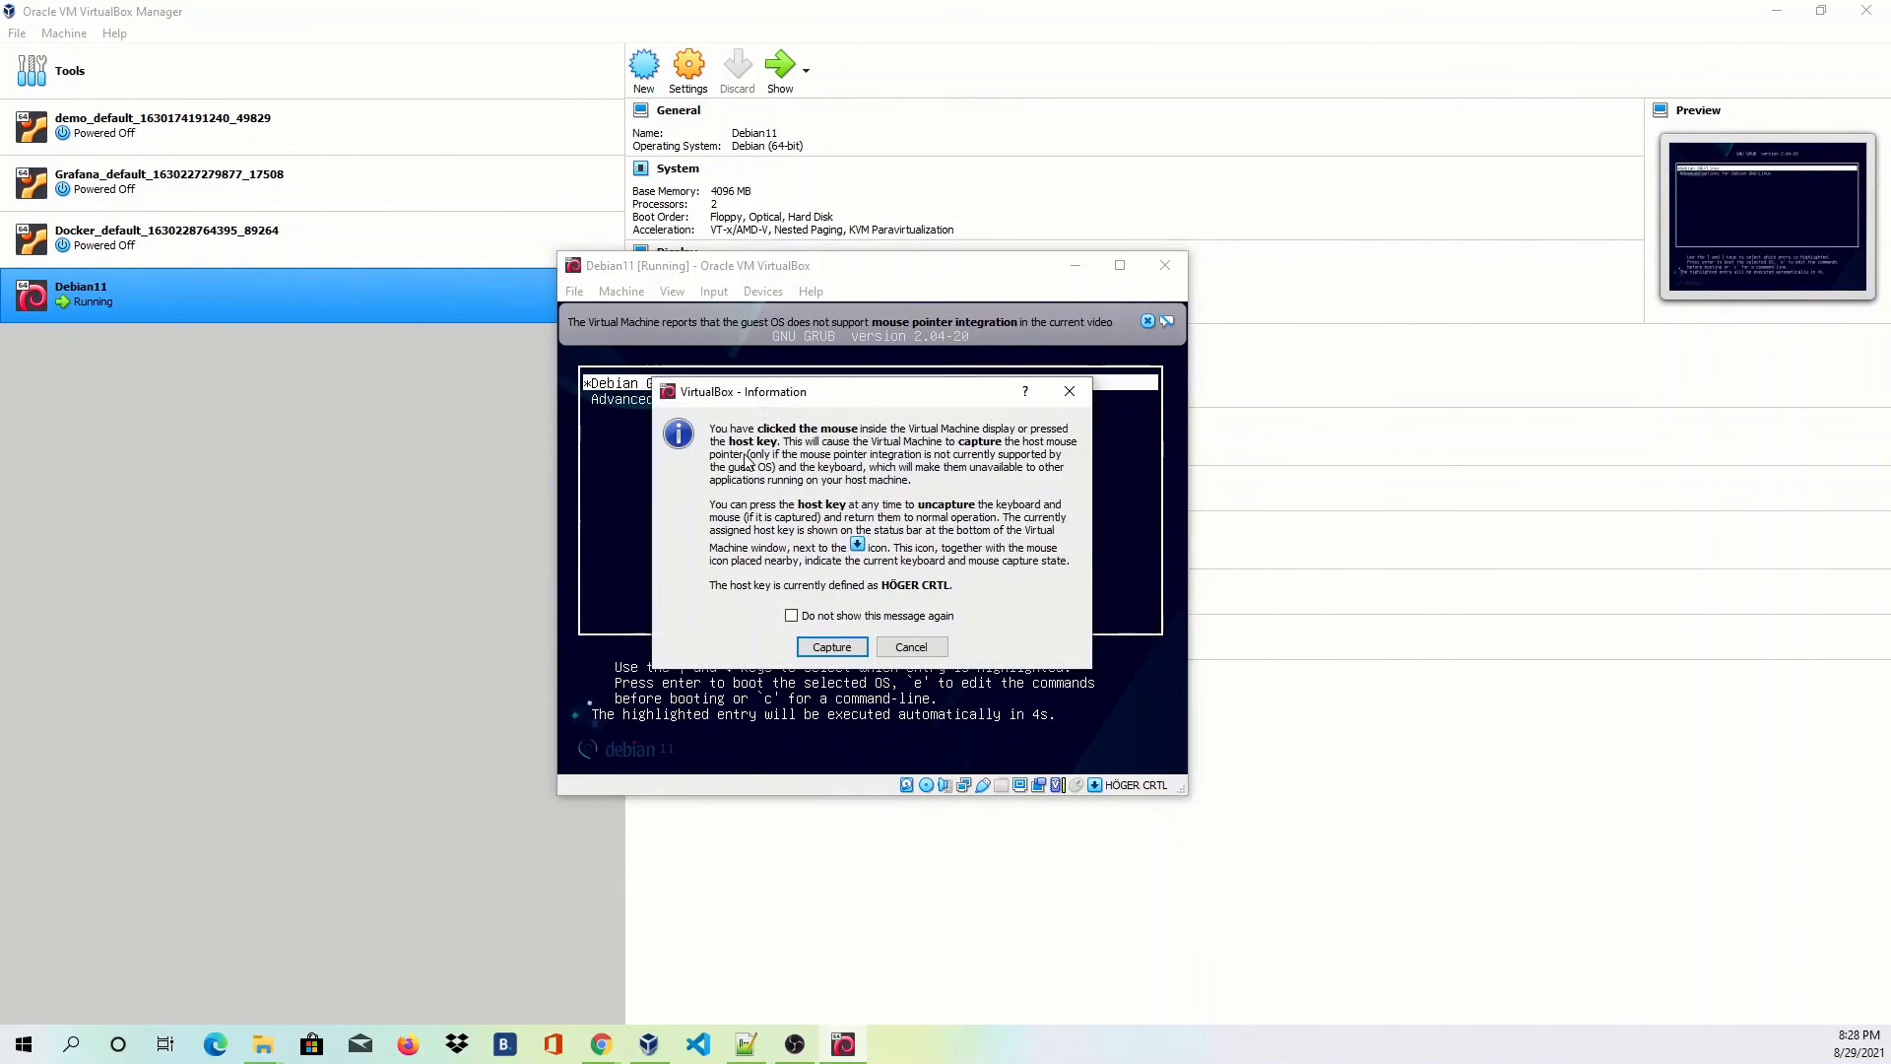
pyautogui.click(835, 651)
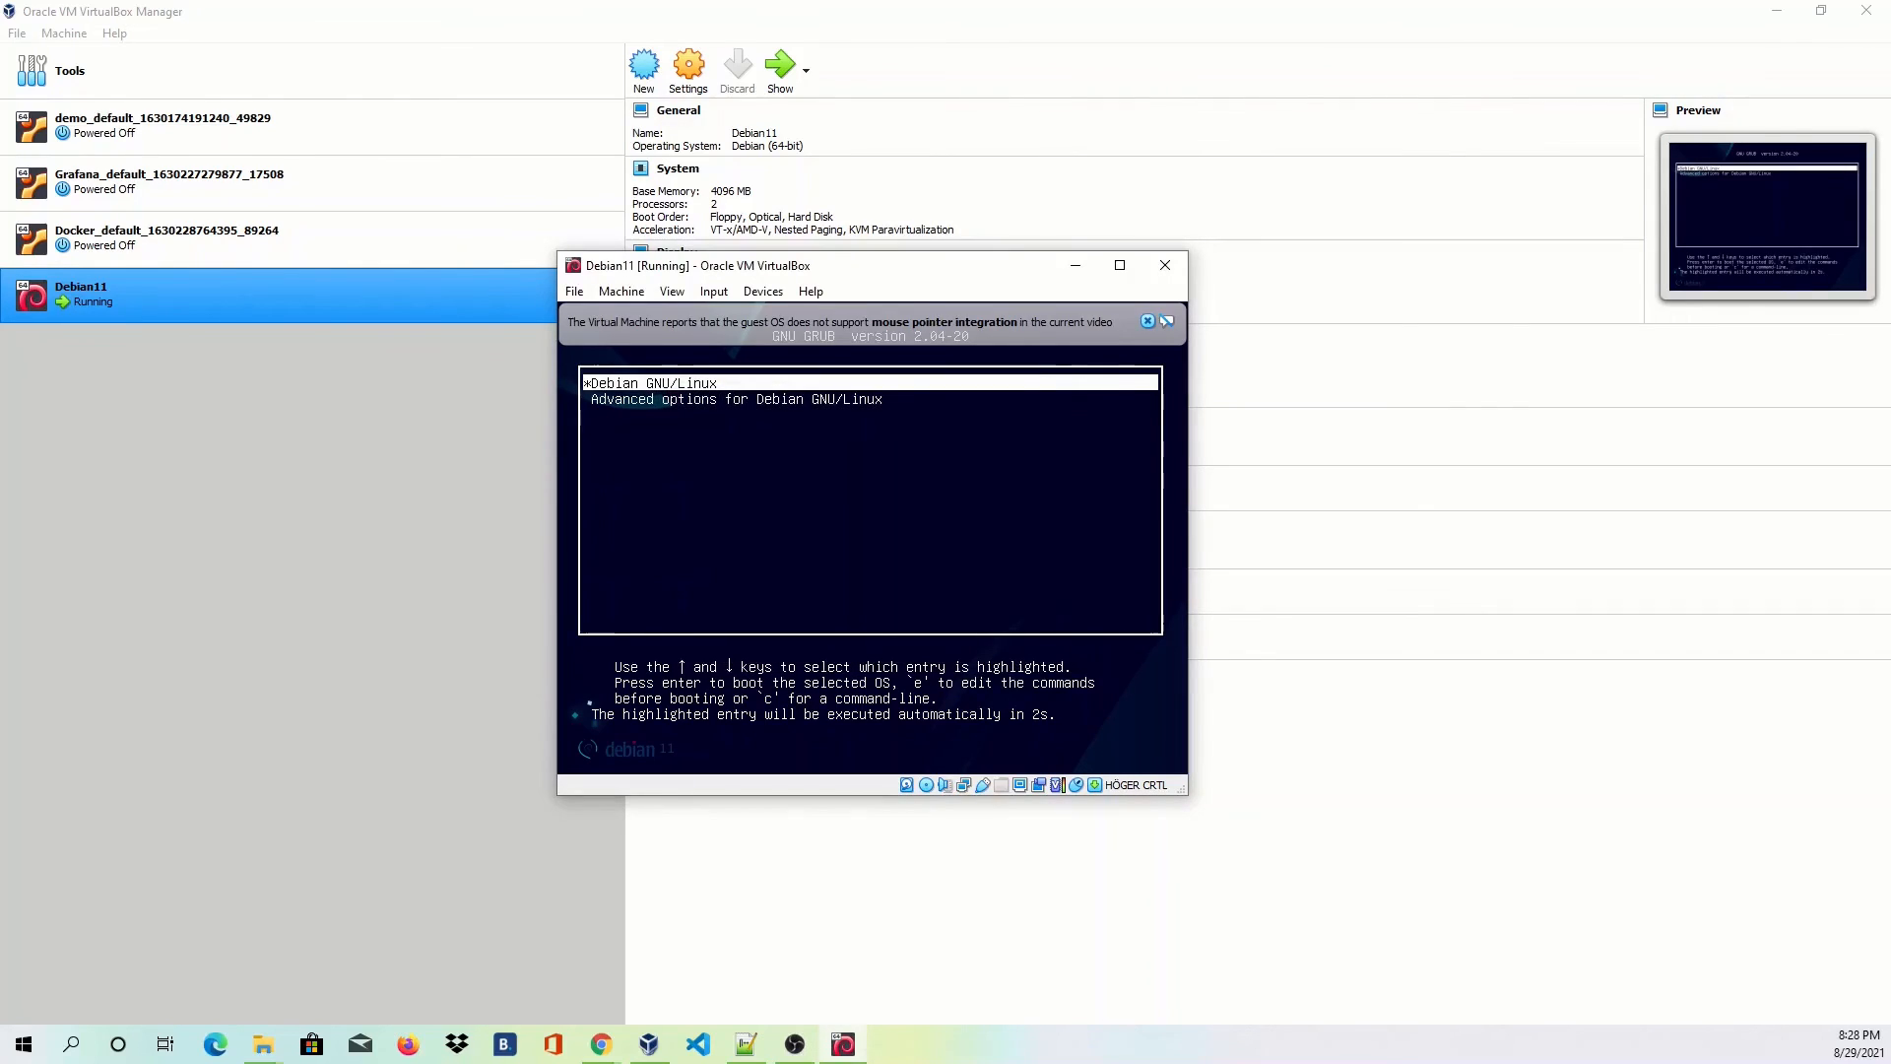
pyautogui.press('Return')
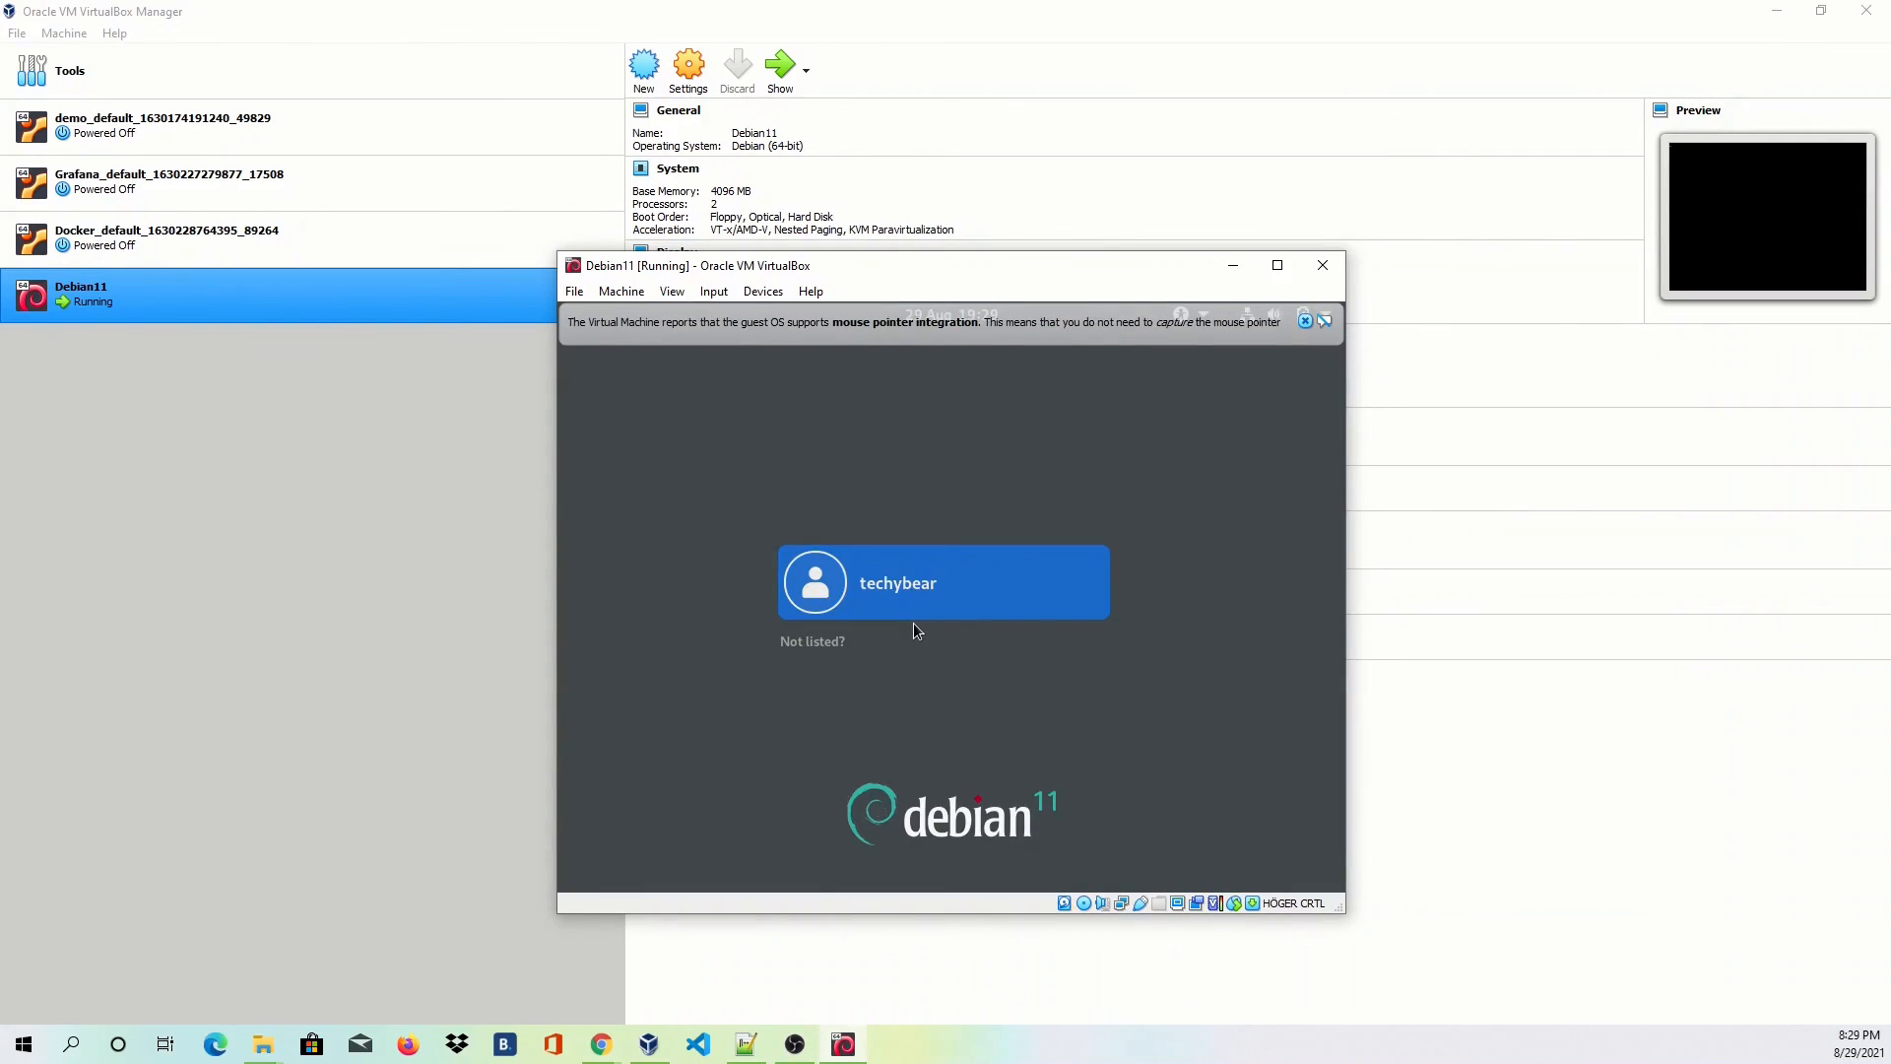
pyautogui.click(915, 600)
pyautogui.write('*****')
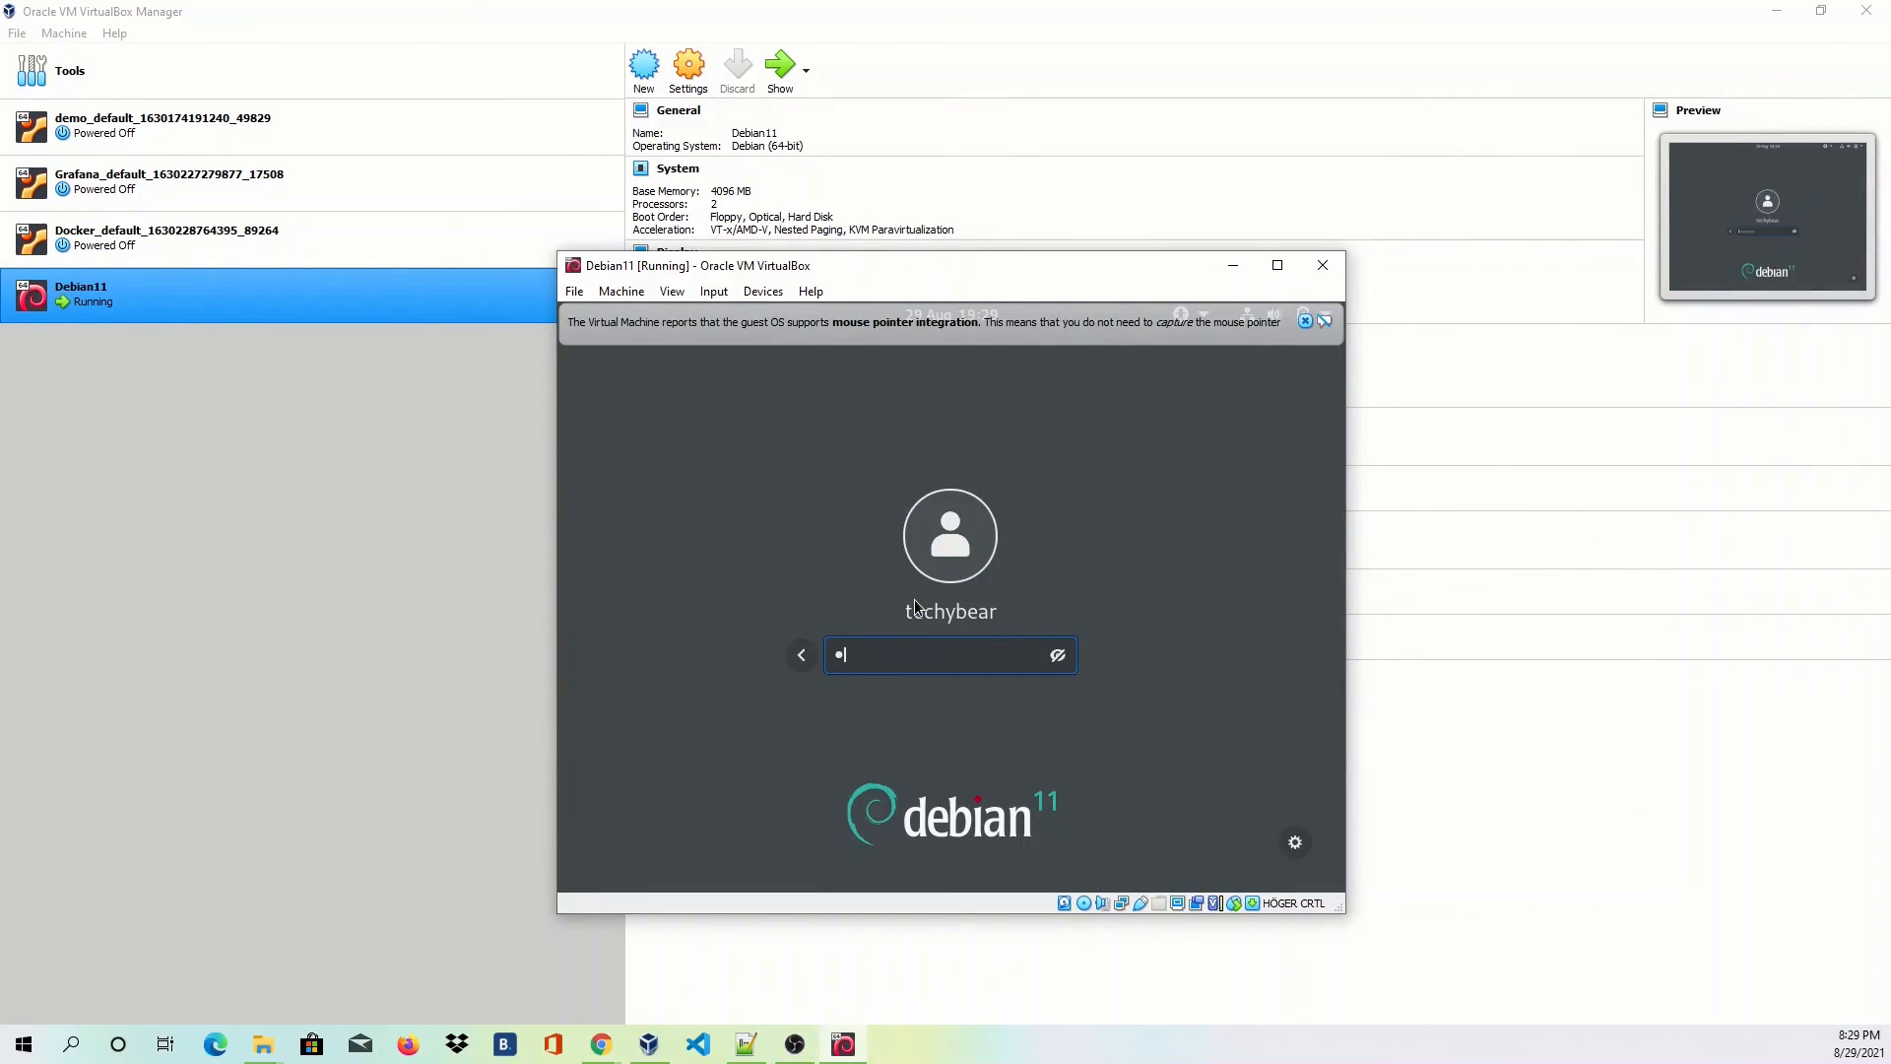
pyautogui.write('*')
pyautogui.press('Return')
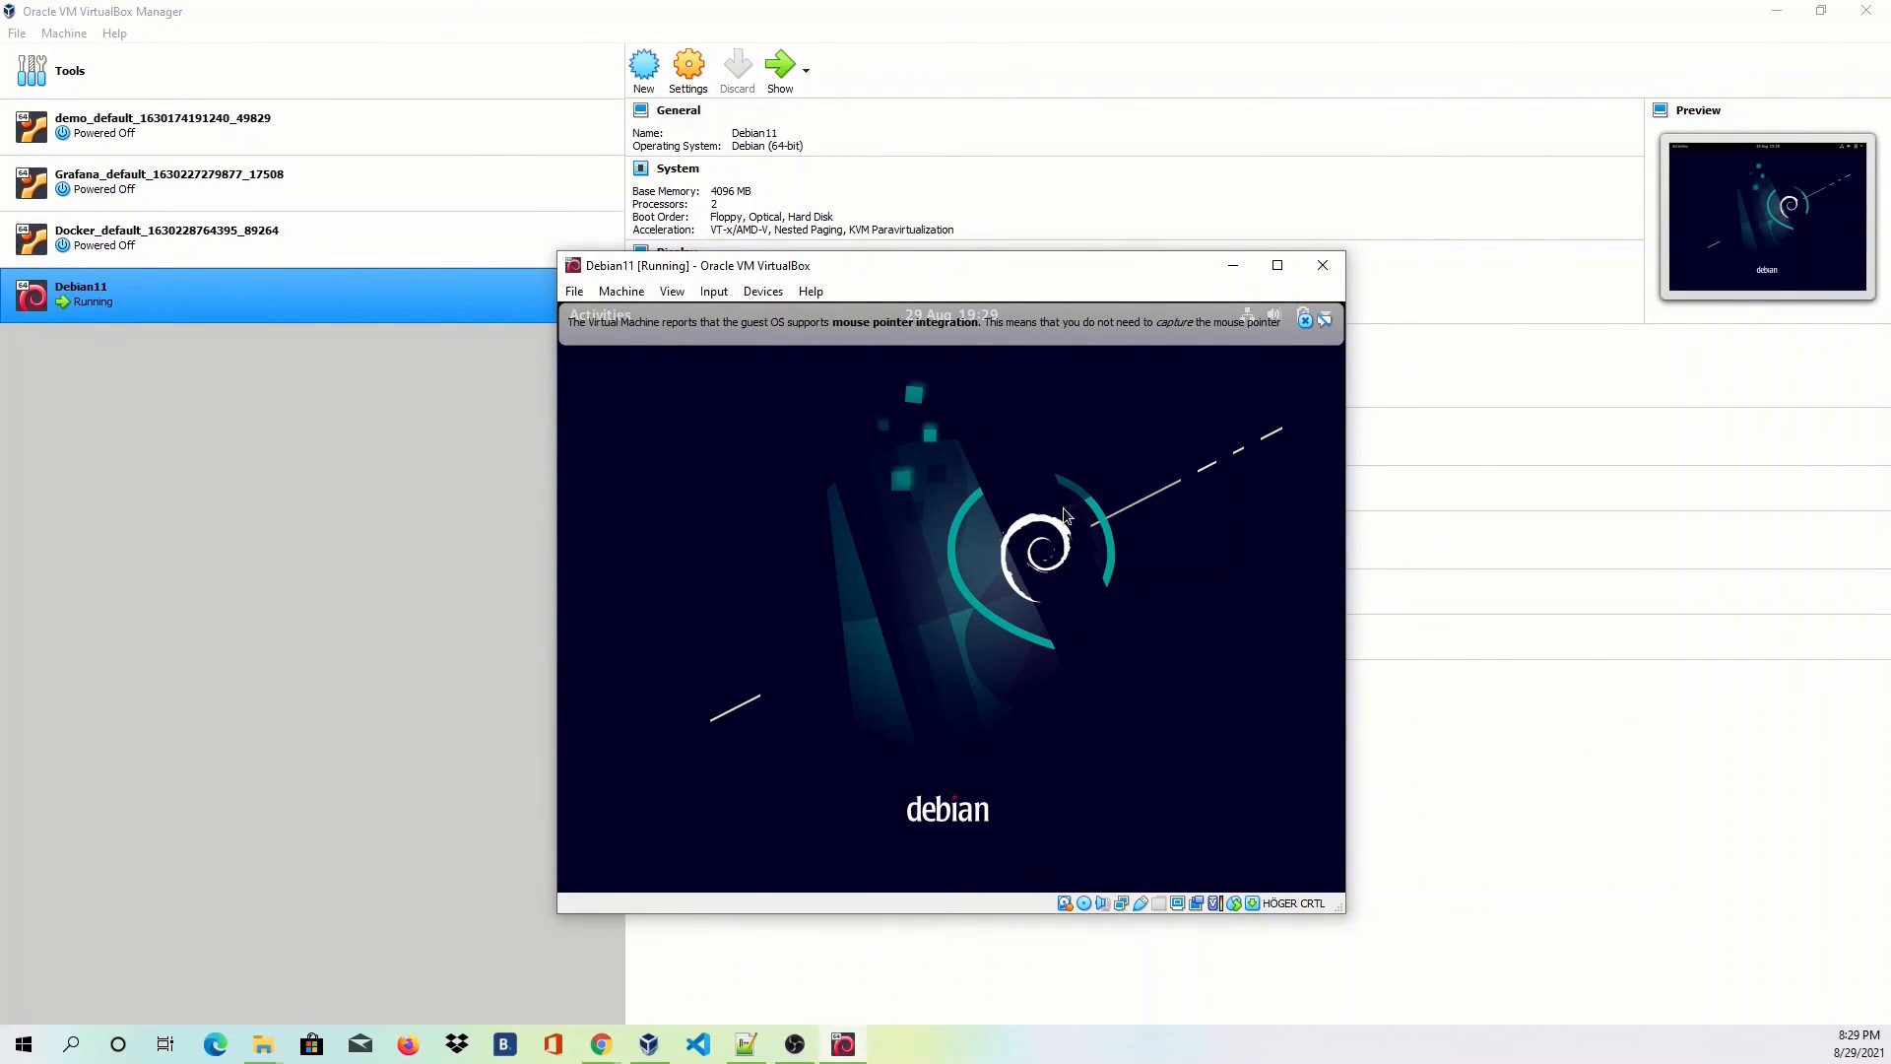
# Maximize the VM, switch to full-screen mode, and dismiss the mouse integration notice.
pyautogui.click(1280, 266)
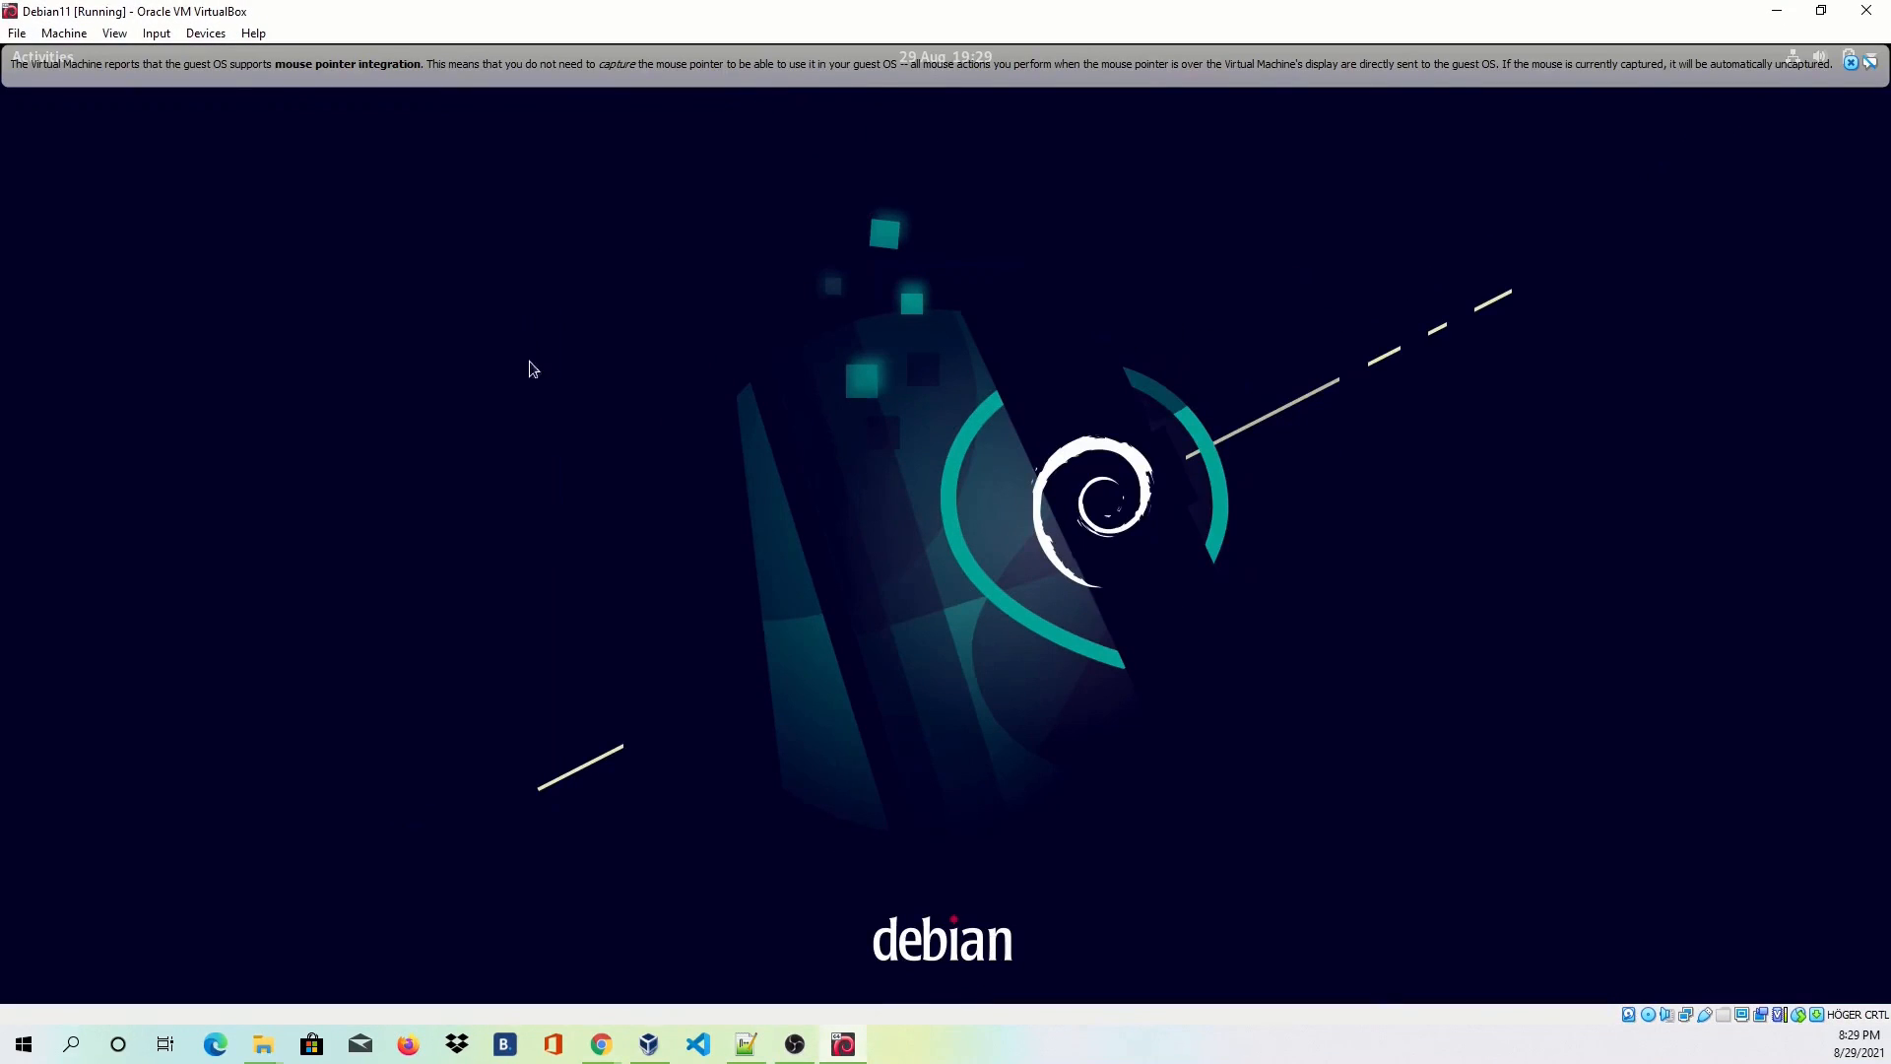
pyautogui.click(64, 33)
pyautogui.moveTo(118, 27)
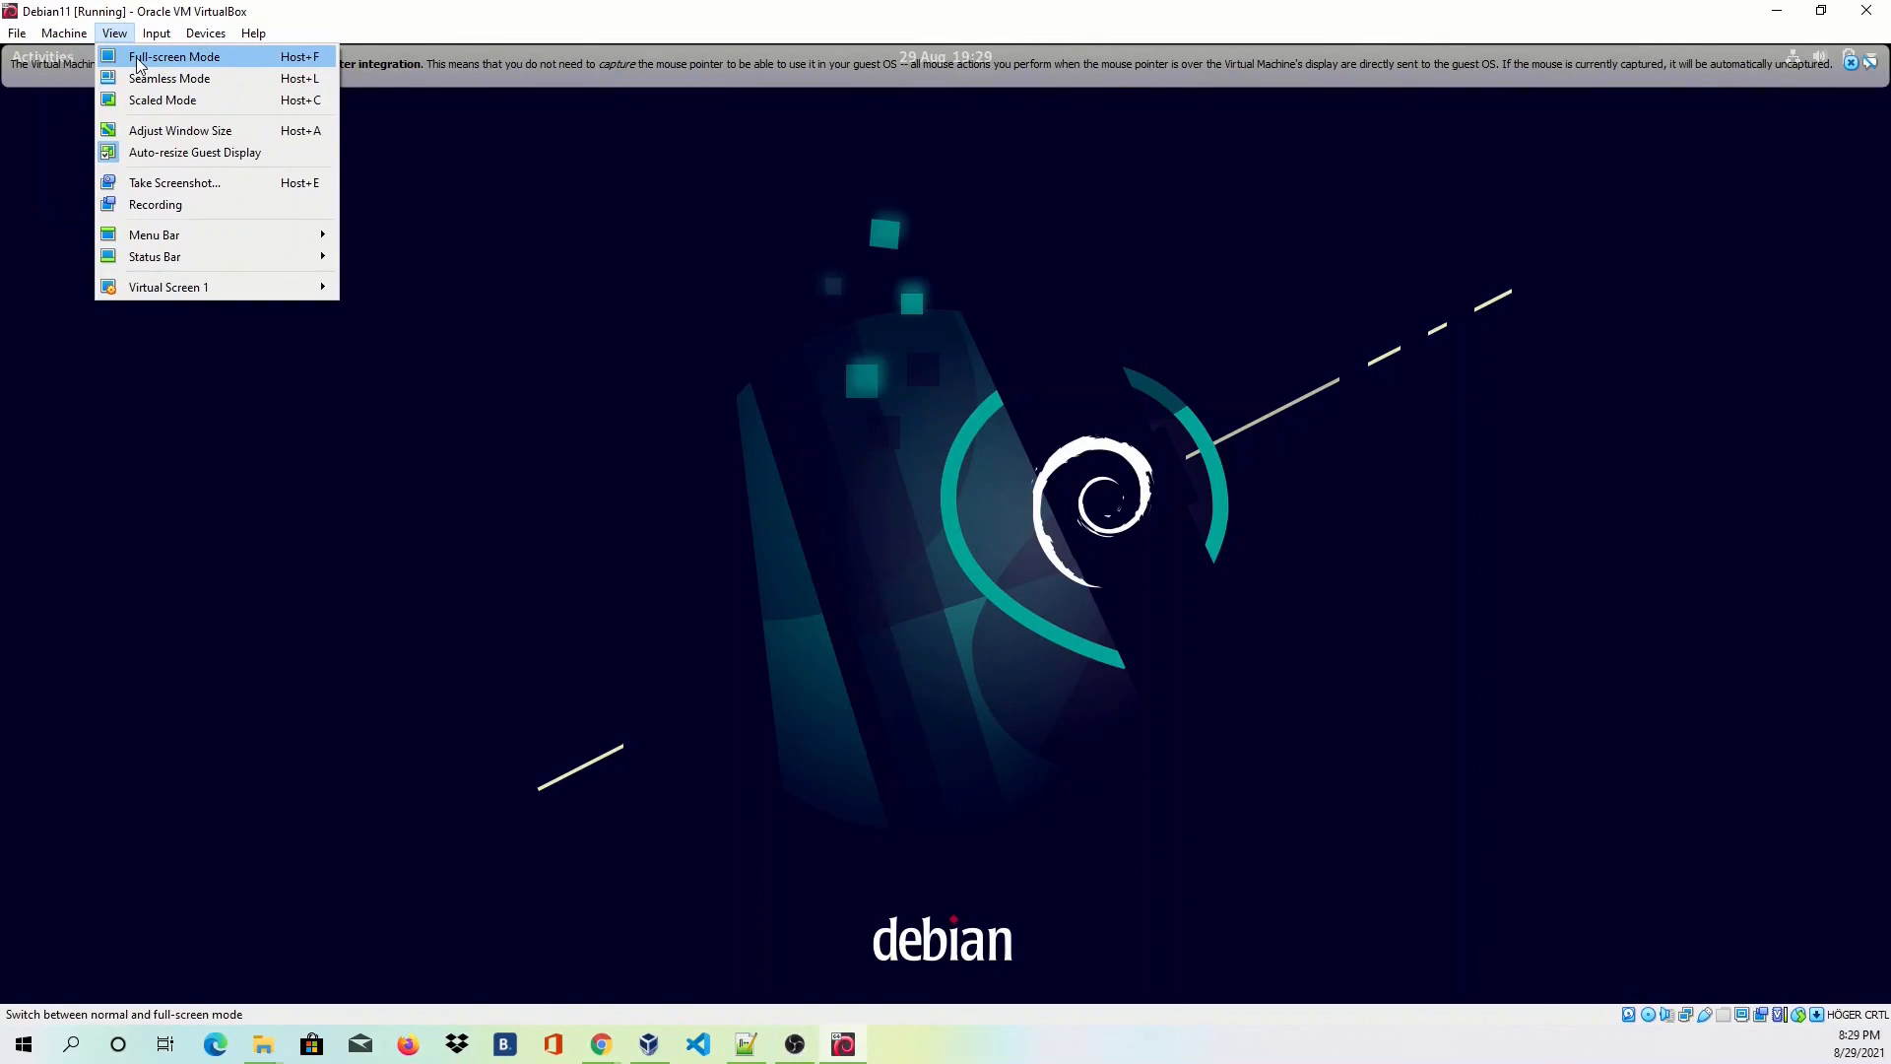
pyautogui.click(136, 57)
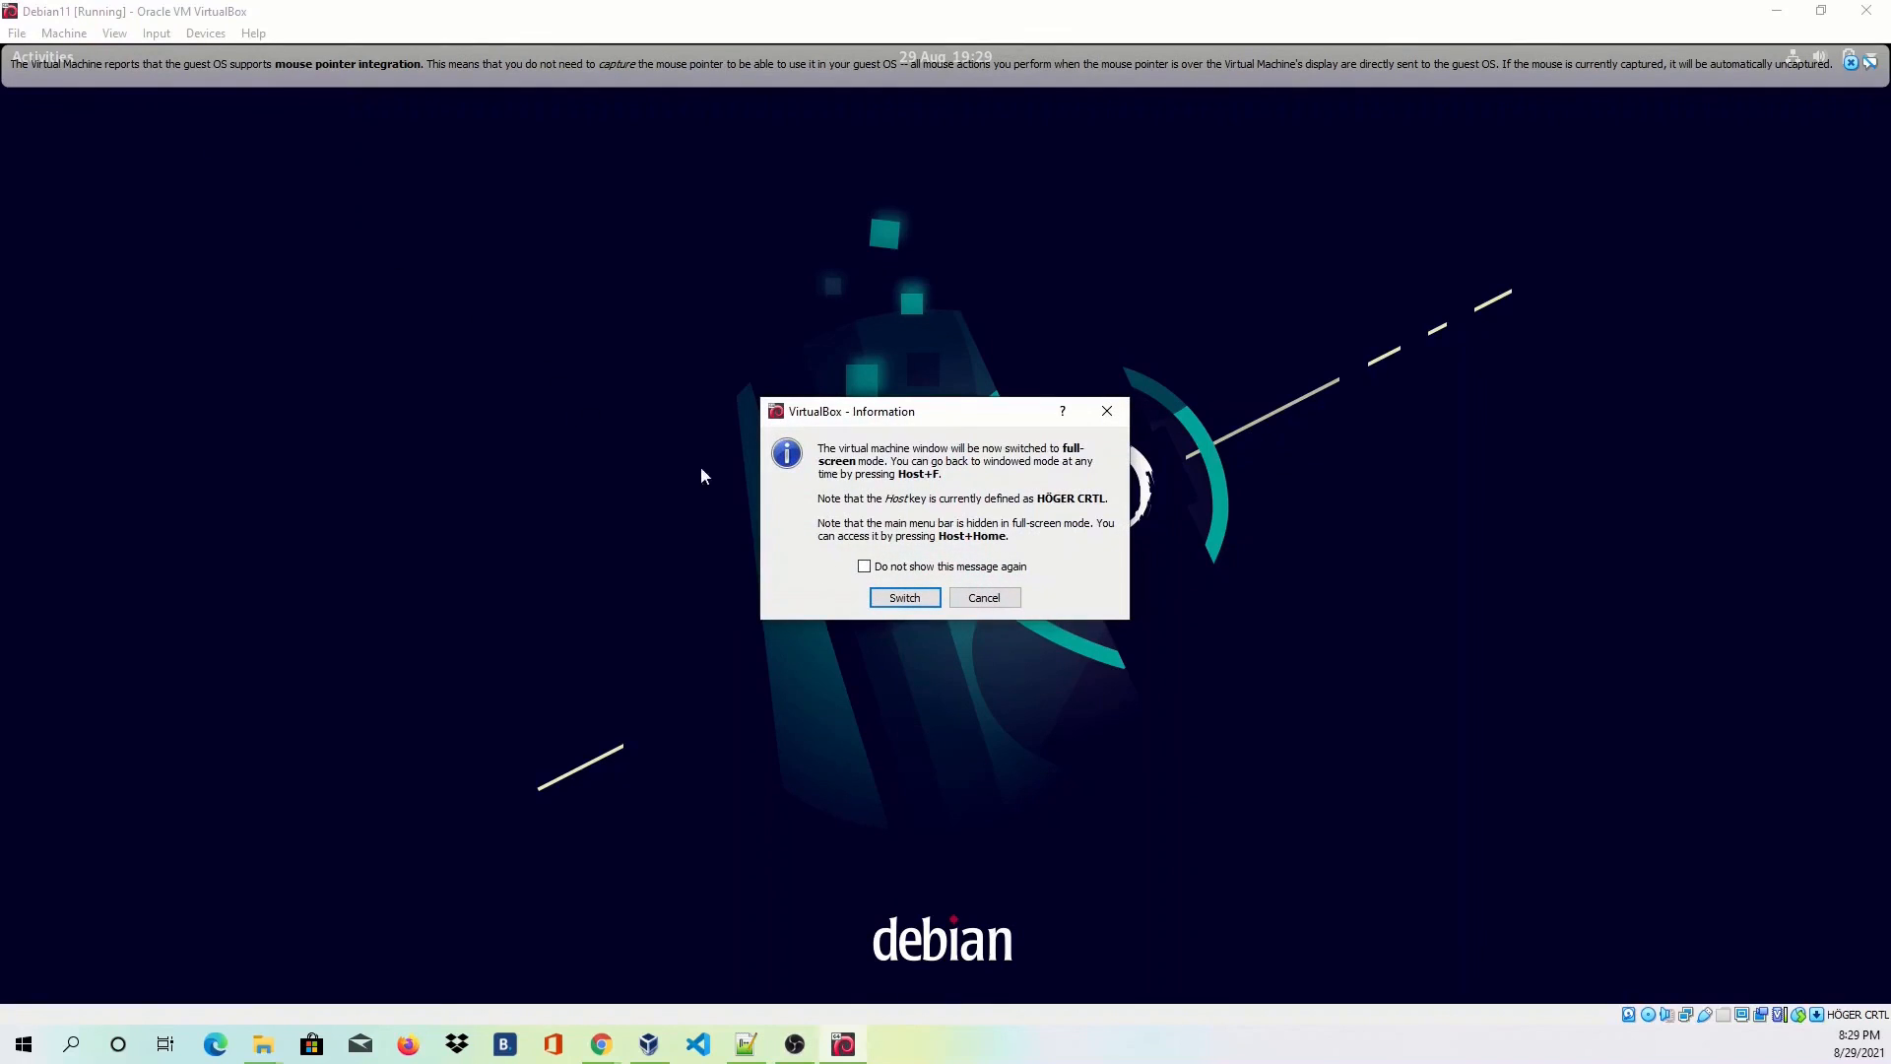
pyautogui.click(918, 598)
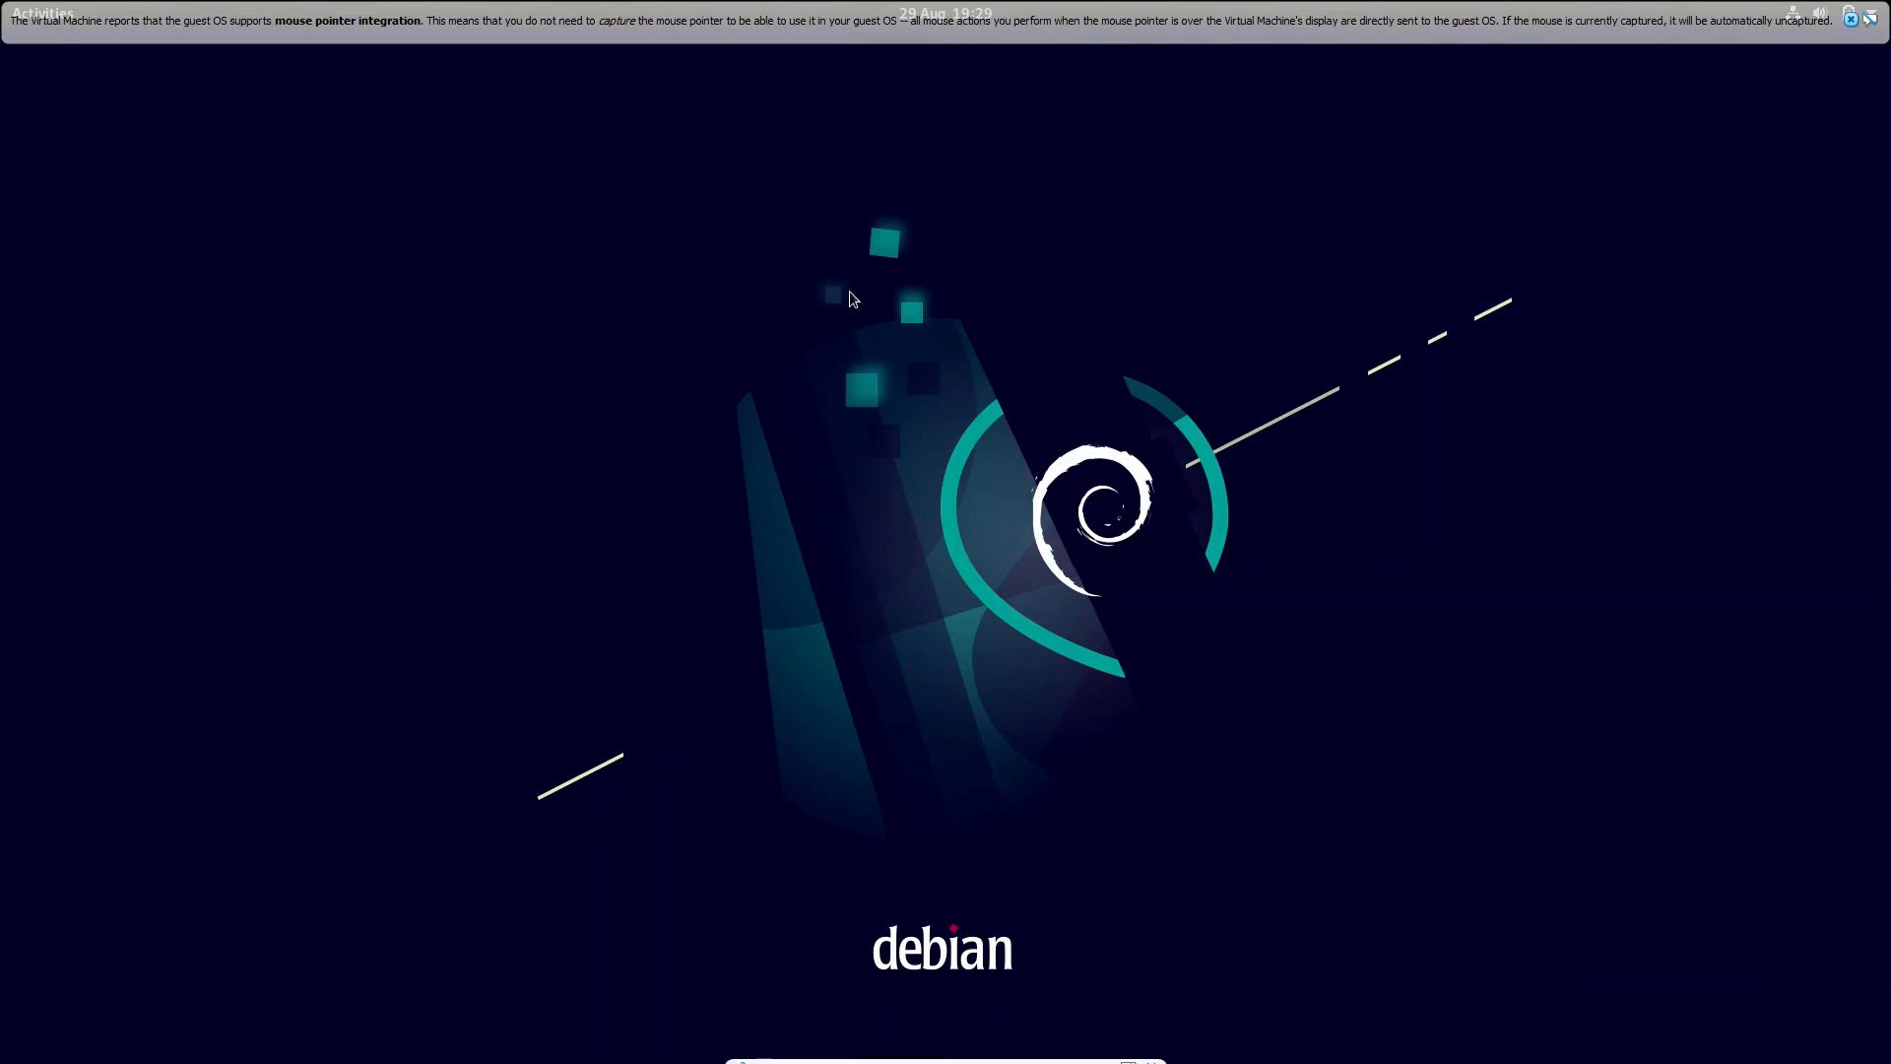
pyautogui.click(1852, 20)
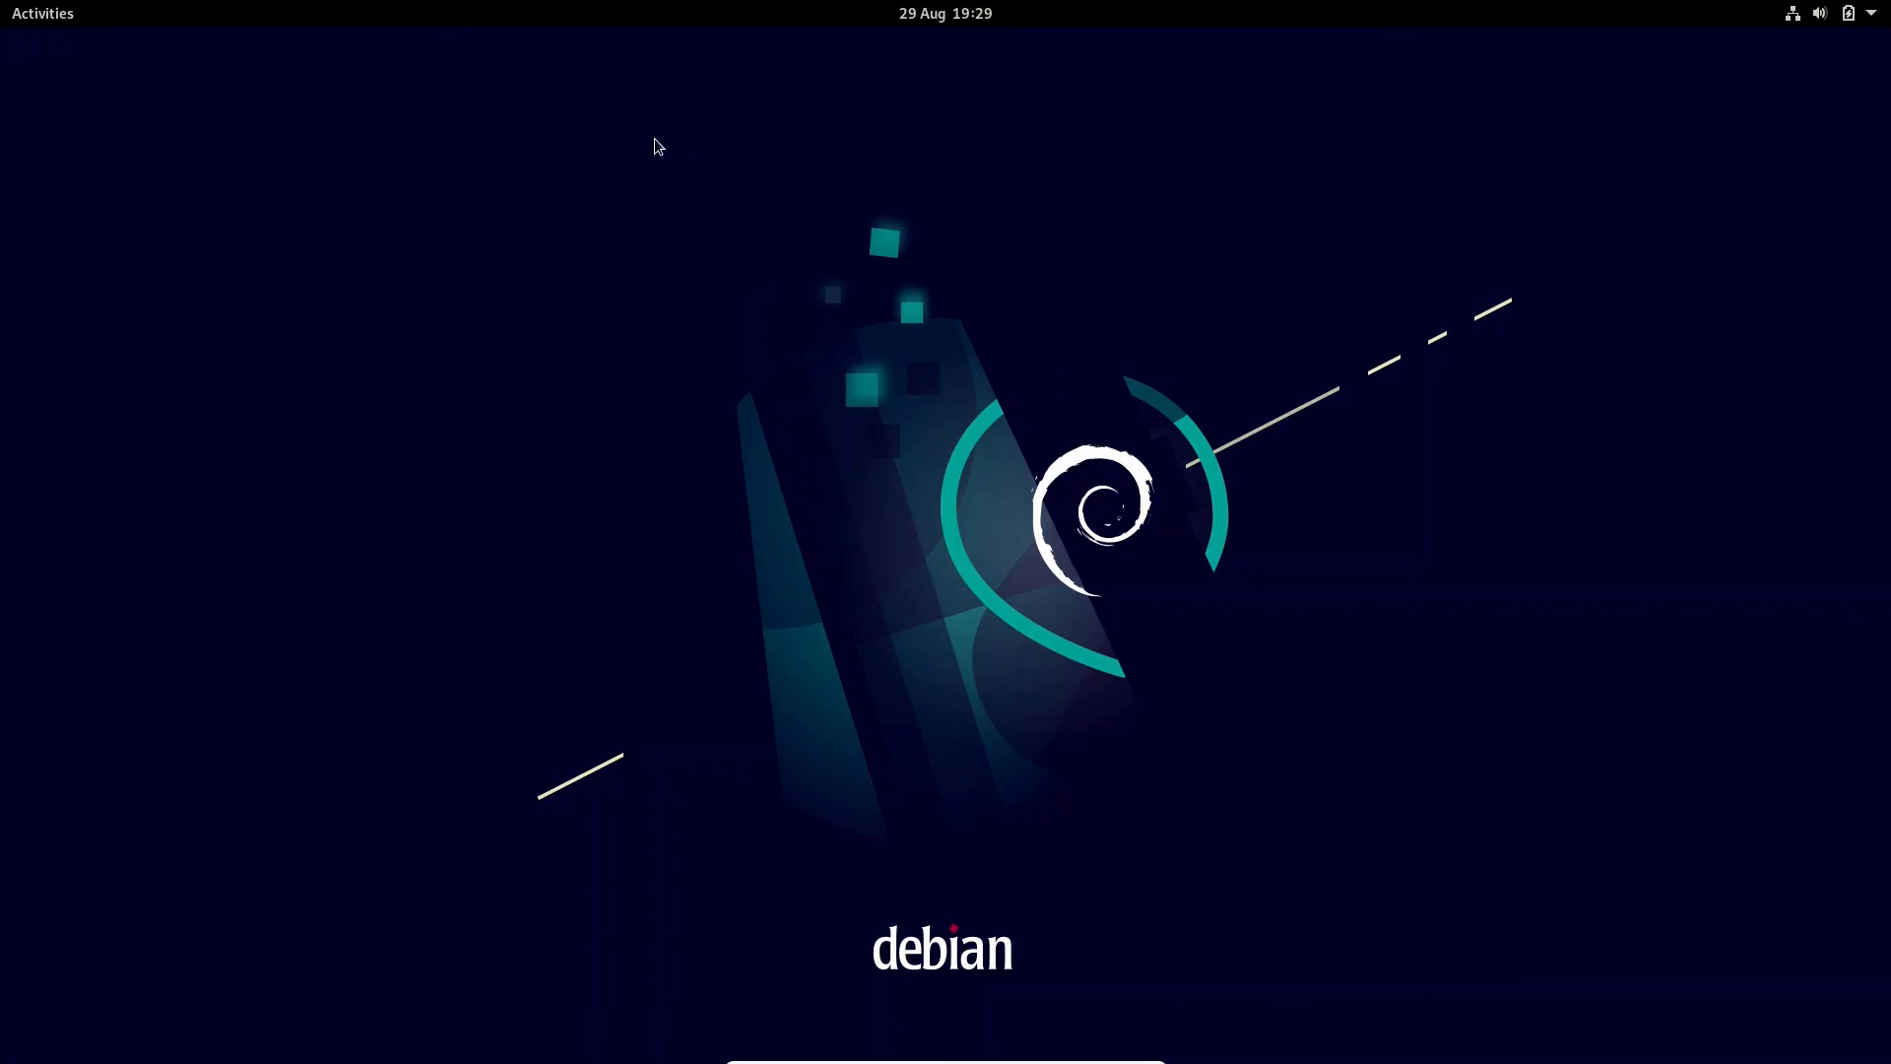
pyautogui.rightClick(678, 184)
pyautogui.click(555, 227)
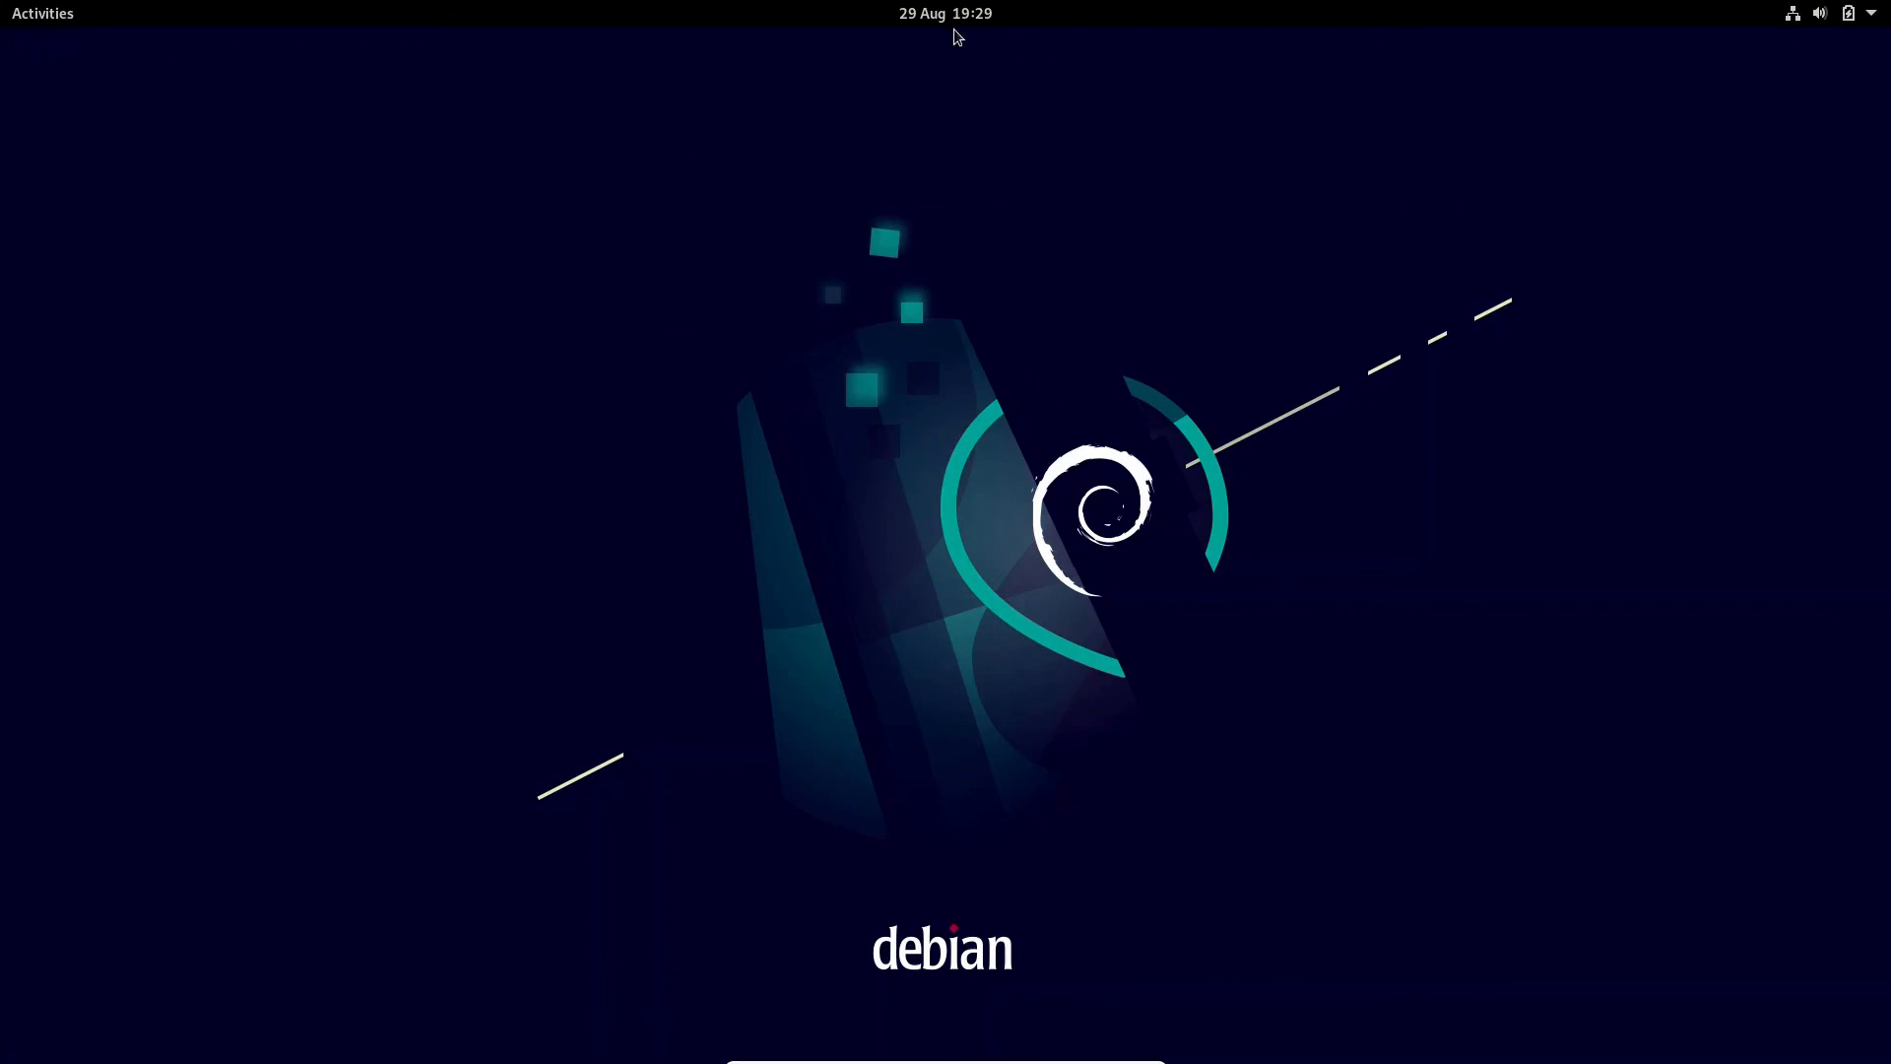